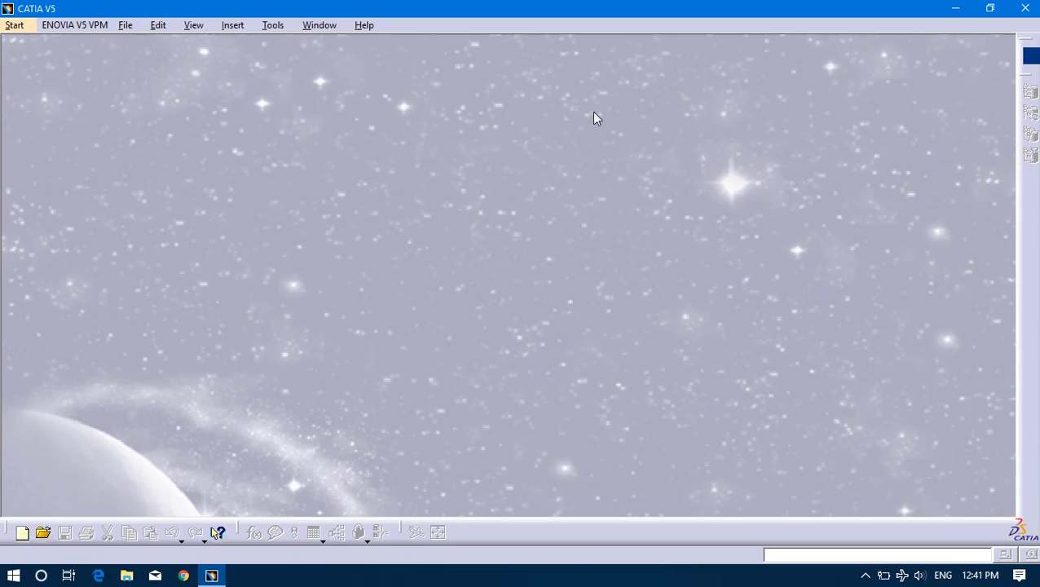
Create a new part named Part1 in the Sketcher workbench and open a sketch on the yz plane.
left_click(14, 27)
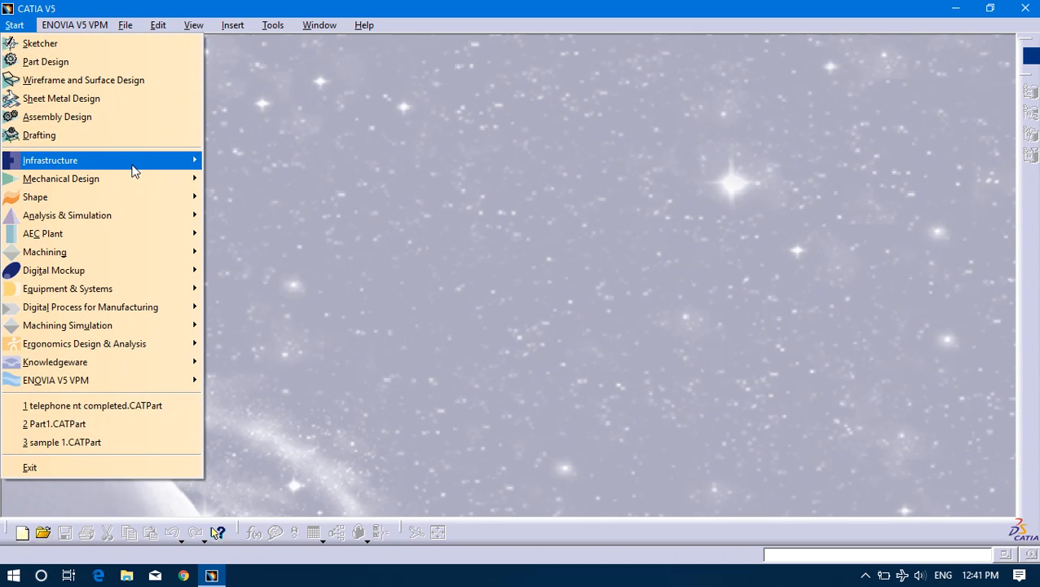
mouse_move(153, 186)
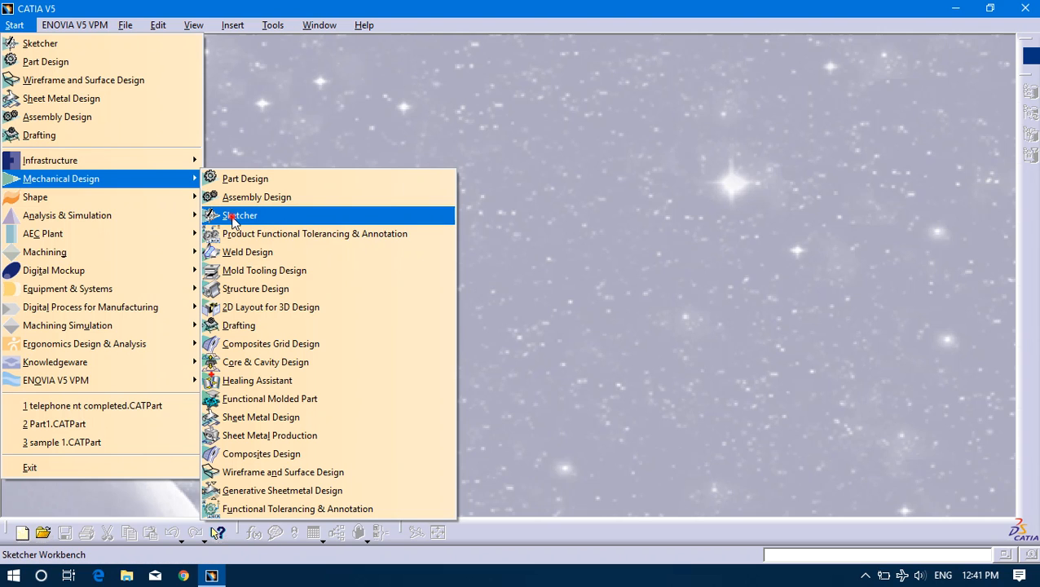
left_click(236, 216)
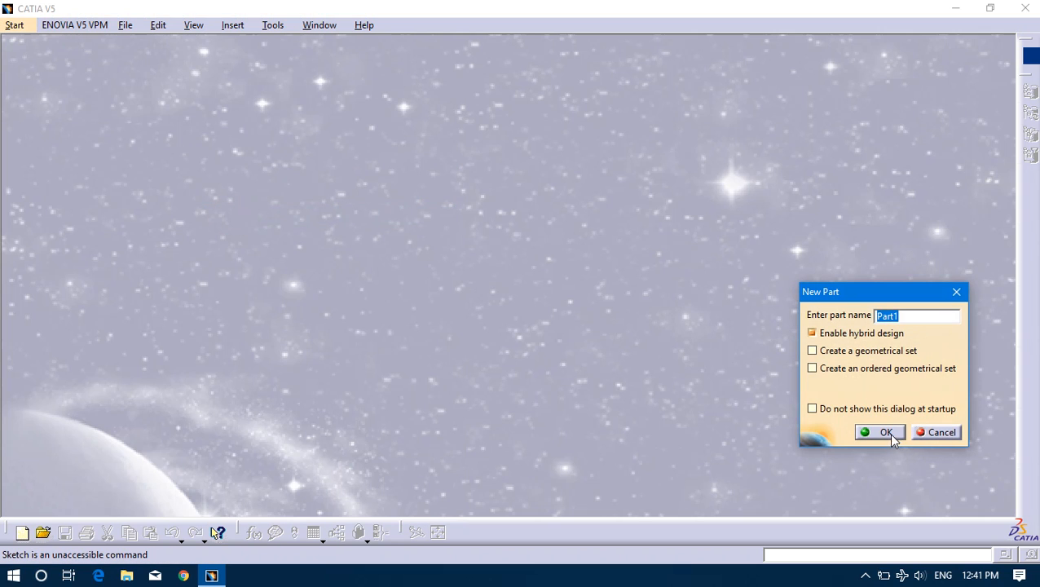
left_click(885, 432)
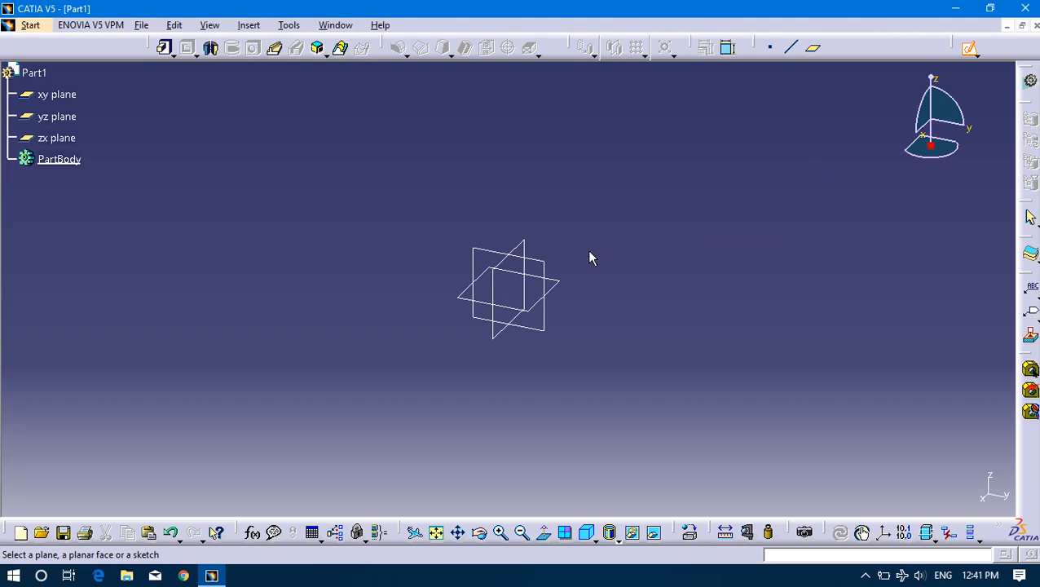
left_click(546, 266)
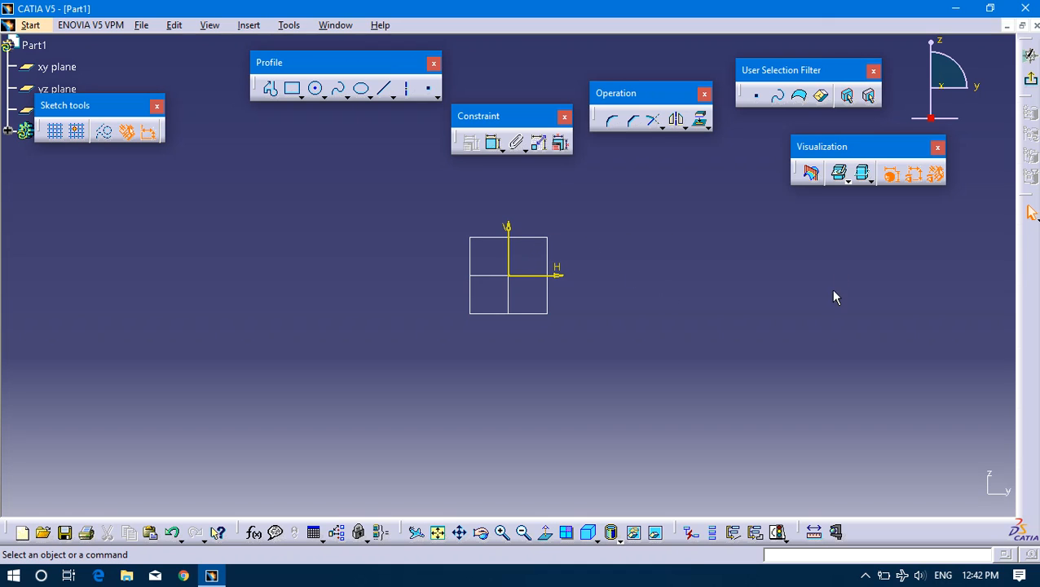
Sketch a rectangle about 217 mm wide around the sketch origin, enclosing both axes.
left_click_drag(534, 122, 515, 88)
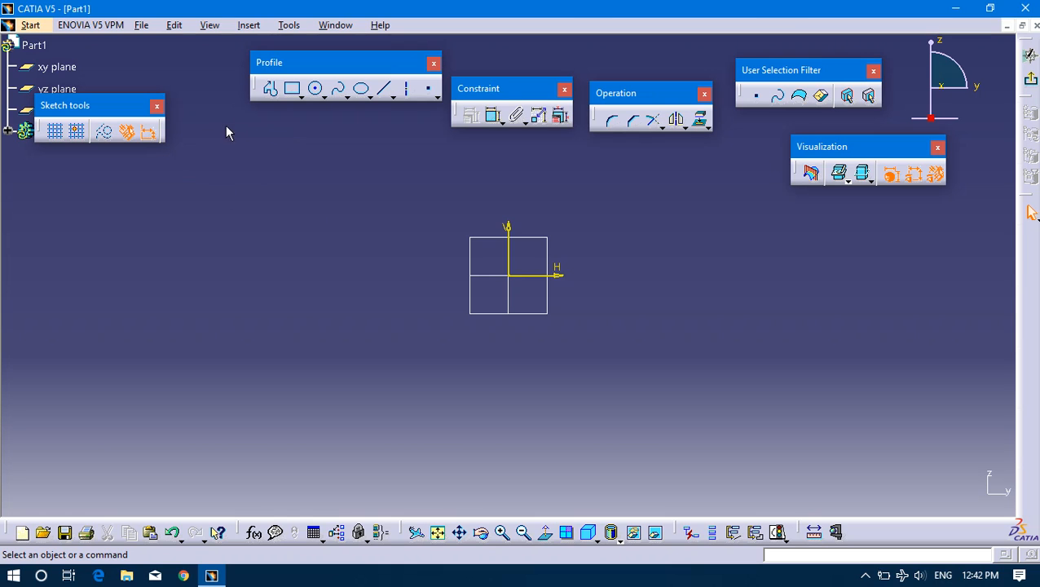
left_click(292, 88)
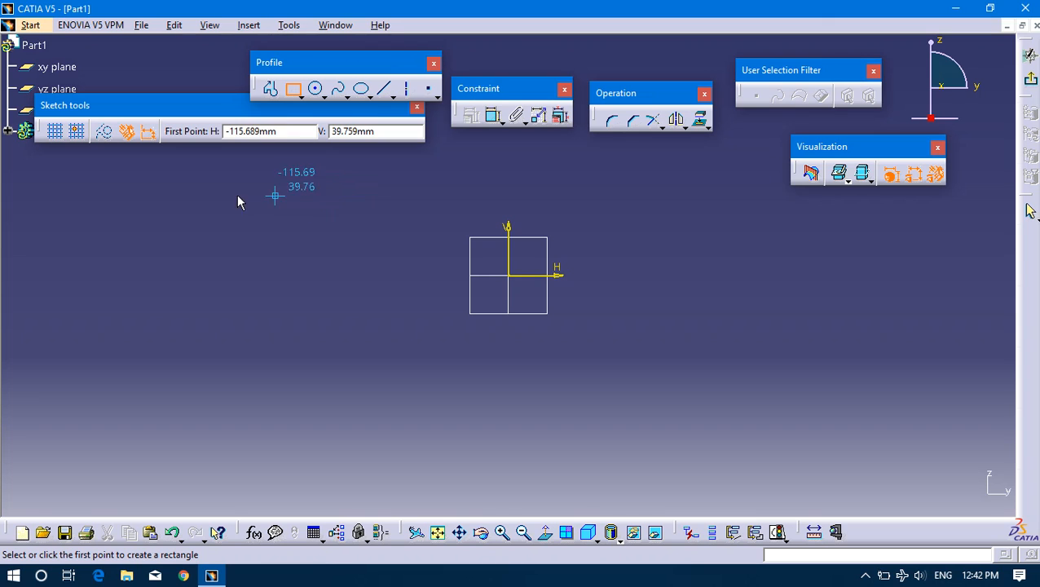
left_click(291, 175)
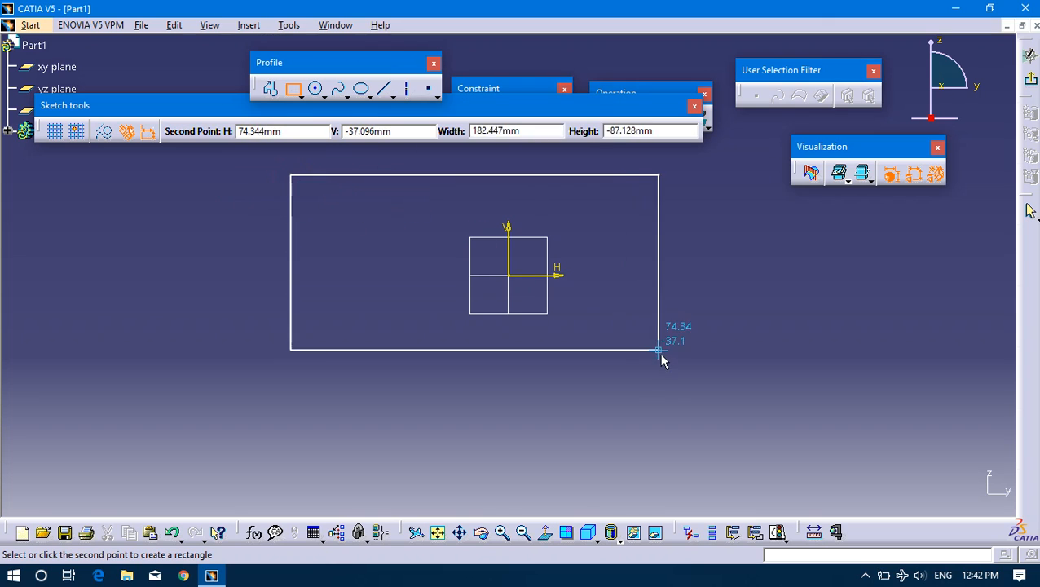
left_click(728, 408)
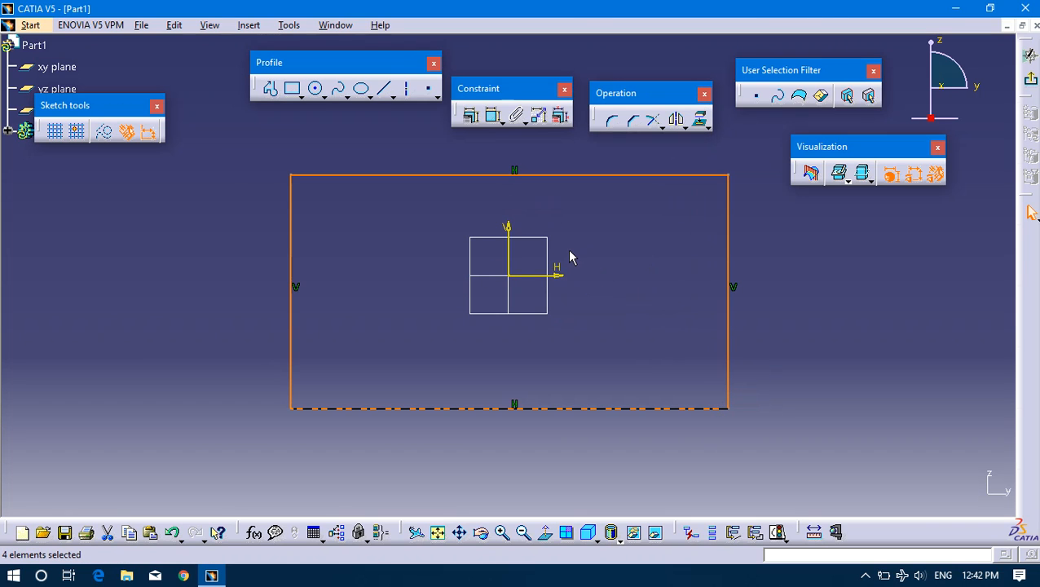
left_click(355, 278)
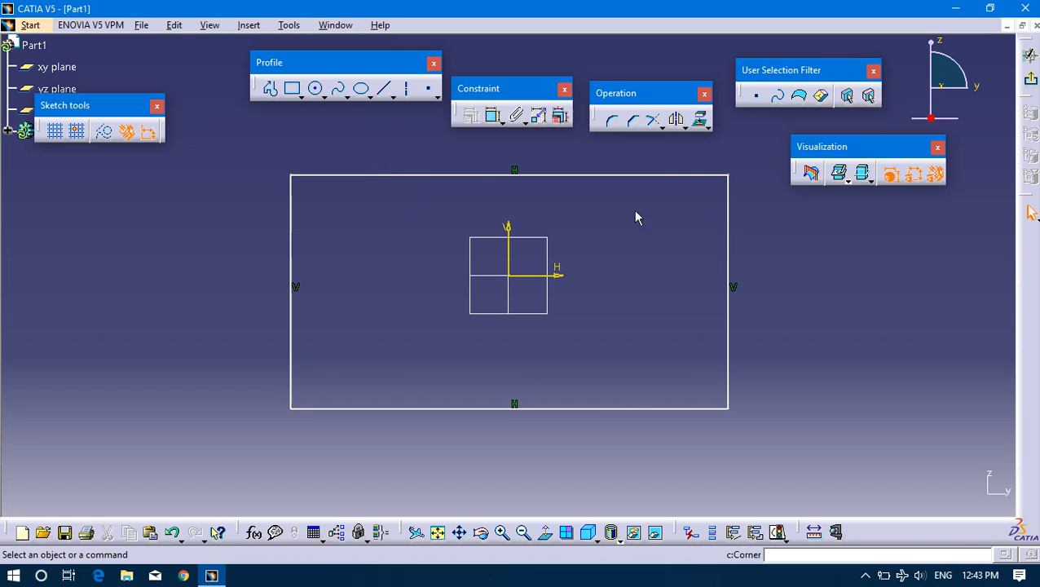
Dimension the rectangle's top edge and set its length to 200 mm.
left_click(493, 118)
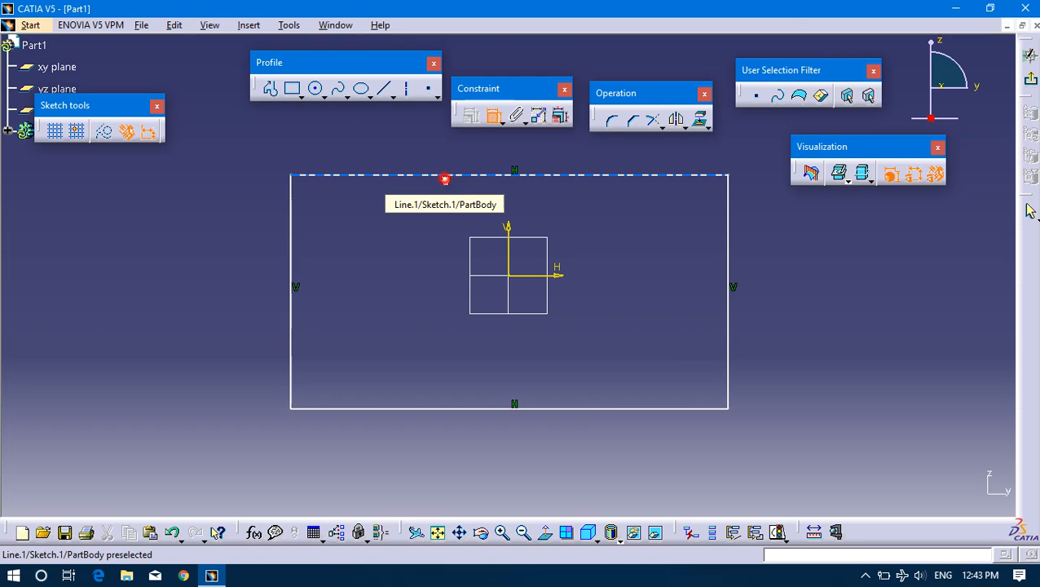
left_click(445, 175)
left_click(511, 151)
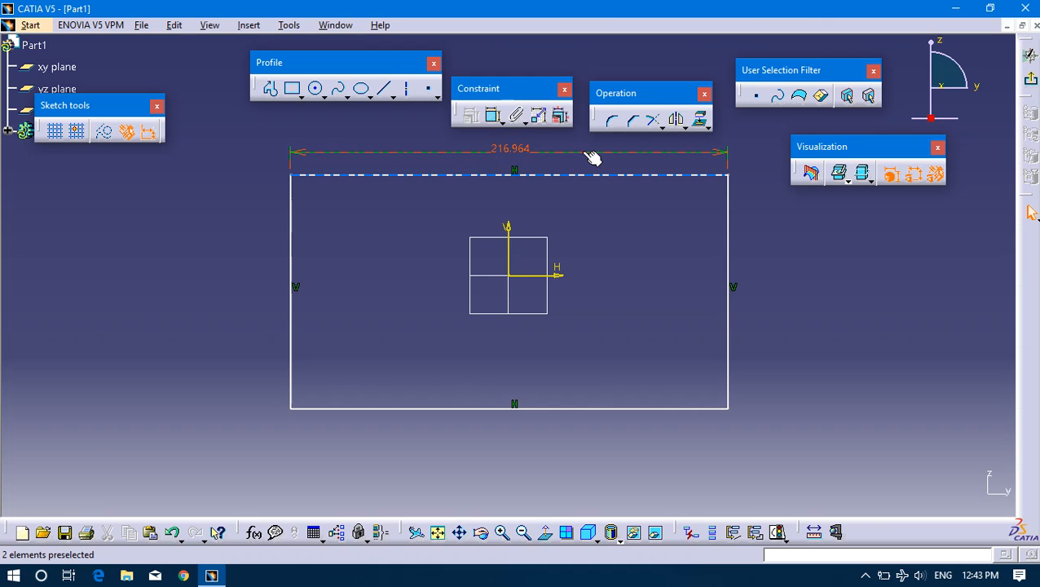
double_click(525, 155)
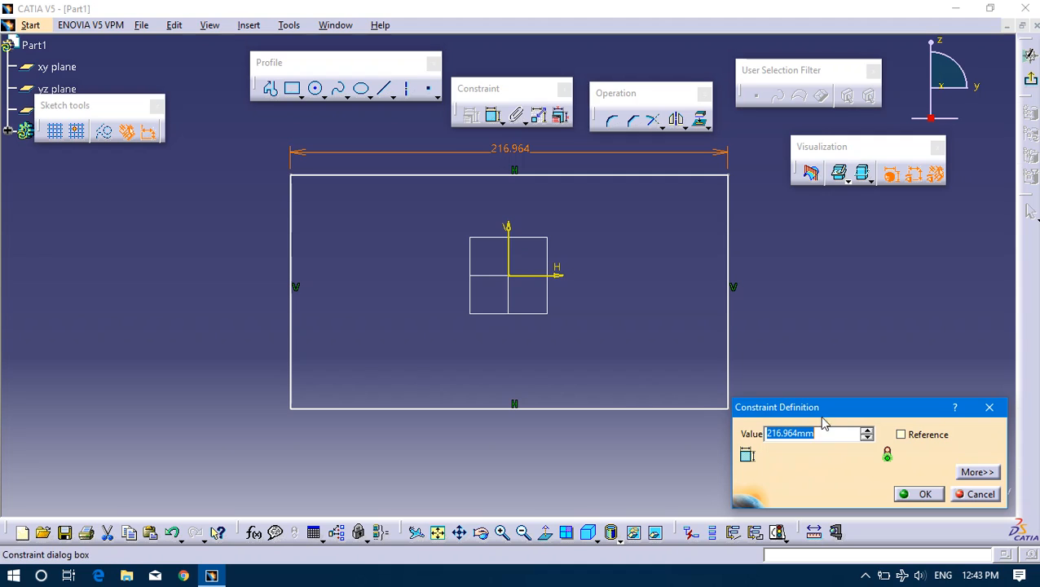
left_click_drag(817, 405, 804, 320)
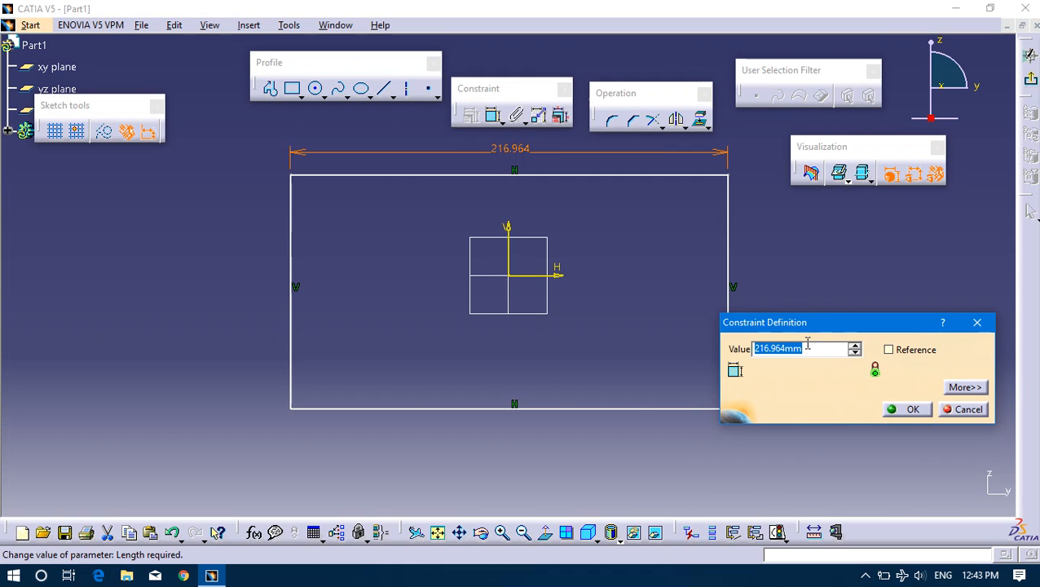
type("200")
key("Return")
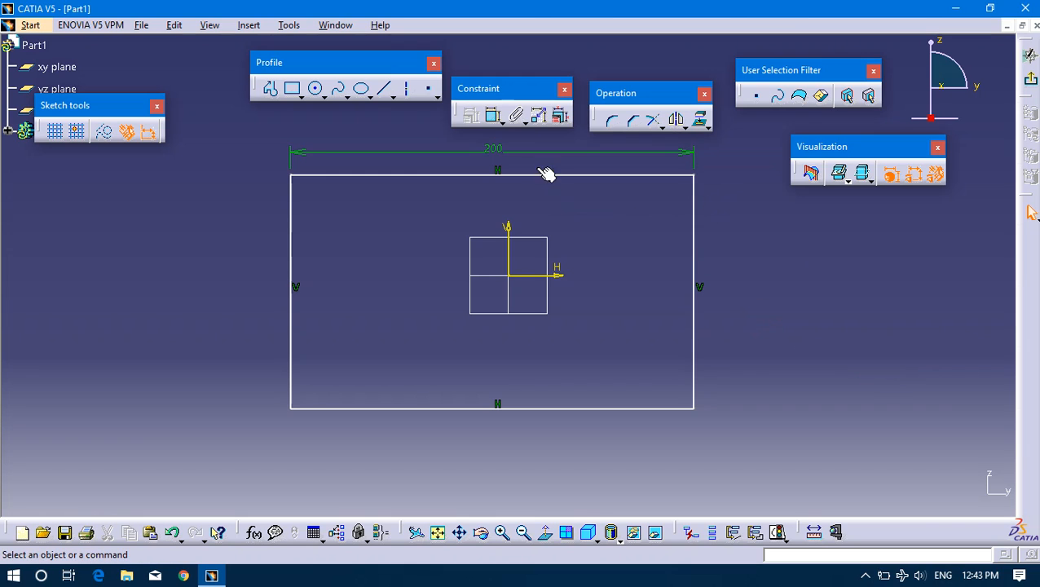
Shift the rectangle's top edge slightly down towards the horizontal axis and a little to the right.
left_click(493, 119)
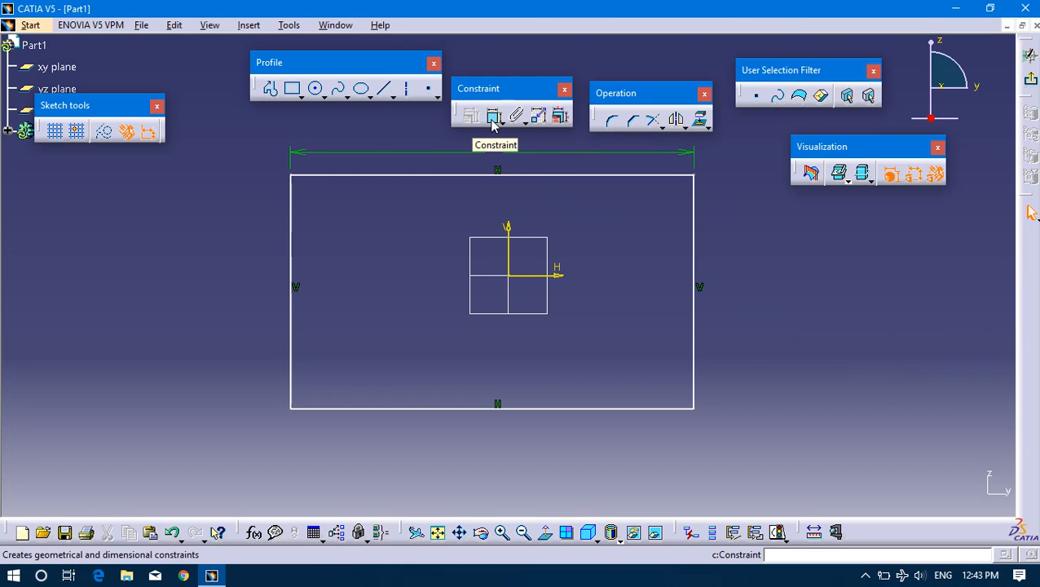
left_click(494, 153)
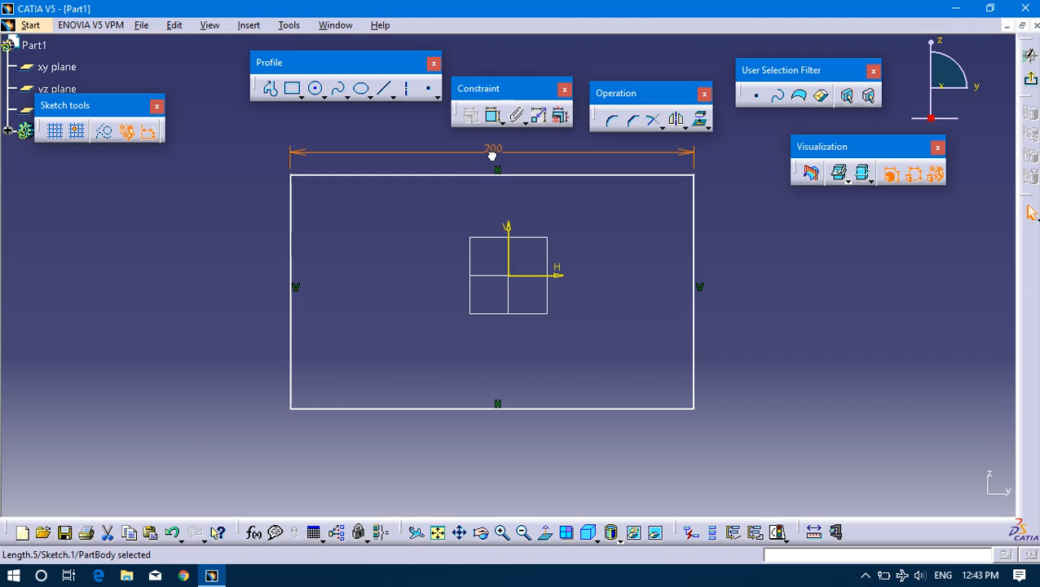
left_click_drag(502, 181, 506, 192)
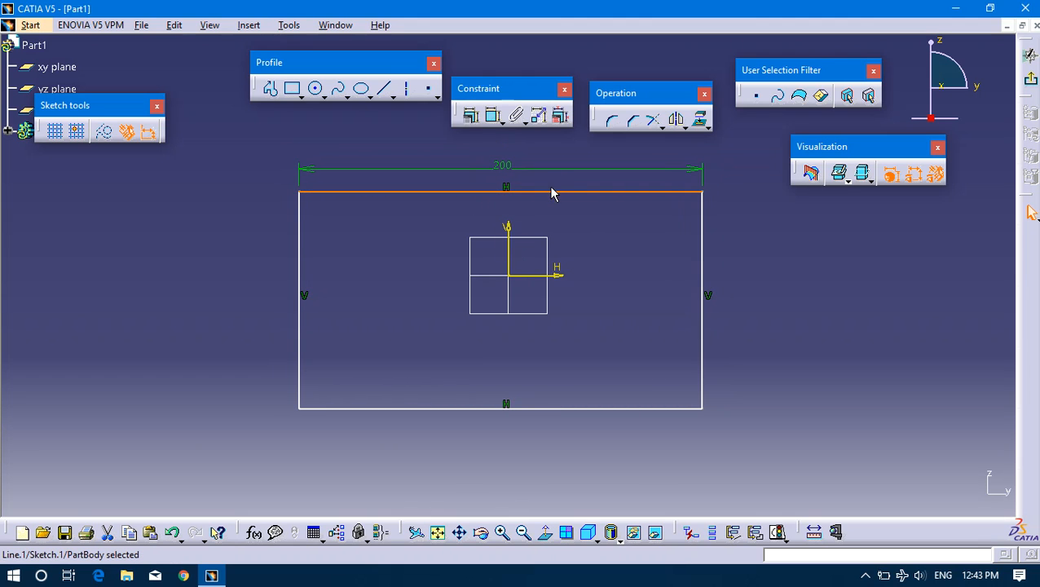
left_click(269, 199)
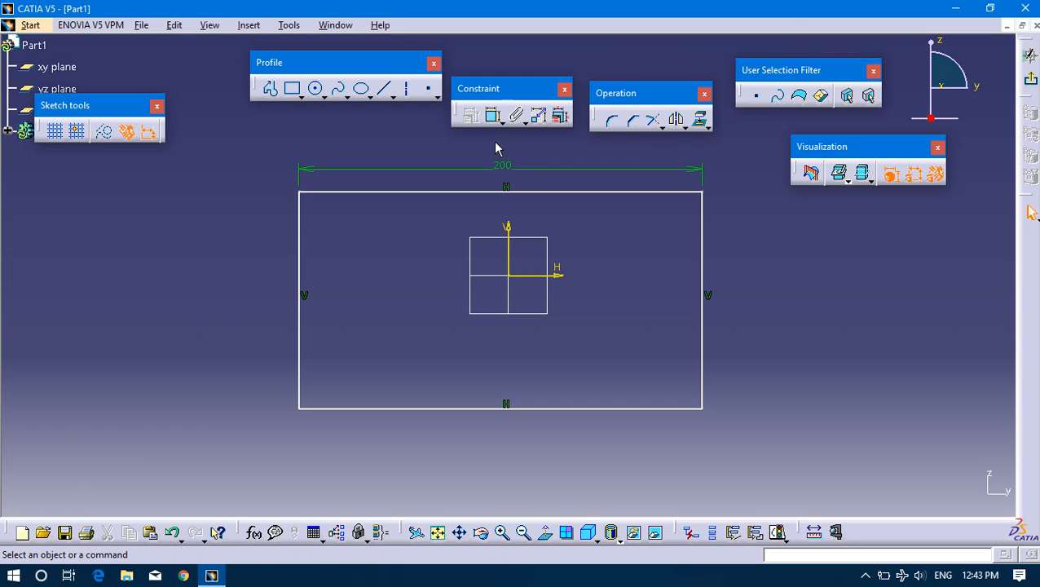
Dimension the rectangle's right edge and set its height to 100 mm.
left_click(492, 116)
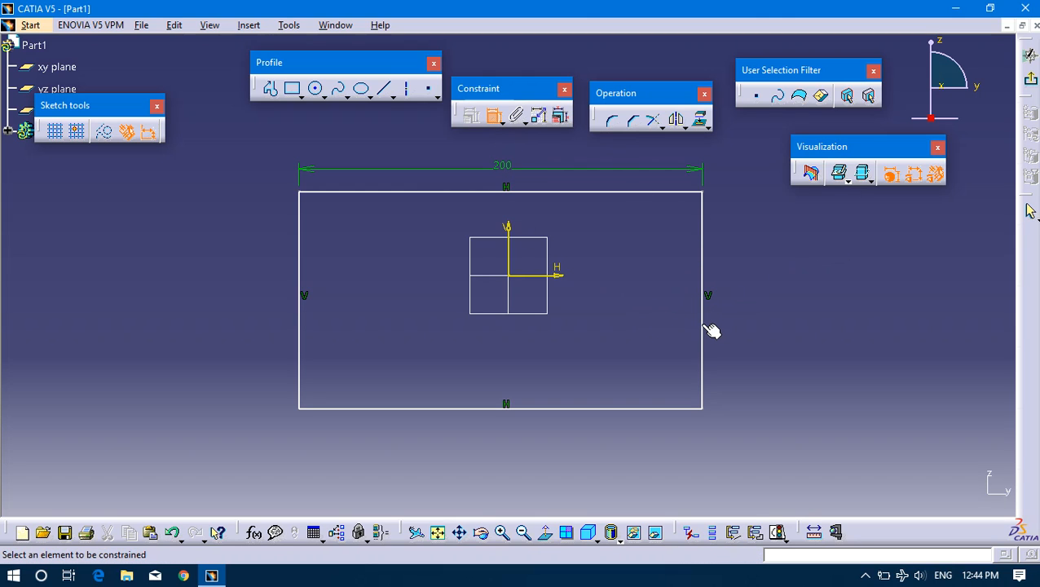
left_click(708, 328)
left_click(750, 307)
double_click(751, 304)
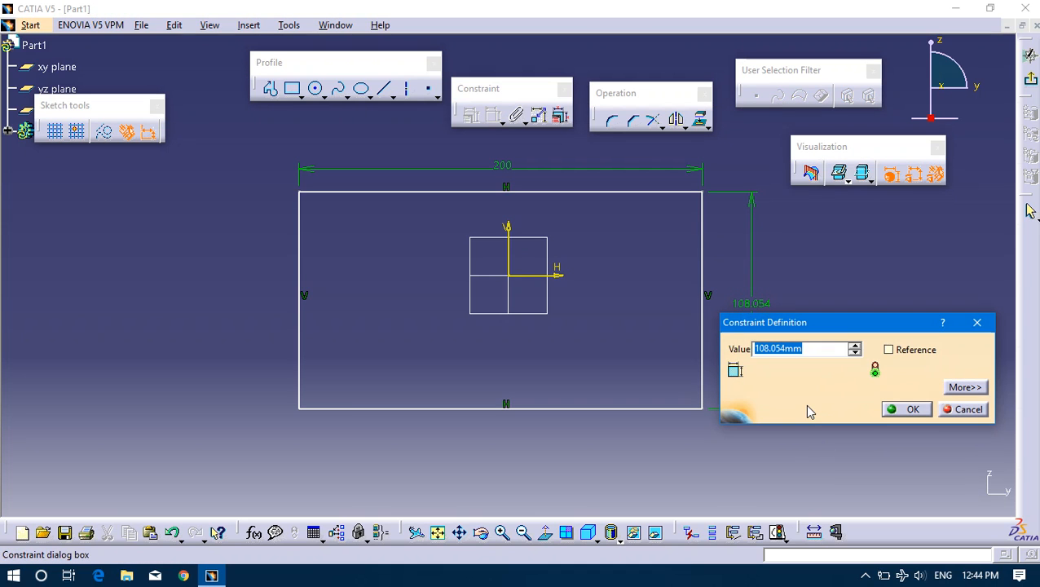
type("100")
key("Return")
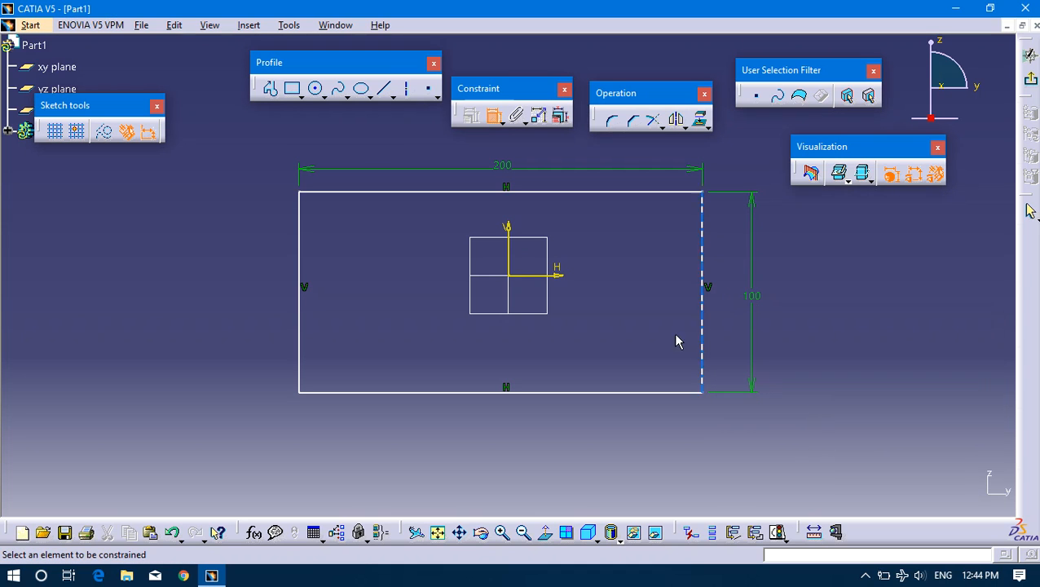
Add an offset dimension between the horizontal axis and the rectangle's top edge and set it to 50 mm.
left_click(495, 116)
left_click(495, 121)
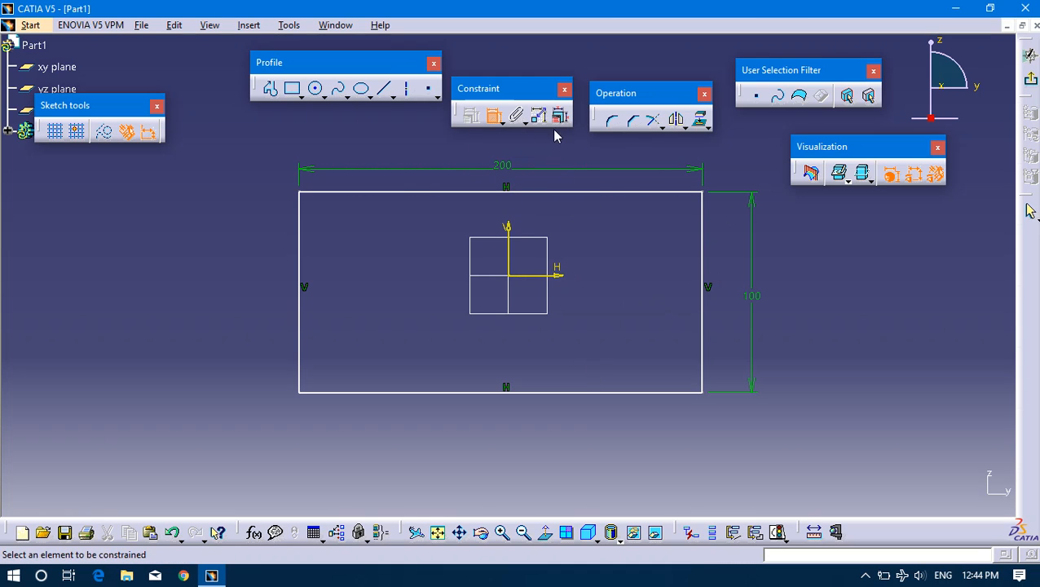
left_click(548, 279)
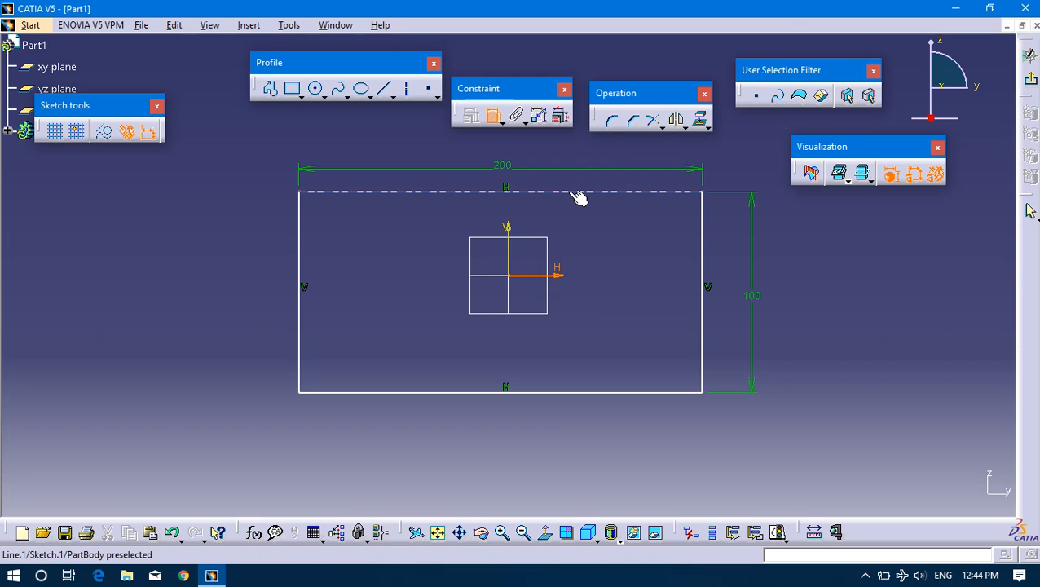
left_click(576, 194)
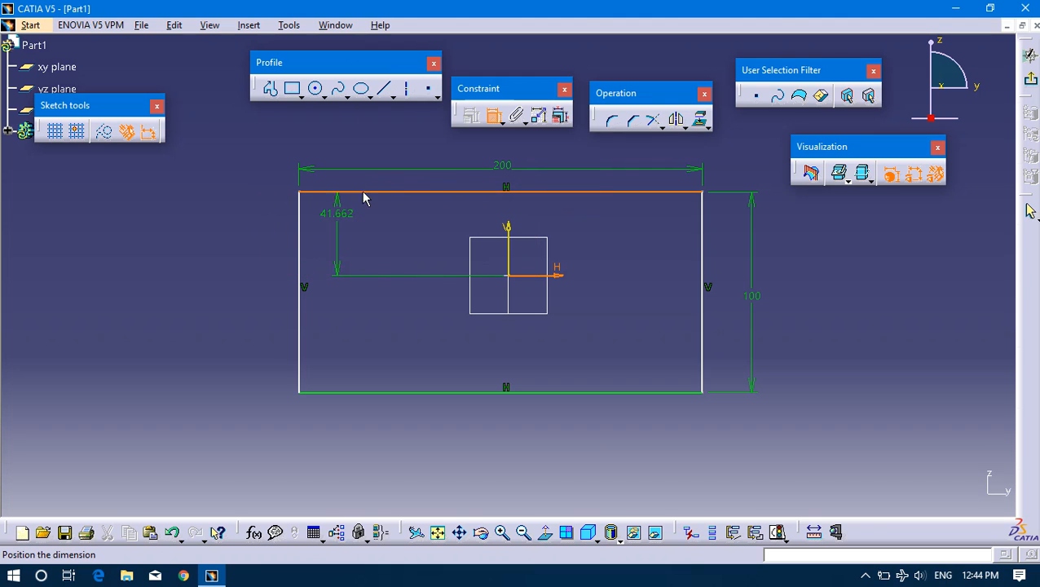
left_click(262, 239)
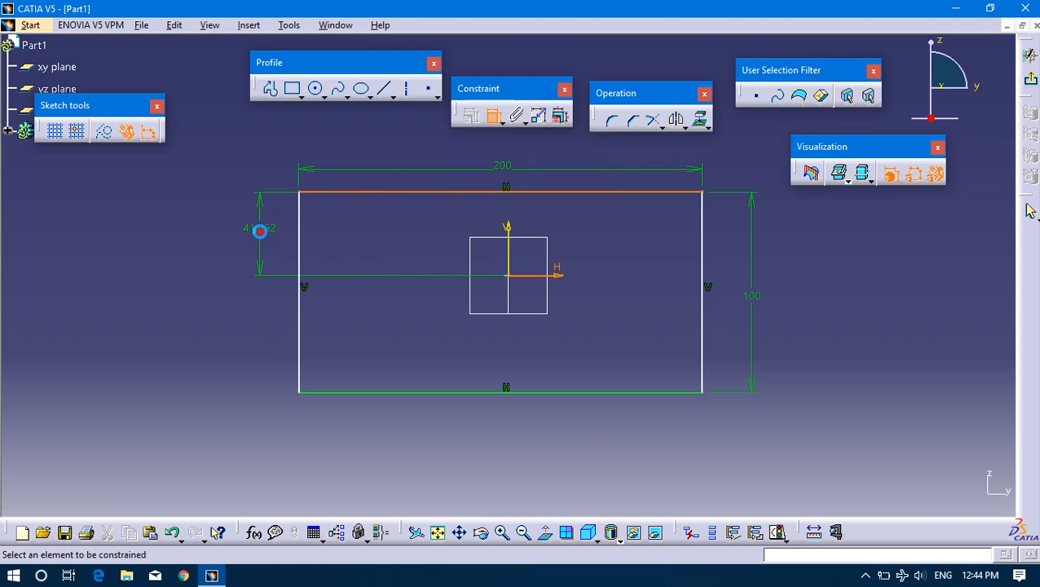
double_click(260, 234)
type("50mm")
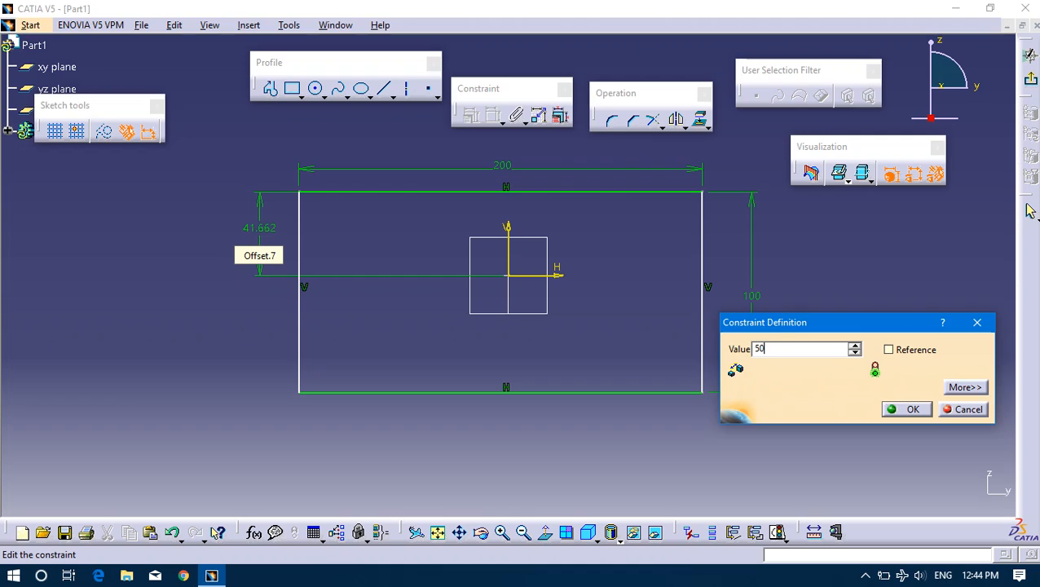
key("Return")
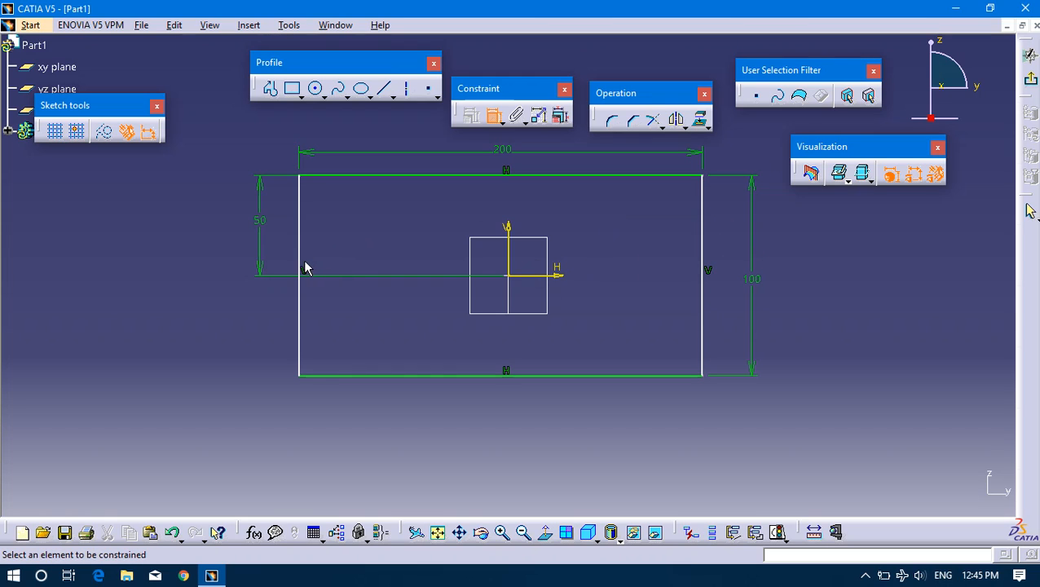
Try to dimension the rectangle's right edge, and shift the whole rectangle slightly to the right by that edge.
left_click(704, 298)
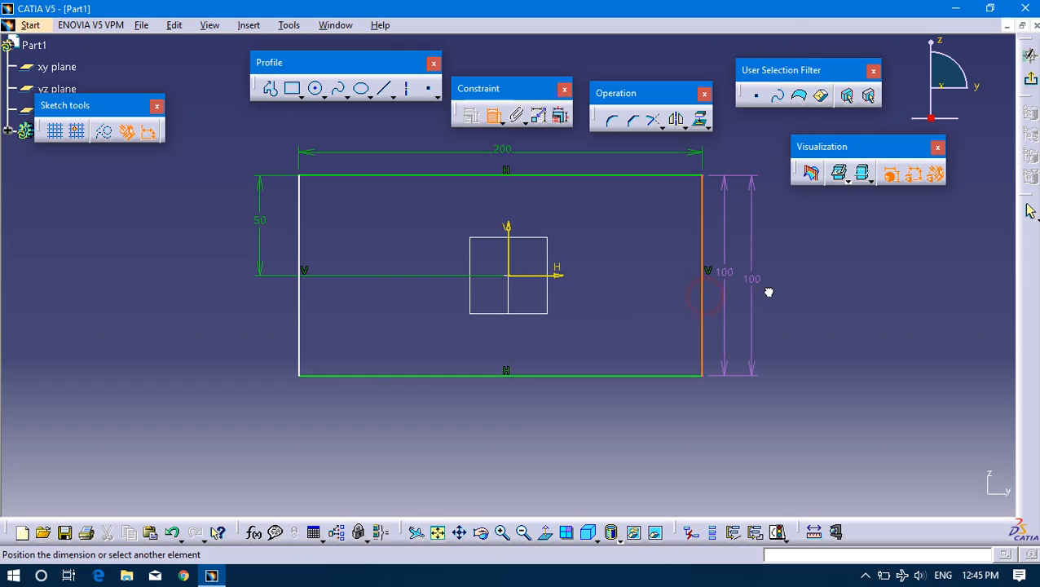
left_click(707, 301)
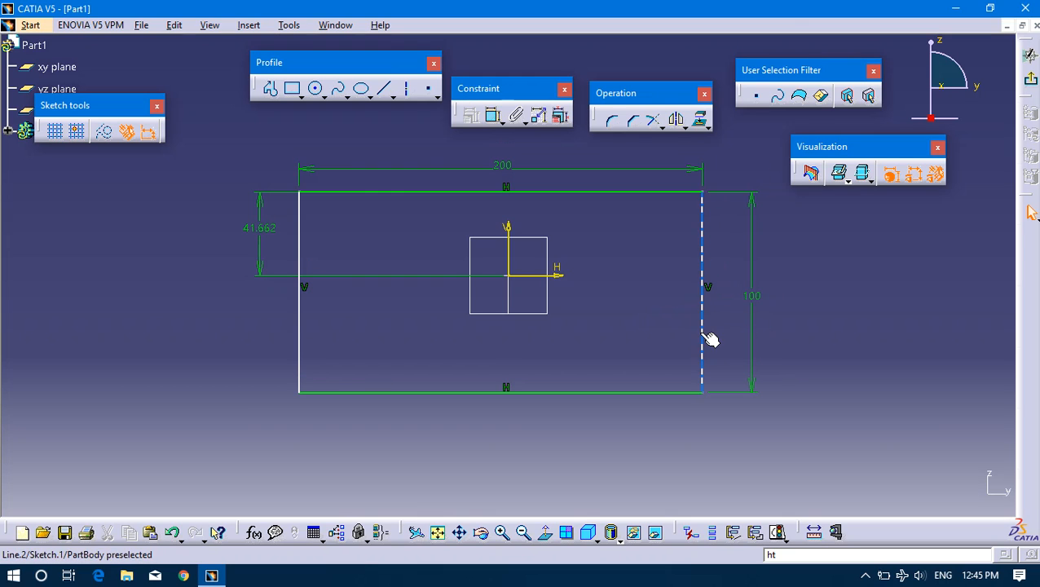
mouse_move(708, 339)
left_mouse_down()
mouse_move(808, 327)
mouse_move(429, 313)
mouse_move(979, 314)
mouse_move(623, 326)
mouse_move(926, 354)
mouse_move(644, 351)
mouse_move(715, 352)
left_mouse_up()
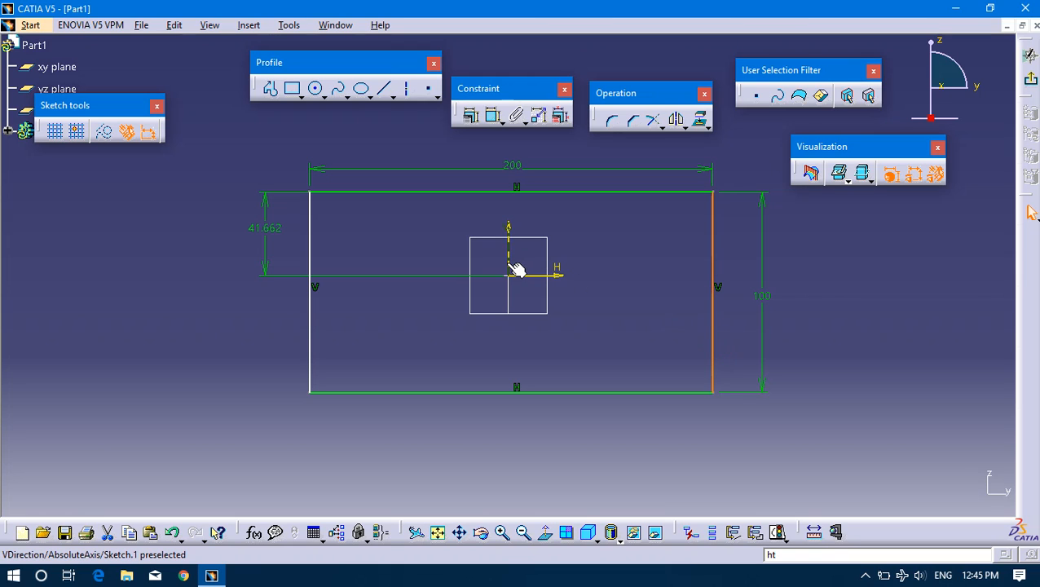
left_click(718, 364)
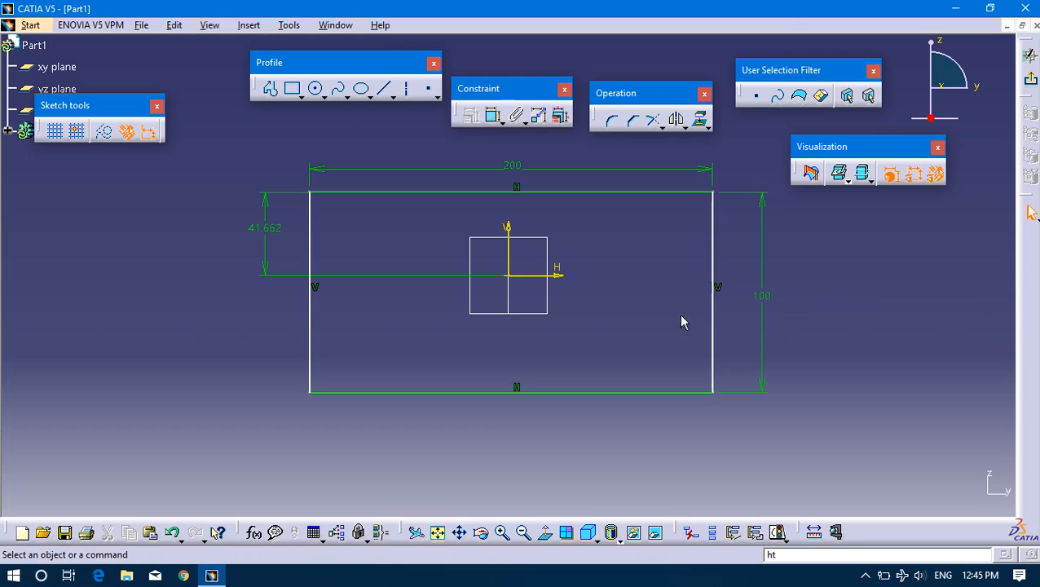
Add an offset dimension between the vertical axis and the rectangle's right edge, set it to 100 mm, and place it further below the rectangle.
left_click(493, 115)
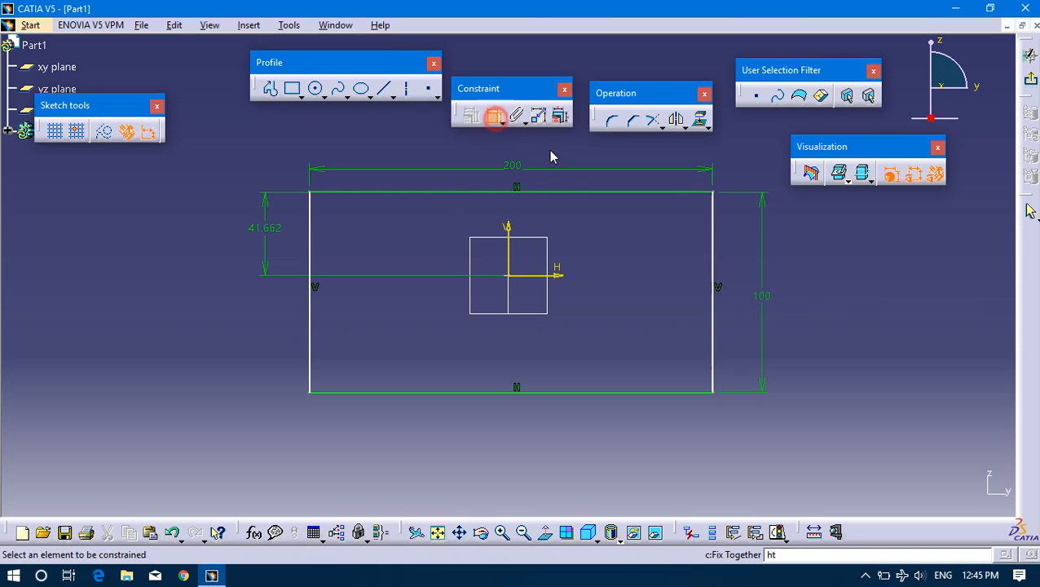
left_click(510, 262)
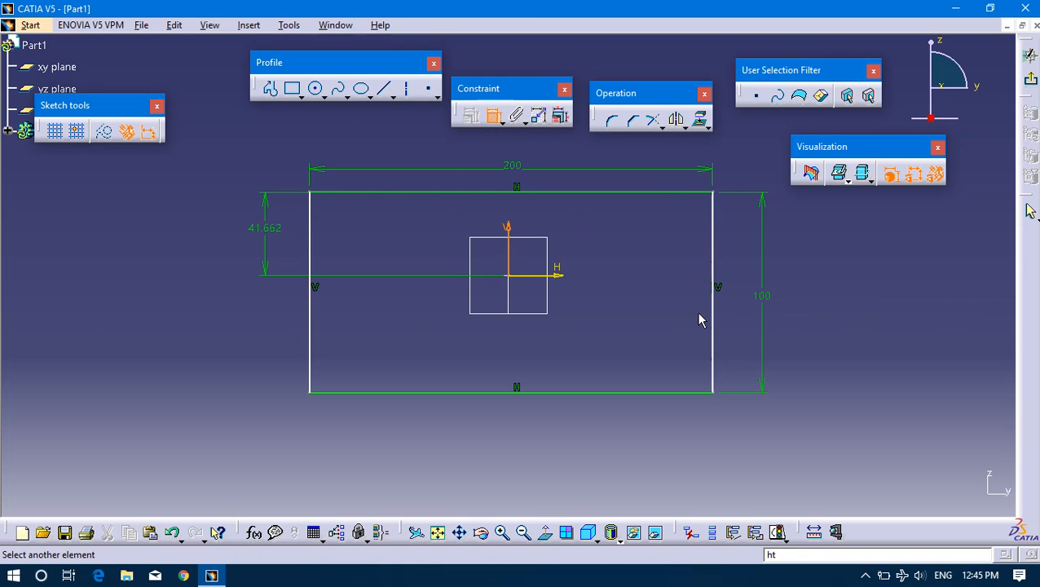
left_click(715, 300)
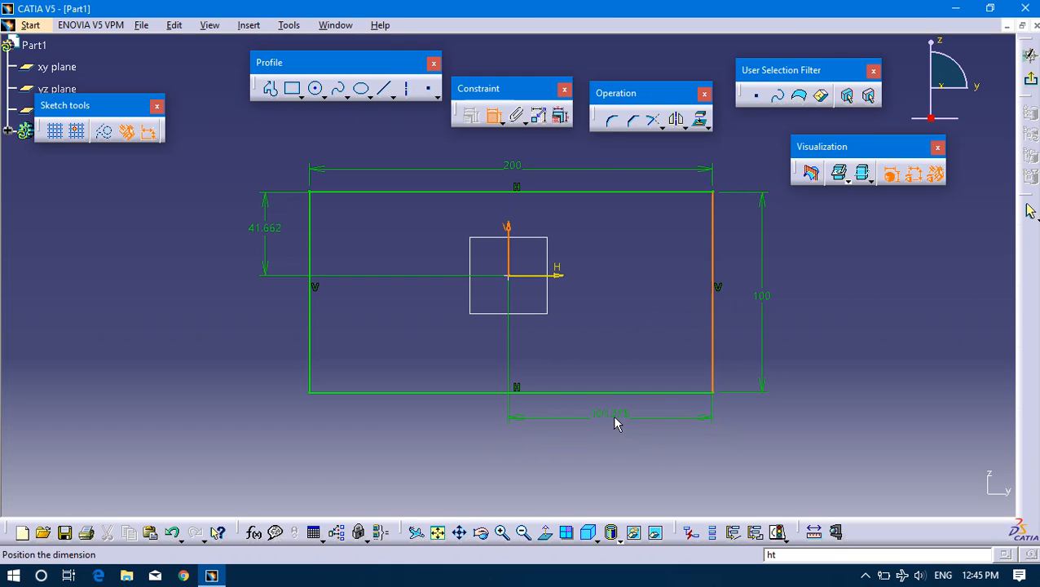
left_click(614, 415)
double_click(630, 416)
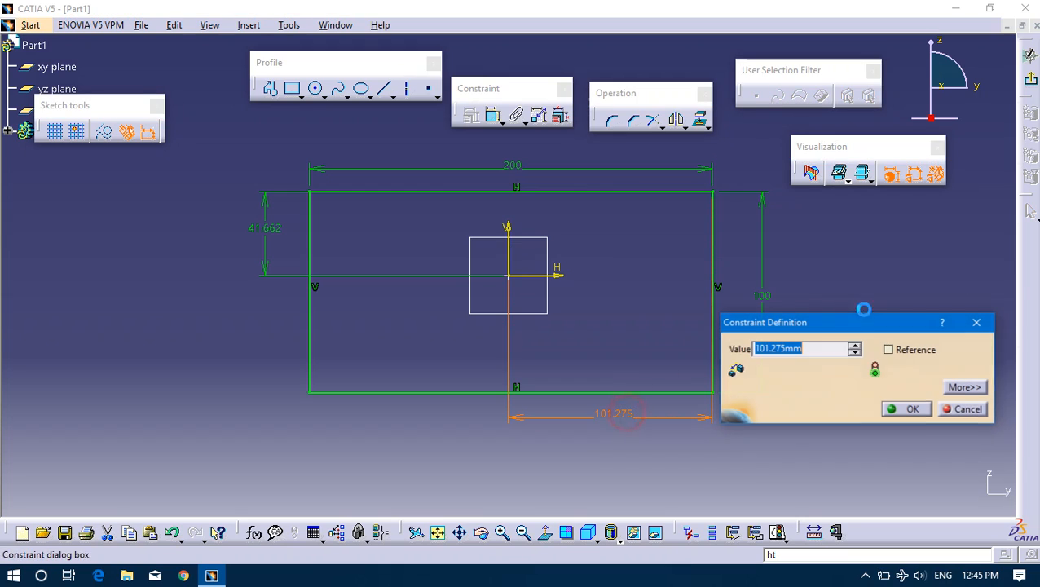
type("1")
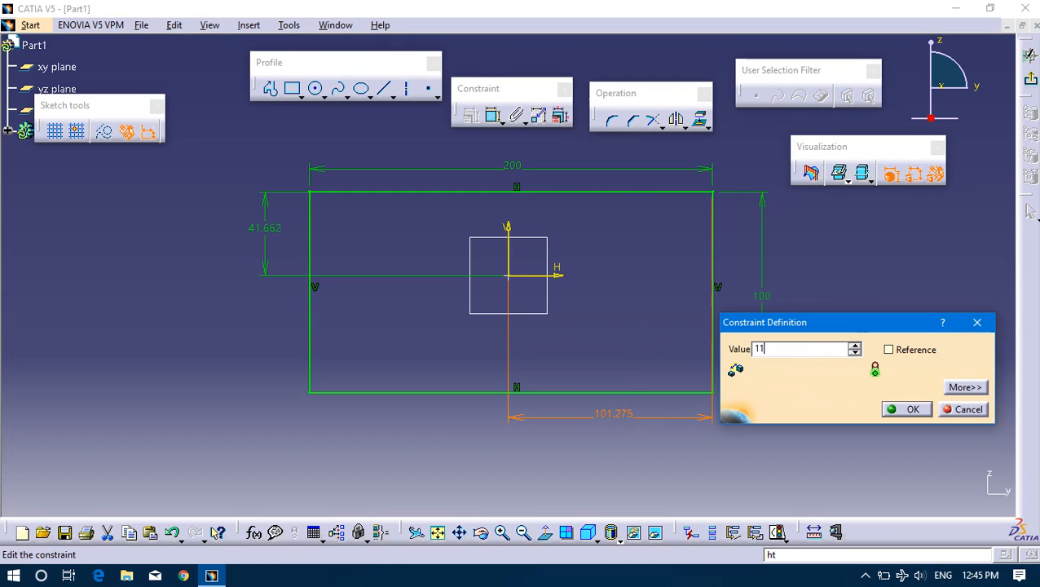
type("00mm")
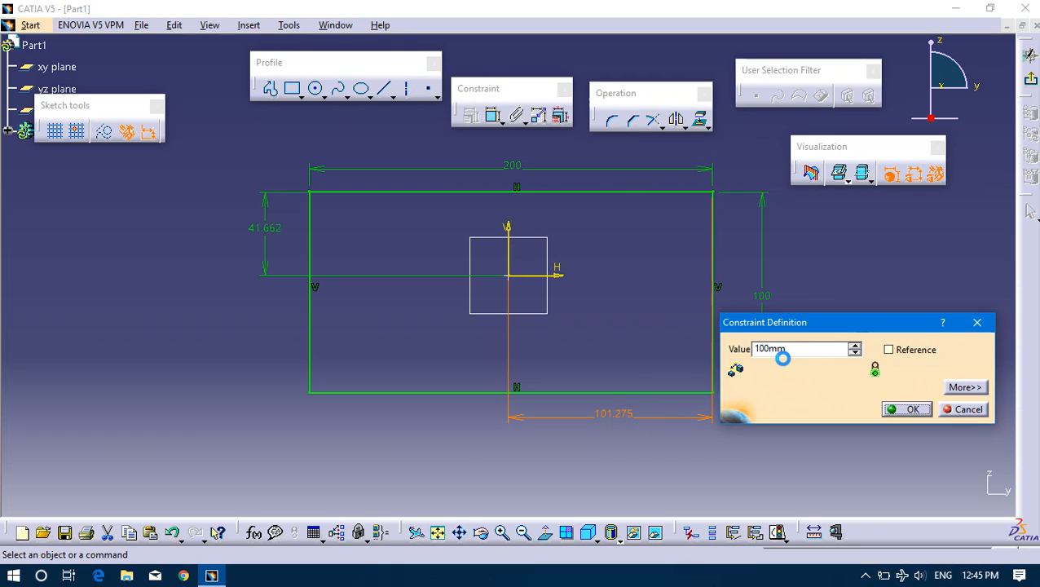
key("Return")
left_click(833, 341)
left_click(614, 417)
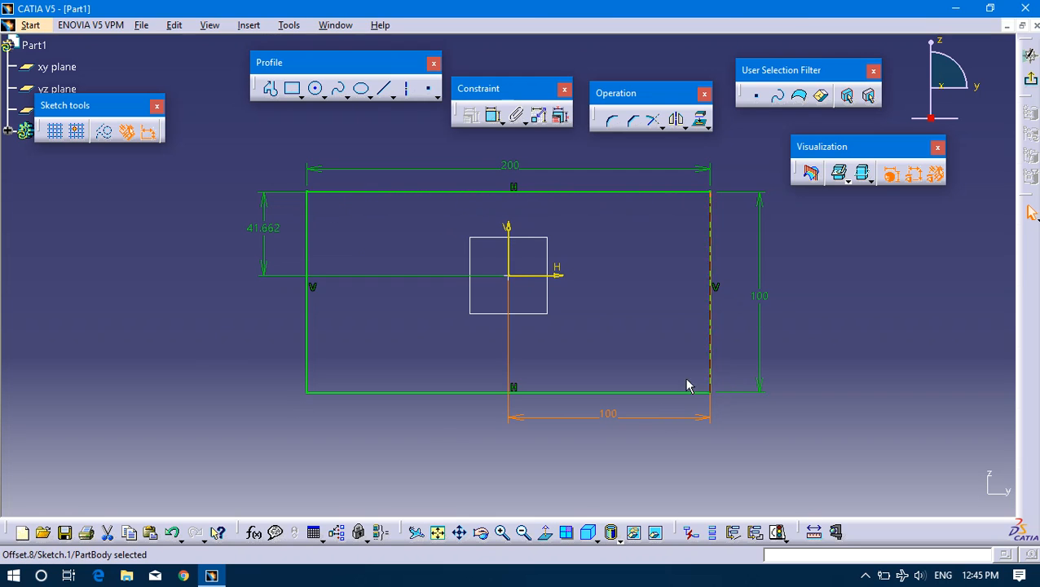
left_click_drag(653, 420, 639, 438)
left_click(478, 438)
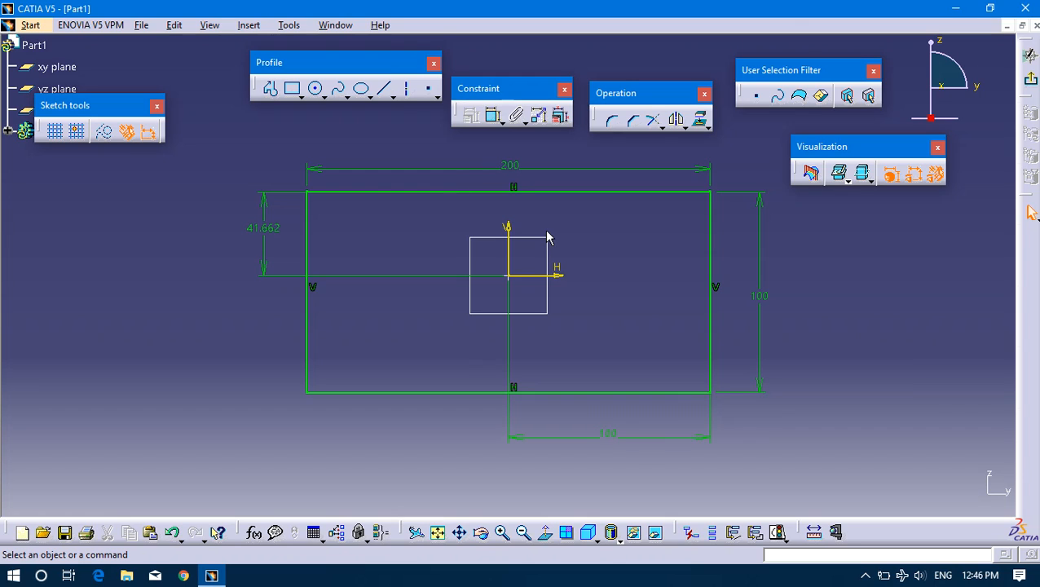
Delete the whole rectangle together with all its dimensions and constraints from the sketch.
left_click(516, 190)
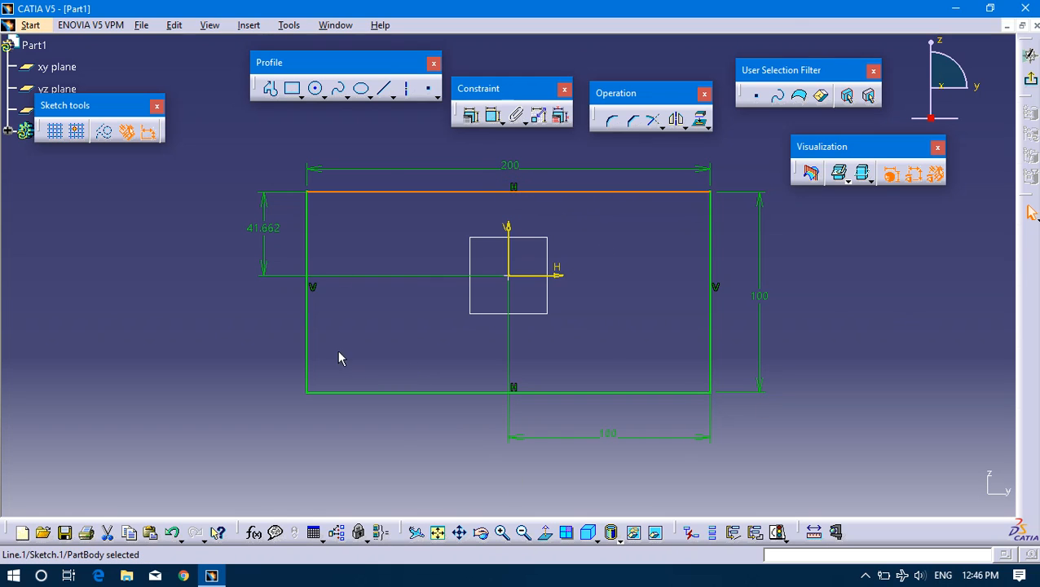
left_click(308, 351)
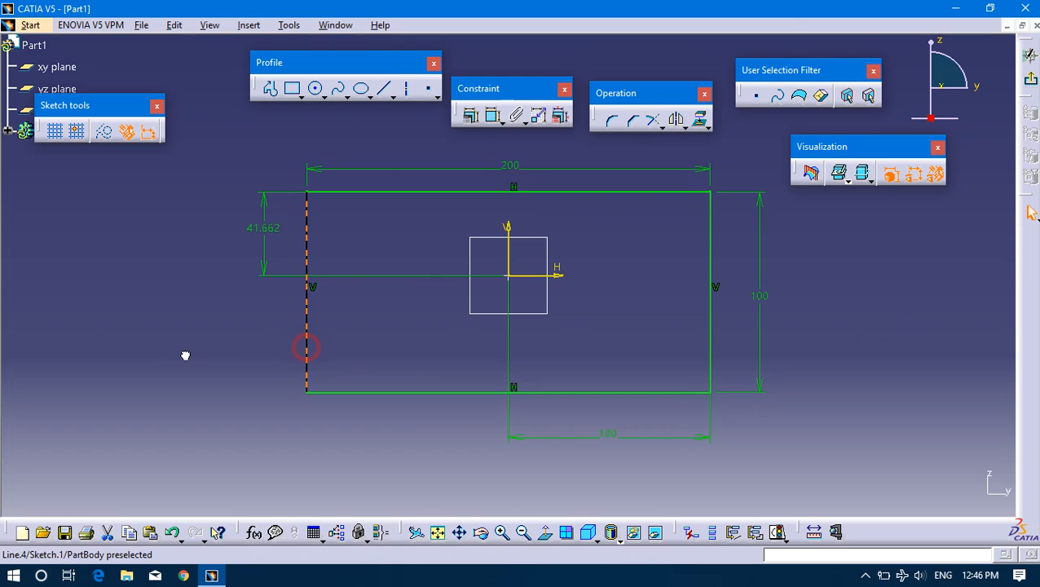
left_click(324, 393)
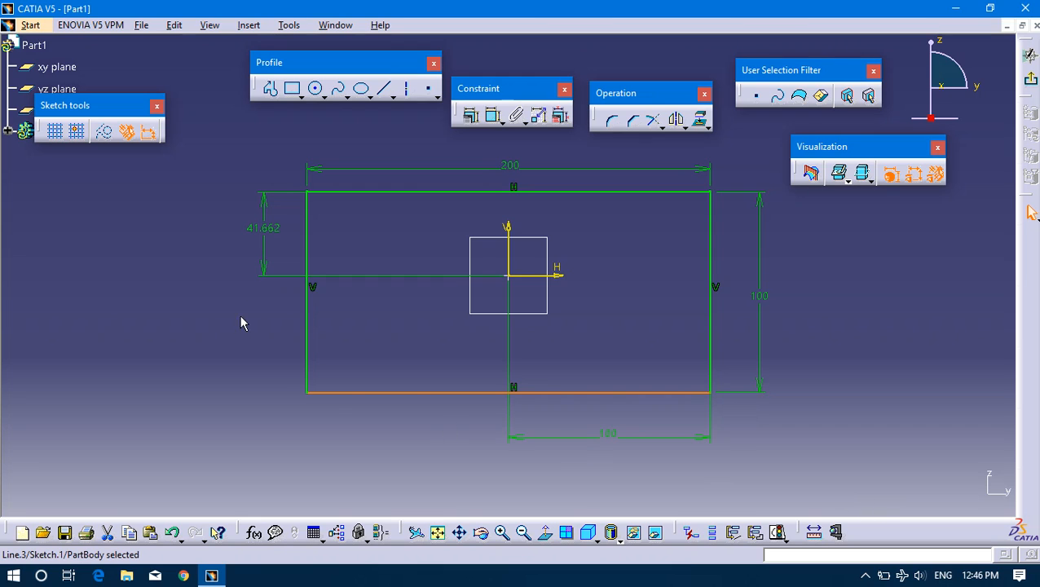
mouse_move(230, 145)
left_mouse_down()
mouse_move(515, 312)
mouse_move(870, 464)
mouse_move(769, 480)
mouse_move(799, 476)
left_mouse_up()
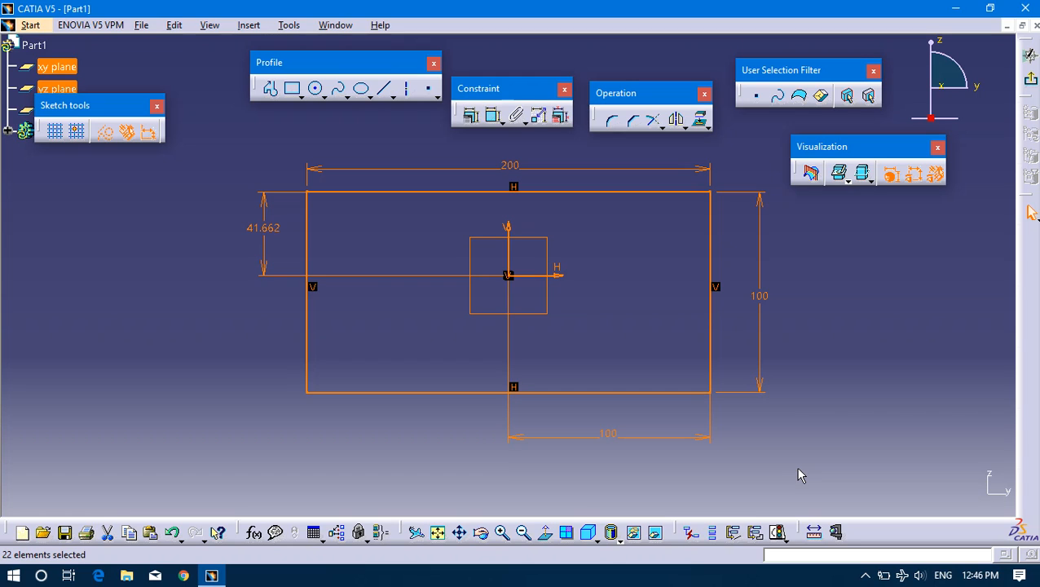
key("Delete")
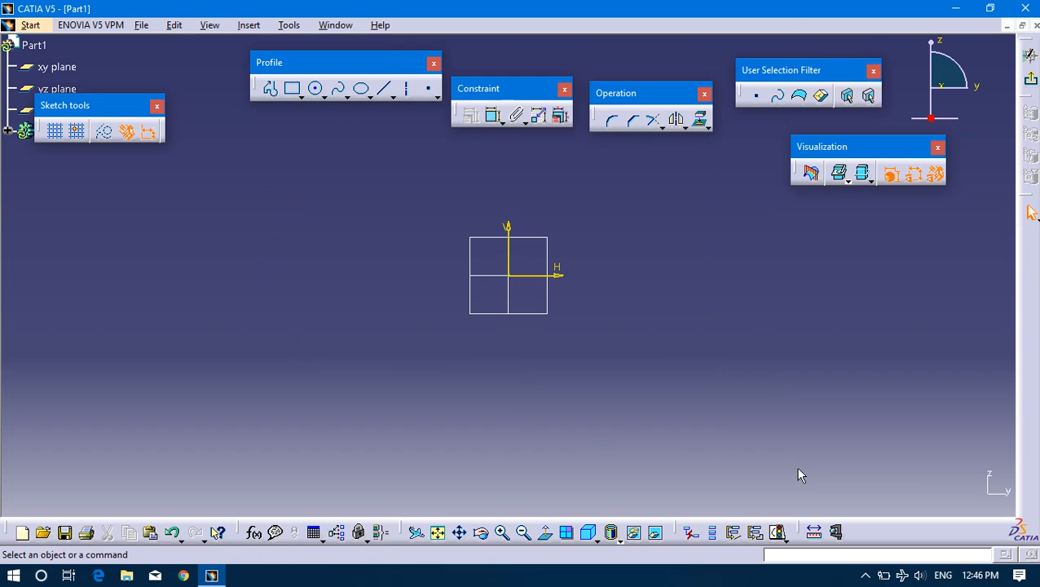
Draw a circle to the left of the sketch origin, clear of the axes.
left_click(317, 89)
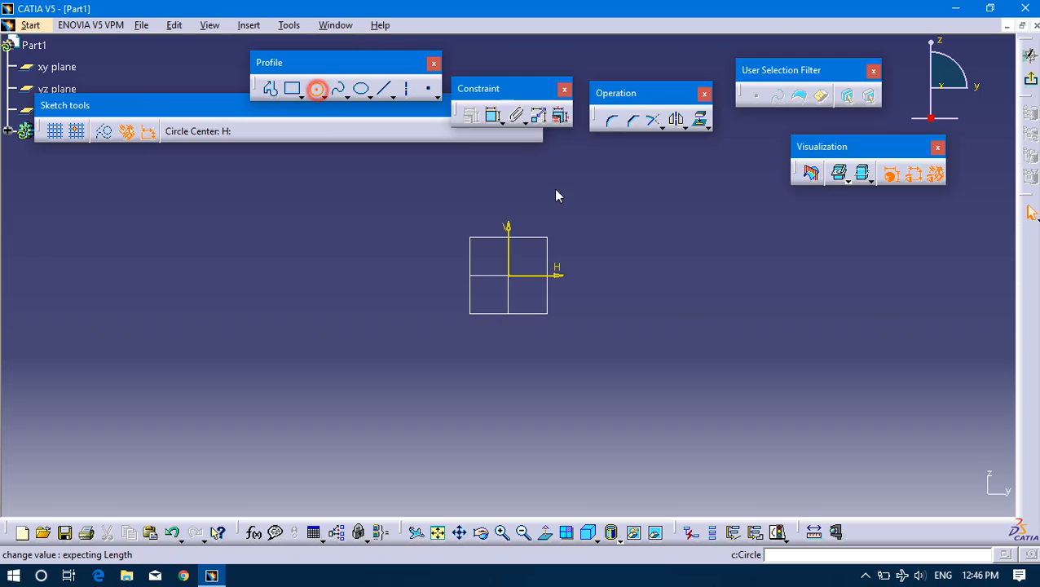
left_click(315, 301)
left_click(326, 223)
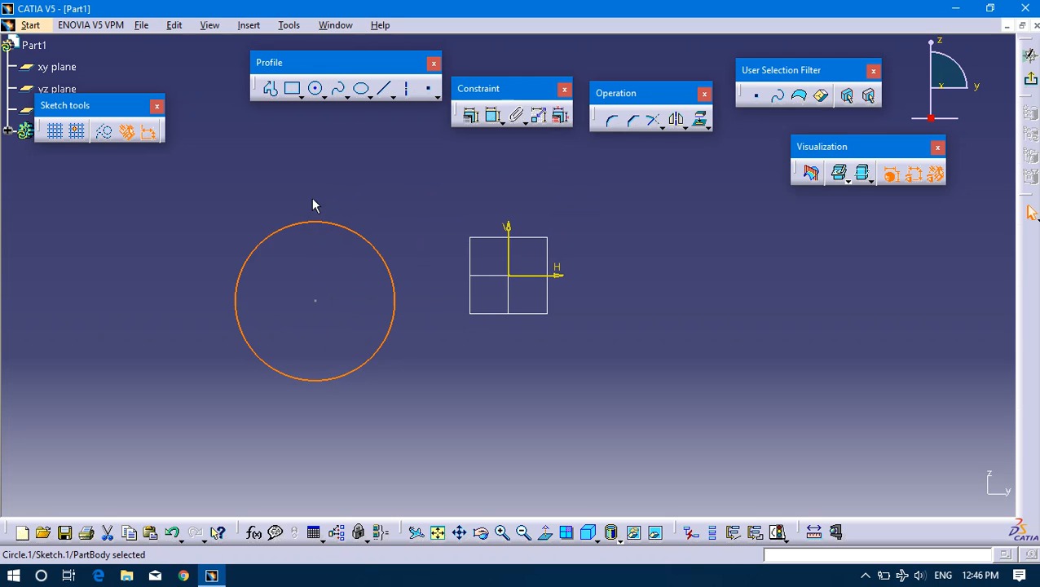
left_click(318, 287)
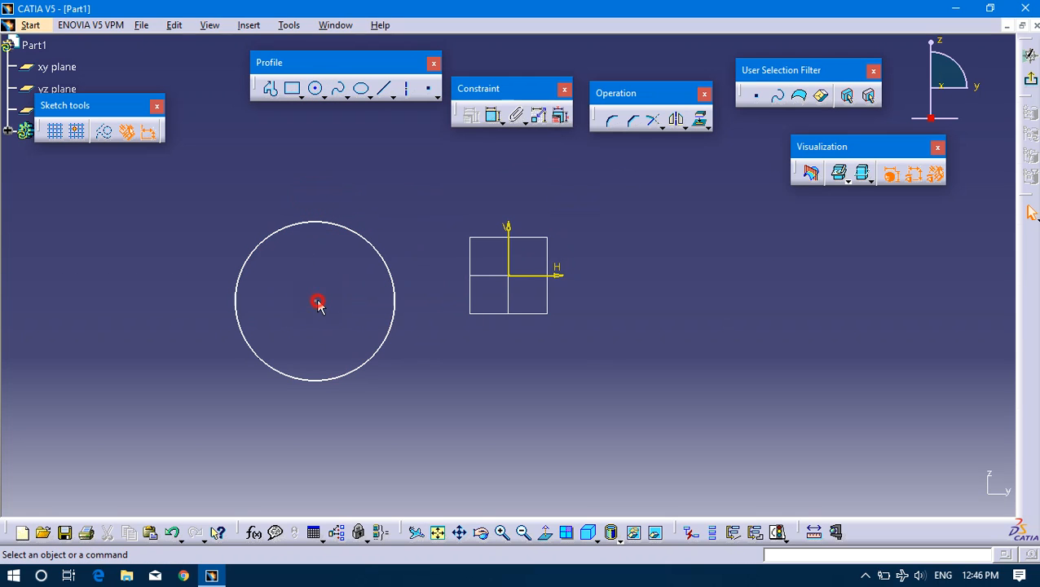
Examine the constraint types offered for the circle in the Constraint Definition dialog, and close it without applying any.
left_click(361, 237)
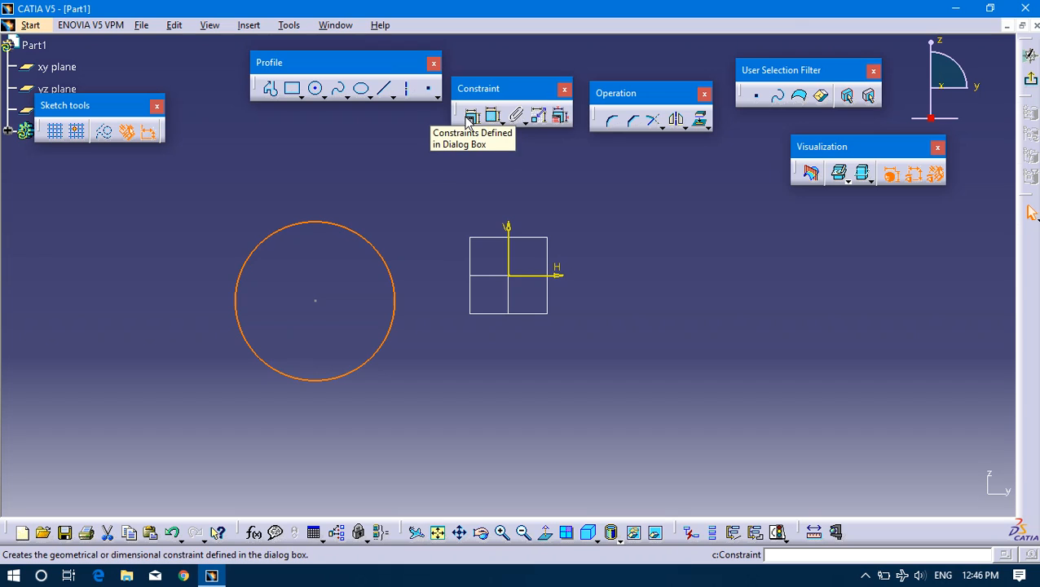
left_click(456, 143)
left_click(370, 239)
left_click(470, 116)
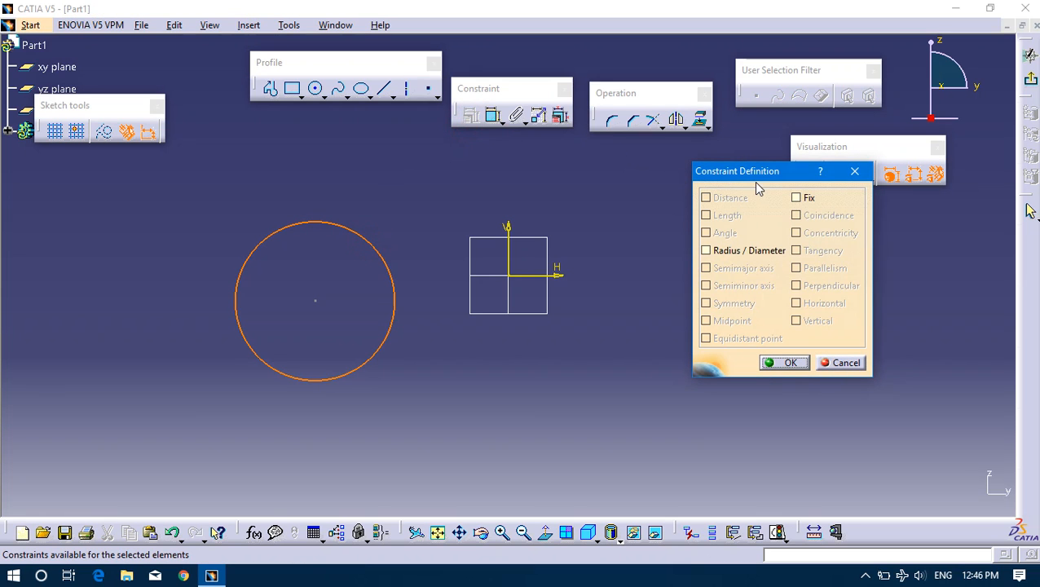
left_click_drag(748, 174, 642, 196)
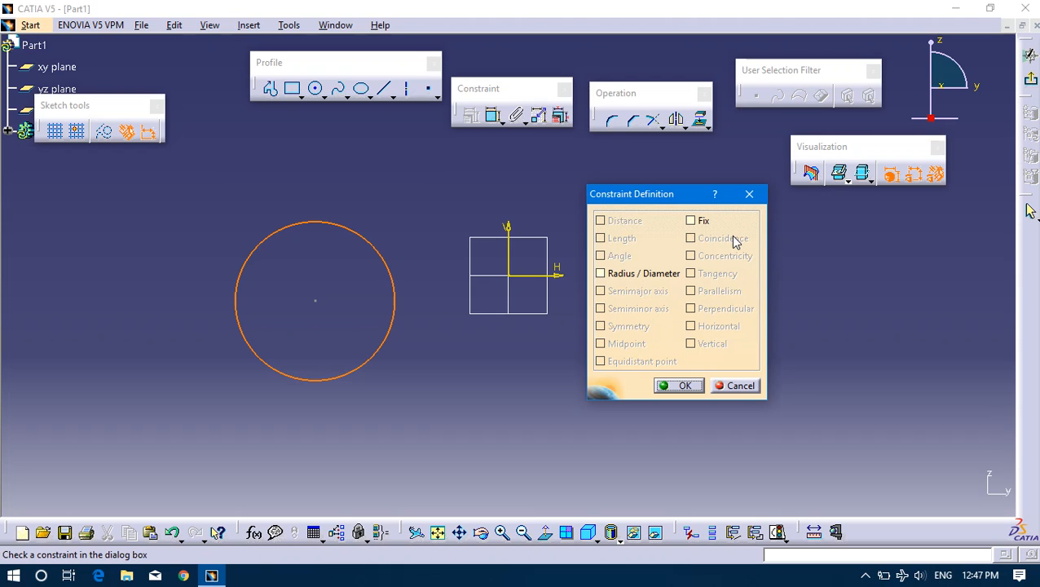
left_click(750, 195)
left_click(416, 184)
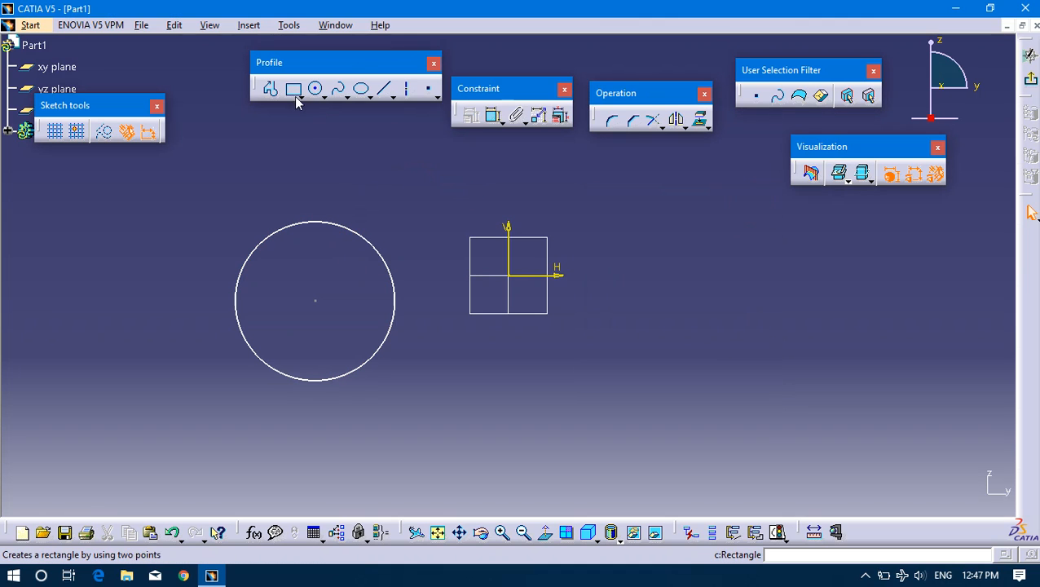
Draw a rectangle about 126 mm wide to the right of the origin, raise its top edge slightly and shift it a little right.
left_click(385, 92)
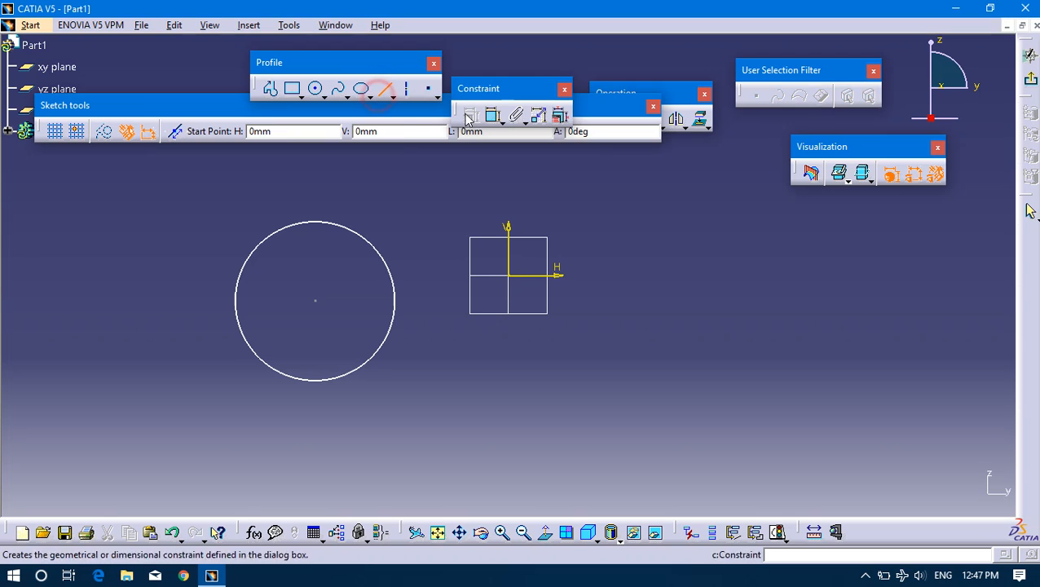
left_click(292, 88)
left_click(651, 250)
left_click(907, 403)
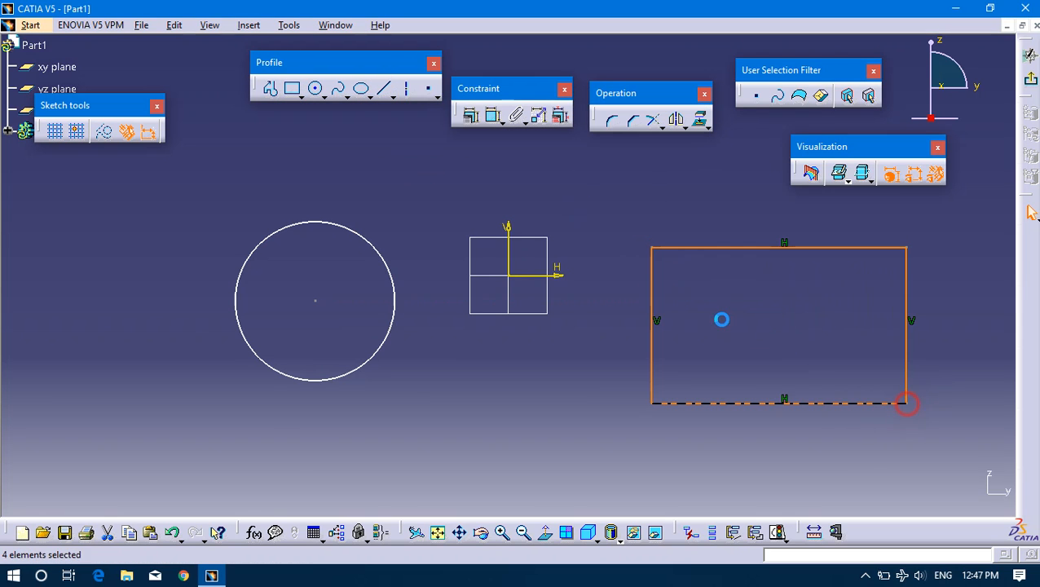
left_click(473, 364)
mouse_move(653, 351)
middle_mouse_down()
mouse_move(572, 365)
mouse_move(594, 357)
middle_mouse_up()
left_click_drag(648, 256, 677, 236)
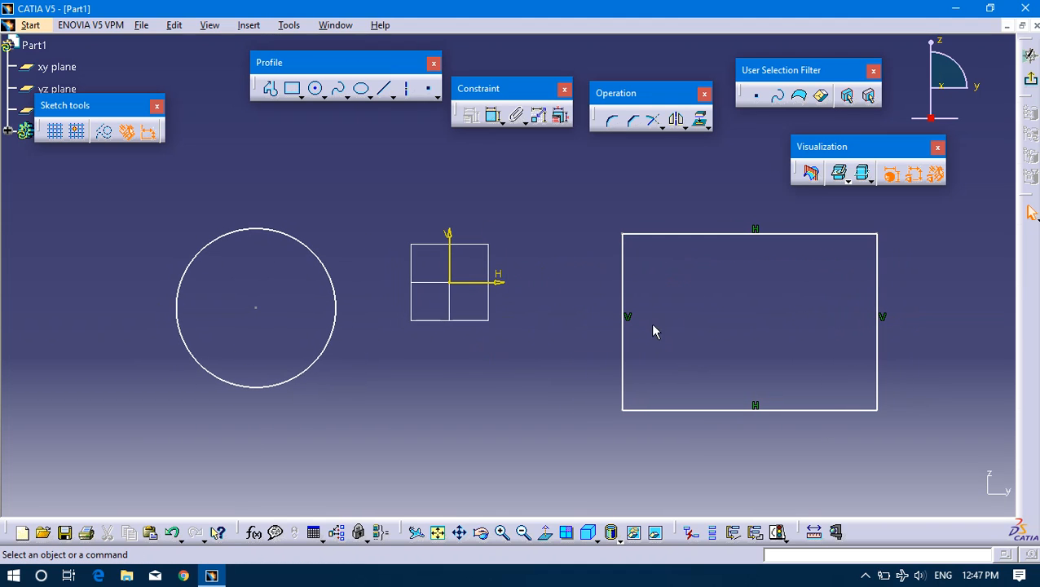
Apply a Distance constraint between the rectangle's left and right edges, placing the dimension above the top edge.
left_click(626, 380)
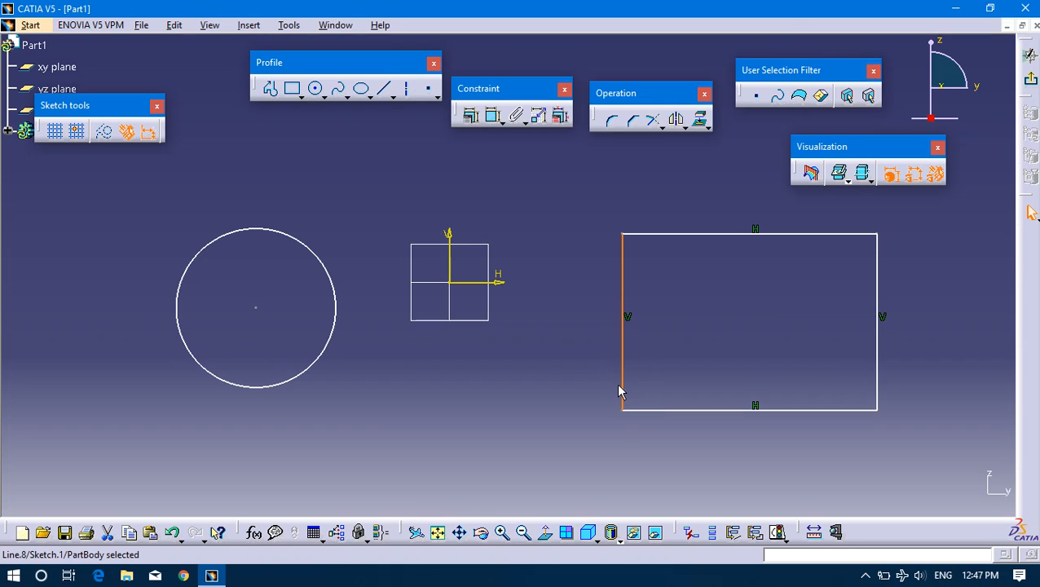
left_click(628, 380)
left_click(623, 383)
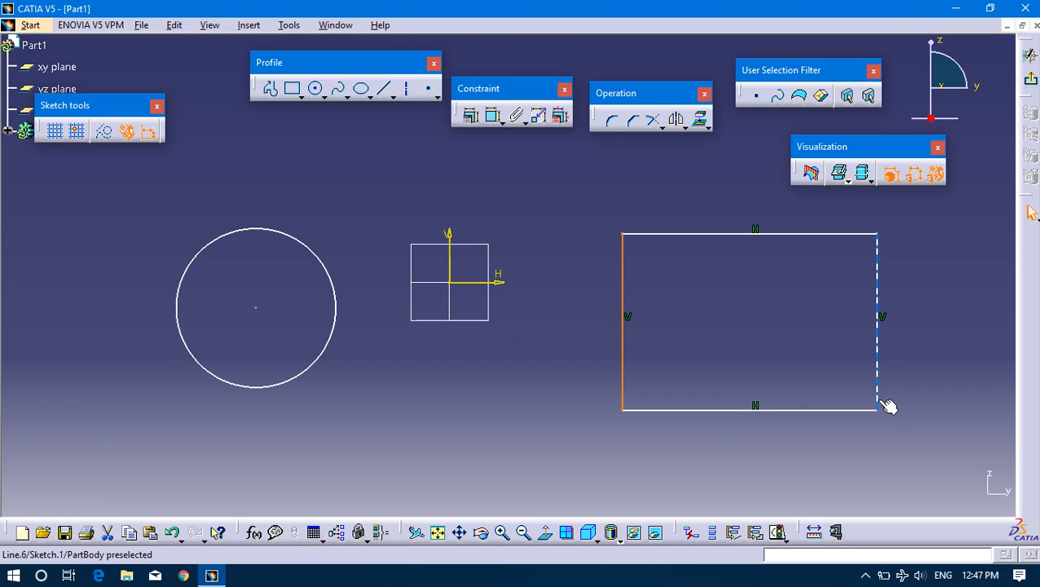
left_click(878, 400, "ctrl")
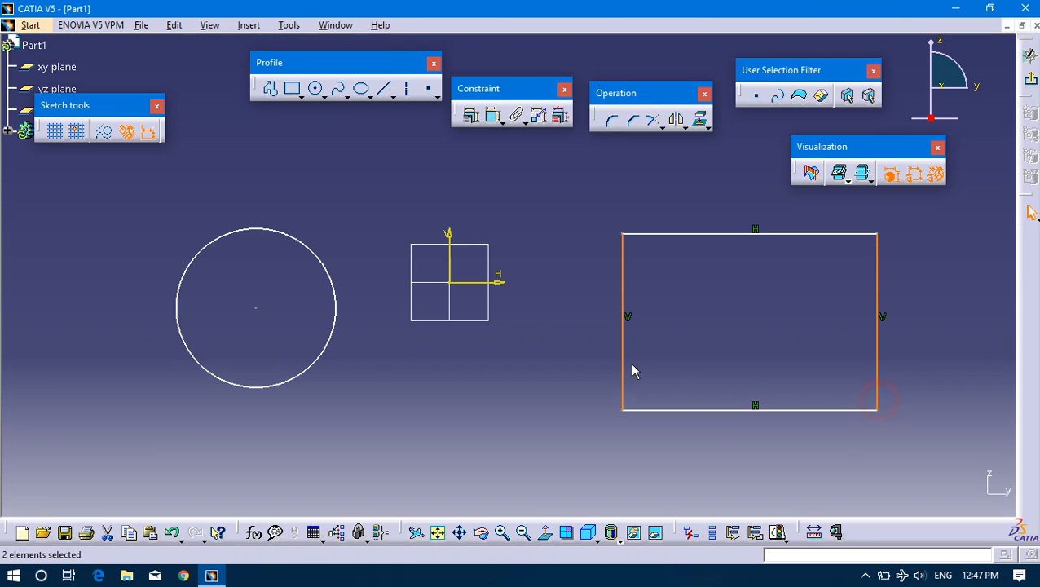
left_click(469, 115)
left_click_drag(636, 188, 432, 159)
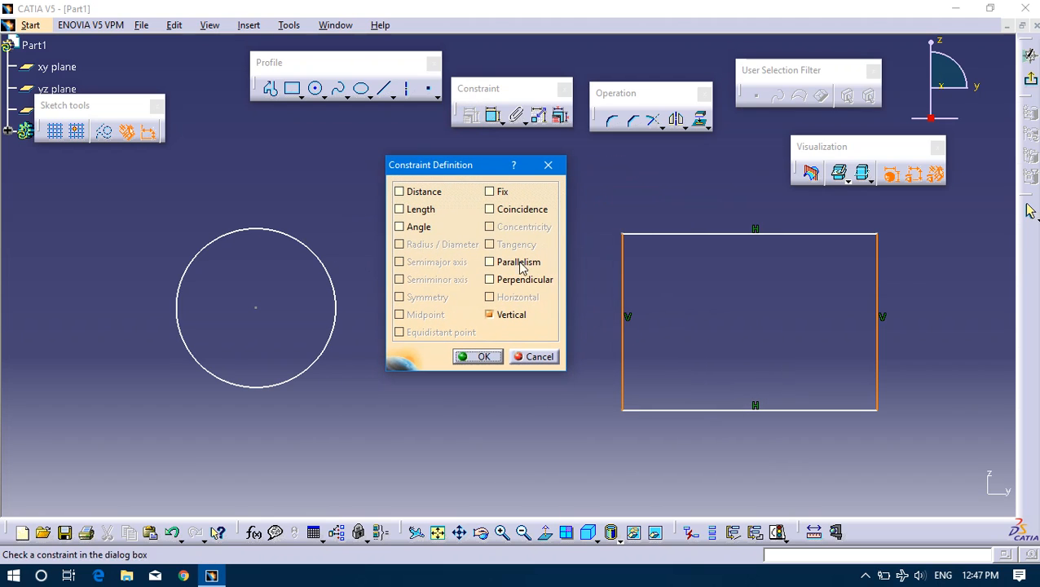
left_click_drag(457, 171, 465, 204)
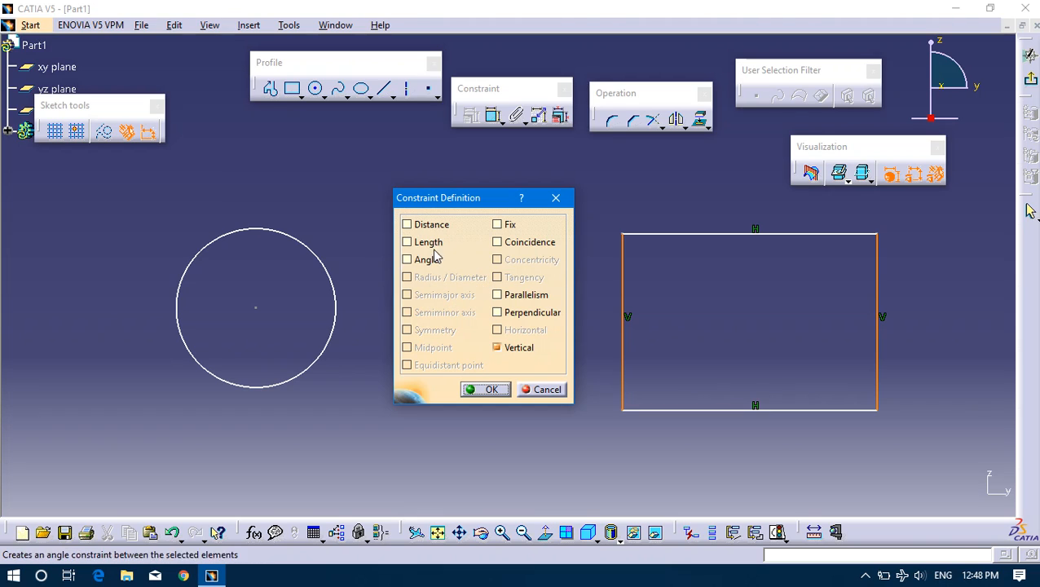
left_click_drag(470, 198, 475, 214)
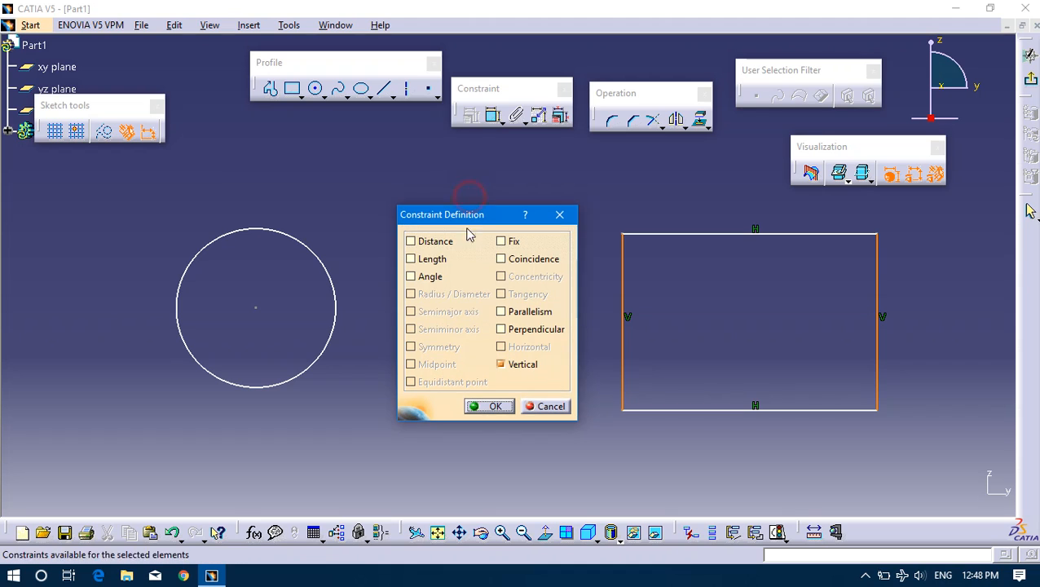
left_click(411, 241)
left_click(742, 168)
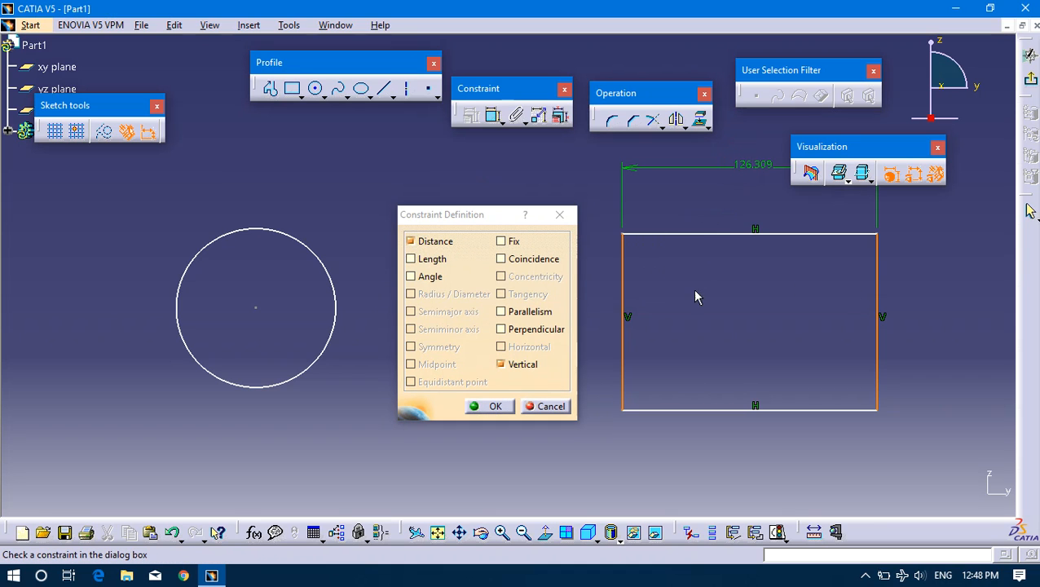
left_click(488, 406)
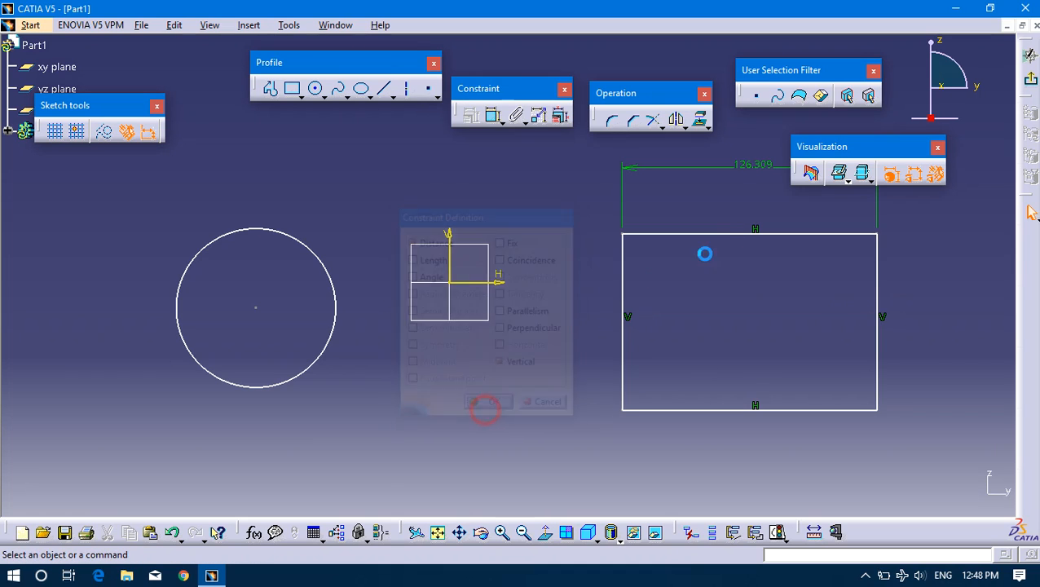
Move the rectangle's width dimension closer to its top edge and shift the value text slightly left of centre.
left_click(742, 179)
left_click_drag(624, 171, 752, 214)
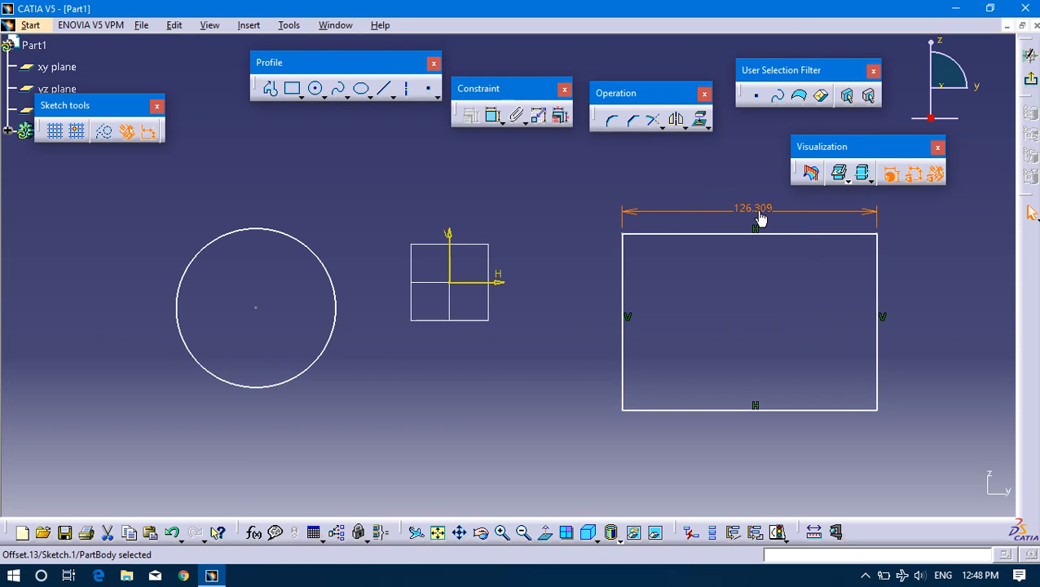
left_click_drag(760, 213, 751, 213)
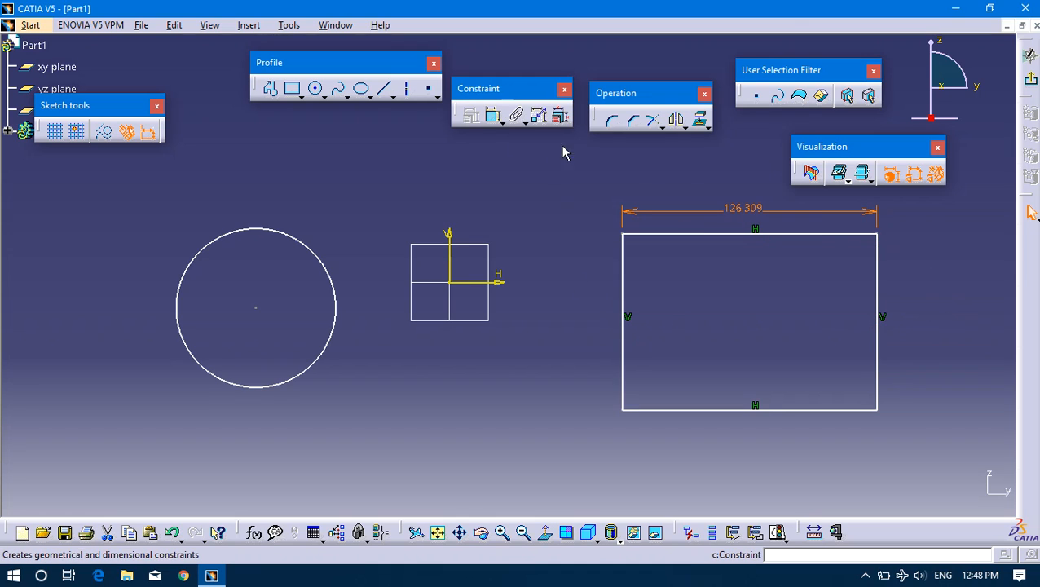
Apply a Length constraint to the rectangle's left edge through the Constraint Definition dialog.
left_click(627, 358)
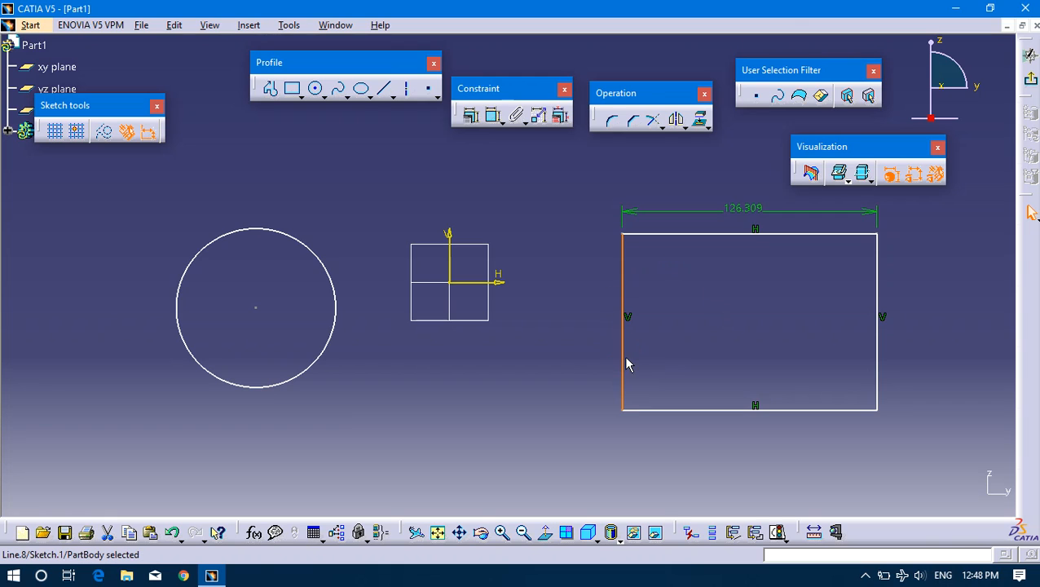
left_click(472, 117)
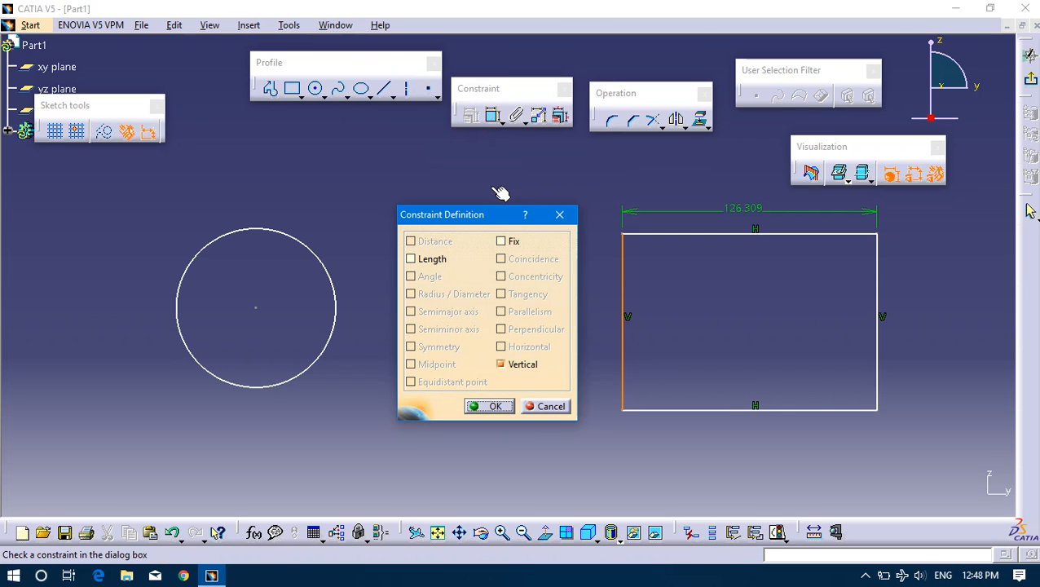
left_click_drag(479, 214, 364, 200)
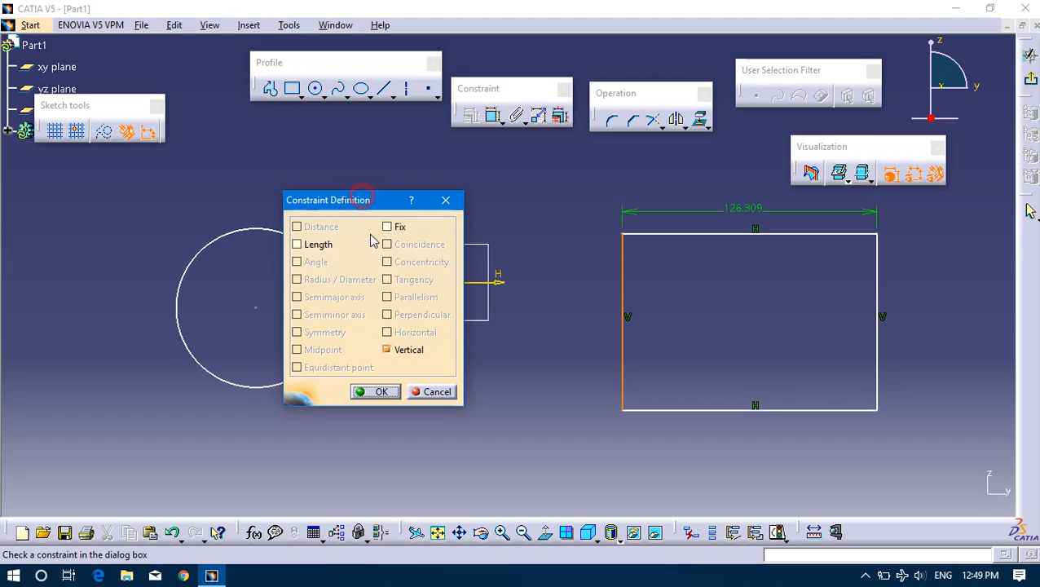
left_click(313, 248)
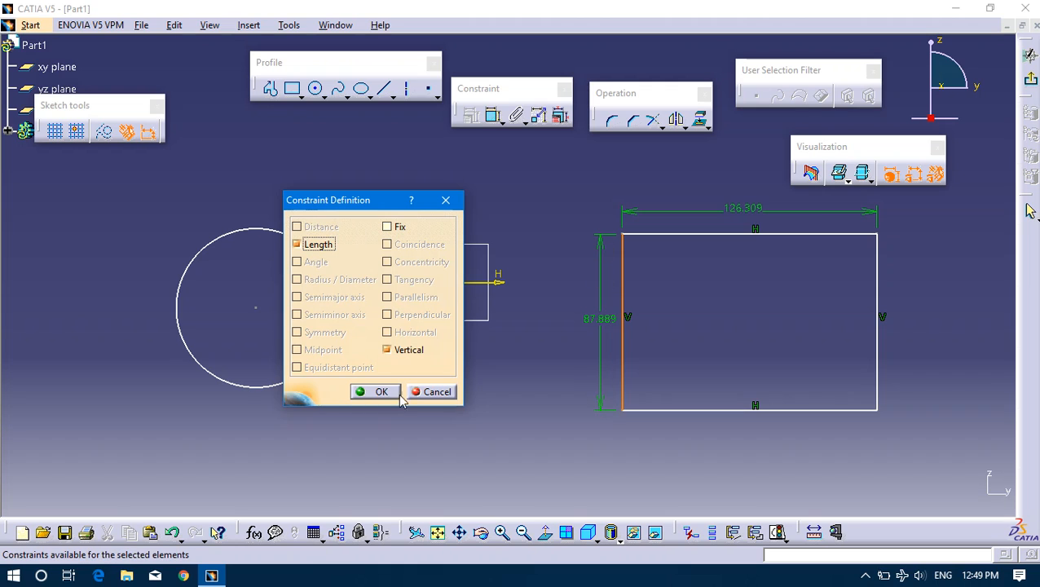
left_click(371, 394)
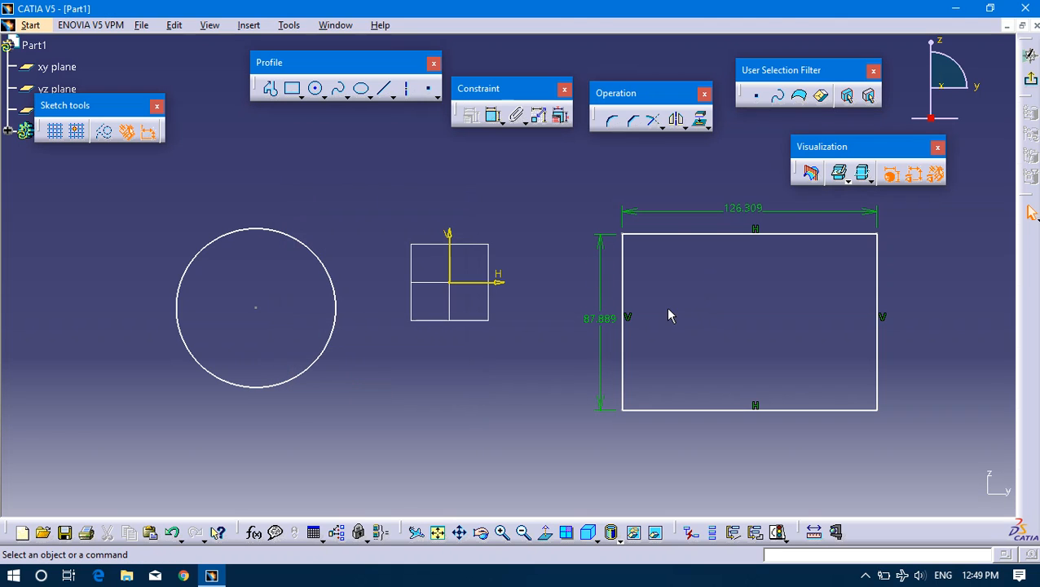
Reposition the dimensioned rectangle above and to the right of the origin by moving it by its top edge.
left_click(708, 235)
mouse_move(708, 234)
left_mouse_down()
mouse_move(698, 246)
mouse_move(715, 181)
mouse_move(636, 332)
mouse_move(574, 157)
mouse_move(688, 292)
mouse_move(680, 237)
mouse_move(694, 214)
mouse_move(693, 225)
left_mouse_up()
left_click_drag(559, 186, 896, 449)
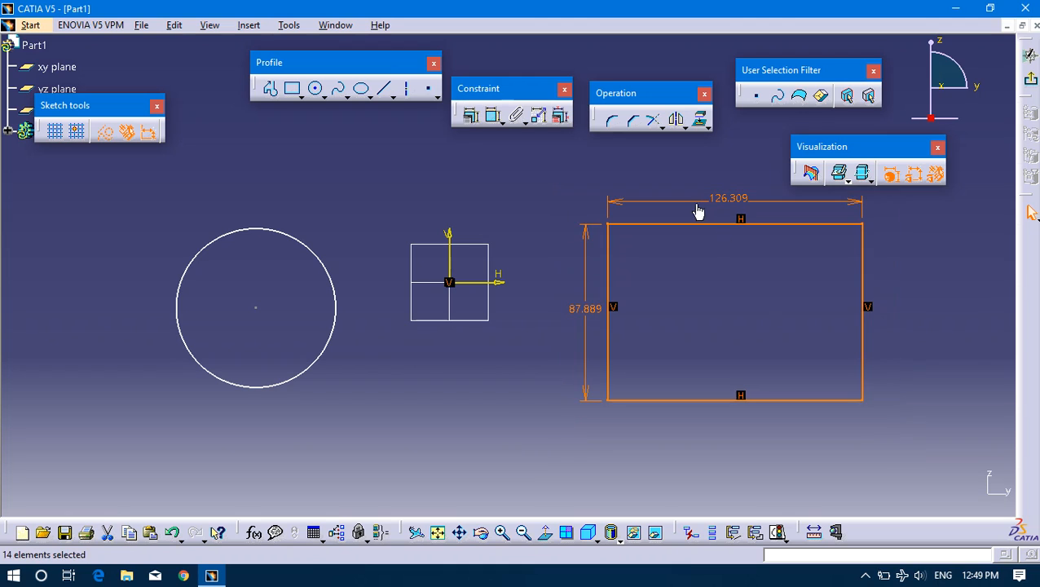
left_click(668, 266)
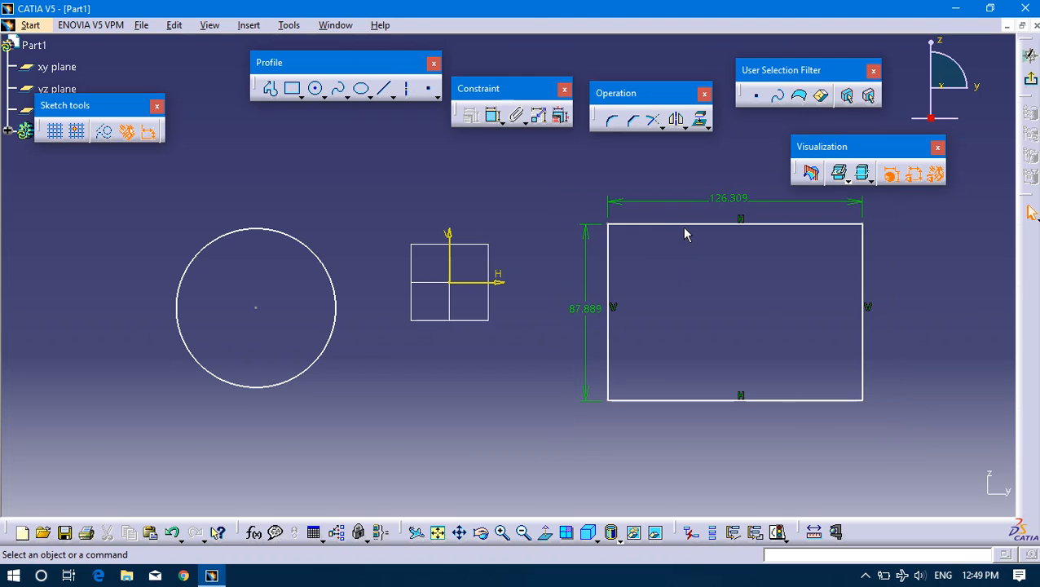
left_click_drag(692, 225, 690, 73)
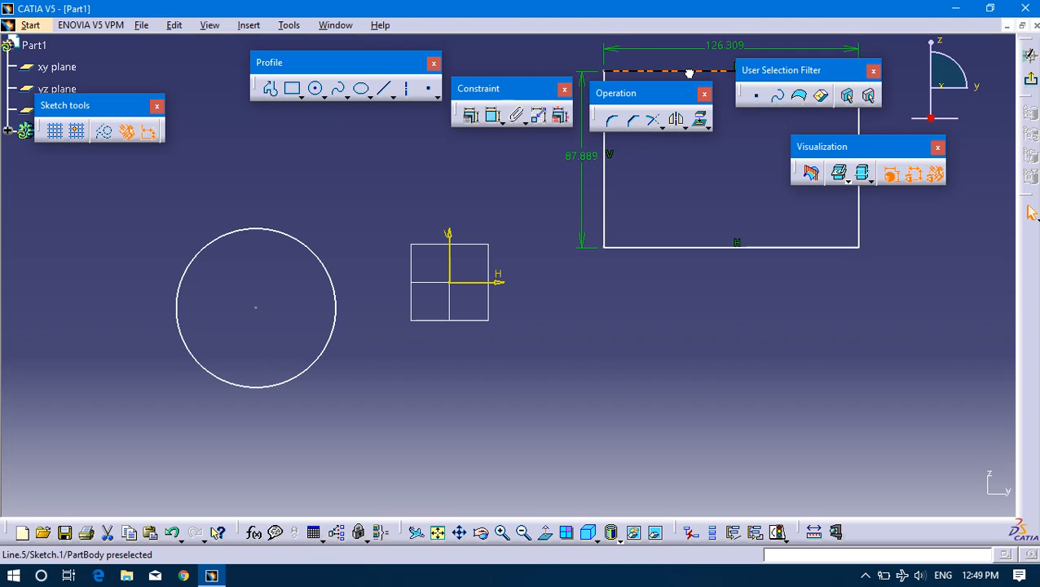
middle_click_drag(637, 252, 585, 395)
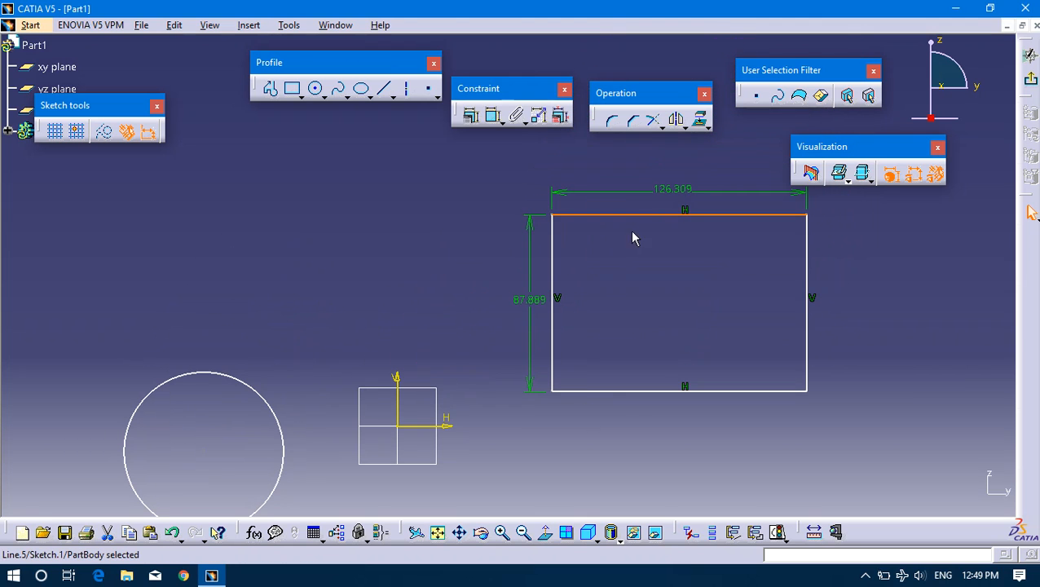
left_click_drag(664, 217, 670, 192)
left_click(479, 256)
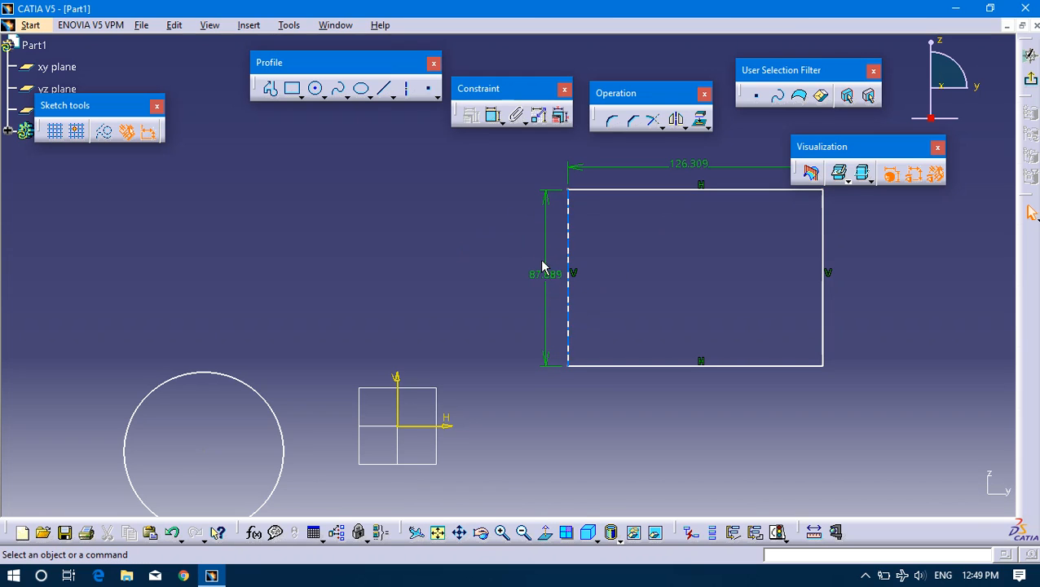
Dimension the distance between the rectangle's left edge and the vertical axis, placing the dimension line above the origin.
left_click(494, 118)
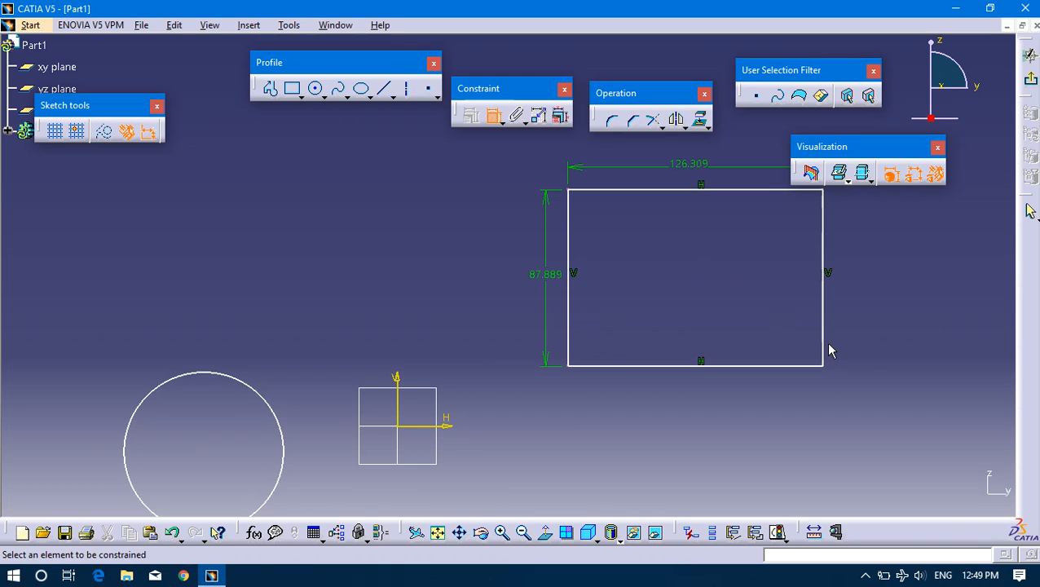
left_click(569, 343)
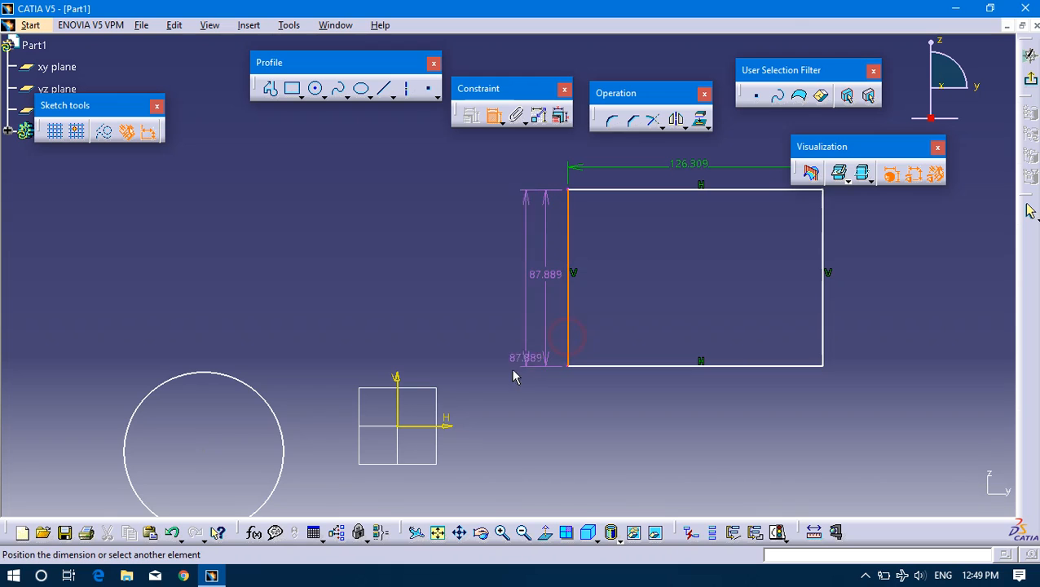
left_click(400, 402)
left_click(450, 286)
mouse_move(458, 282)
left_mouse_down()
mouse_move(481, 280)
mouse_move(470, 297)
left_mouse_up()
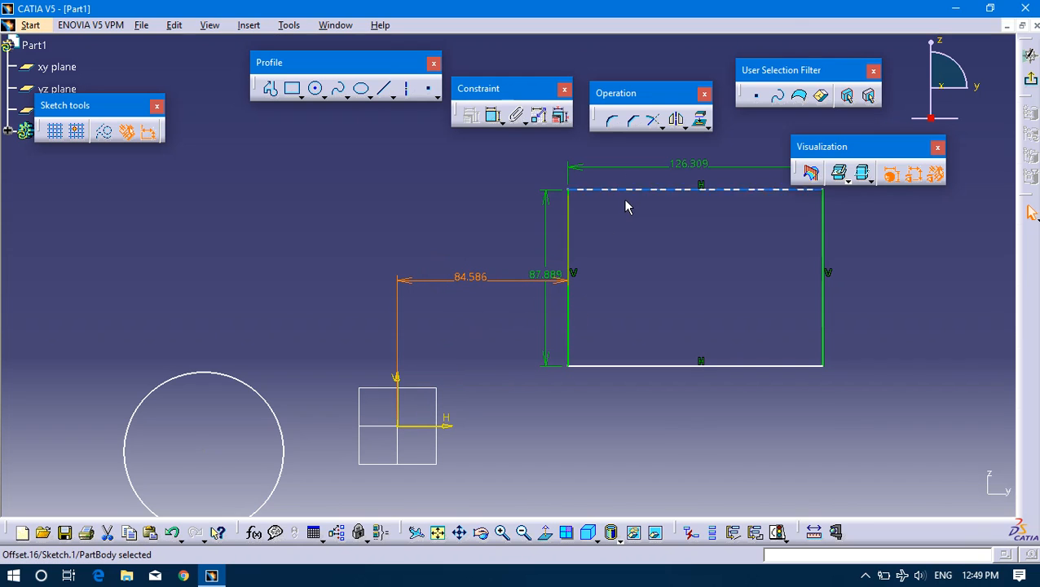
Move the rectangle up and down by its top edge, leaving it slightly higher above the horizontal axis.
left_click_drag(629, 189, 515, 203)
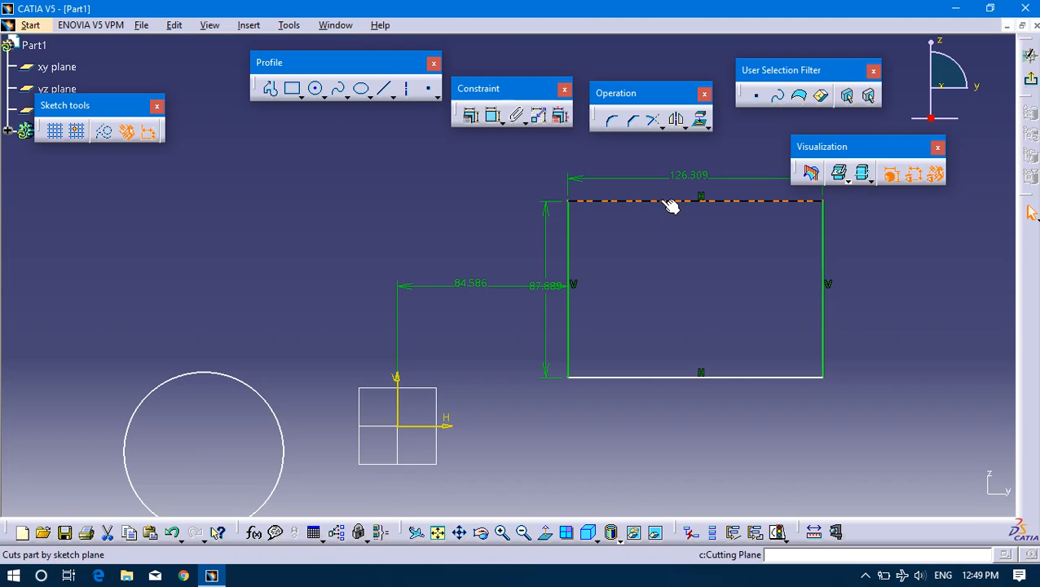
left_click_drag(670, 205, 817, 210)
left_click_drag(510, 210, 703, 160)
left_click(701, 207)
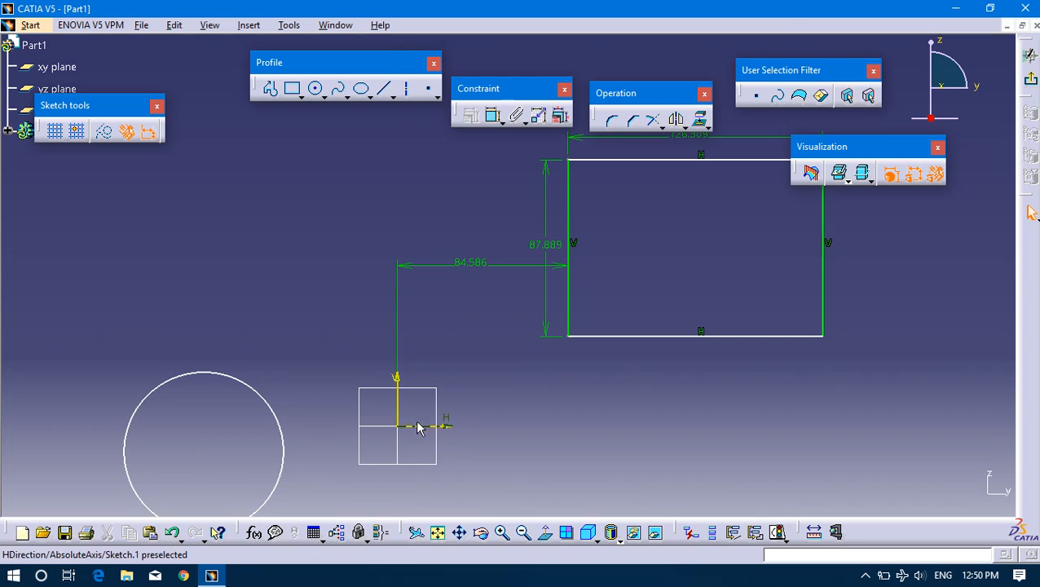
left_click(450, 425)
left_click(473, 142)
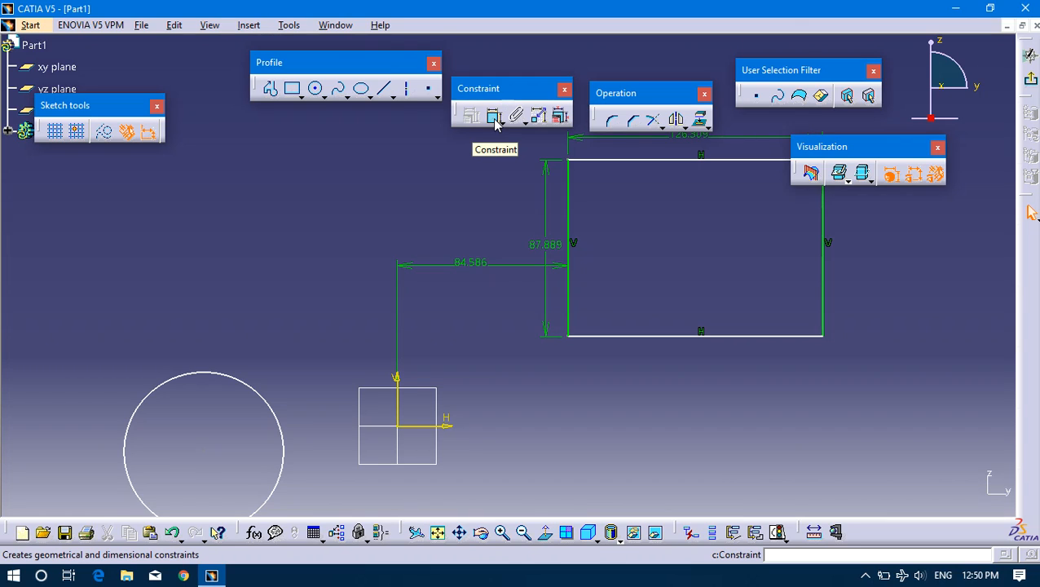
left_click(618, 164)
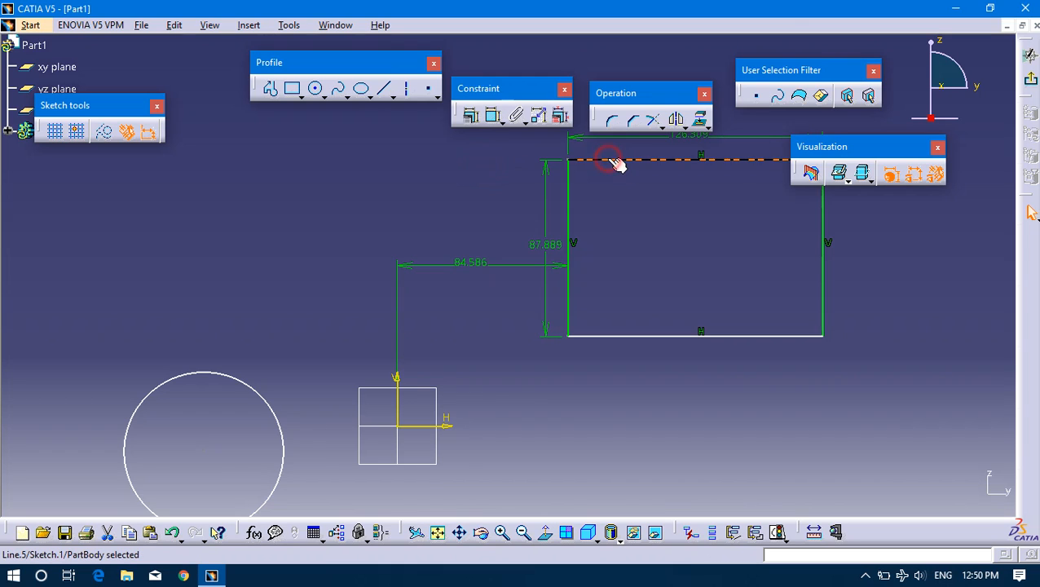
left_click(432, 427)
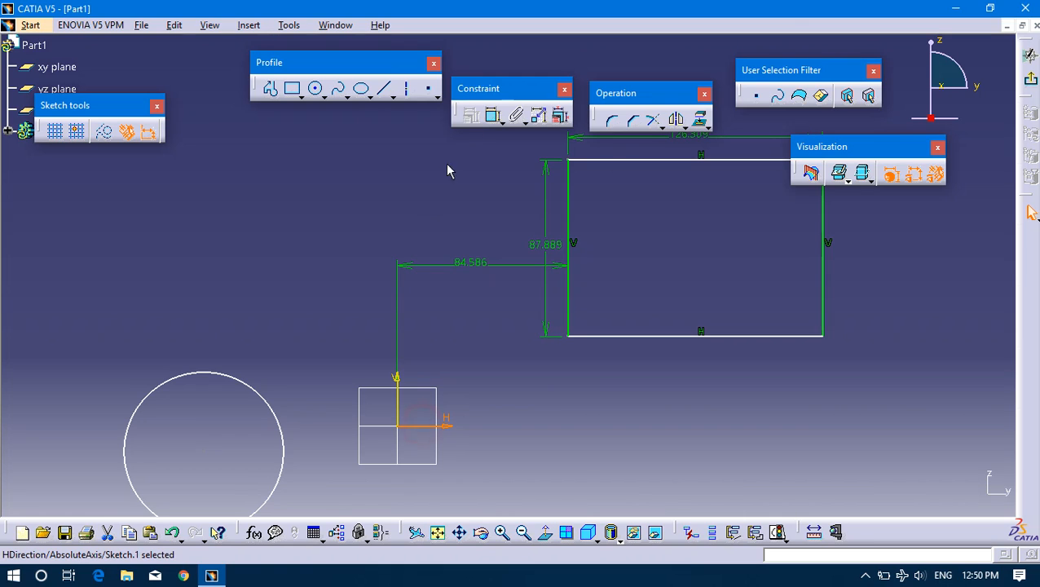
left_click(636, 204)
Apply a Distance constraint between the rectangle's top edge and the horizontal axis, placing its dimension line just left of the vertical axis.
left_click(640, 167)
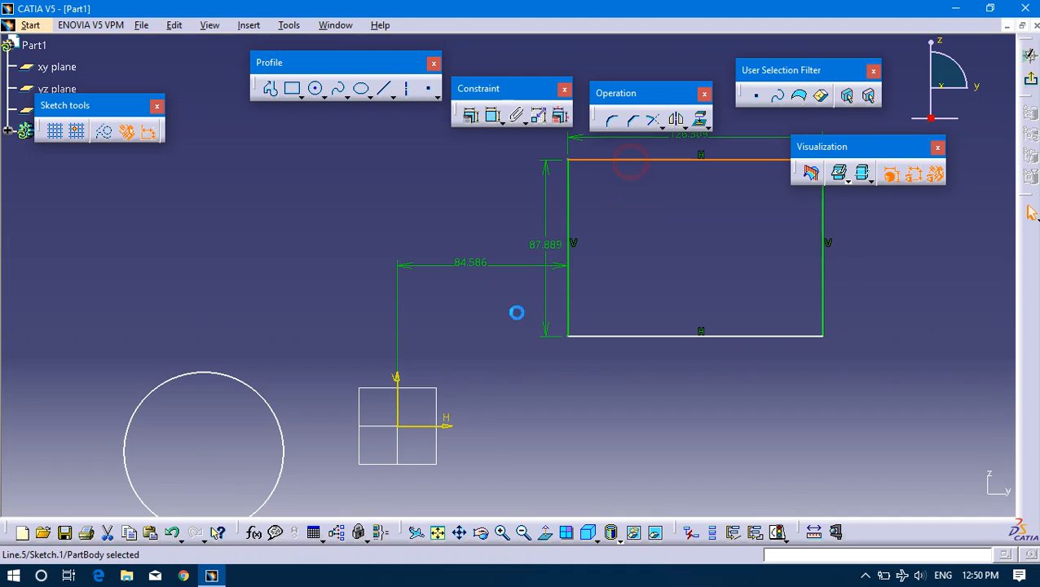
left_click(426, 427, "ctrl")
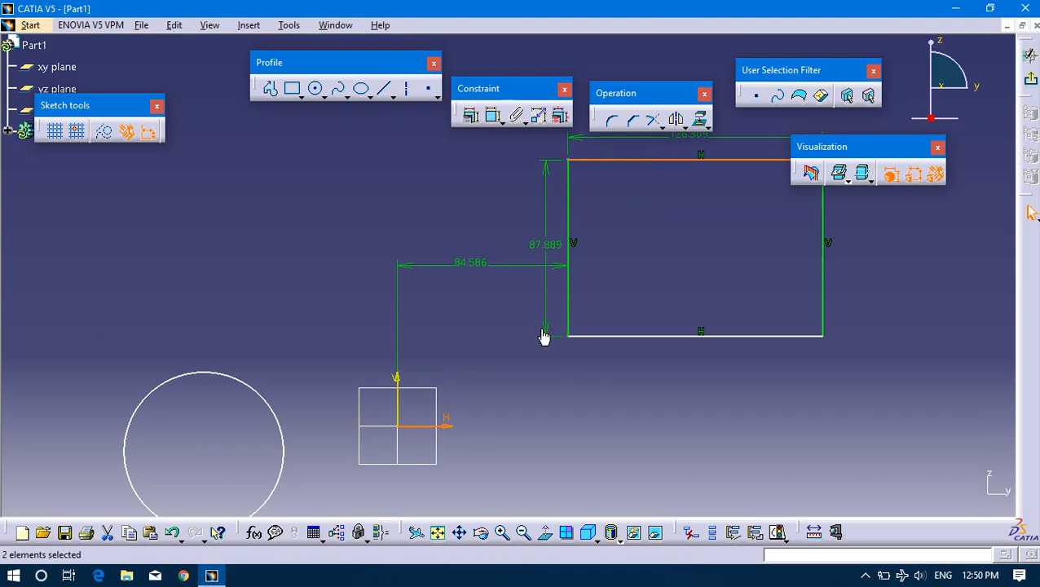
left_click(471, 115)
left_click_drag(320, 200, 209, 140)
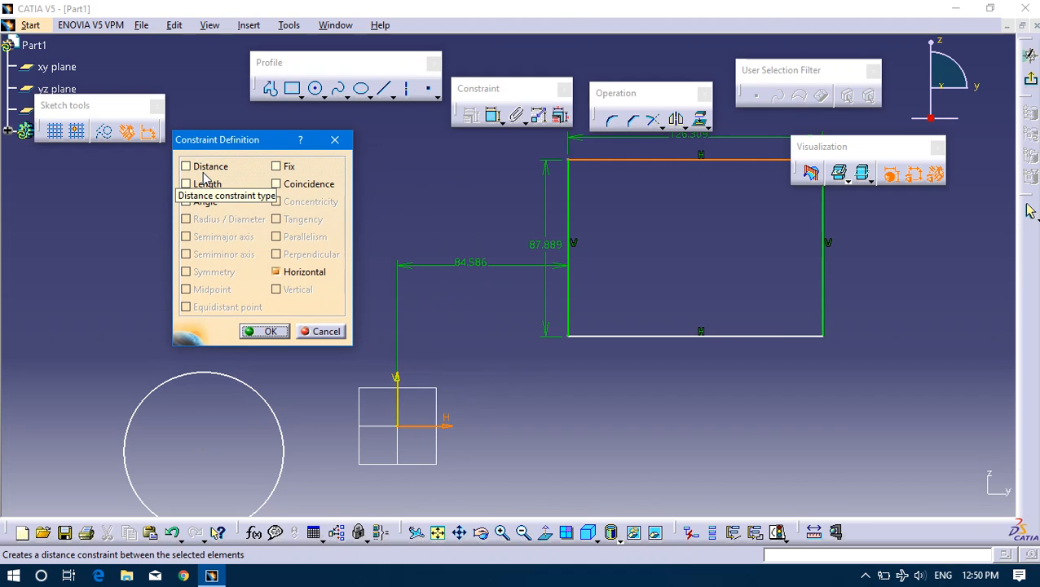
left_click(204, 167)
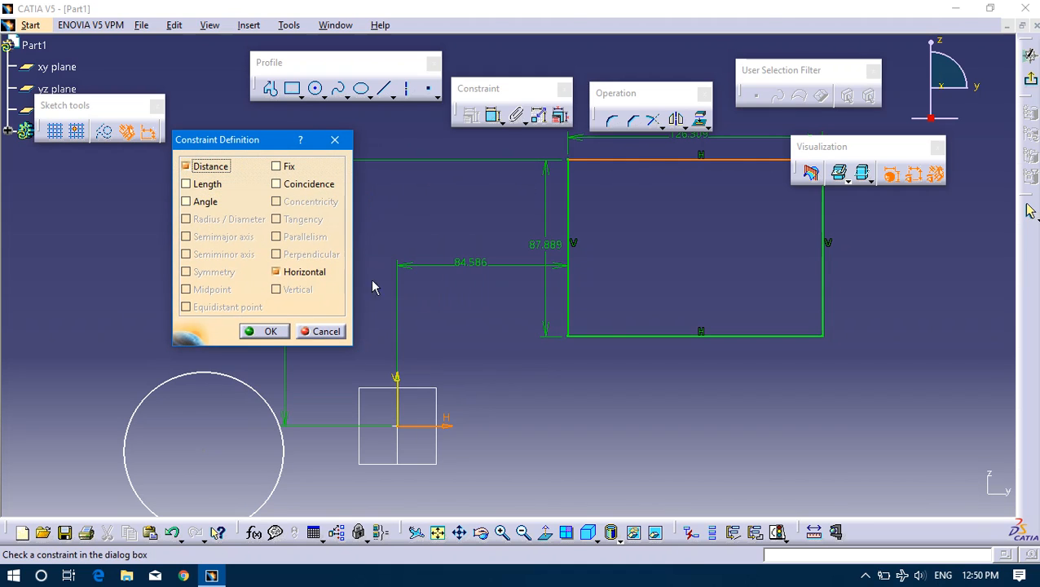
left_click(268, 332)
left_click_drag(282, 290, 451, 296)
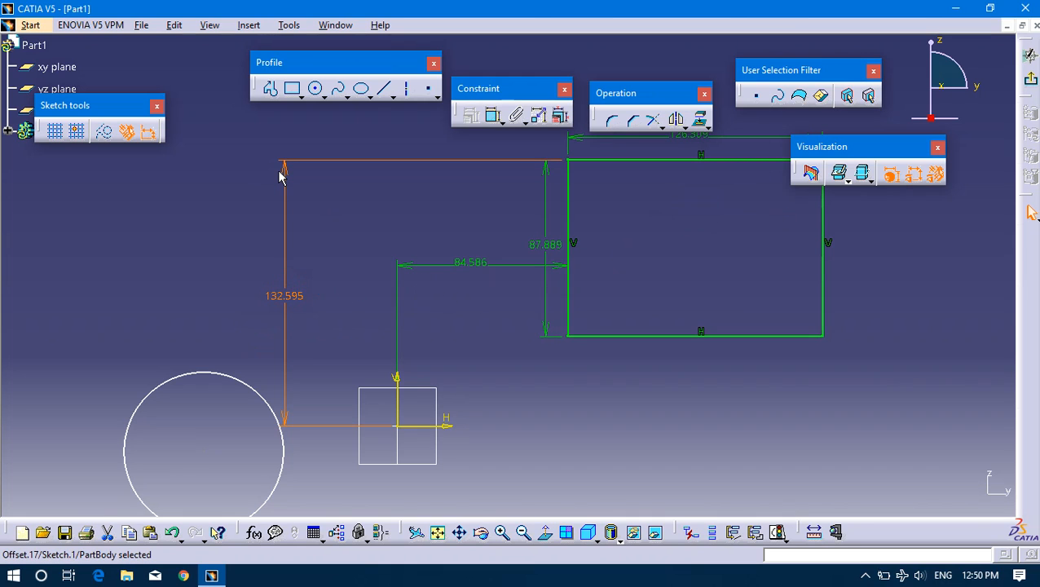
left_click_drag(287, 174, 384, 205)
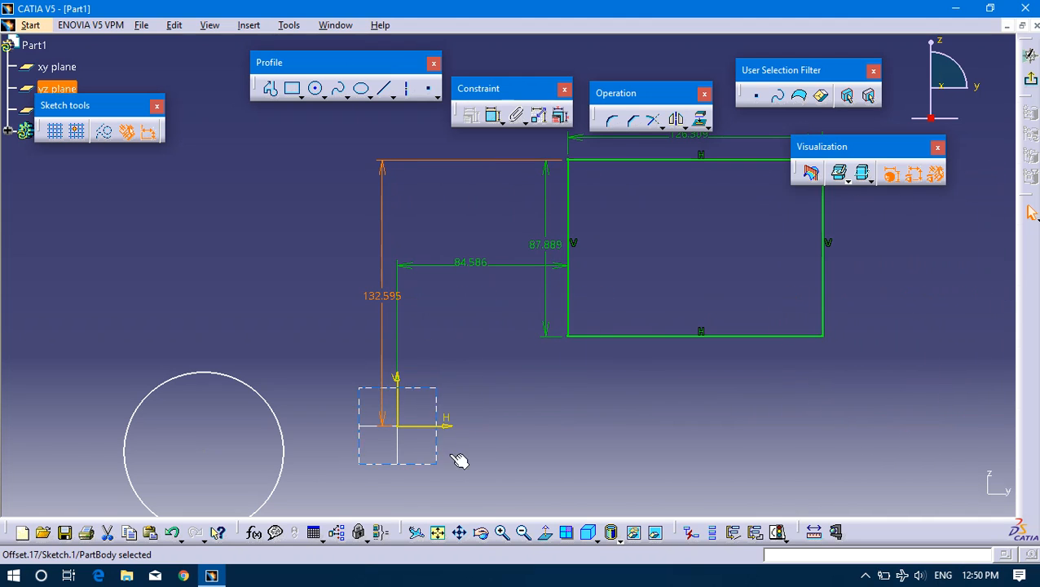
left_click(715, 260)
mouse_move(715, 260)
middle_mouse_down()
mouse_move(624, 332)
mouse_move(666, 315)
middle_mouse_up()
left_click_drag(855, 424, 821, 463)
left_click(794, 405)
middle_click_drag(652, 351, 692, 322)
mouse_move(336, 317)
middle_mouse_down()
mouse_move(360, 306)
mouse_move(340, 277)
middle_mouse_up()
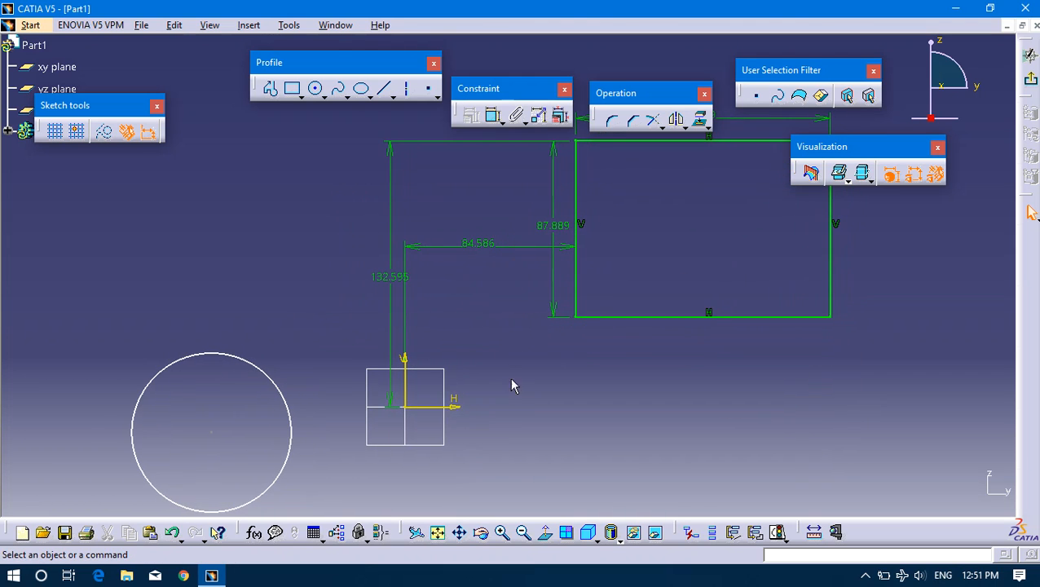
mouse_move(649, 272)
middle_mouse_down()
mouse_move(602, 316)
mouse_move(600, 265)
mouse_move(722, 236)
mouse_move(491, 329)
mouse_move(523, 313)
middle_mouse_up()
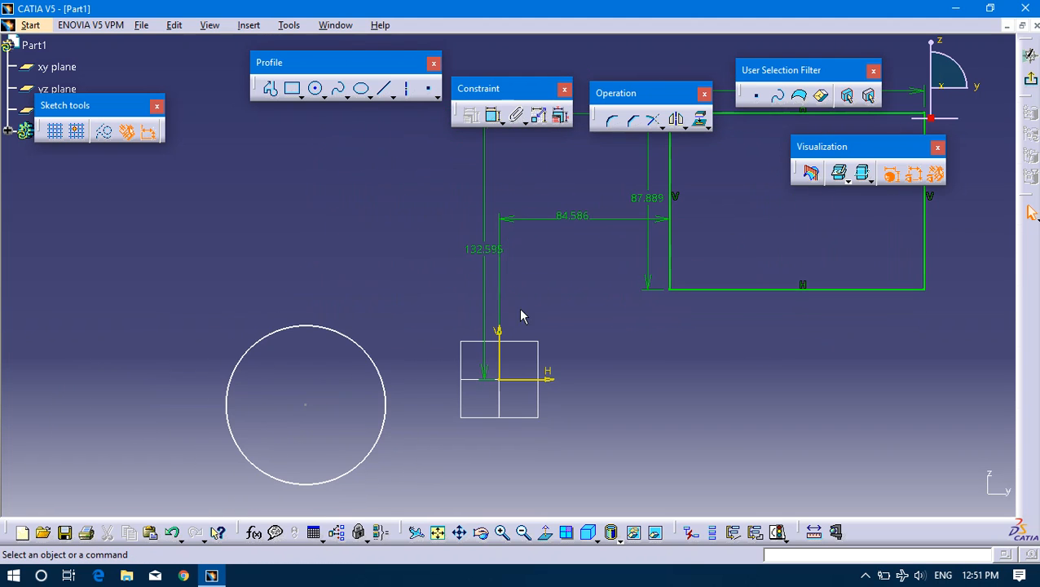
Apply a Radius / Diameter constraint to the circle and place its dimension text just outside the circle's upper right.
left_click(355, 341)
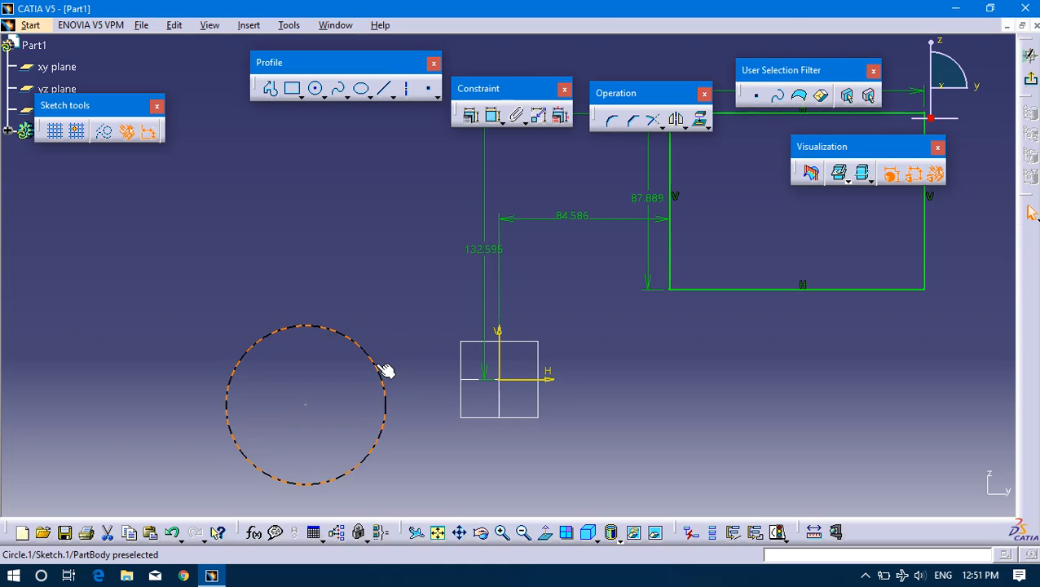
middle_click_drag(386, 371, 430, 323)
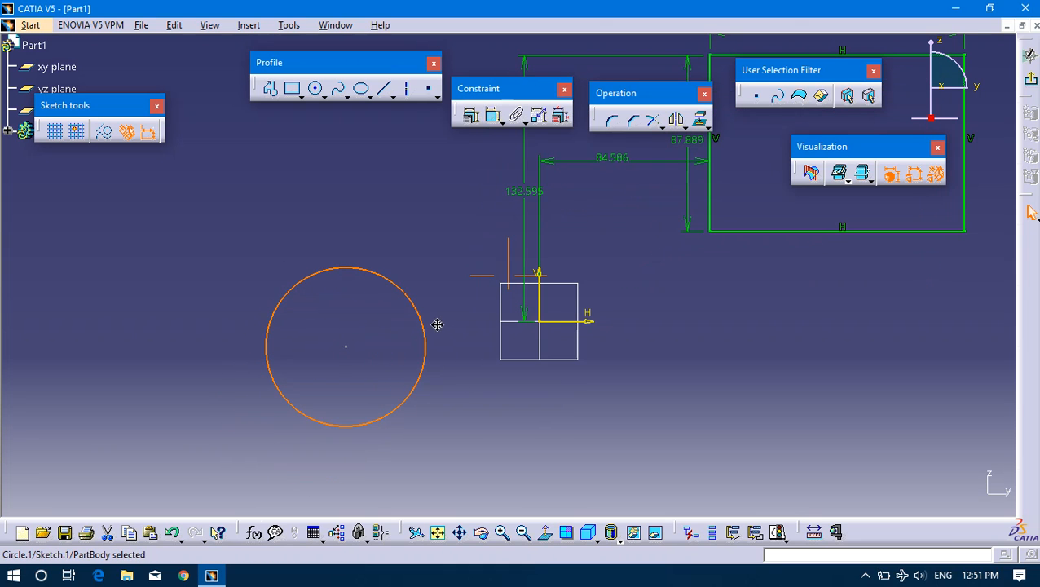
left_click(471, 118)
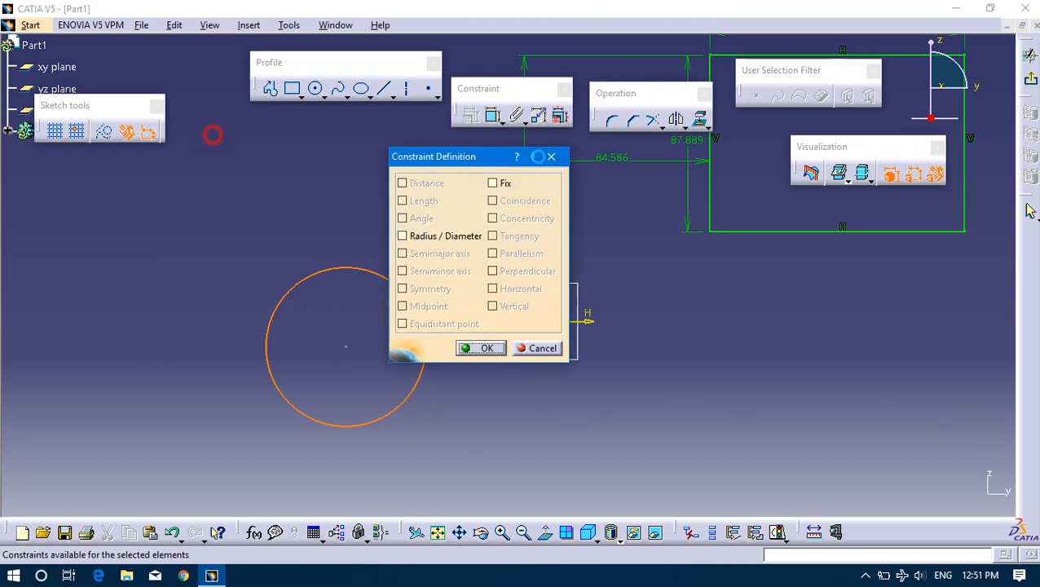
left_click(562, 254)
left_click_drag(432, 344, 415, 263)
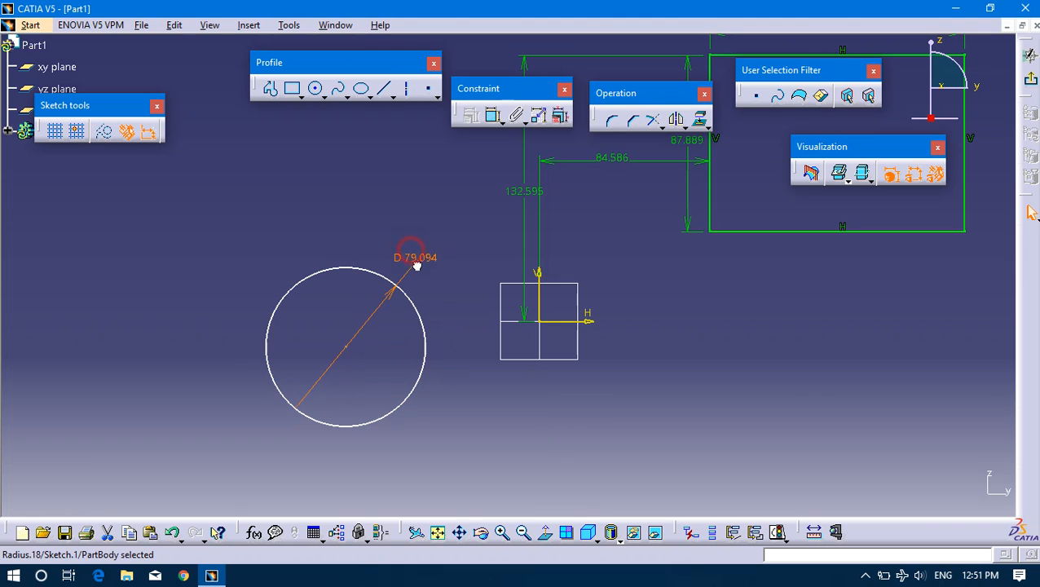
Switch the circle's dimension from Diameter to Radius and set the radius to 60 mm.
double_click(415, 263)
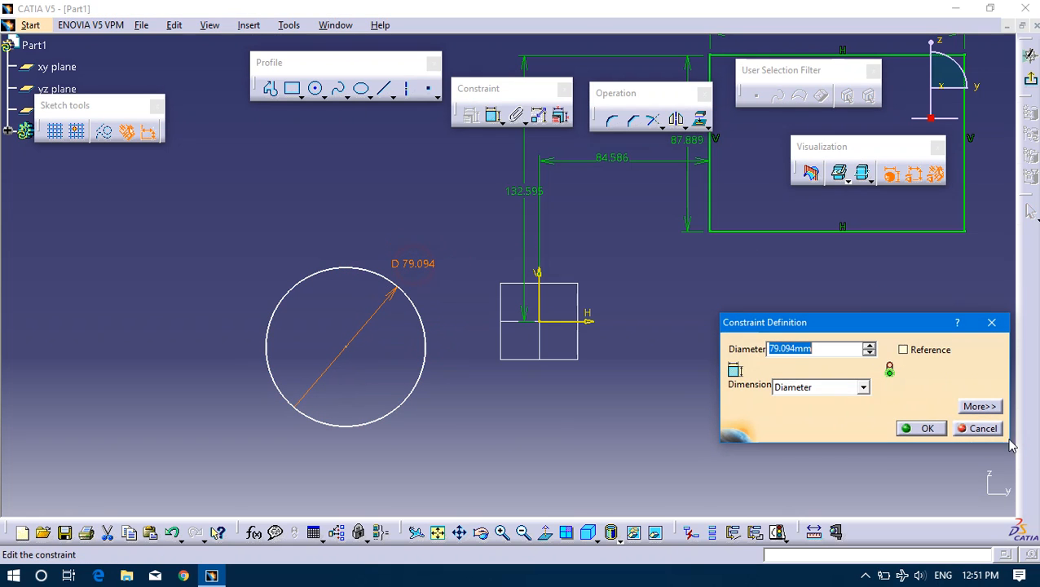
left_click(811, 388)
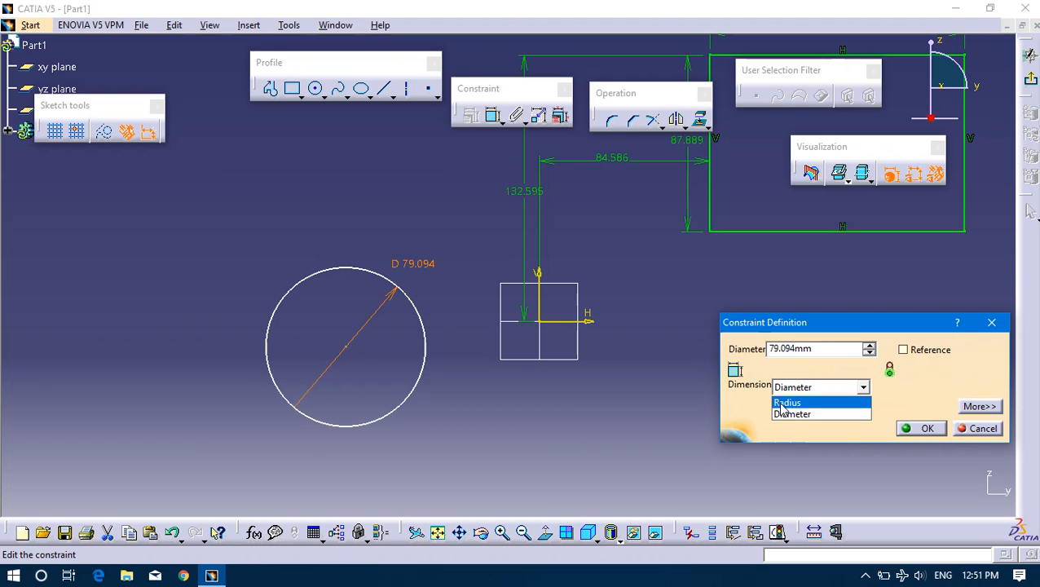
left_click(784, 404)
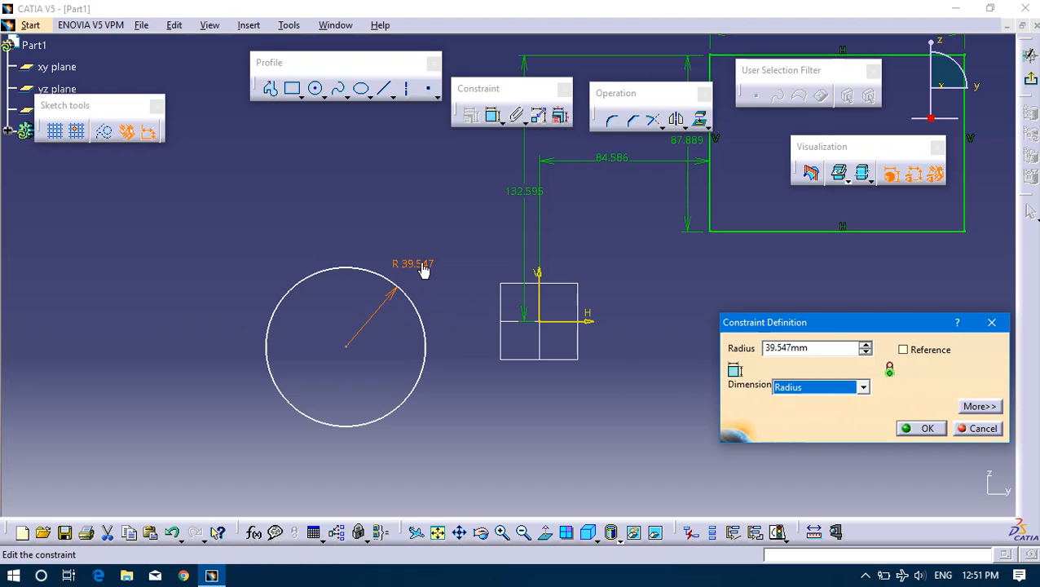
double_click(822, 348)
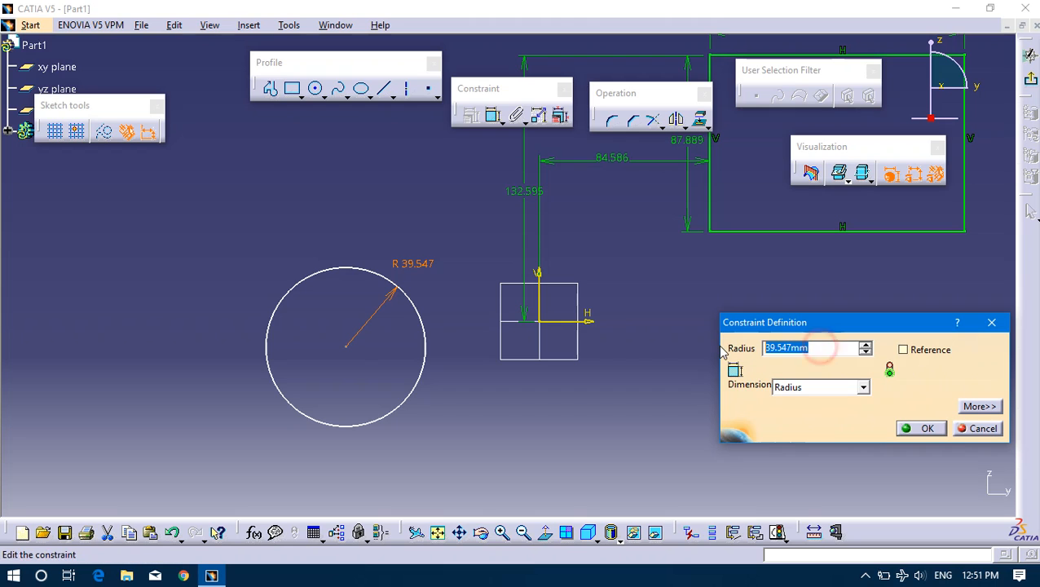
type("60")
key("Return")
left_click(690, 351)
mouse_move(841, 336)
middle_mouse_down()
mouse_move(720, 367)
mouse_move(783, 304)
middle_mouse_up()
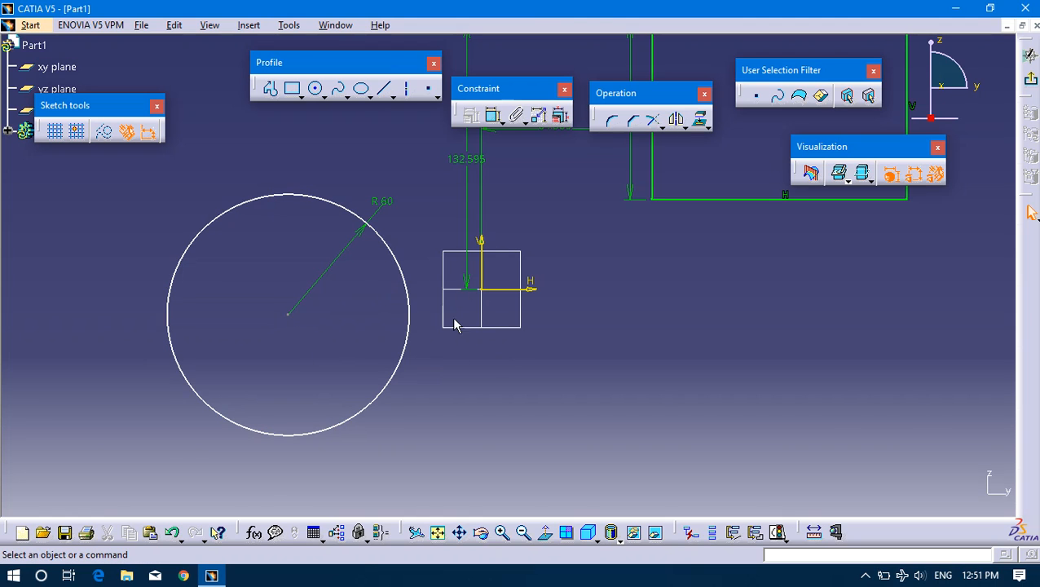
Apply a Coincidence constraint between the circle's centre point and the sketch origin.
left_click_drag(405, 279, 355, 266)
middle_click_drag(434, 265, 501, 309)
left_click(414, 222)
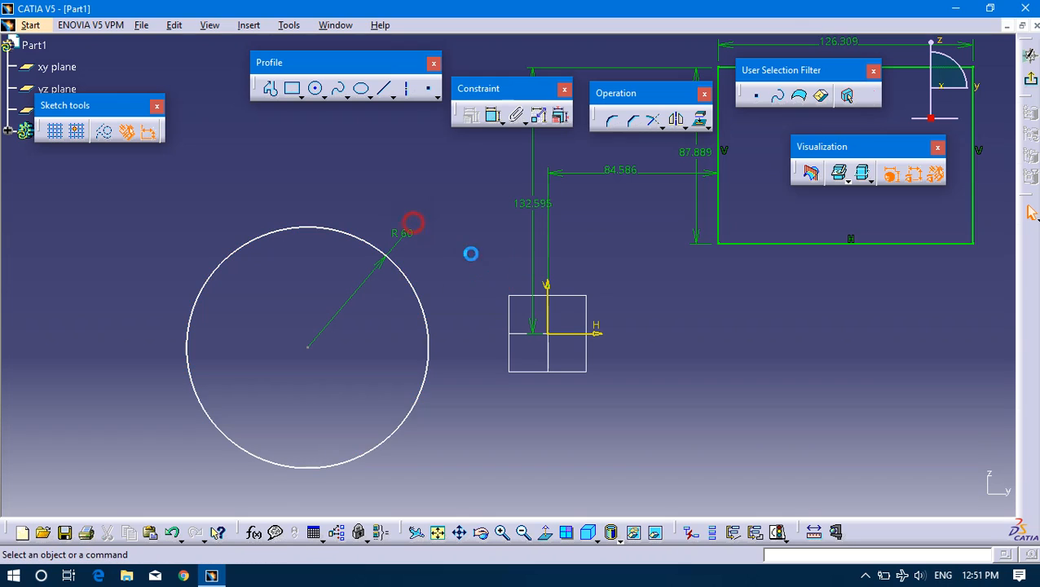
left_click(426, 311)
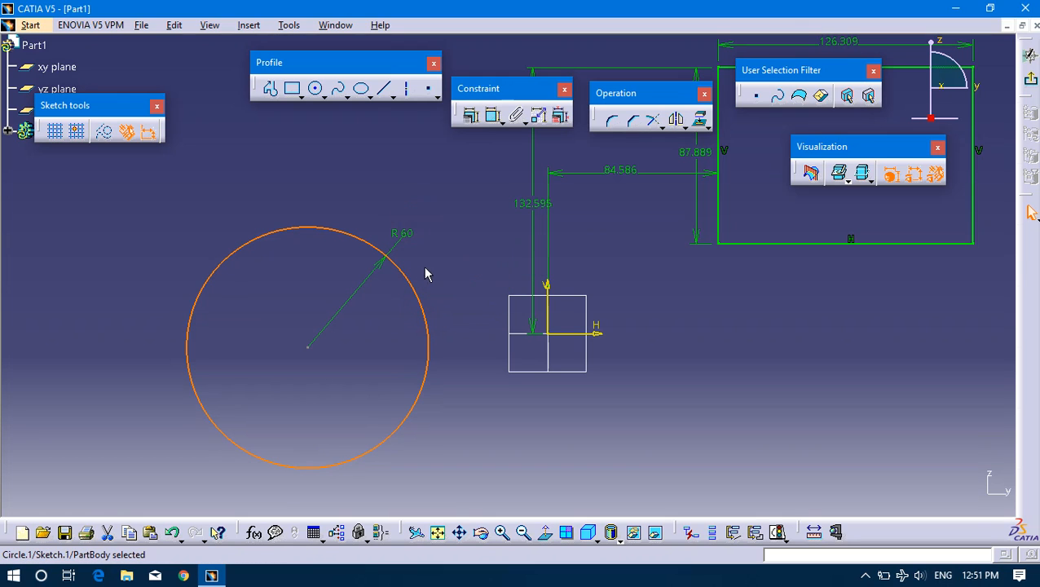
left_click(308, 349)
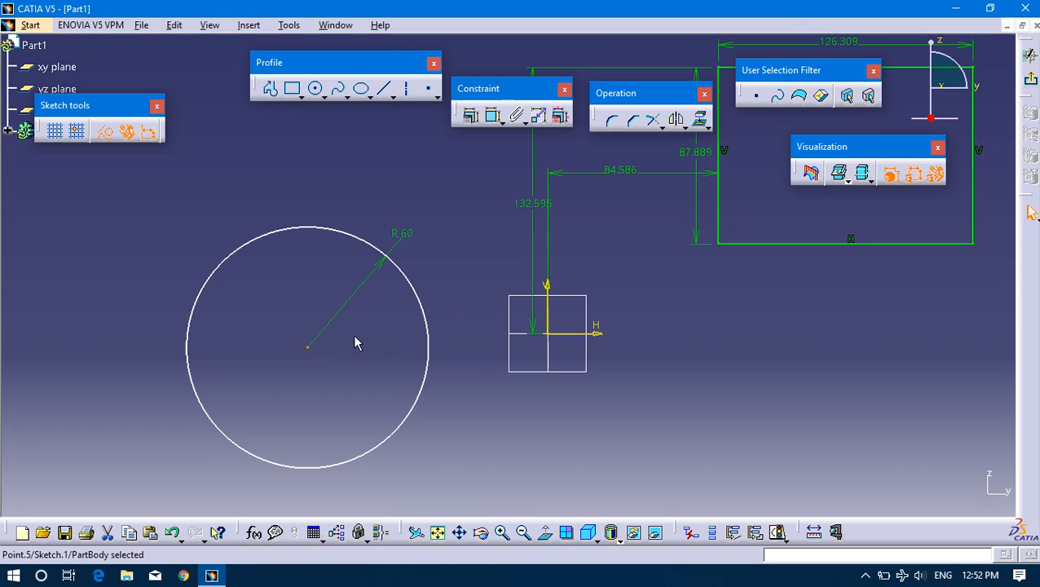
left_click(555, 341)
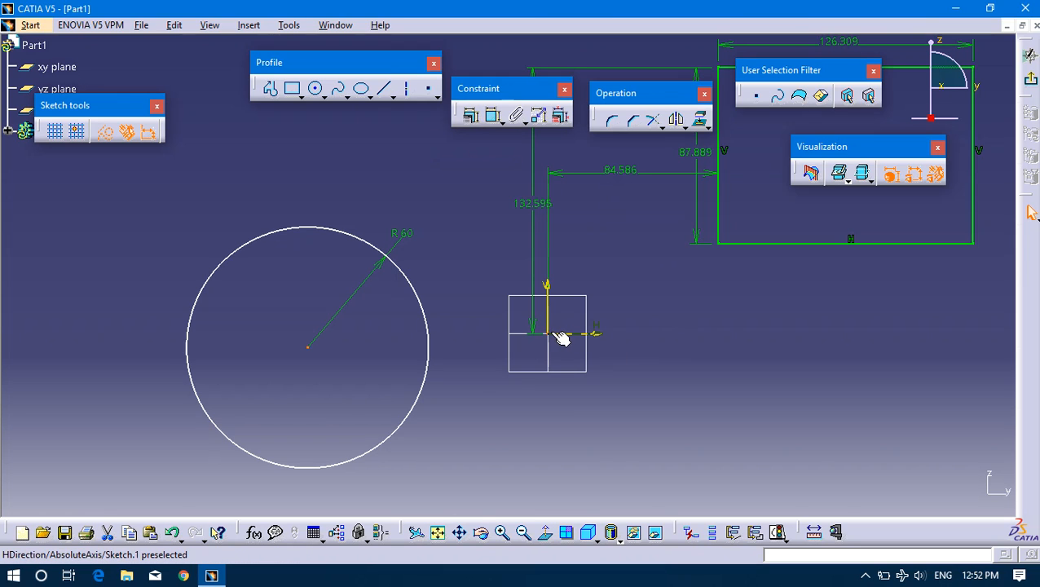
left_click(315, 352)
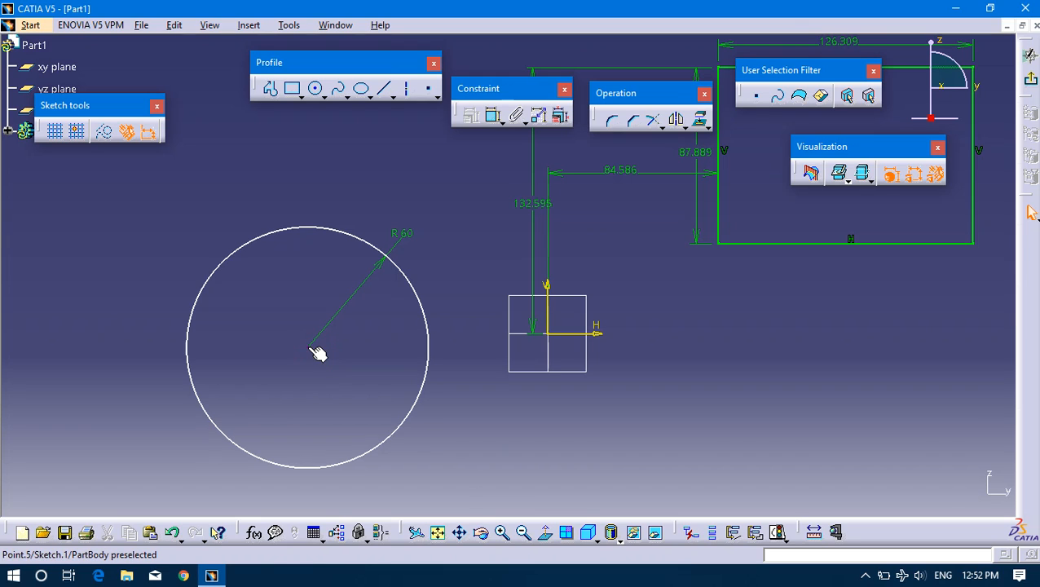
left_click(310, 349)
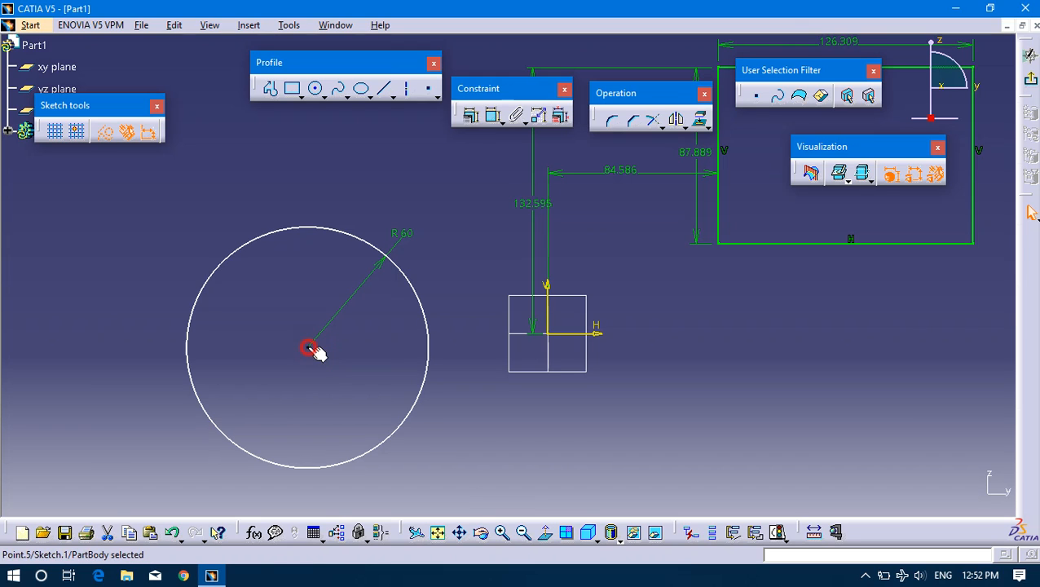
left_click(557, 341, "ctrl")
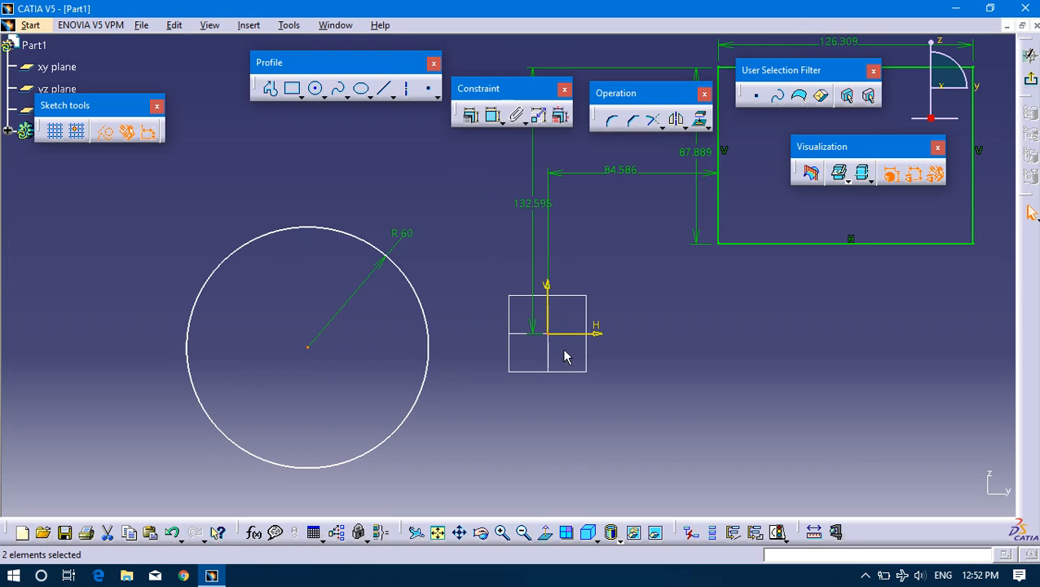
left_click(472, 119)
left_click_drag(594, 168, 715, 231)
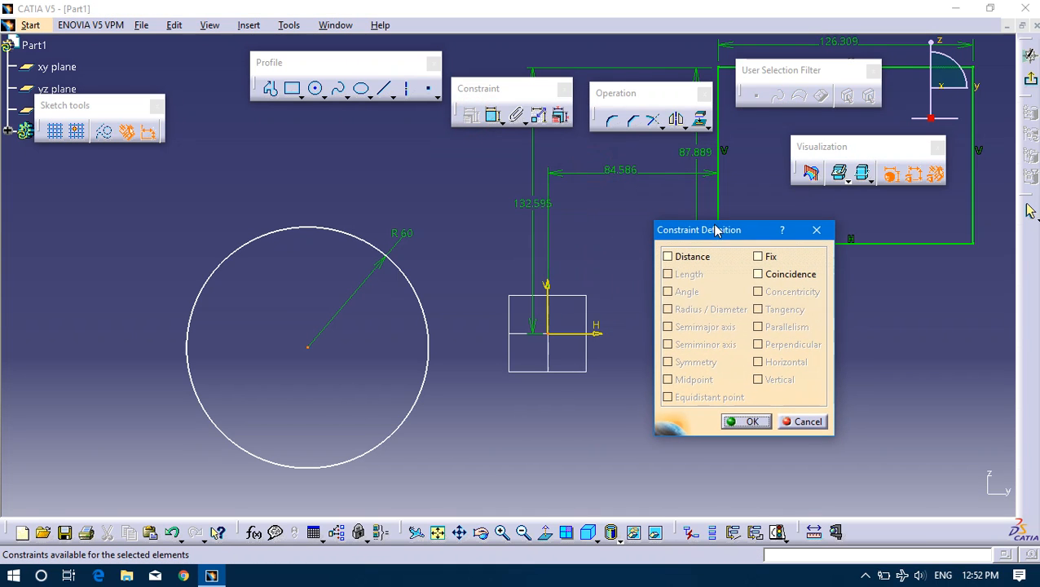
left_click(759, 275)
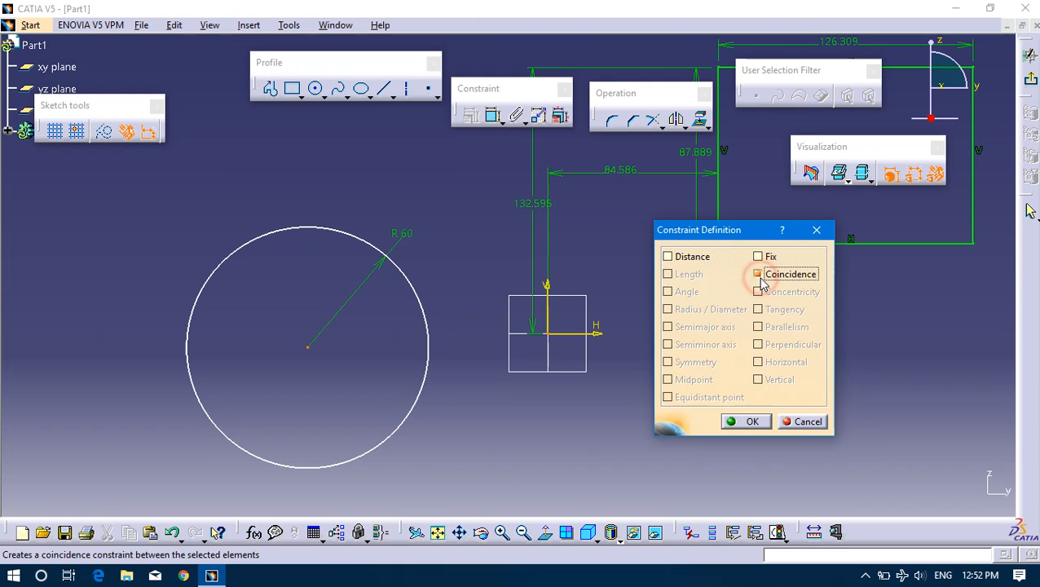
left_click(750, 420)
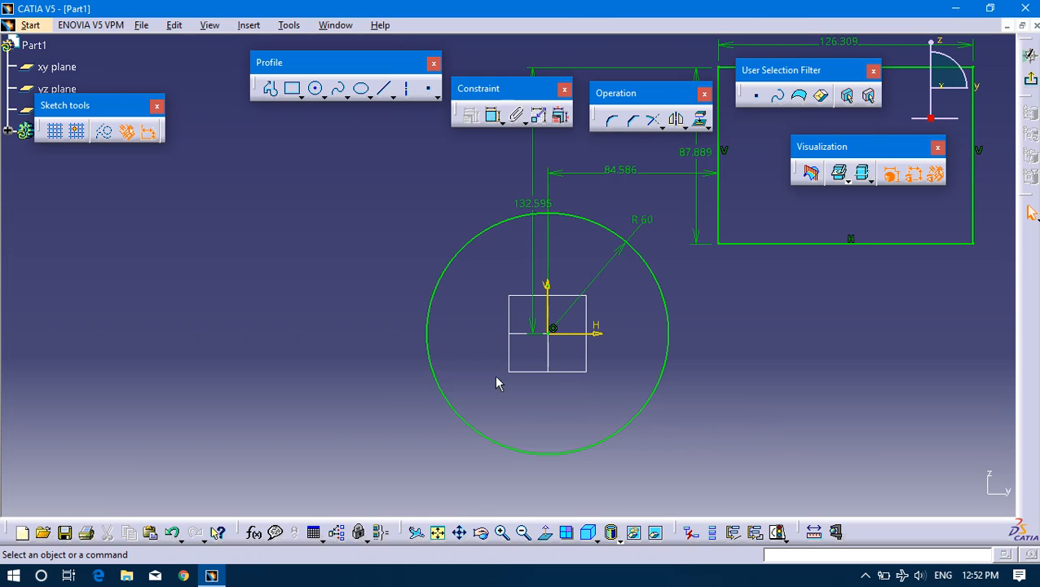
Try adding a second radius dimension to the circle, placed just outside its edge near the horizontal axis, and undo it.
left_click(667, 352)
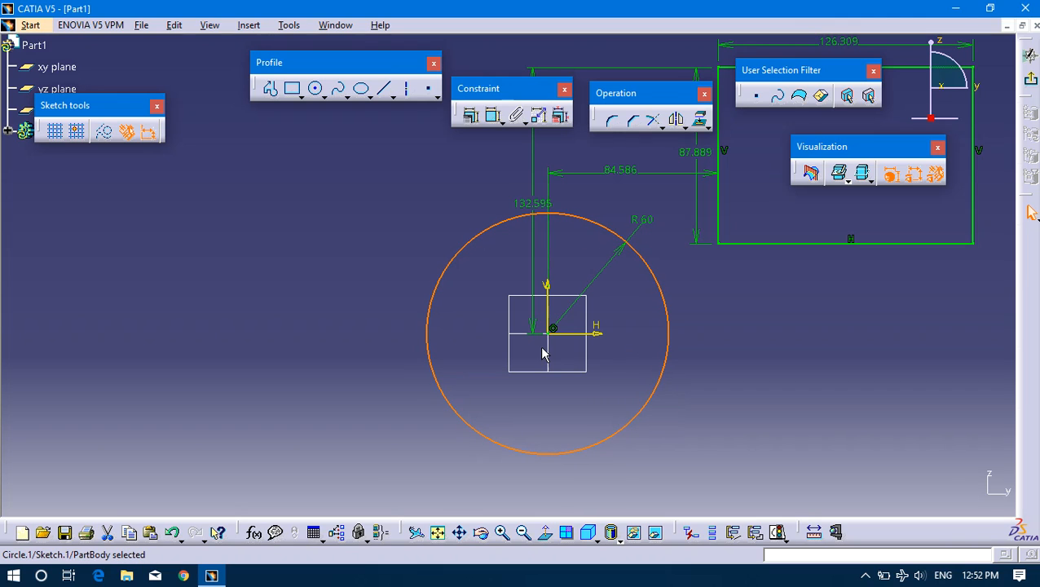
left_click(766, 325)
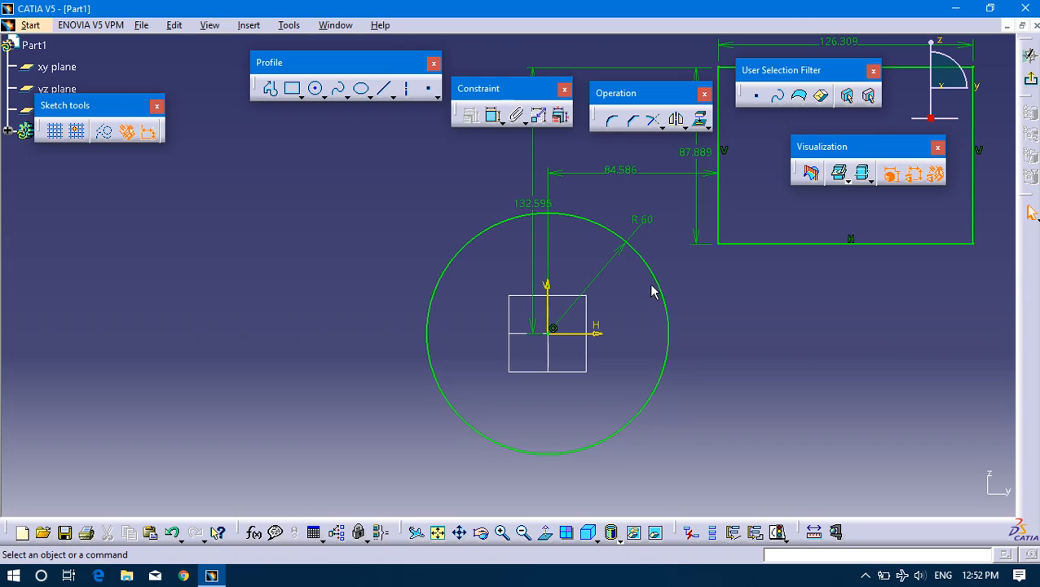
left_click(667, 309)
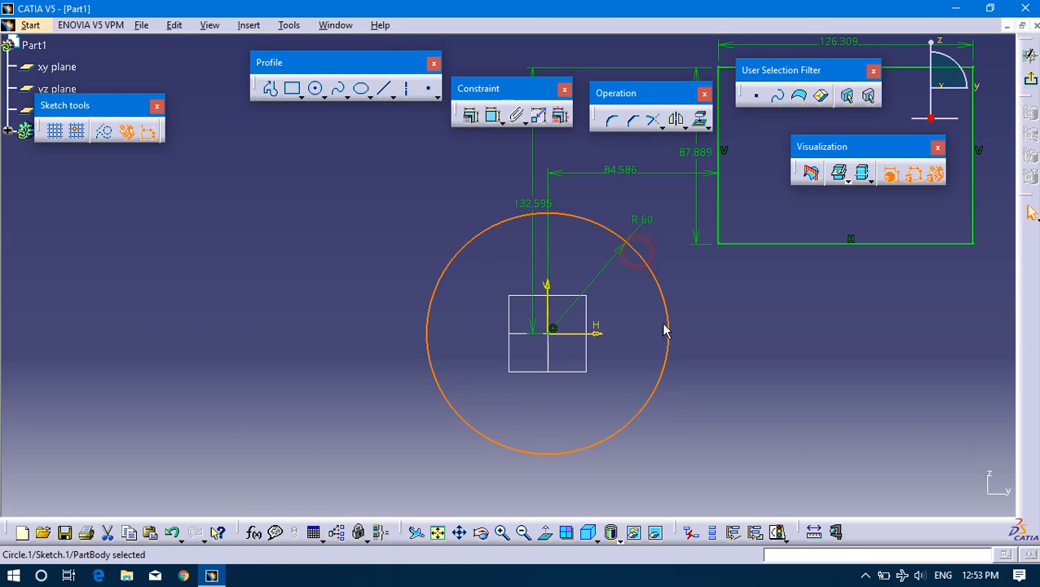
left_click(494, 116)
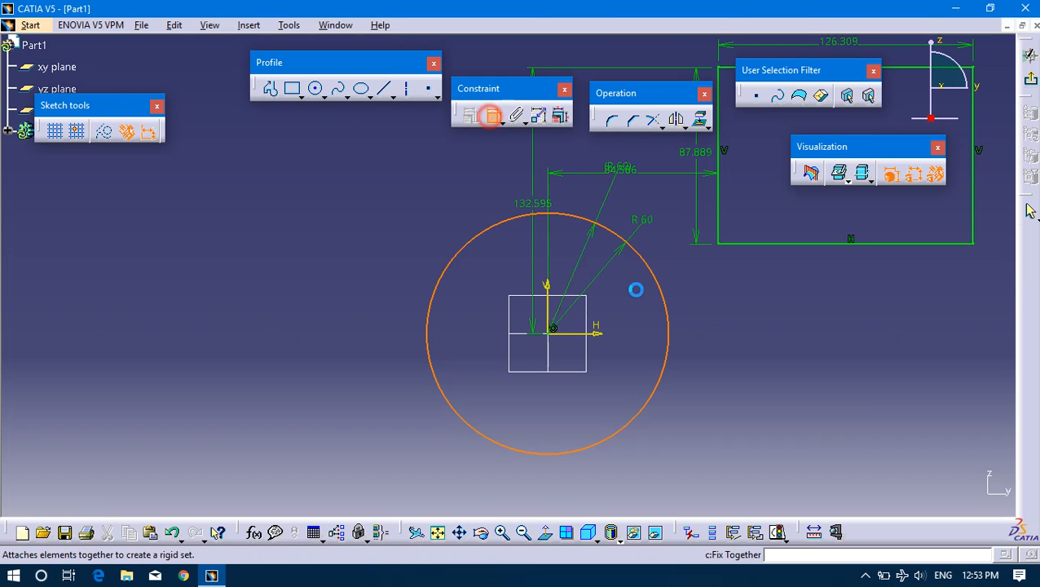
left_click(695, 348)
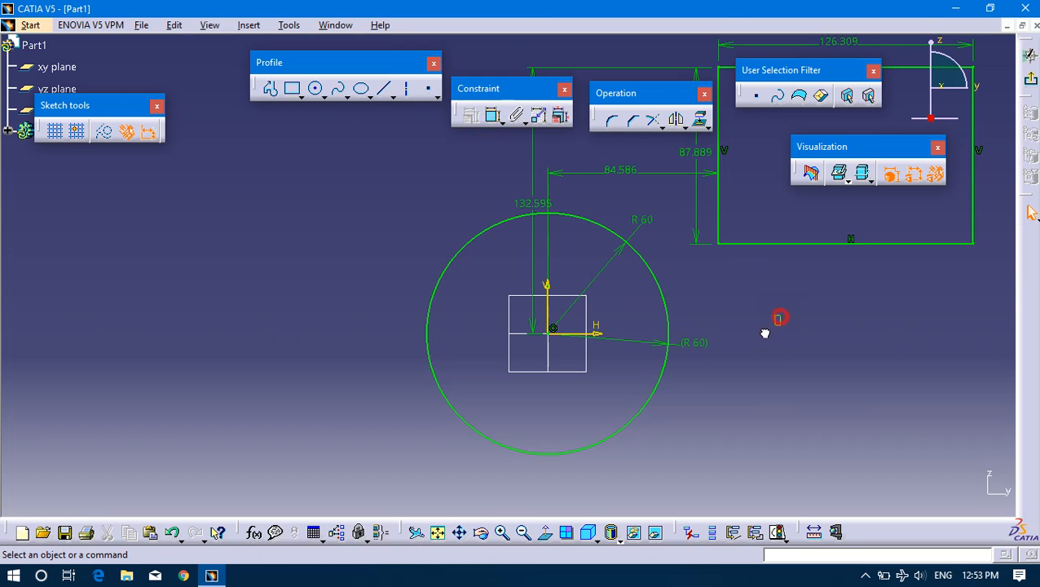
key("ctrl+z")
Try adding a Fix constraint to the circle and swinging its radius dimension slightly lower, and undo both.
left_click(686, 325)
left_click(670, 360)
left_click(471, 116)
left_click(768, 256)
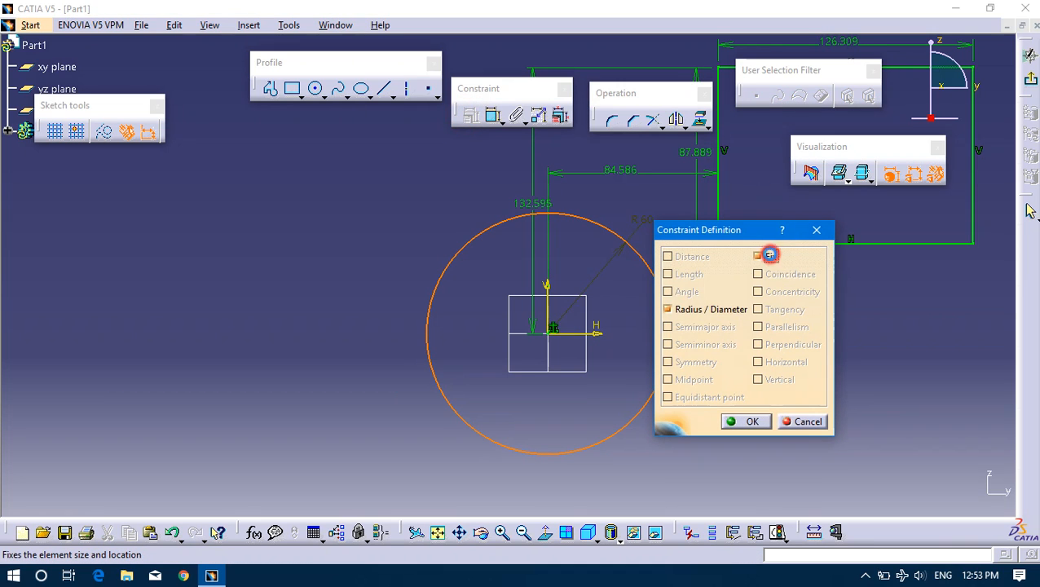
left_click(747, 422)
mouse_move(639, 250)
left_mouse_down()
mouse_move(709, 290)
mouse_move(676, 283)
left_mouse_up()
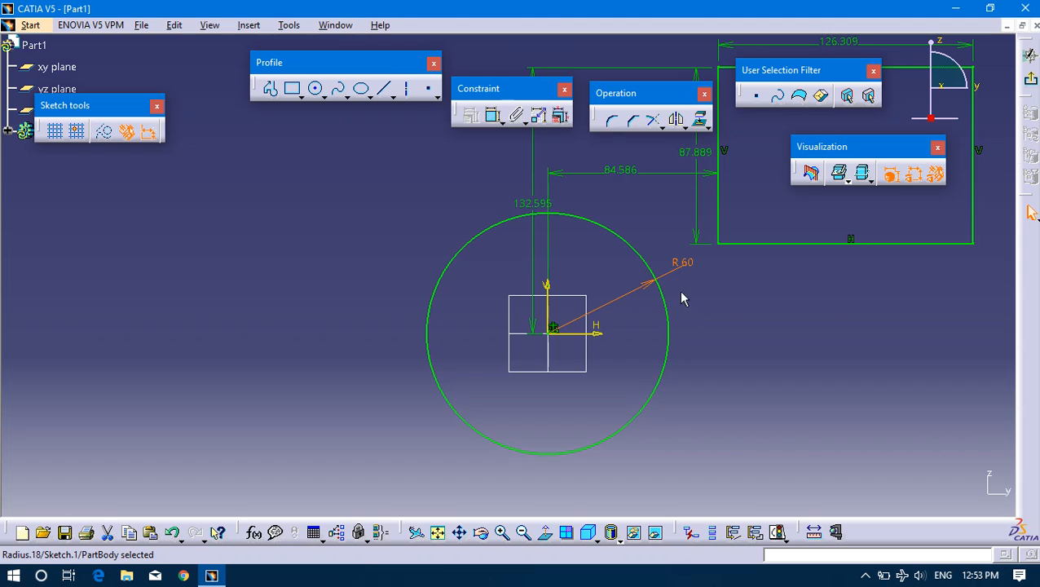
key("ctrl+z")
Add a second length dimension to the rectangle's bottom edge, placed just below it, to over-constrain the sketch.
left_click(661, 290)
mouse_move(671, 290)
middle_mouse_down()
mouse_move(666, 391)
mouse_move(541, 389)
mouse_move(609, 318)
middle_mouse_up()
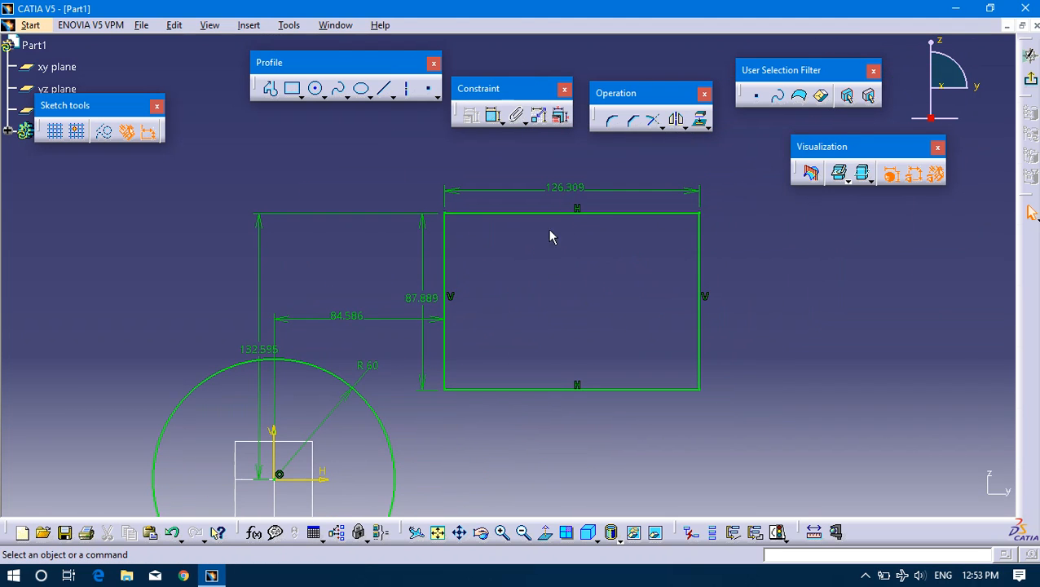
left_click(524, 214)
left_click_drag(428, 194, 734, 422)
left_click(713, 374)
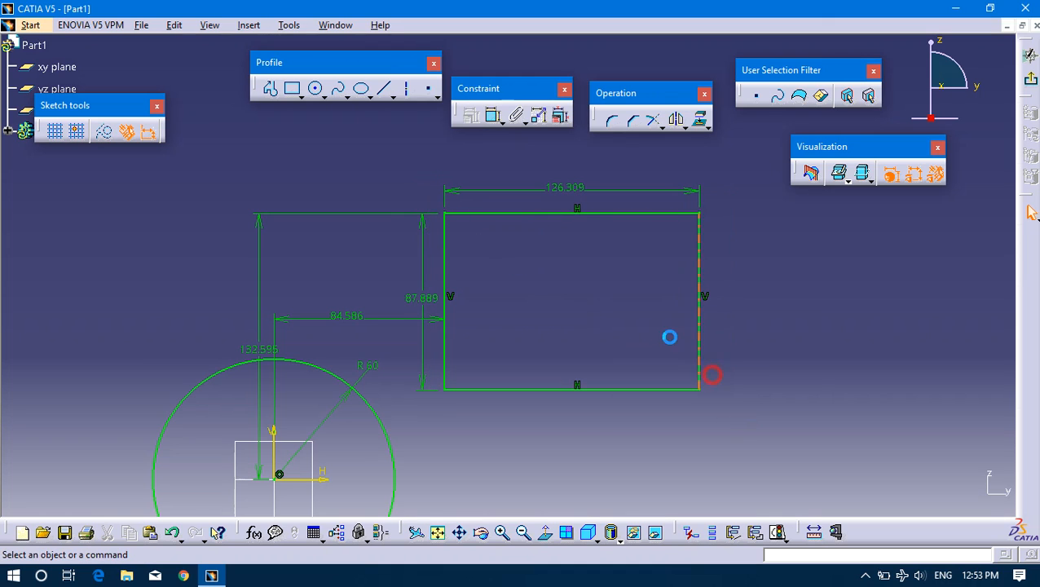
left_click(492, 119)
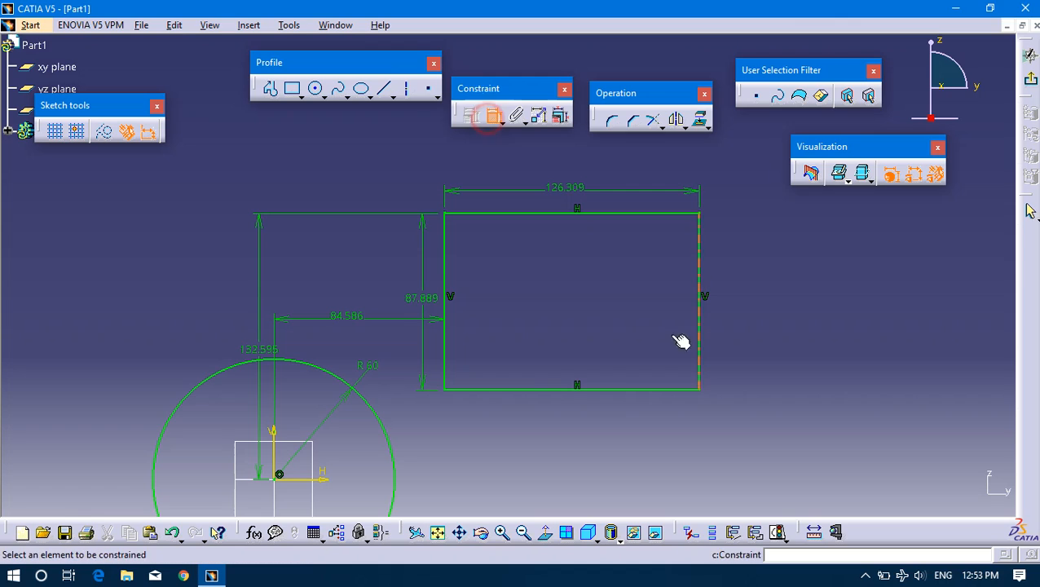
left_click(548, 391)
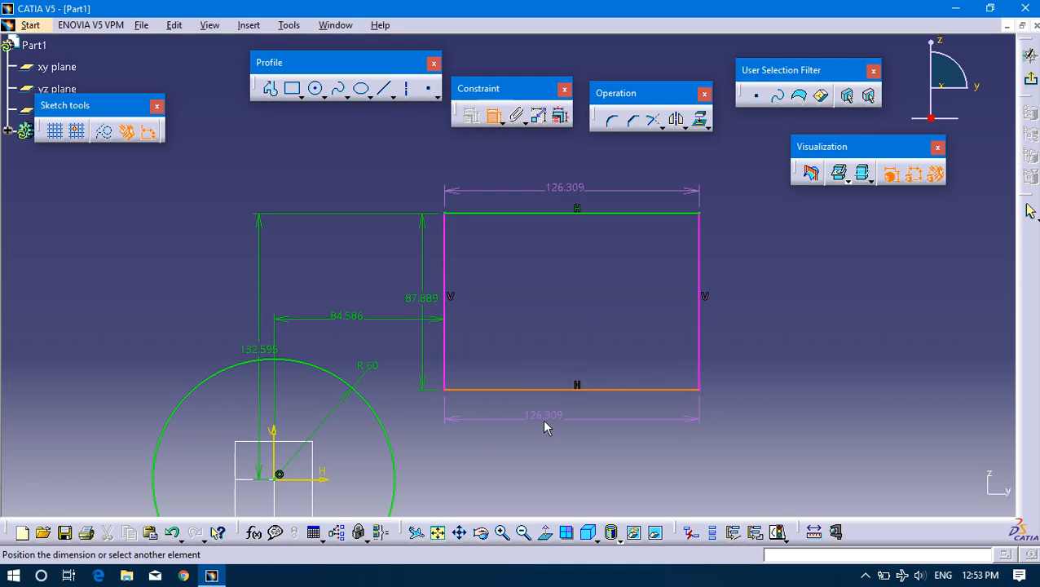
left_click(542, 419)
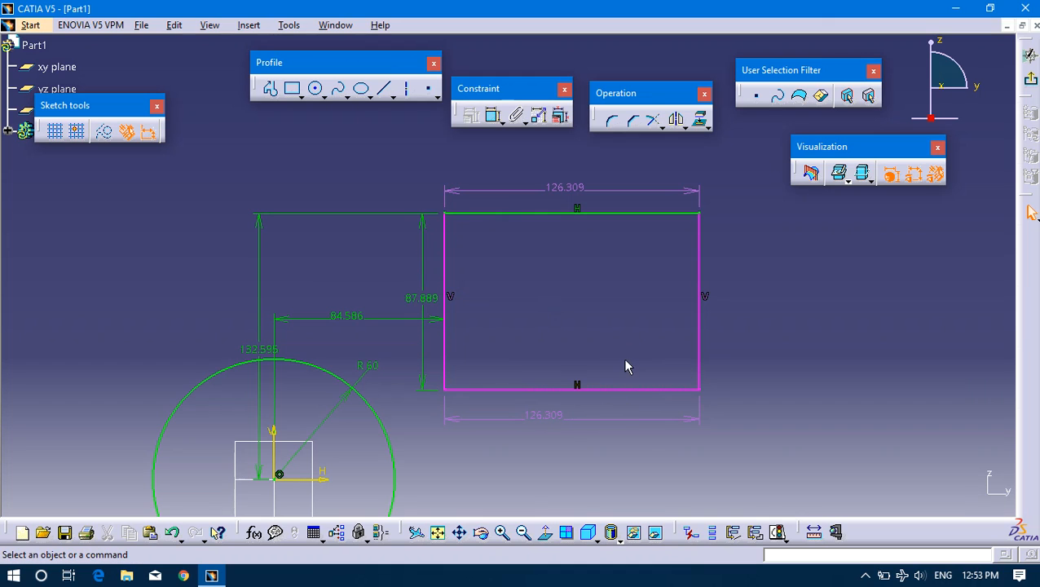
Shift the redundant dimension's text along its line below the rectangle, undo the shift, and delete the dimension.
middle_click_drag(674, 349, 557, 351)
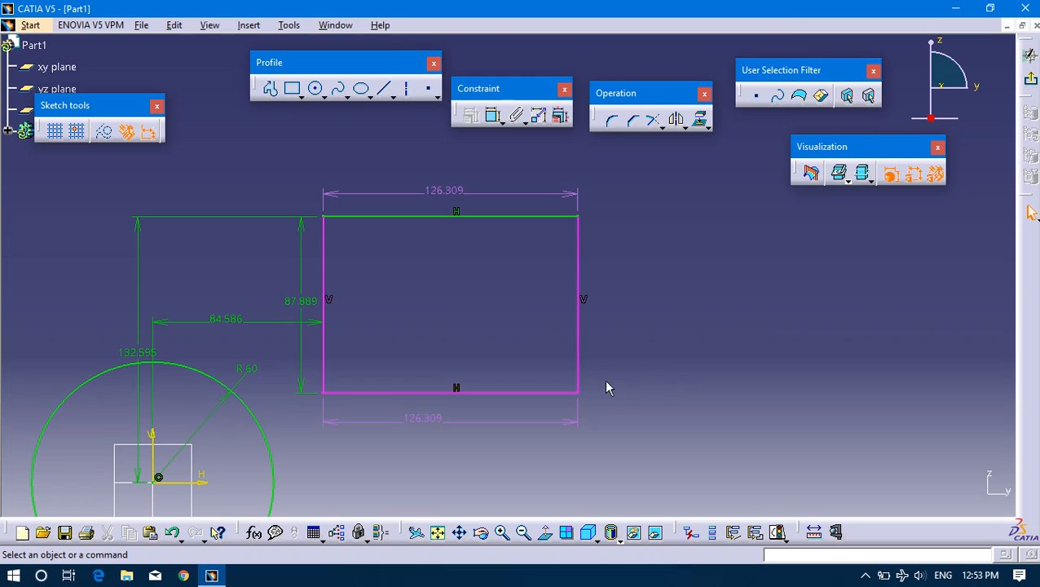
left_click(641, 449)
left_click(453, 428)
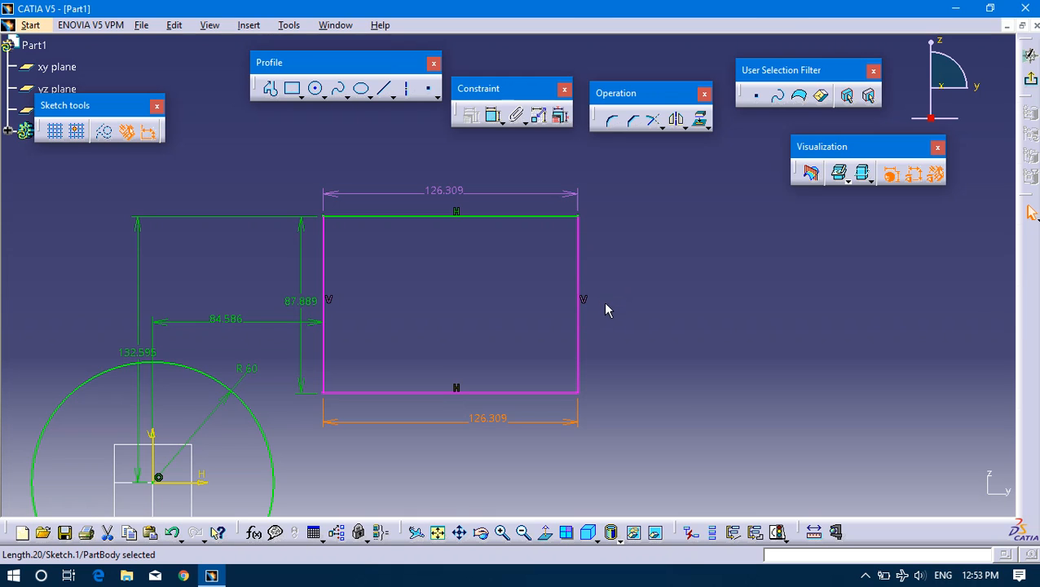
middle_click_drag(688, 343, 768, 287)
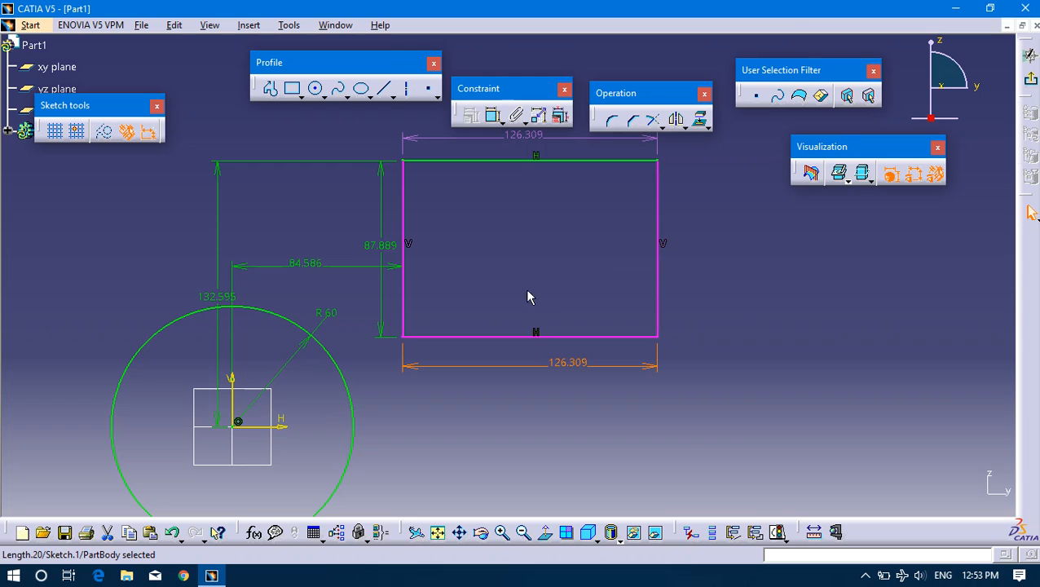
left_click_drag(588, 364, 541, 365)
key("ctrl+z")
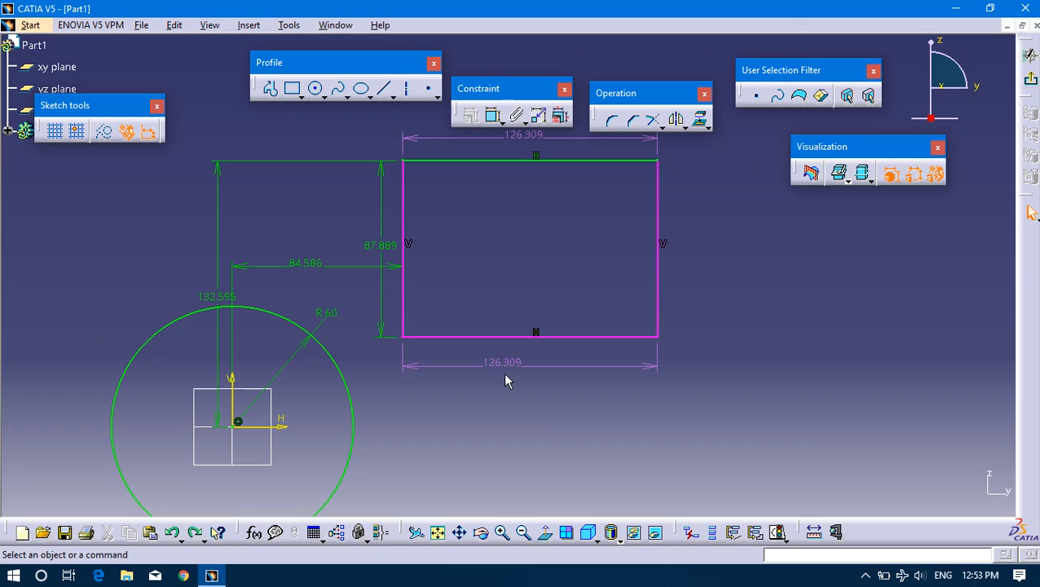
left_click(536, 376)
key("Delete")
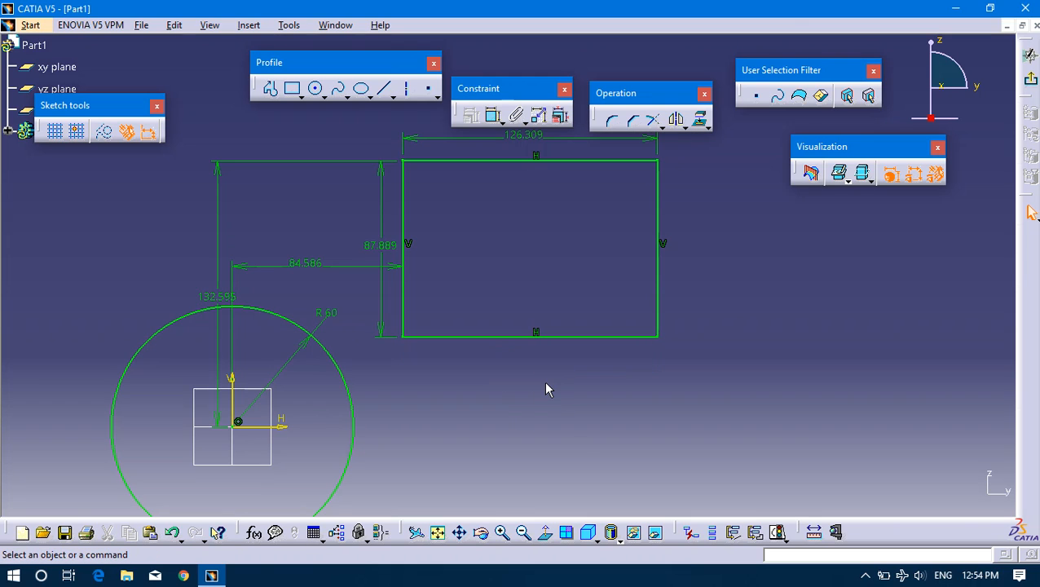
Delete the circle's 60 mm radius dimension.
mouse_move(771, 357)
middle_mouse_down()
mouse_move(728, 359)
mouse_move(628, 412)
mouse_move(754, 306)
middle_mouse_up()
mouse_move(440, 327)
middle_mouse_down()
mouse_move(616, 288)
mouse_move(596, 346)
middle_mouse_up()
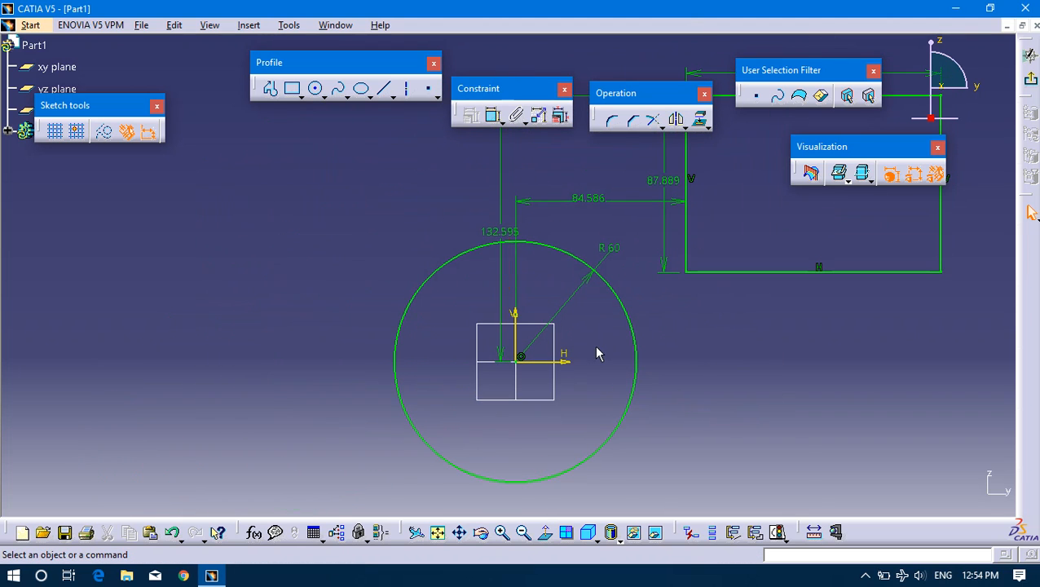
left_click(523, 355)
middle_click_drag(736, 384, 603, 403)
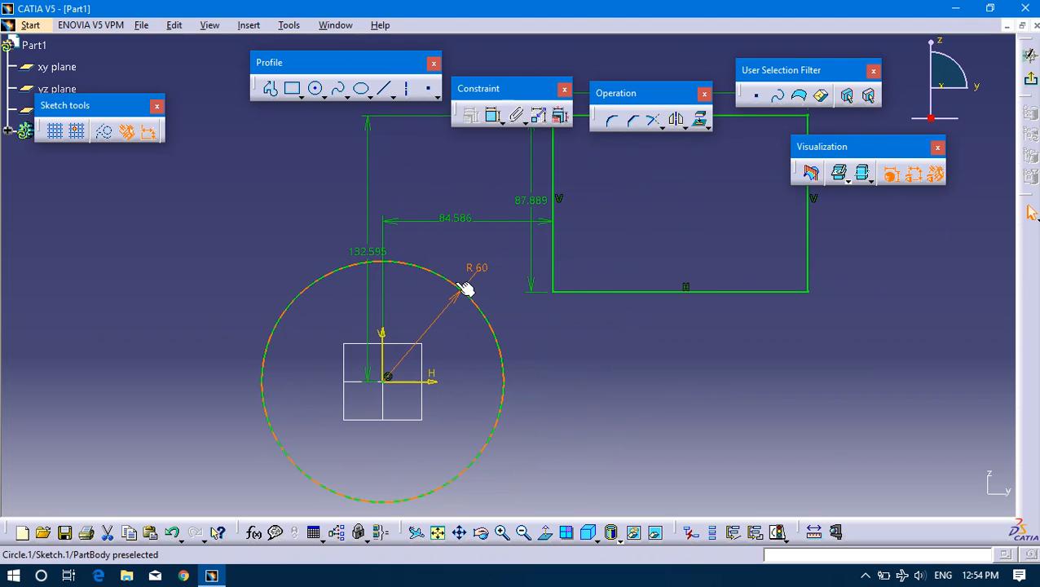
left_click(437, 275)
middle_click_drag(451, 422, 673, 404)
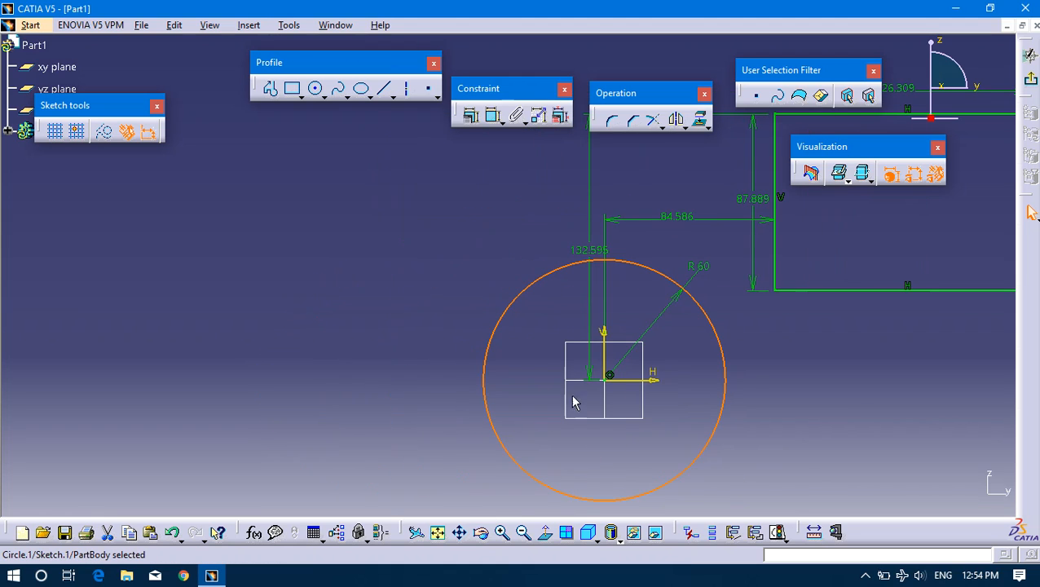
left_click(891, 415)
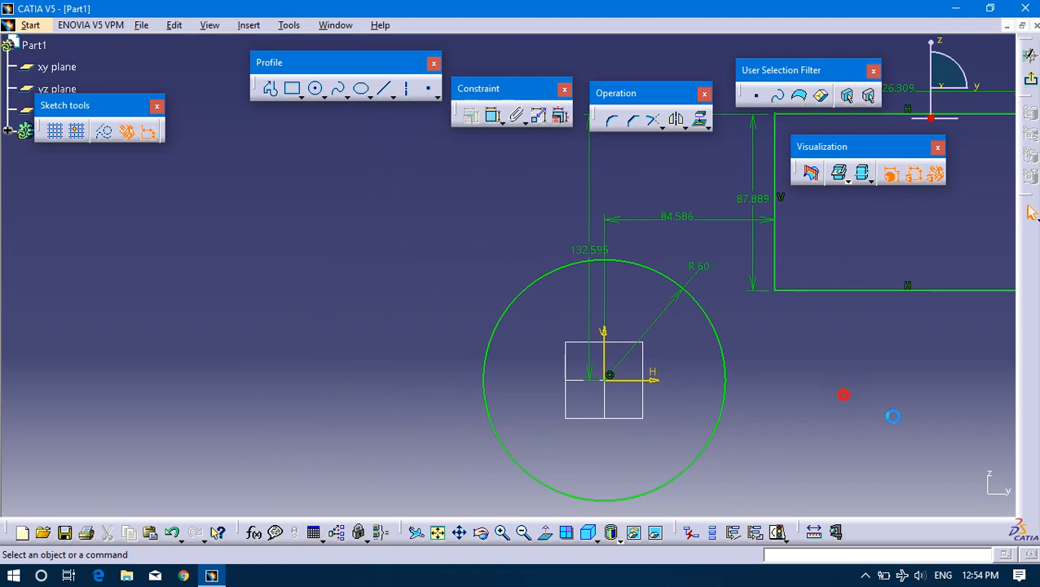
left_click(612, 371)
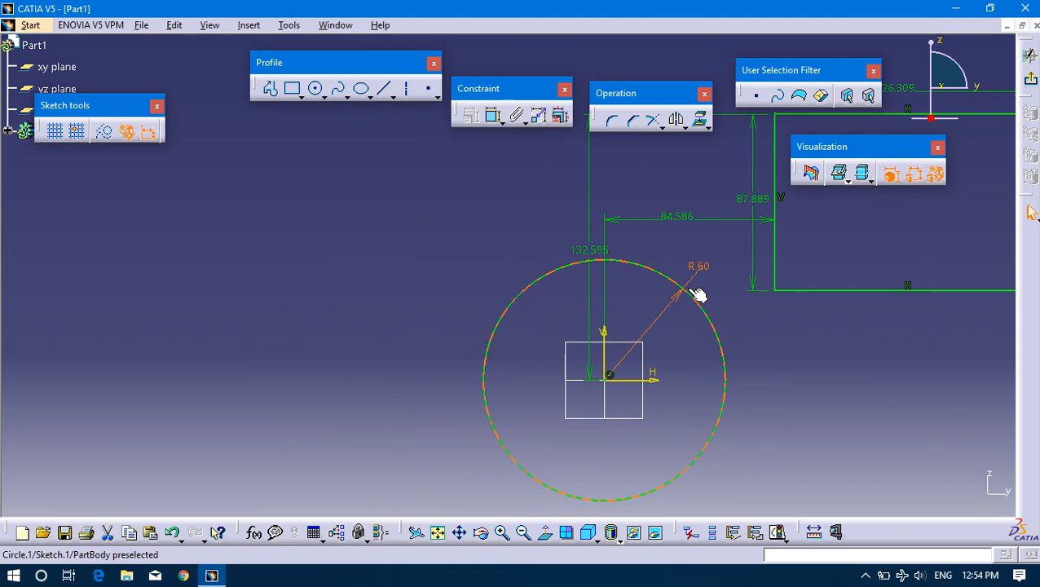
key("Delete")
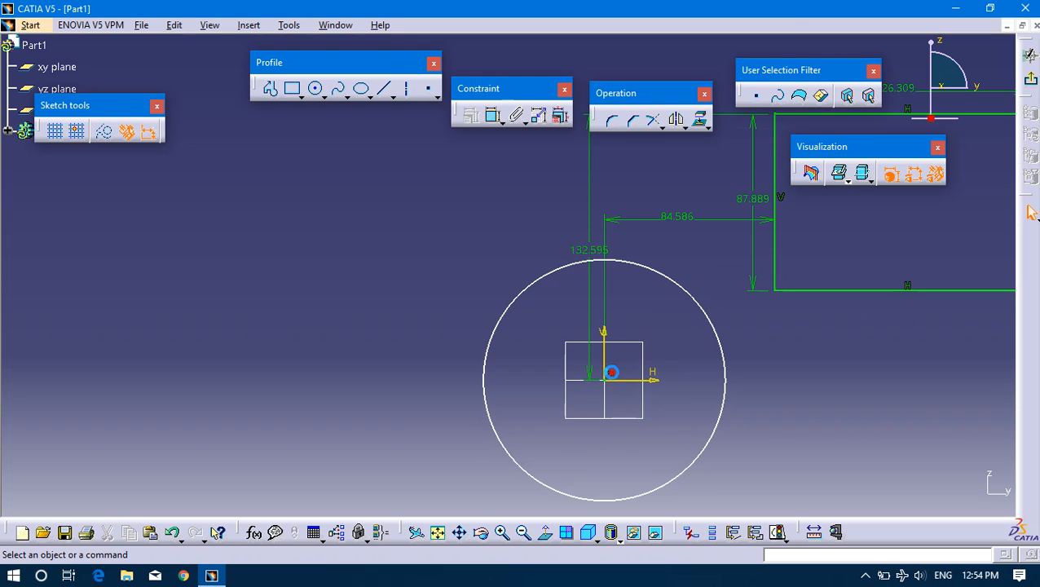
Delete the coincidence constraint between the circle's centre and the sketch origin.
left_click(619, 377)
key("Delete")
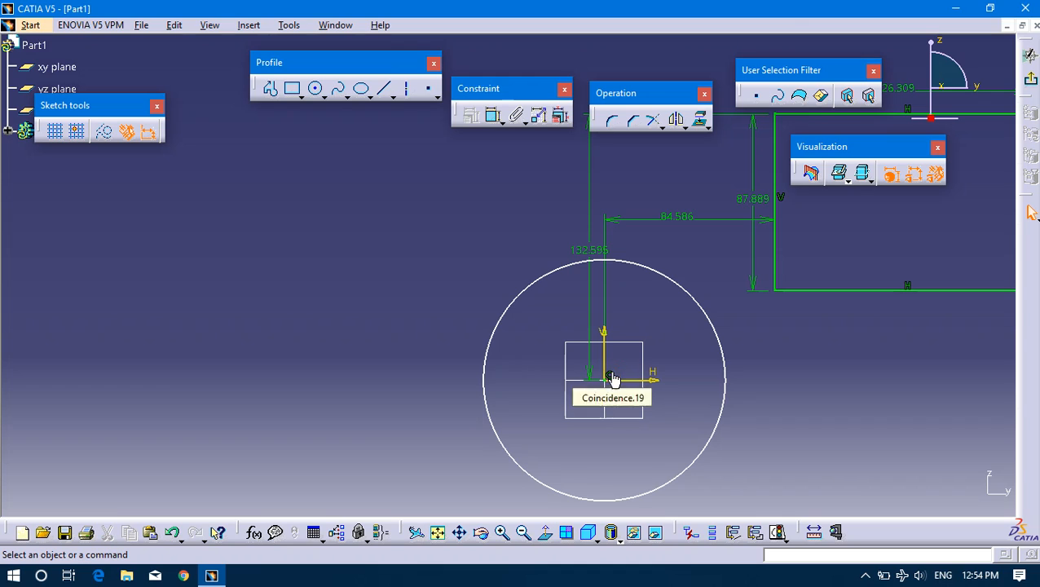
left_click(618, 377)
key("Delete")
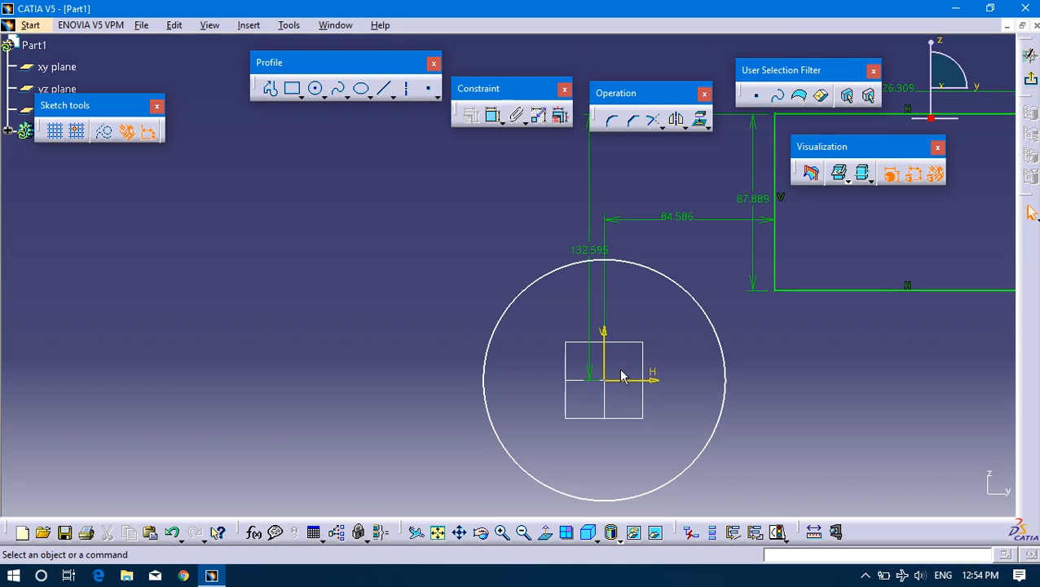
Move the circle to the upper left of the sketch origin and resize it freely to a radius of about 42 mm.
mouse_move(490, 327)
left_mouse_down()
mouse_move(371, 301)
mouse_move(506, 335)
mouse_move(450, 332)
mouse_move(527, 377)
mouse_move(432, 353)
mouse_move(328, 303)
left_mouse_up()
left_click(194, 211)
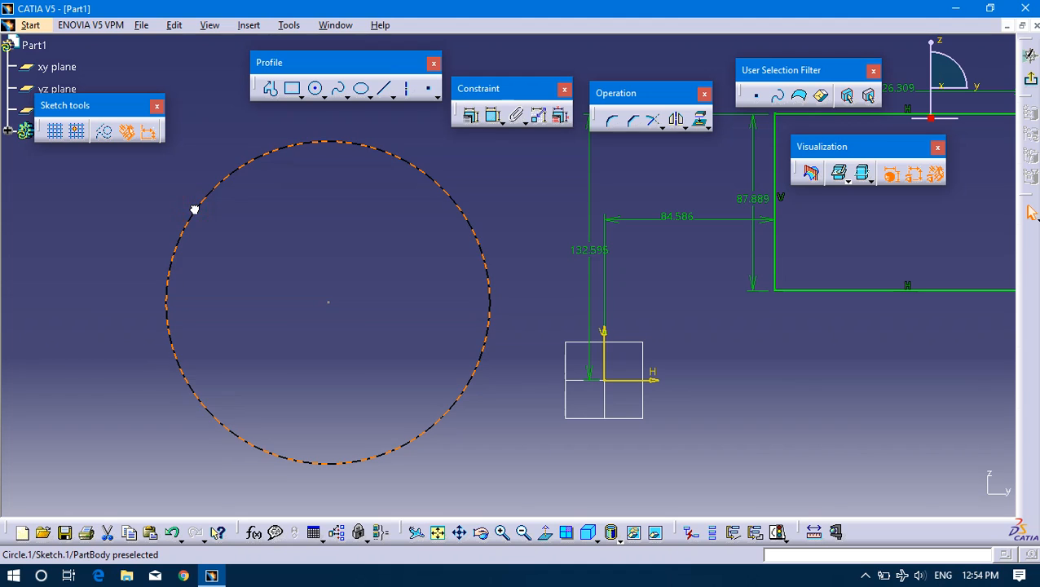
left_click(313, 353)
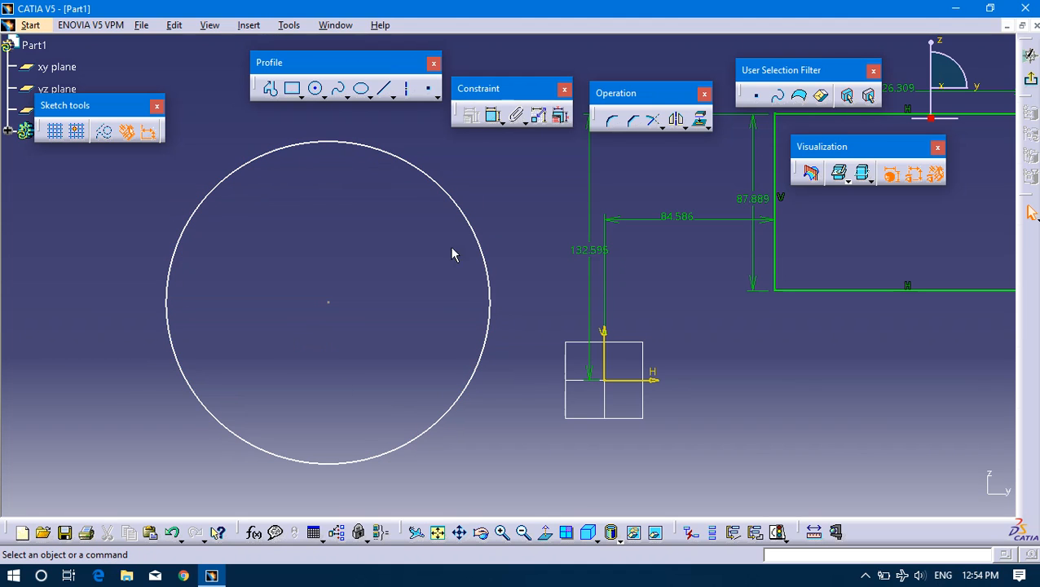
left_click_drag(484, 269, 336, 269)
left_click_drag(258, 317, 321, 302)
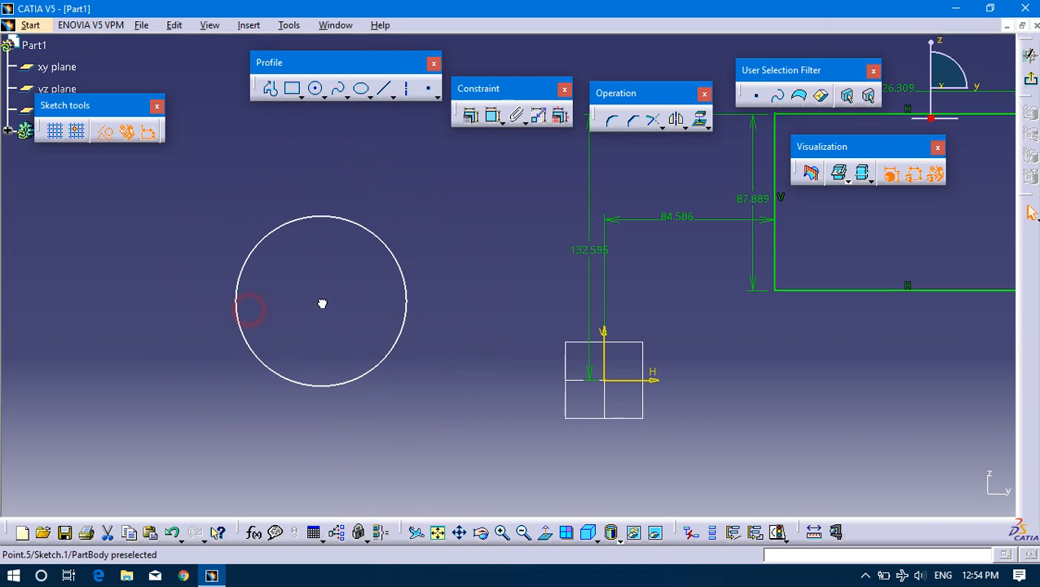
left_click(309, 228)
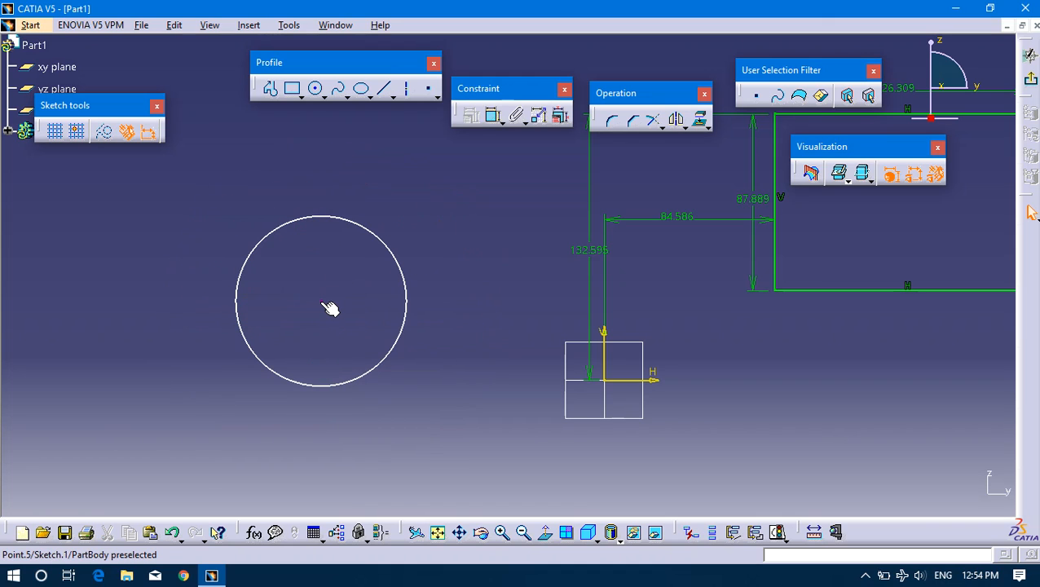
left_click_drag(326, 300, 339, 260)
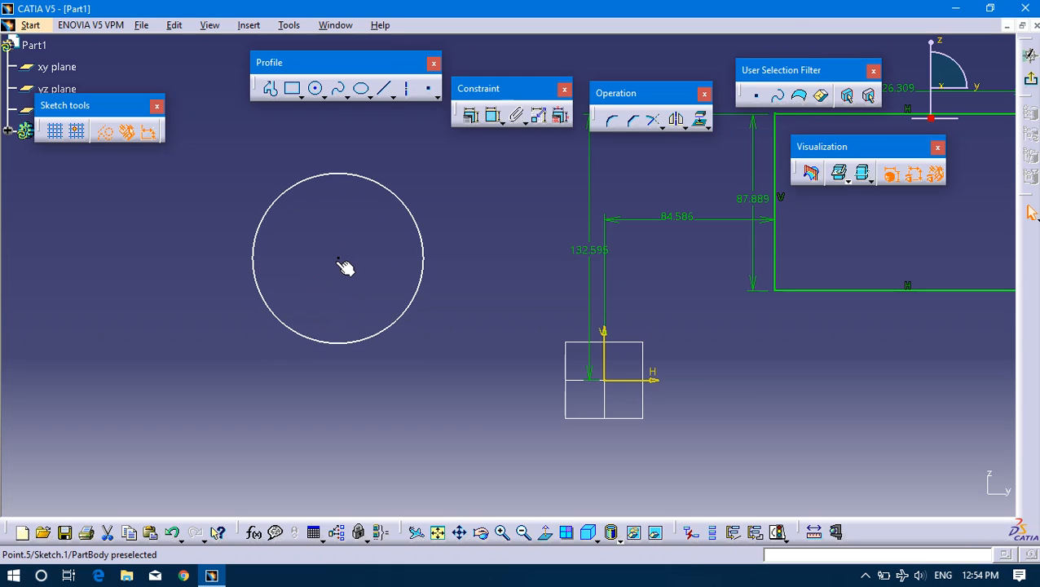
left_click(339, 260)
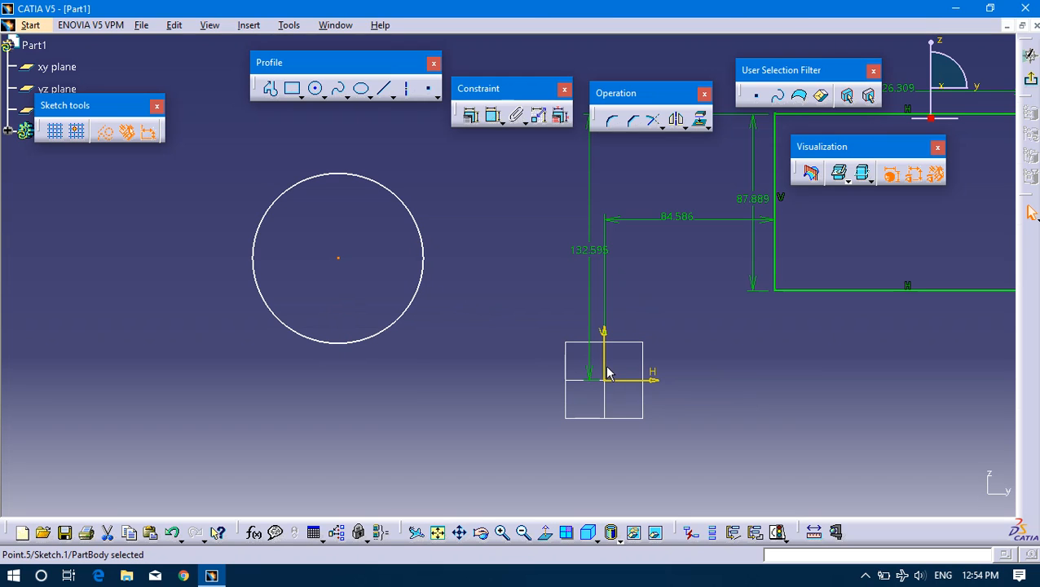
left_click(530, 291)
Dimension the horizontal distance between the circle's centre and the sketch's vertical axis, placed above the circle.
left_click(493, 115)
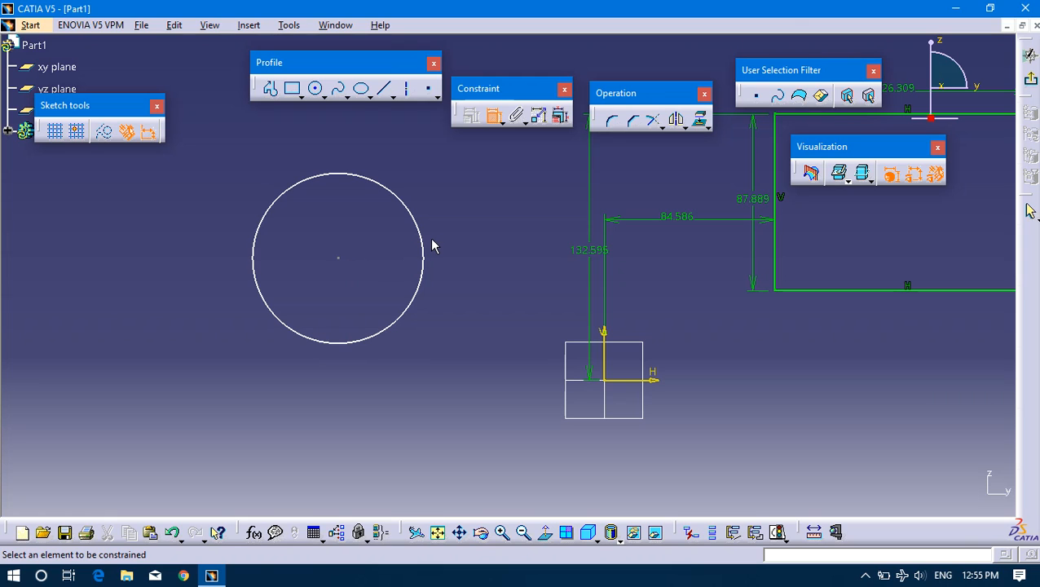
left_click(339, 257)
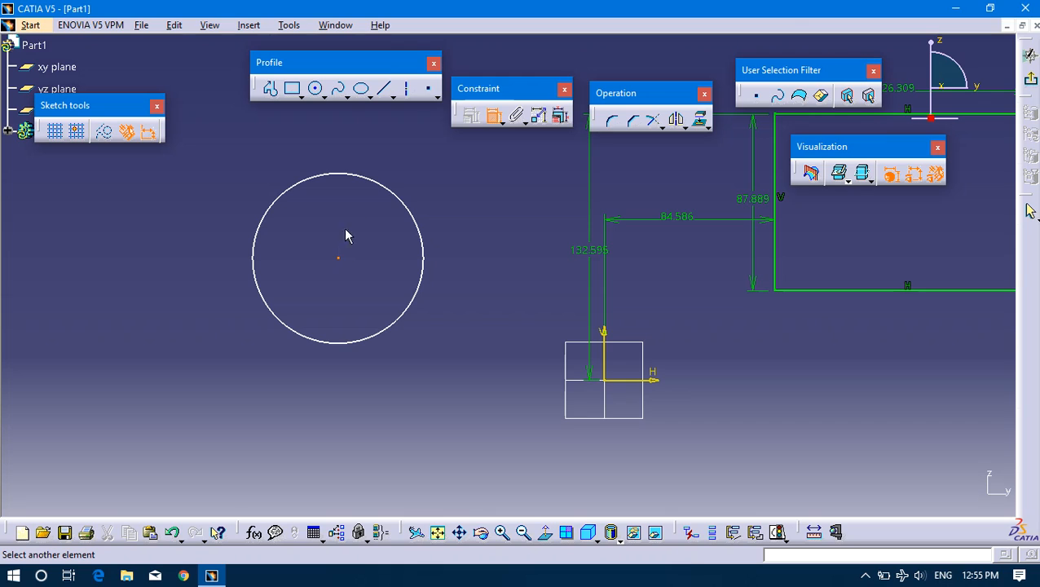
left_click(615, 371)
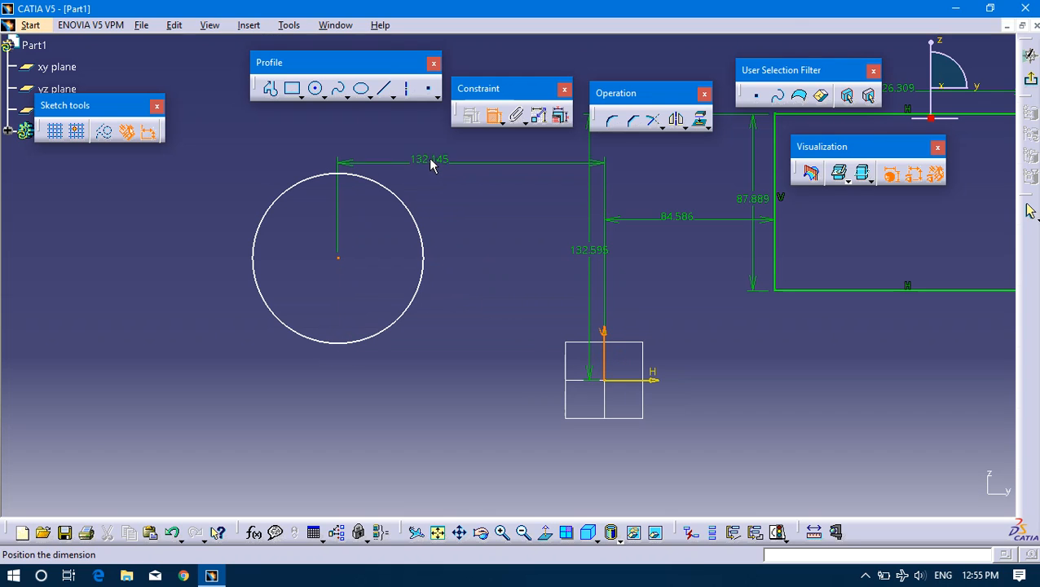
left_click(446, 160)
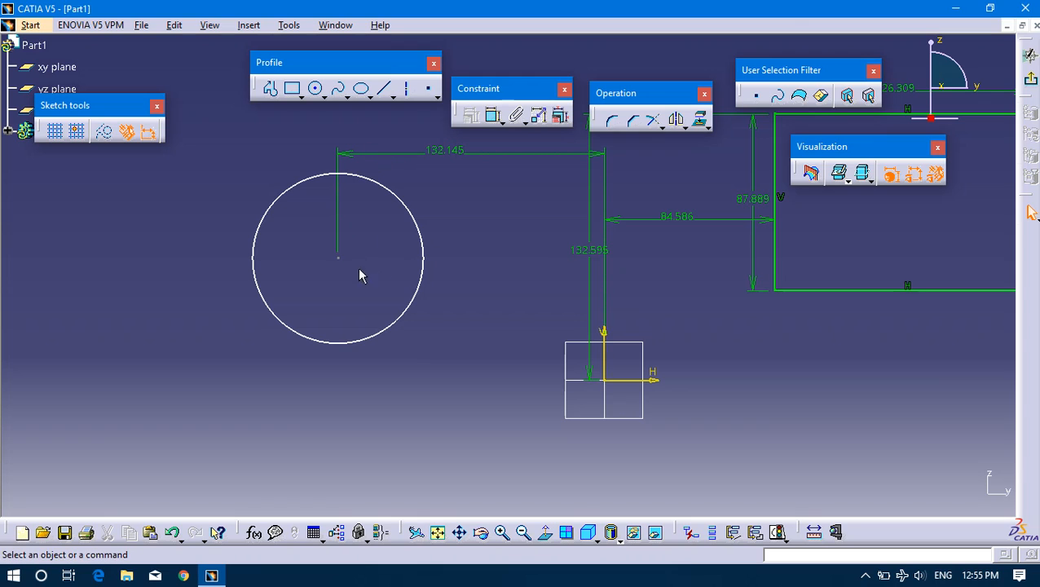
Dimension the vertical distance between the sketch's horizontal axis and the circle's centre, placed between the circle and the origin.
left_click(493, 115)
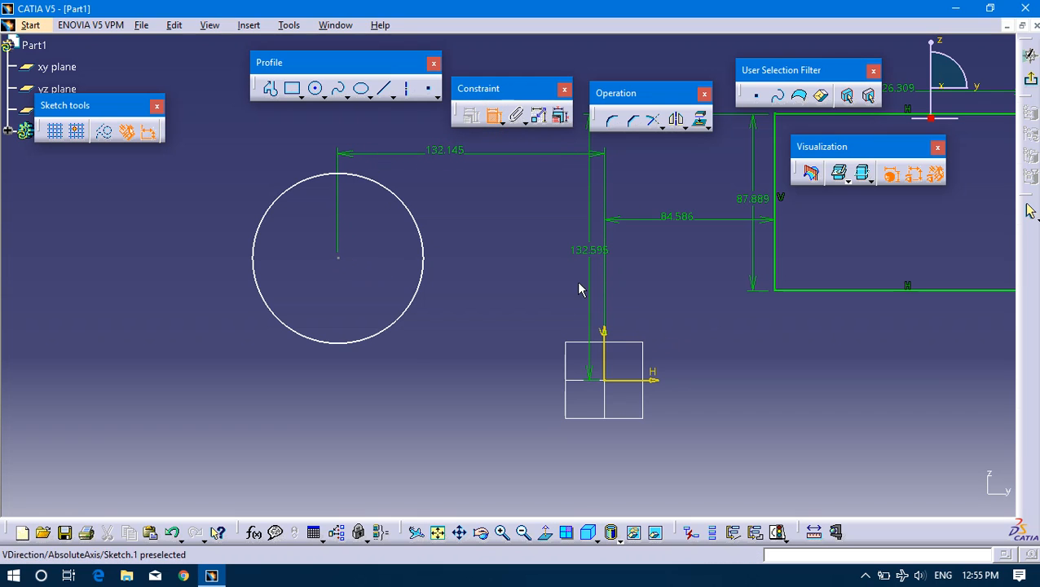
left_click(644, 381)
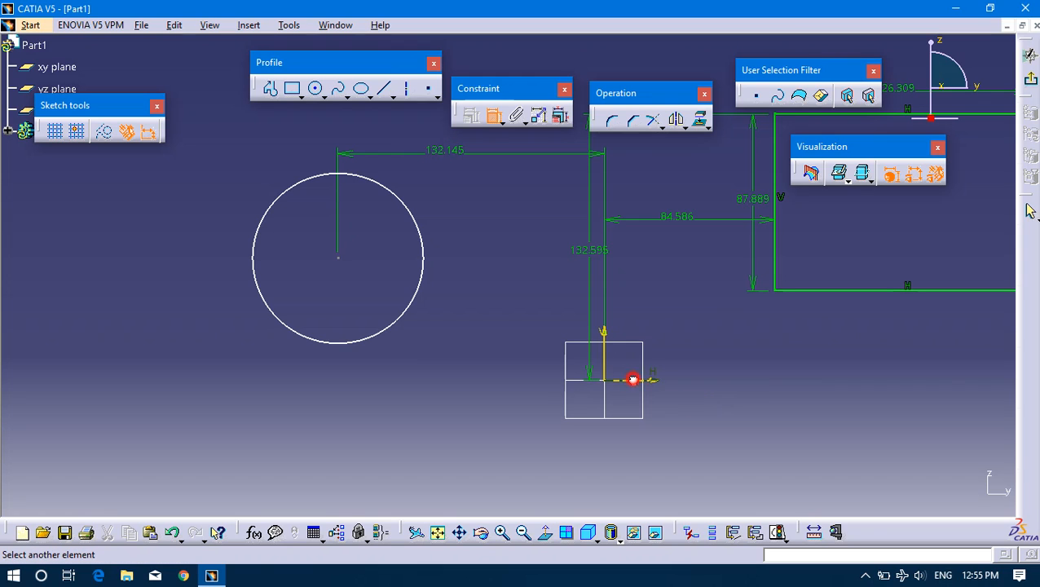
left_click(338, 259)
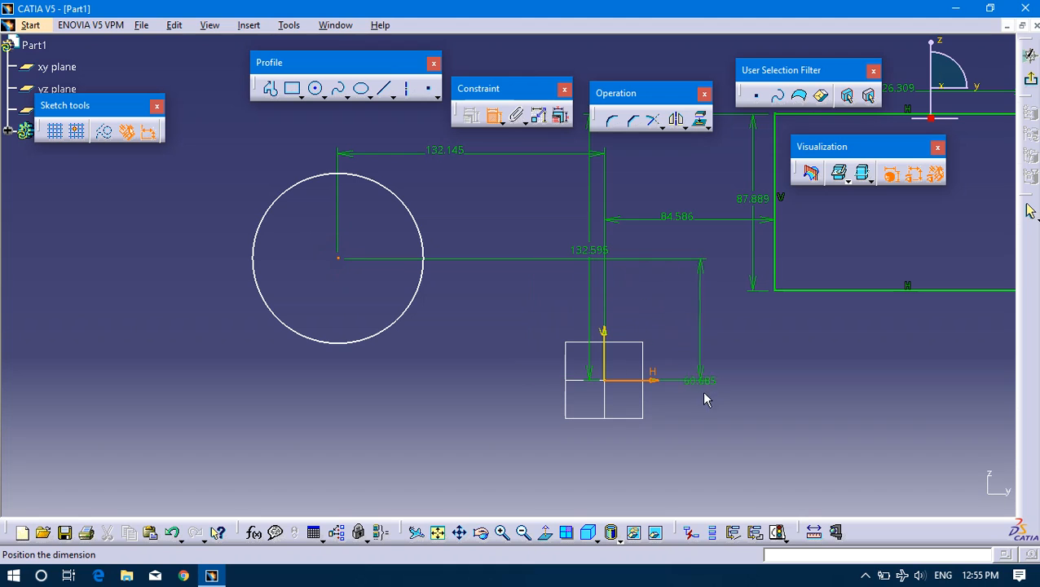
left_click(487, 316)
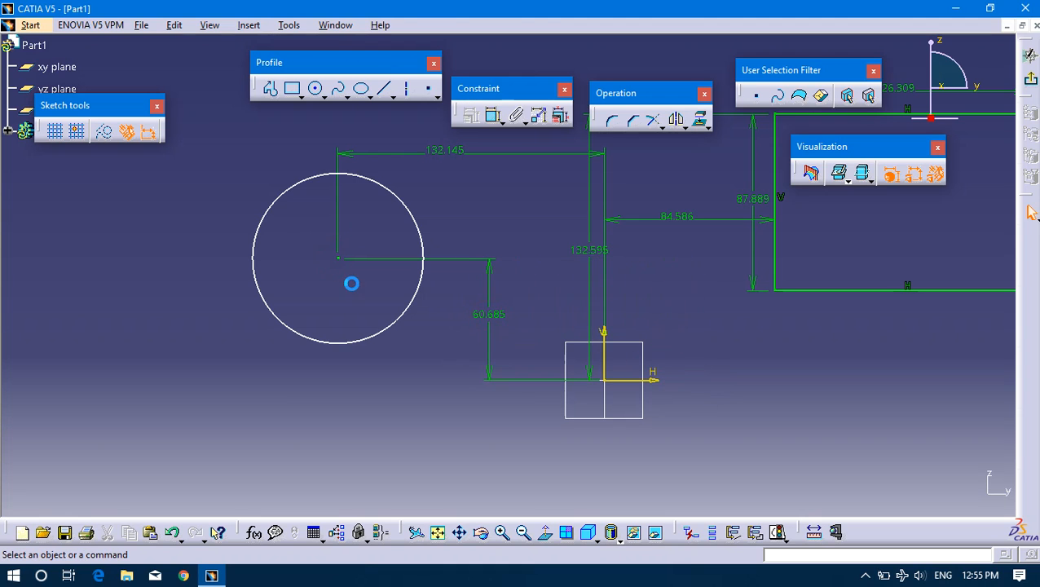
Try to move the dimensioned circle away by its centre point.
middle_click_drag(351, 283, 403, 357)
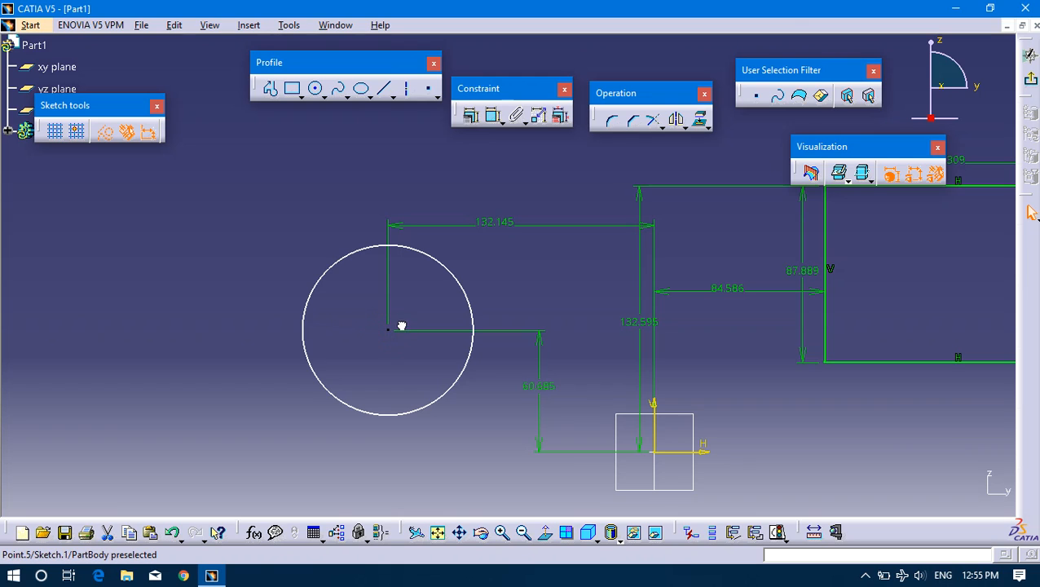
left_click_drag(409, 335, 176, 302)
left_click(165, 302)
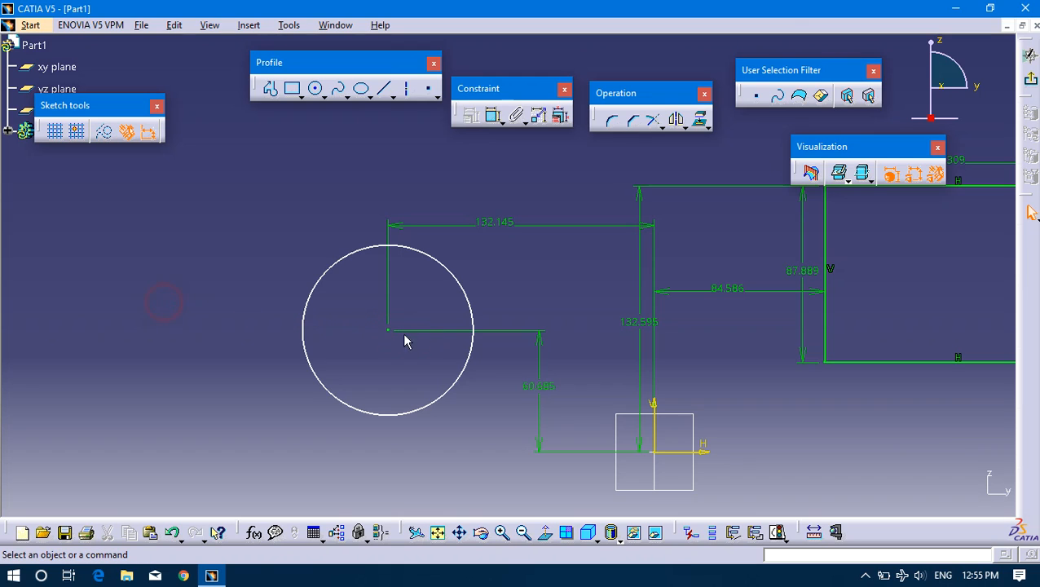
left_click_drag(389, 331, 158, 318)
left_click_drag(398, 331, 392, 328)
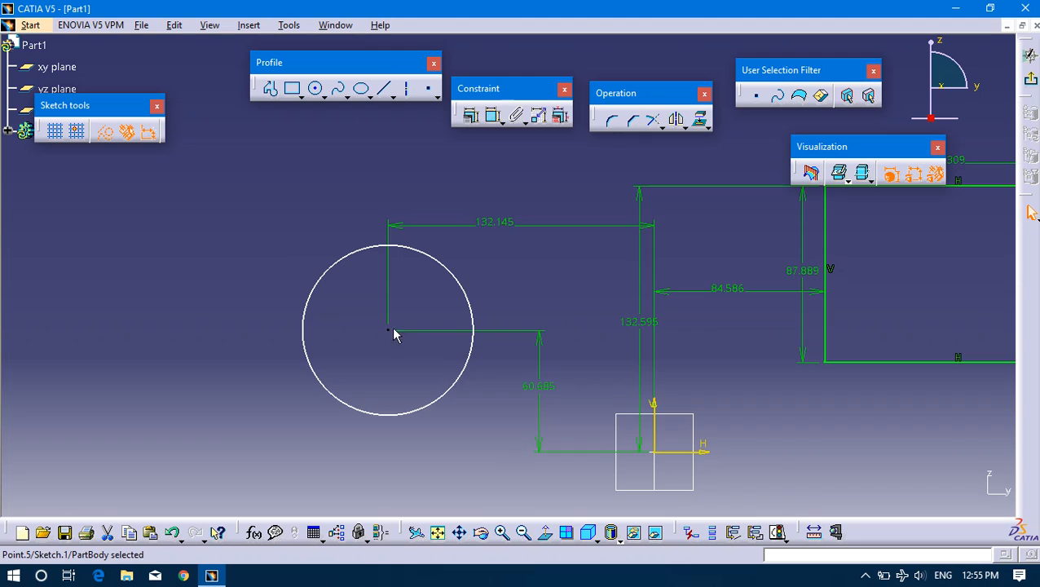
middle_click_drag(619, 393, 593, 348)
middle_click_drag(454, 394, 473, 410)
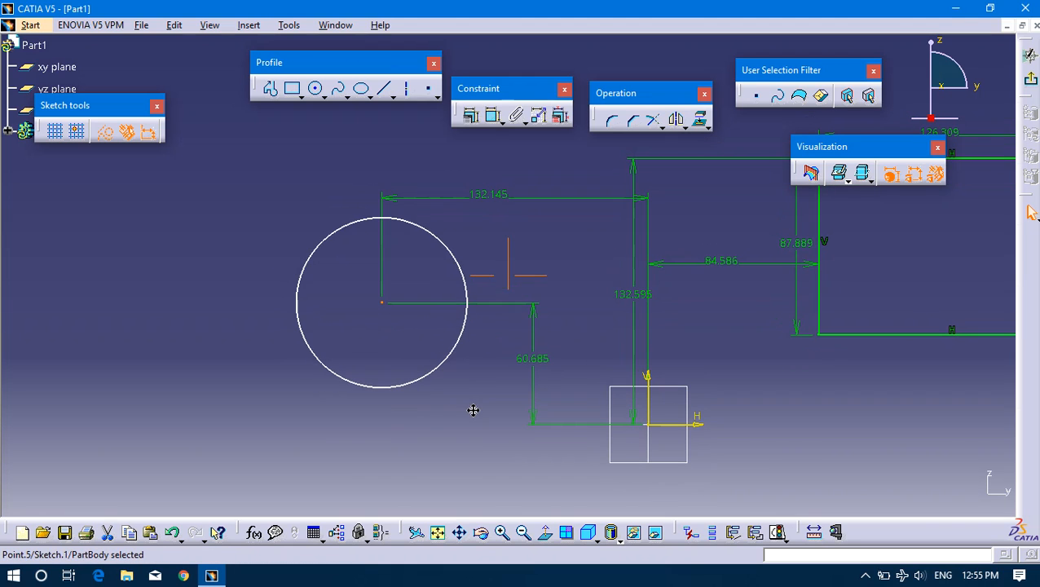
Add a radius dimension to the circle, placed at its upper left, and set the radius to 60 mm.
left_click(449, 253)
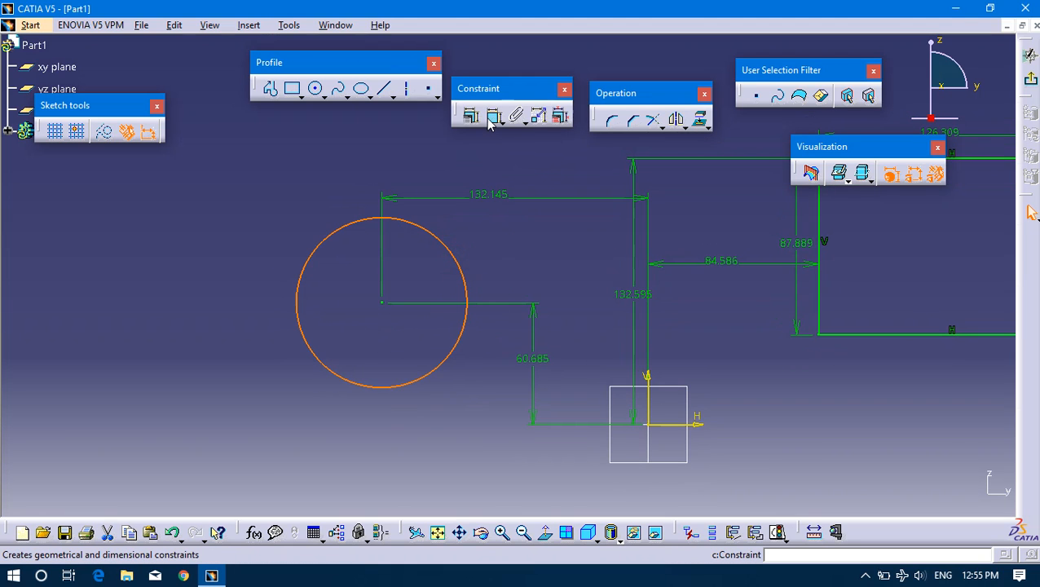
left_click(490, 119)
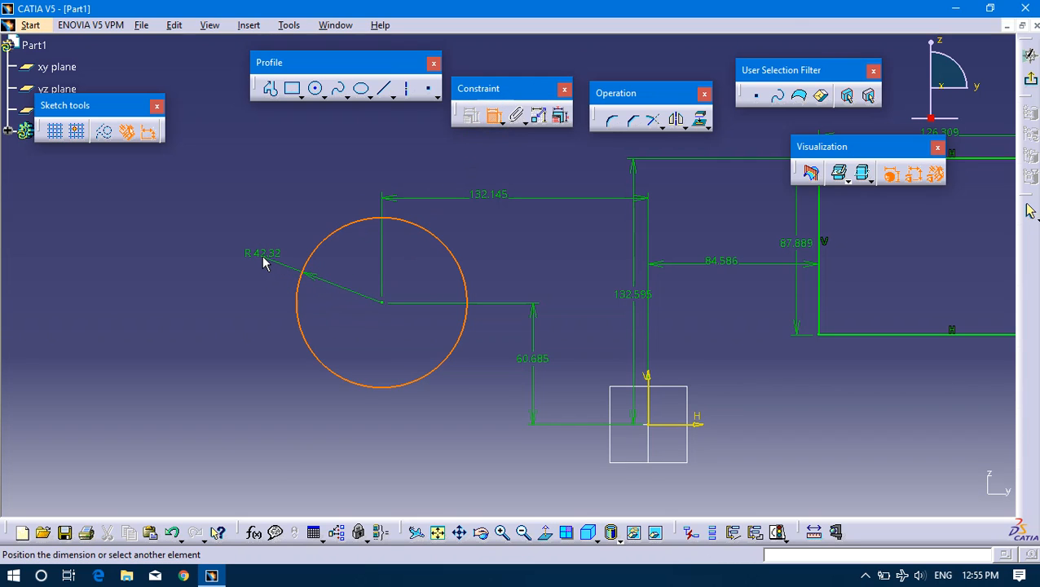
left_click(265, 259)
left_click(252, 257)
double_click(262, 250)
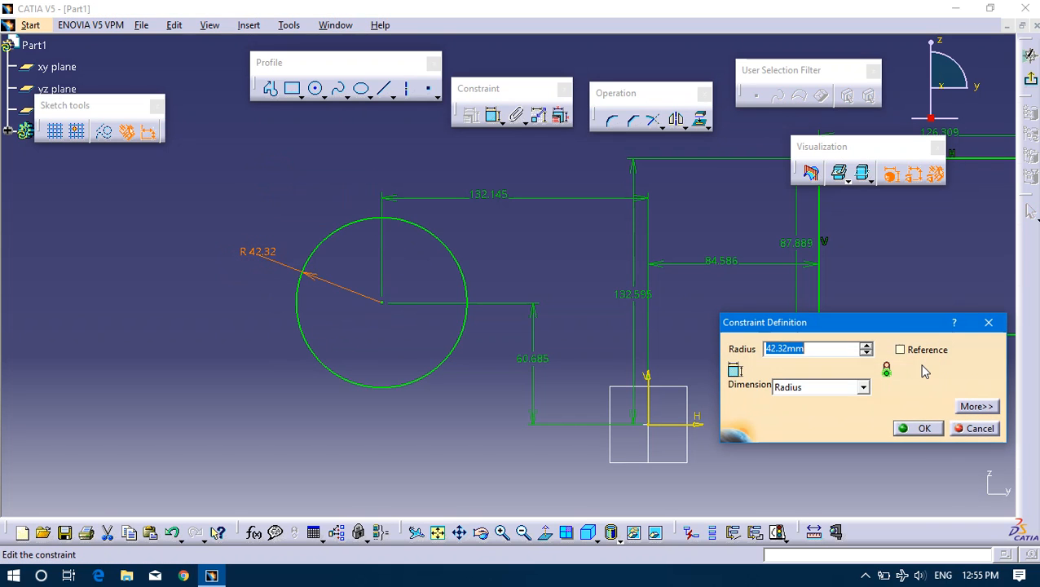
type("60")
key("Return")
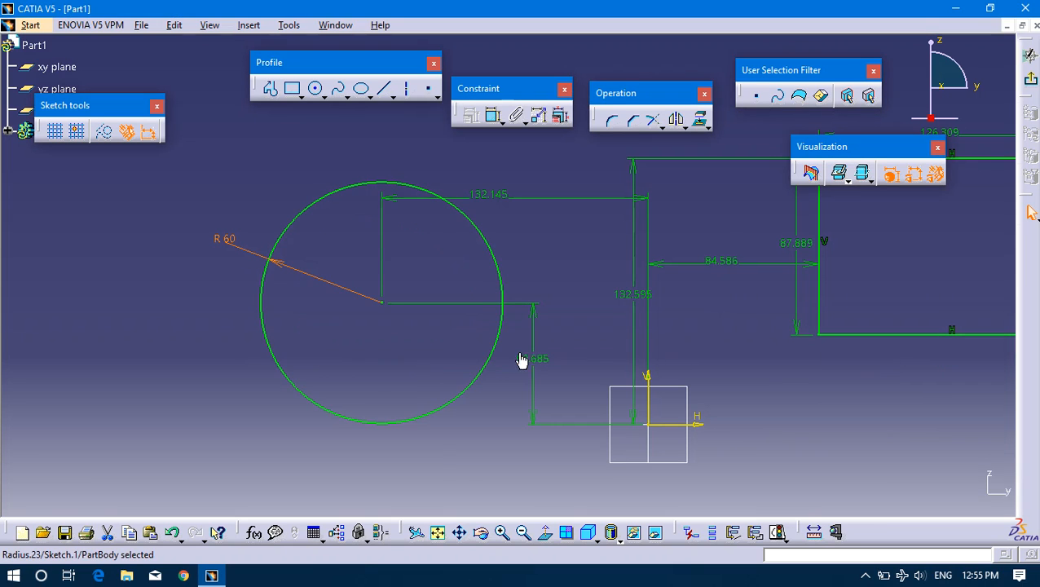
Delete the circle and the rectangle together with all their constraints from the sketch.
middle_click_drag(942, 384, 715, 441)
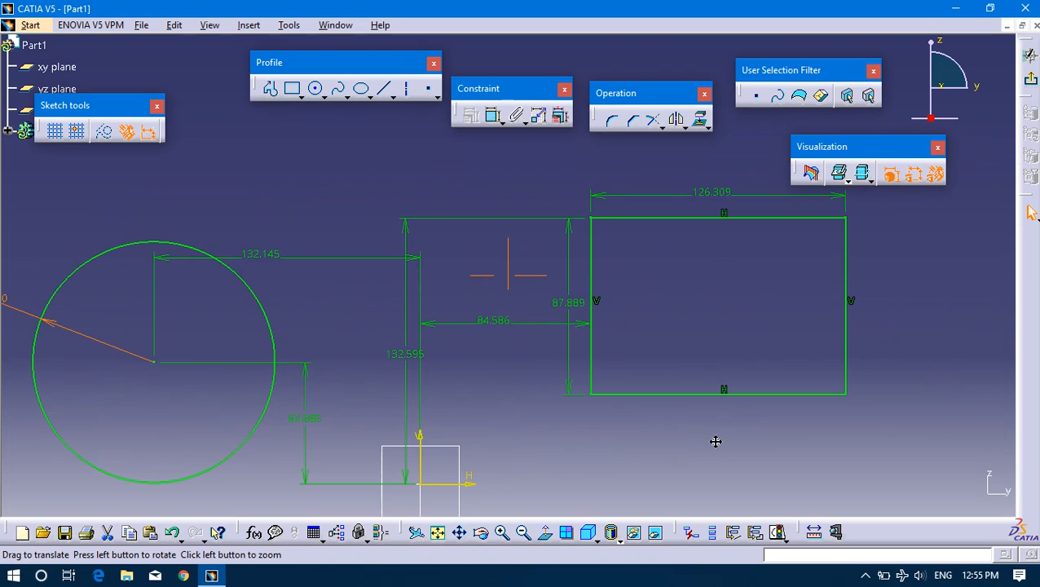
mouse_move(507, 313)
middle_mouse_down()
mouse_move(517, 370)
mouse_move(534, 365)
mouse_move(571, 408)
mouse_move(545, 388)
middle_mouse_up()
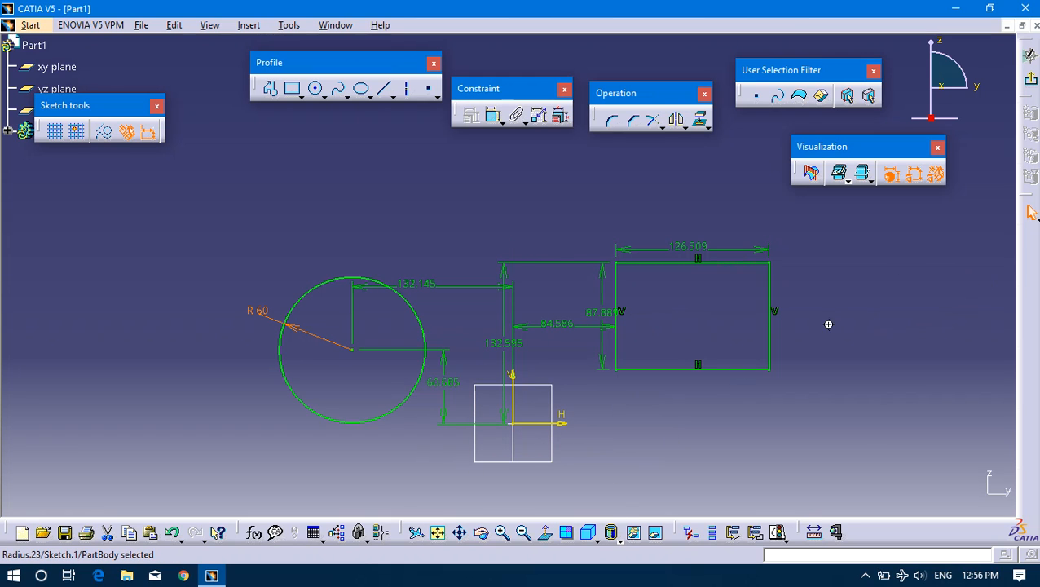
middle_click_drag(828, 325, 808, 330)
left_click(209, 198)
mouse_move(747, 446)
left_mouse_down()
mouse_move(839, 456)
mouse_move(789, 455)
mouse_move(789, 446)
left_mouse_up()
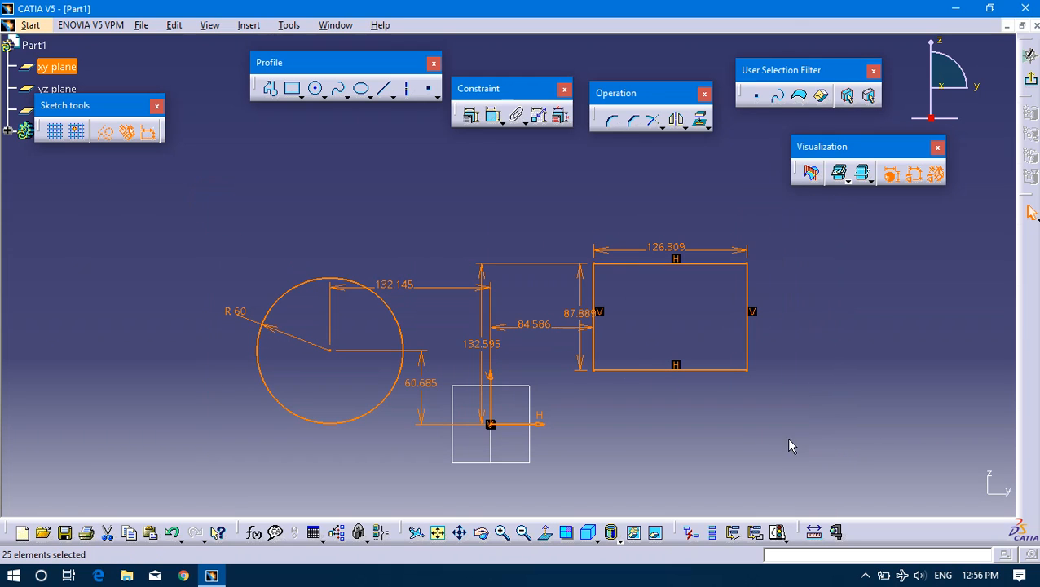
key("Delete")
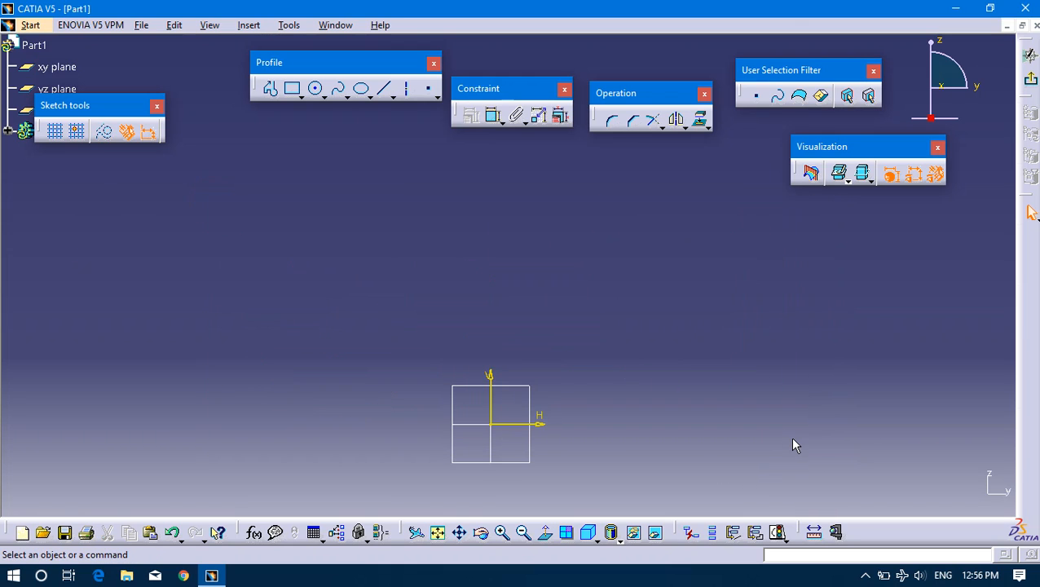
Sketch a horizontal ellipse centred to the upper right of the origin, with a major radius of about 141 mm and a minor radius of about 58 mm.
middle_click_drag(430, 369, 444, 269)
middle_click_drag(517, 199, 523, 228)
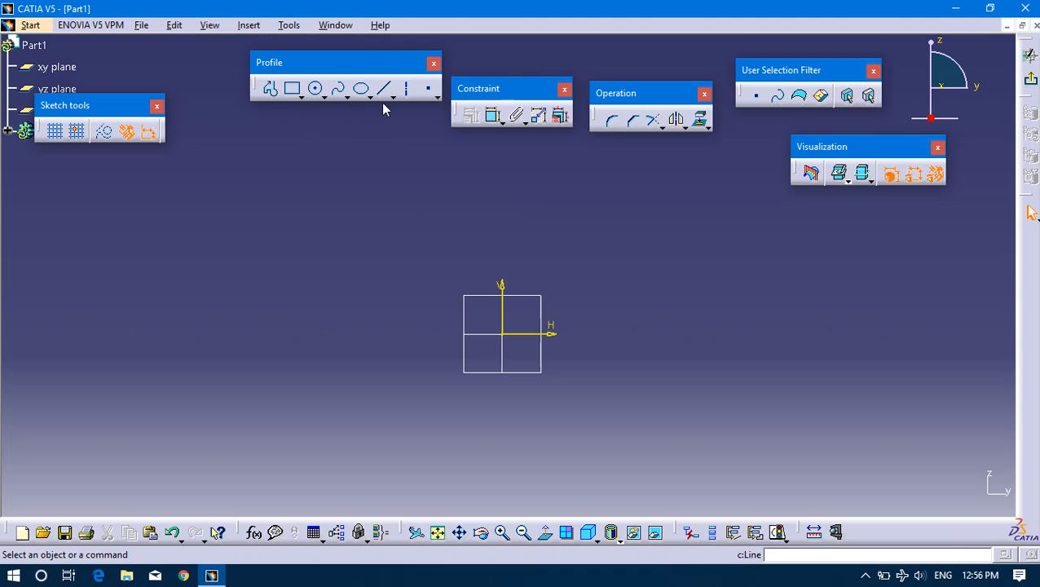
left_click(361, 89)
mouse_move(584, 293)
middle_mouse_down()
mouse_move(458, 291)
mouse_move(481, 296)
middle_mouse_up()
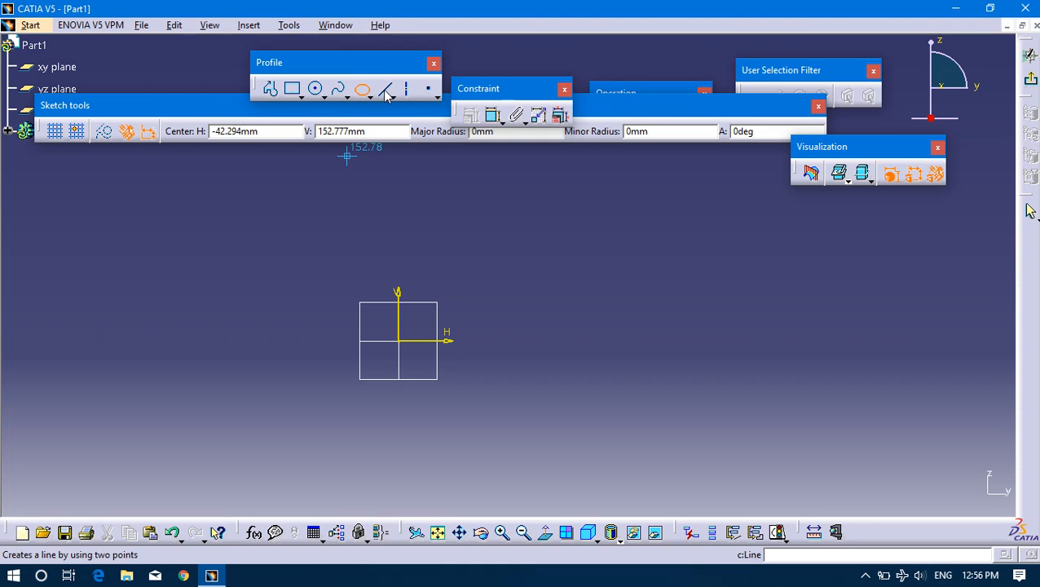
left_click(519, 311)
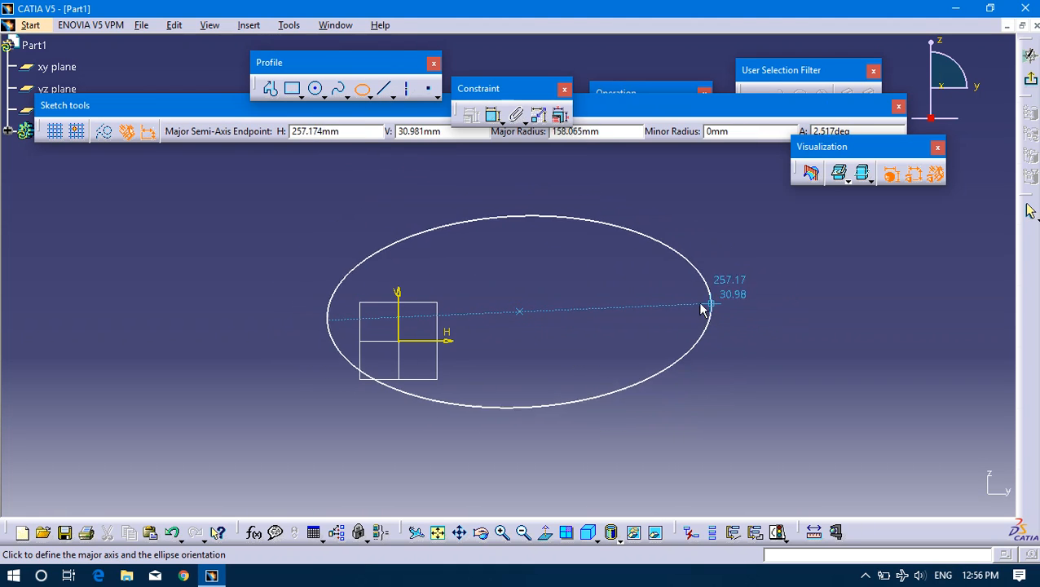
left_click(692, 312)
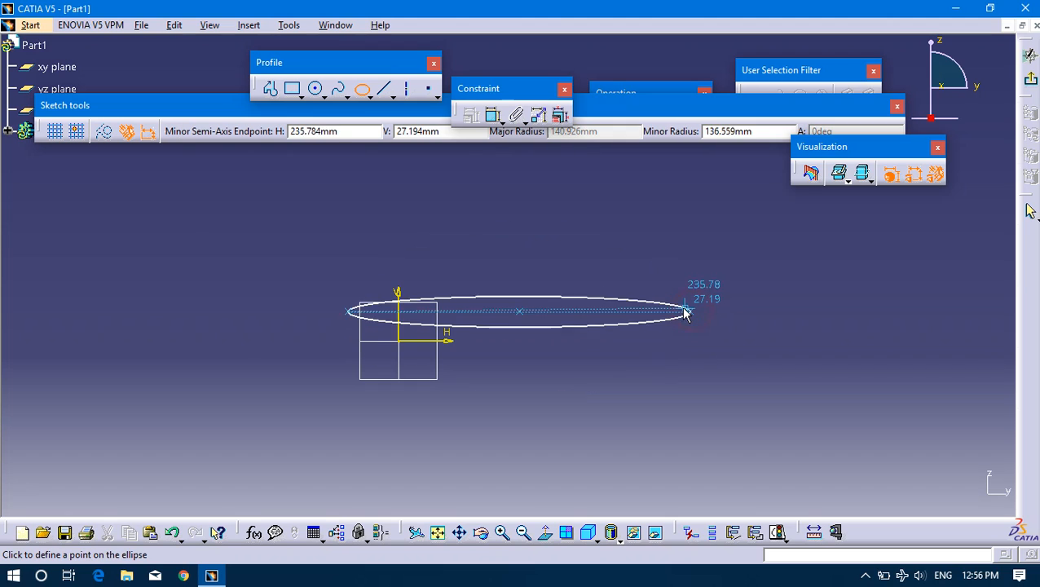
left_click(520, 242)
left_click_drag(509, 212, 751, 267)
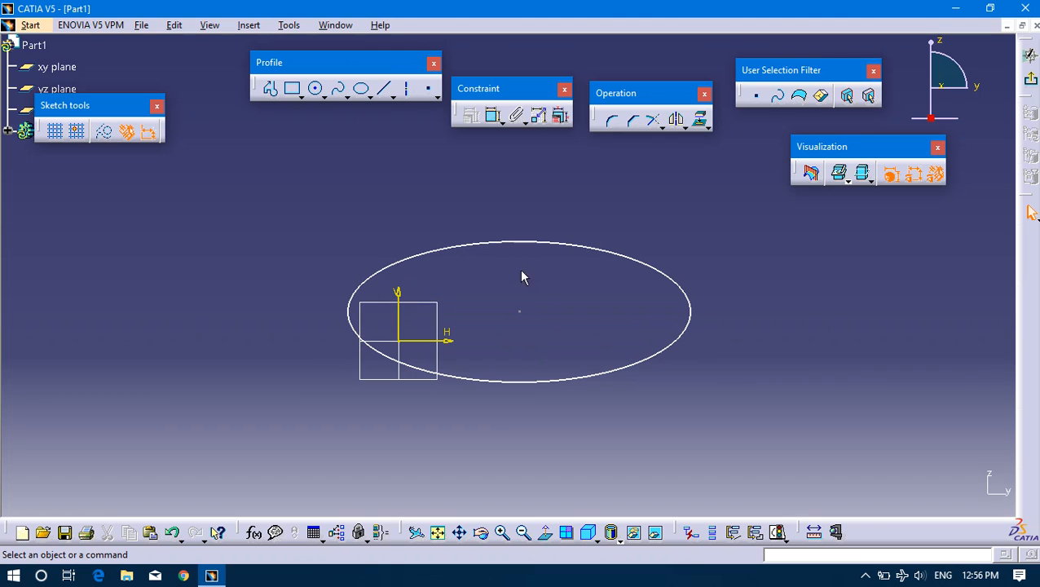
Constrain the ellipse with semimajor axis and semiminor axis dimensions.
left_click(559, 242)
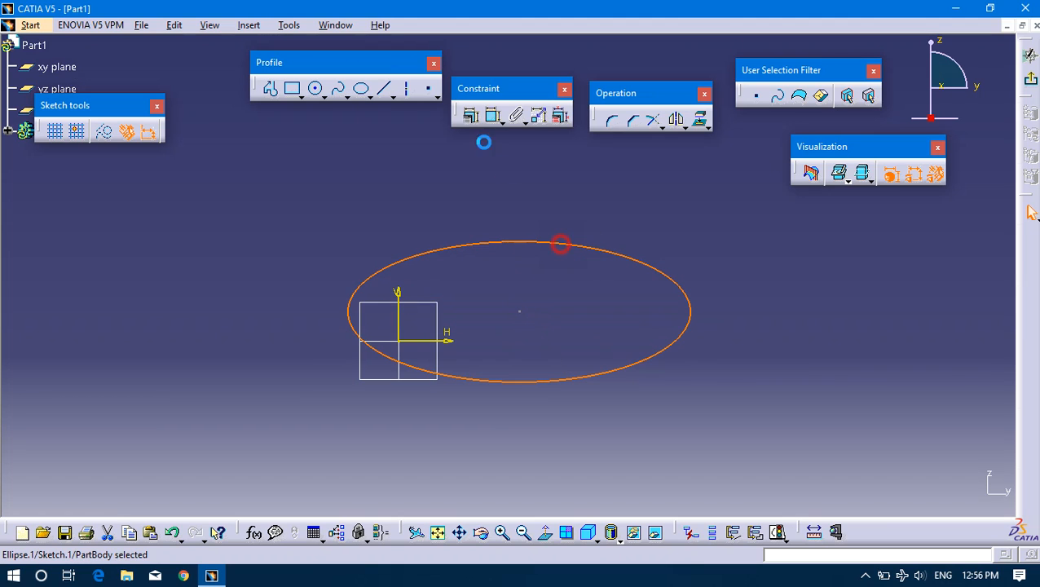
left_click(470, 115)
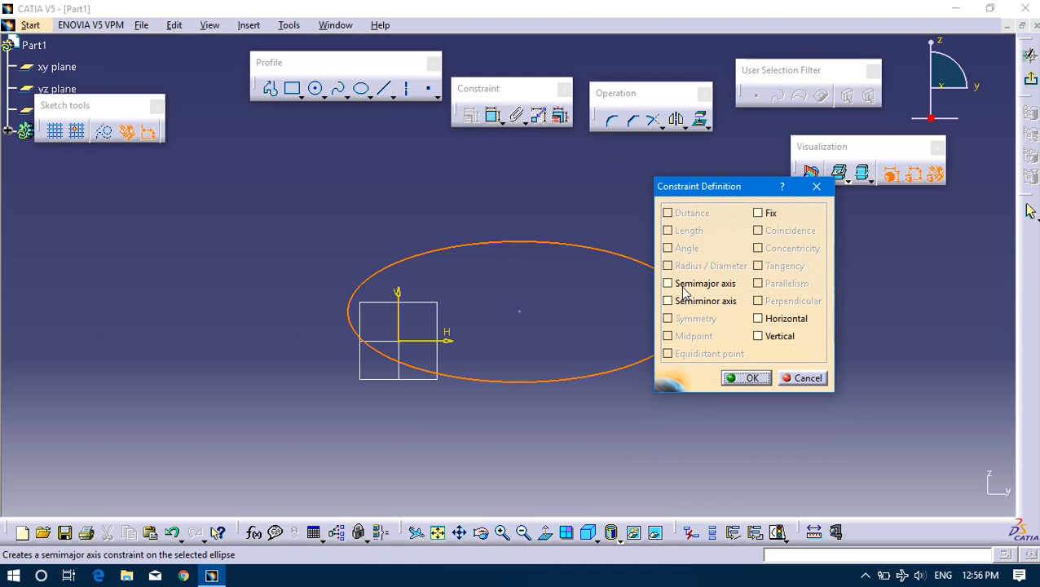
left_click(669, 284)
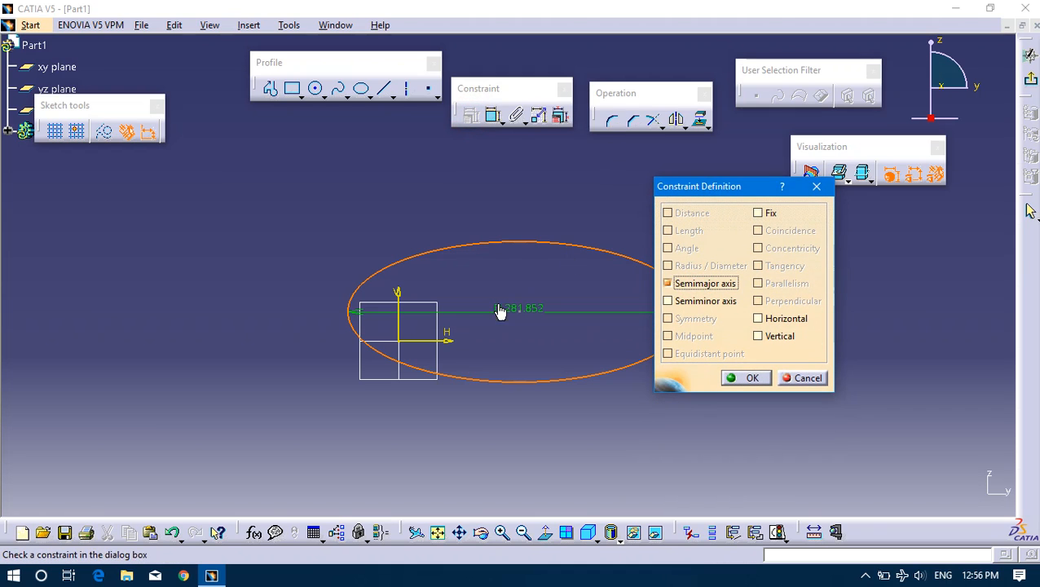
left_click_drag(514, 336, 509, 339)
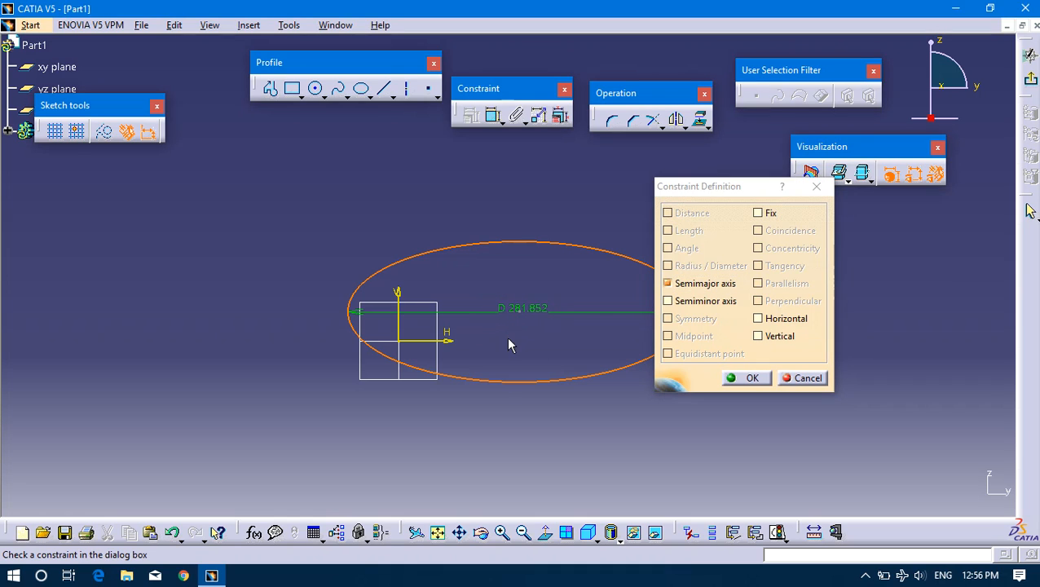
left_click(673, 302)
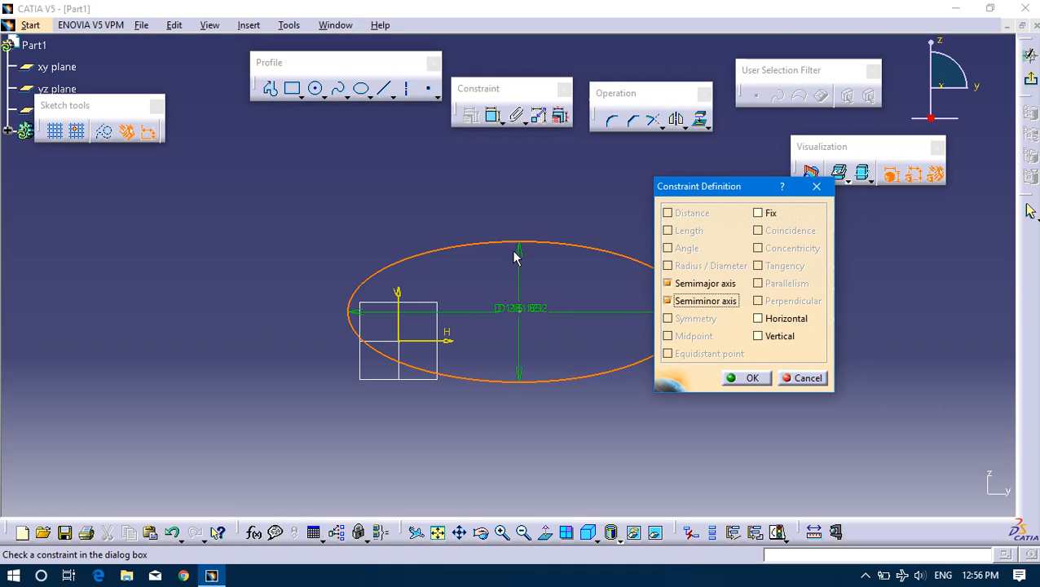
left_click(748, 378)
Place the minor-axis dimension to the right of the ellipse and the major-axis dimension below it.
left_click_drag(517, 353, 767, 355)
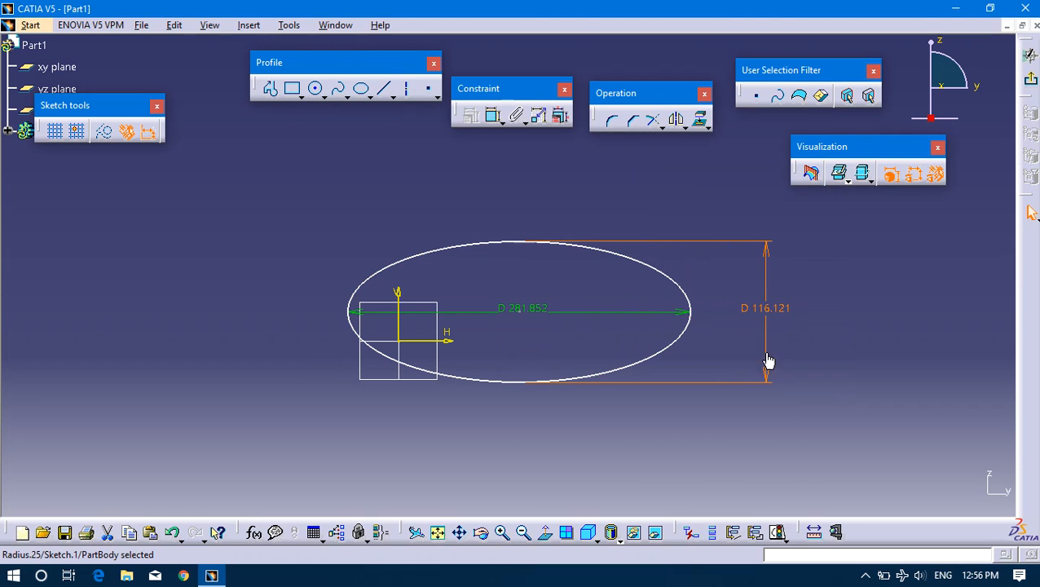
left_click_drag(520, 309, 708, 397)
left_click(676, 427)
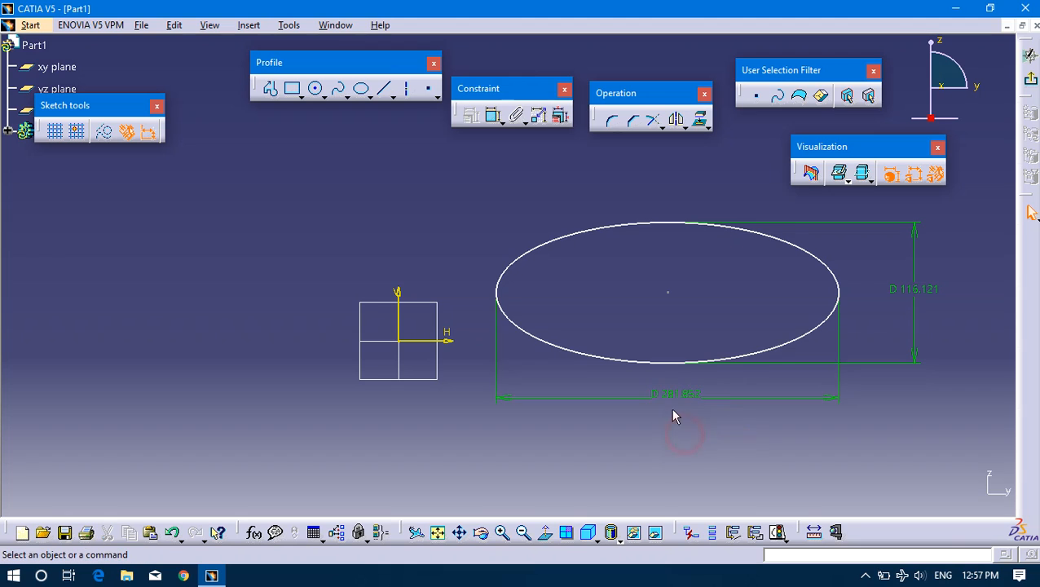
middle_click_drag(674, 410, 685, 420)
left_click(675, 402)
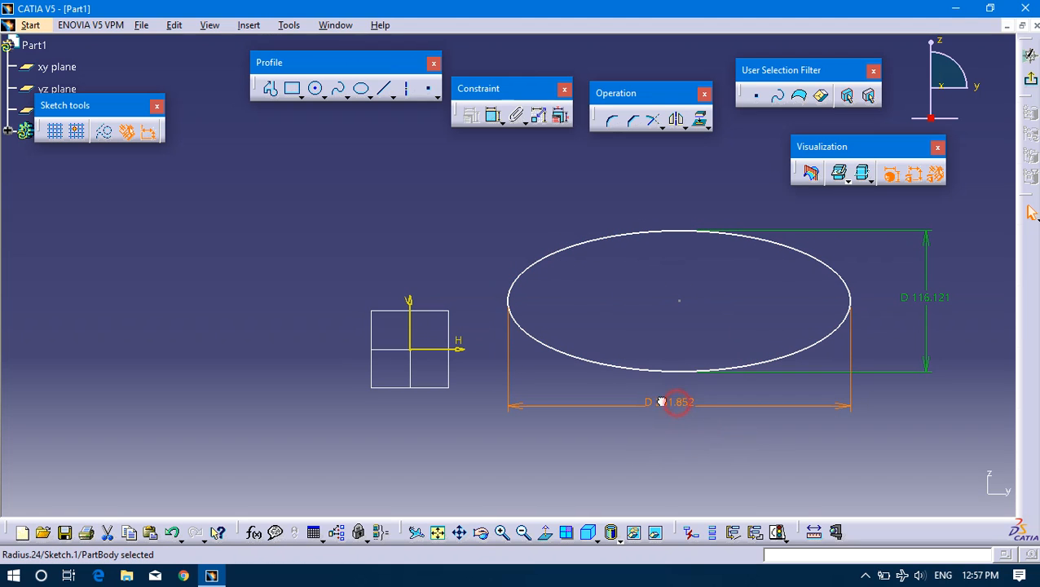
Move the dimensioned ellipse by its centre point farther up and to the right of the origin.
left_click(850, 300)
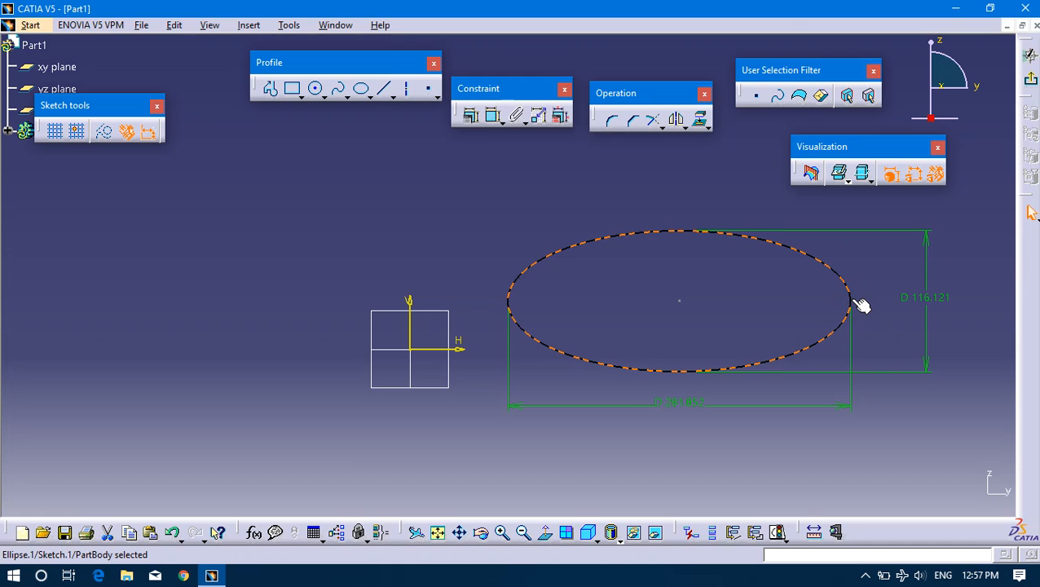
left_click(448, 227)
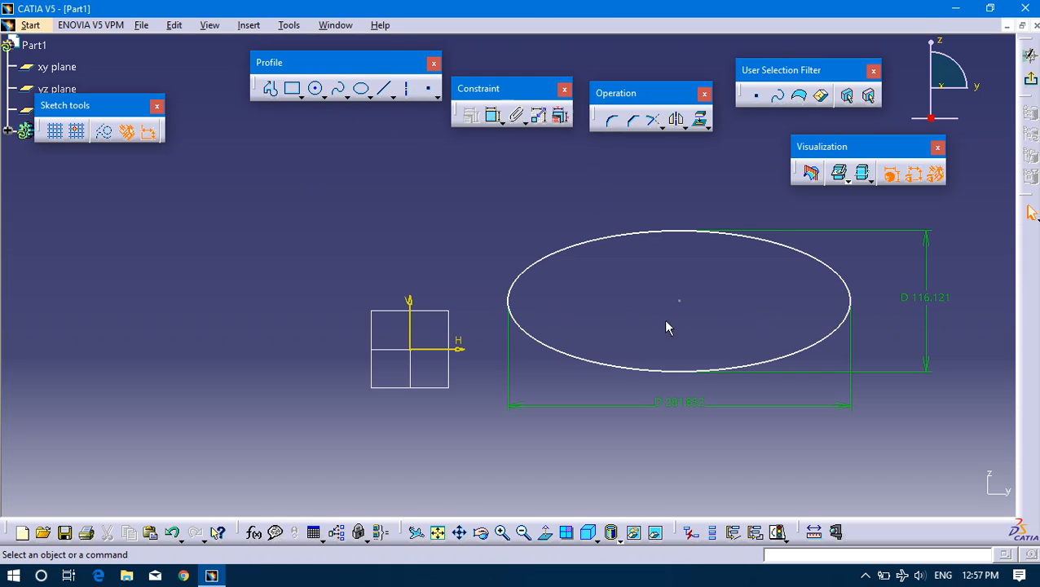
left_click(678, 301)
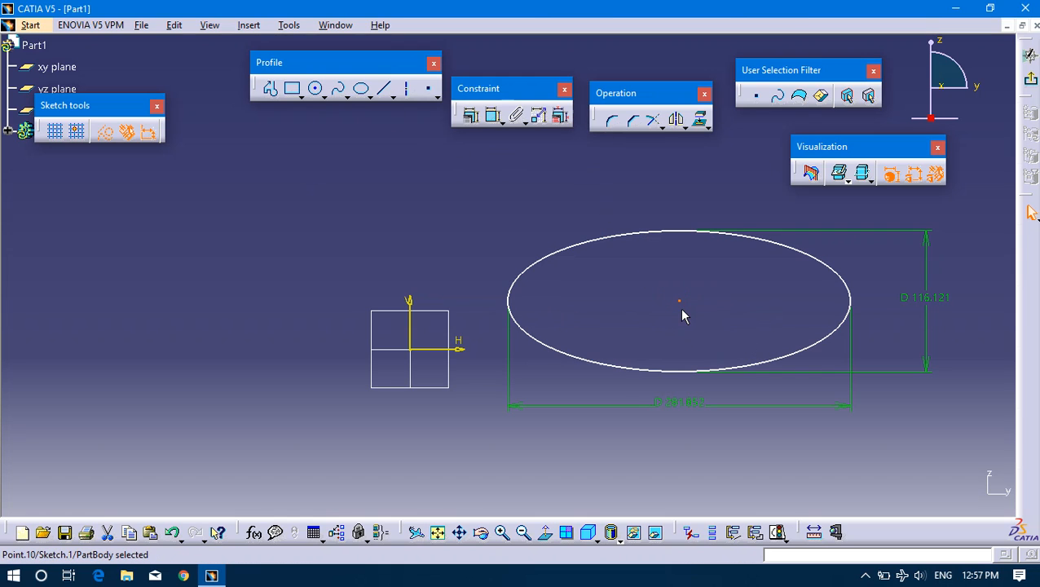
left_click_drag(681, 303, 714, 277)
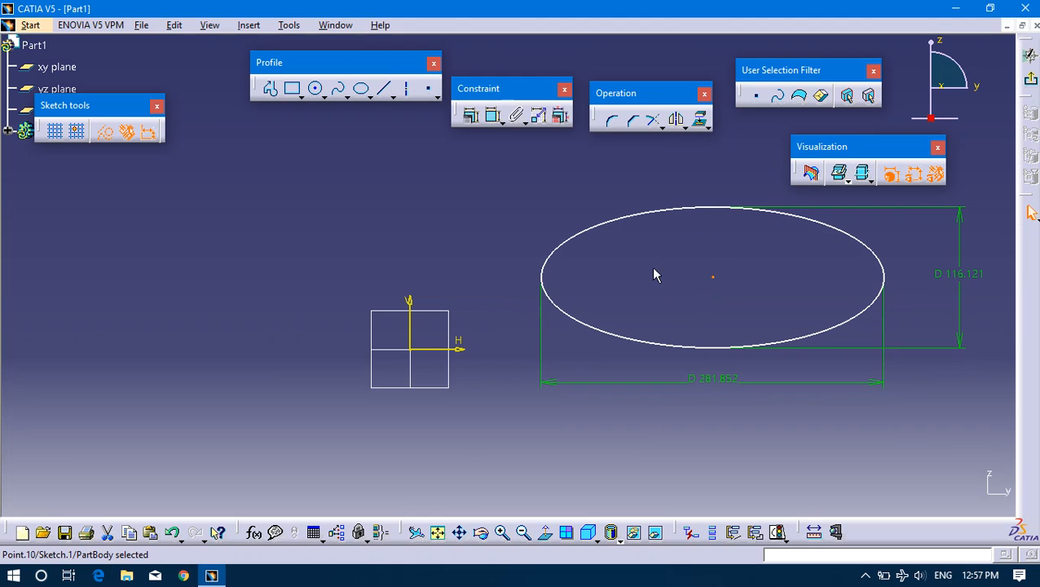
Dimension the ellipse centre's distances from the V axis and from the H axis.
left_click(493, 118)
left_click(412, 336)
left_click(714, 277)
left_click(487, 214)
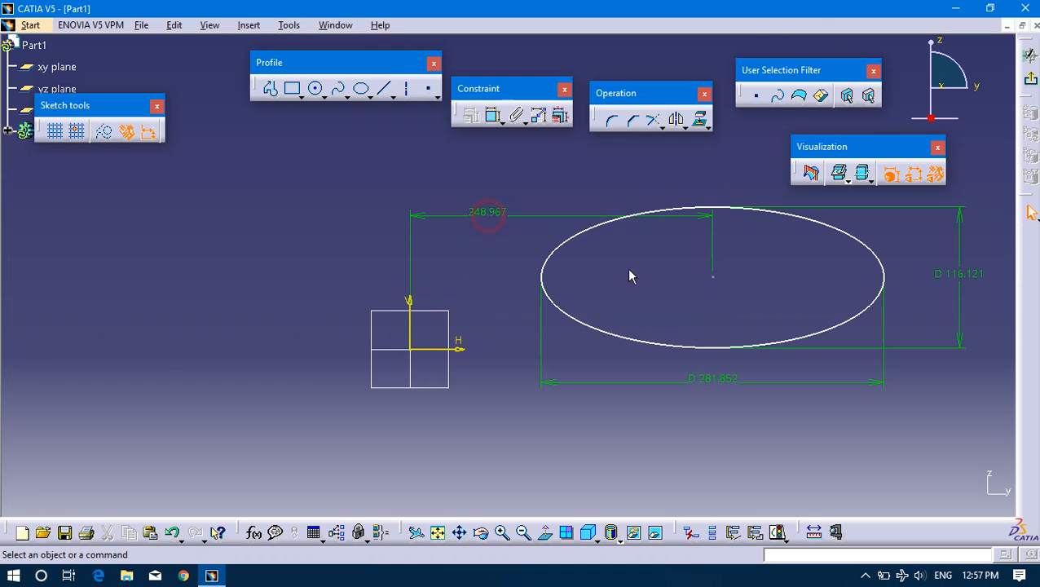
left_click(492, 115)
left_click(713, 277)
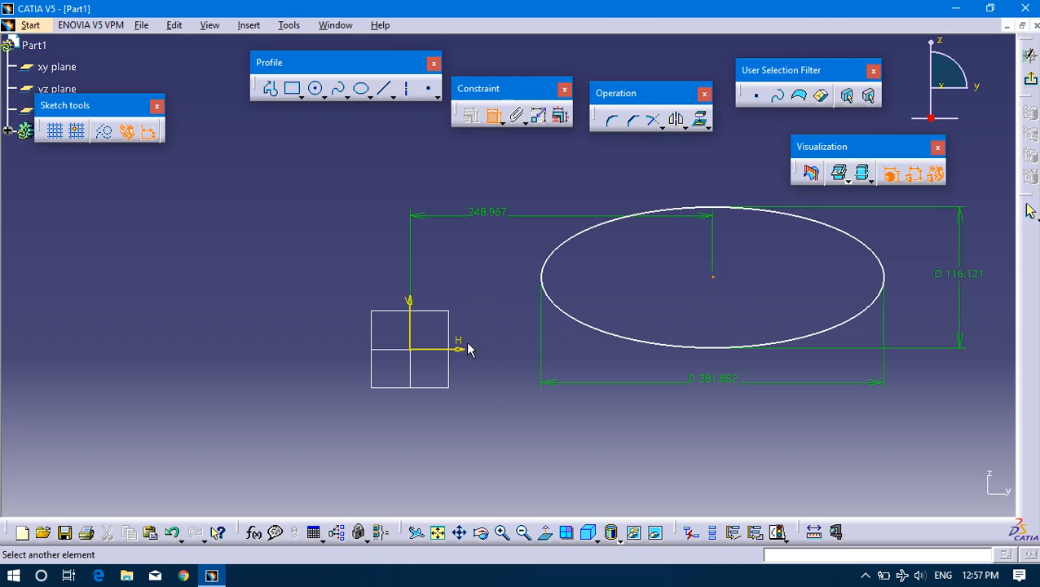
left_click(446, 352)
left_click(795, 300)
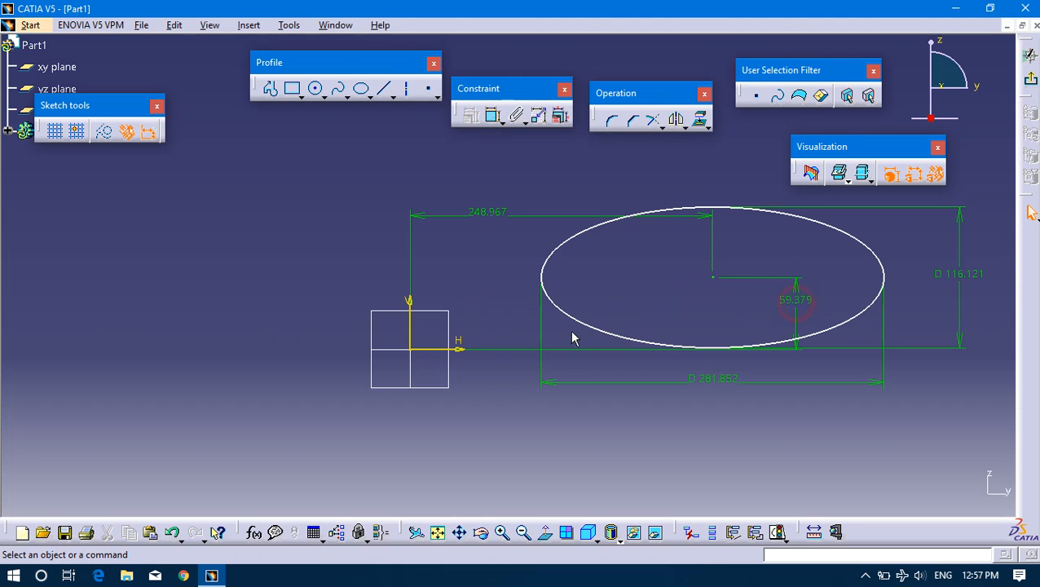
Undo both distance dimensions between the ellipse centre and the sketch axes.
middle_click_drag(711, 333, 590, 352)
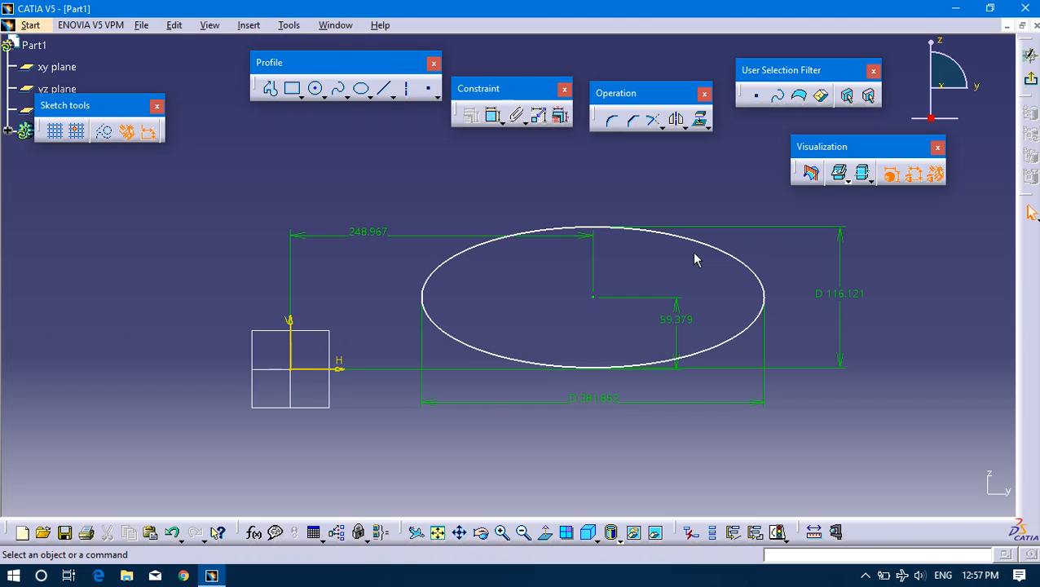
key("ctrl+z")
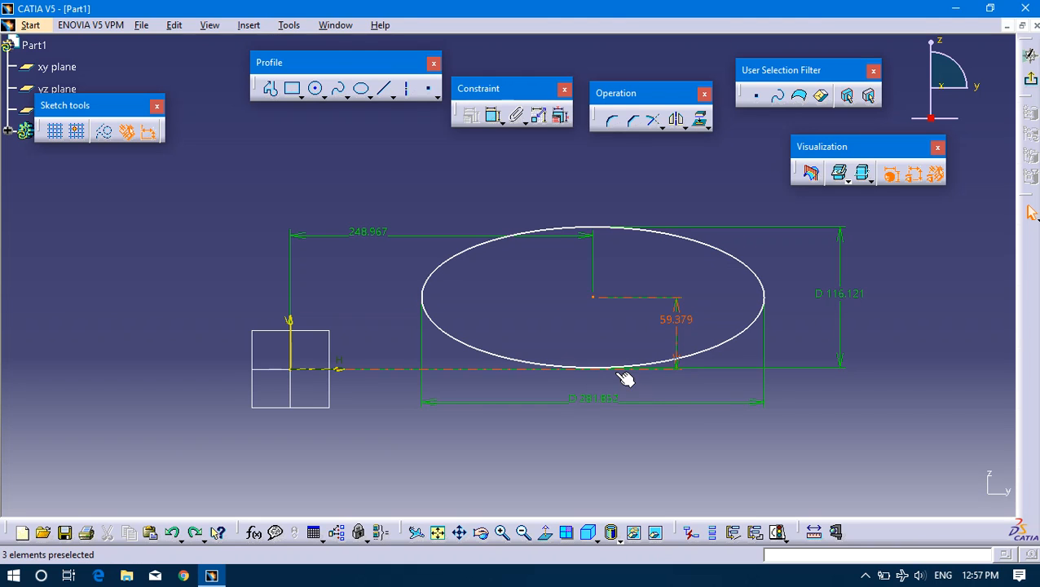
key("ctrl+z")
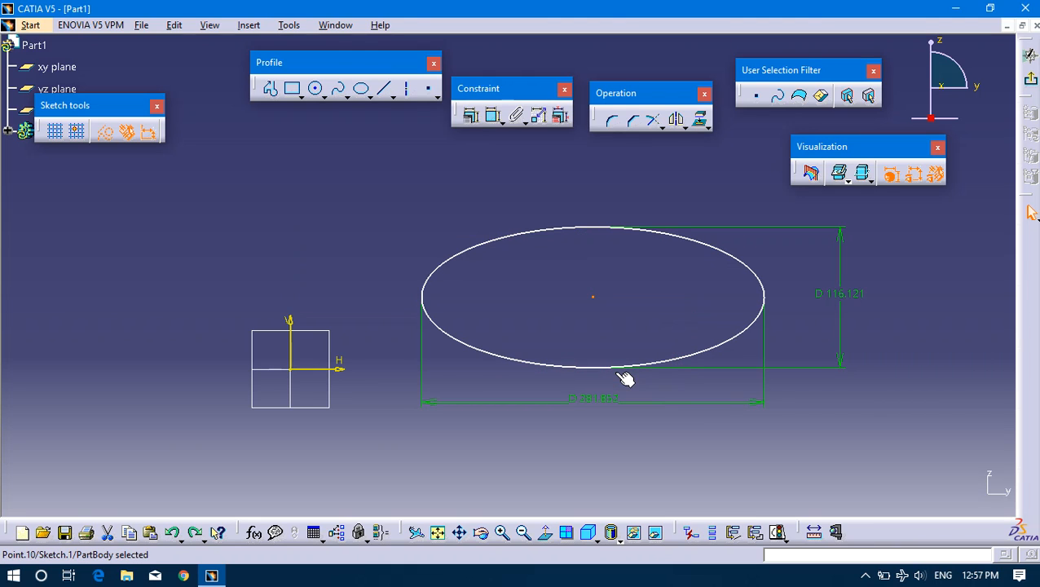
middle_click_drag(415, 220, 502, 207)
left_click(485, 258)
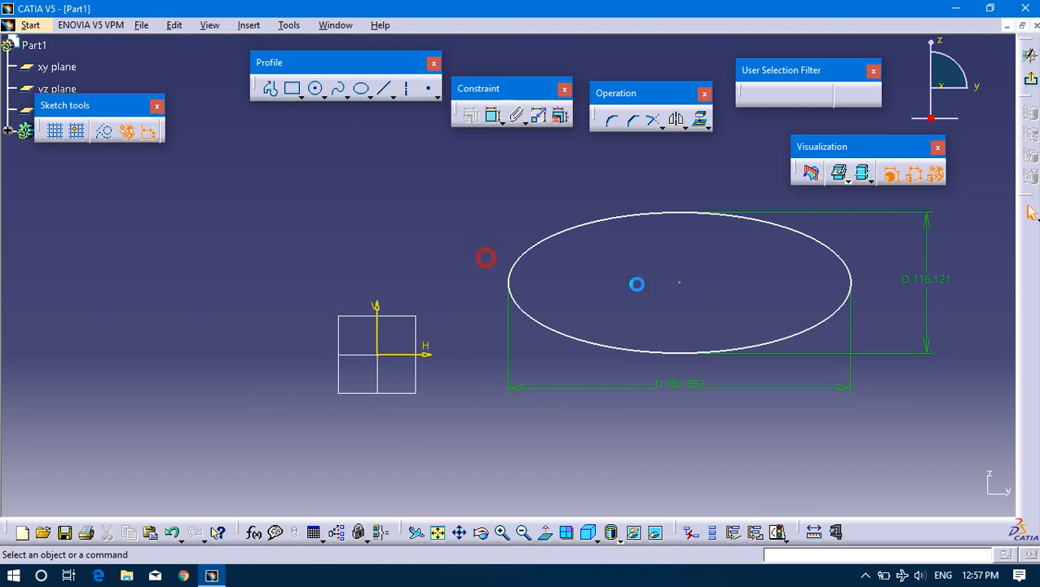
Make the ellipse's centre point coincident with the sketch origin.
left_click(679, 284)
middle_click_drag(753, 246, 698, 259)
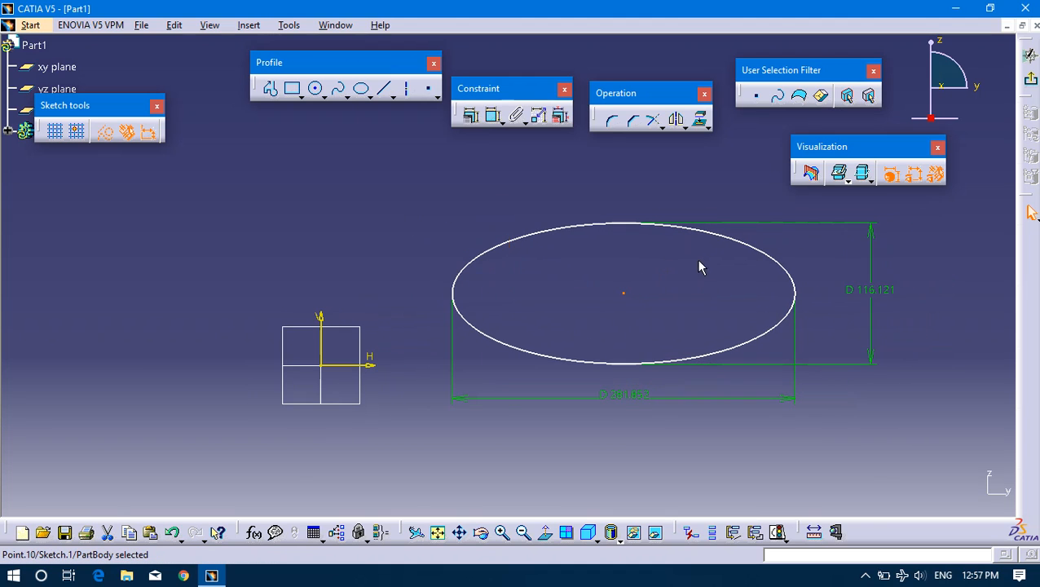
left_click(320, 365, "ctrl")
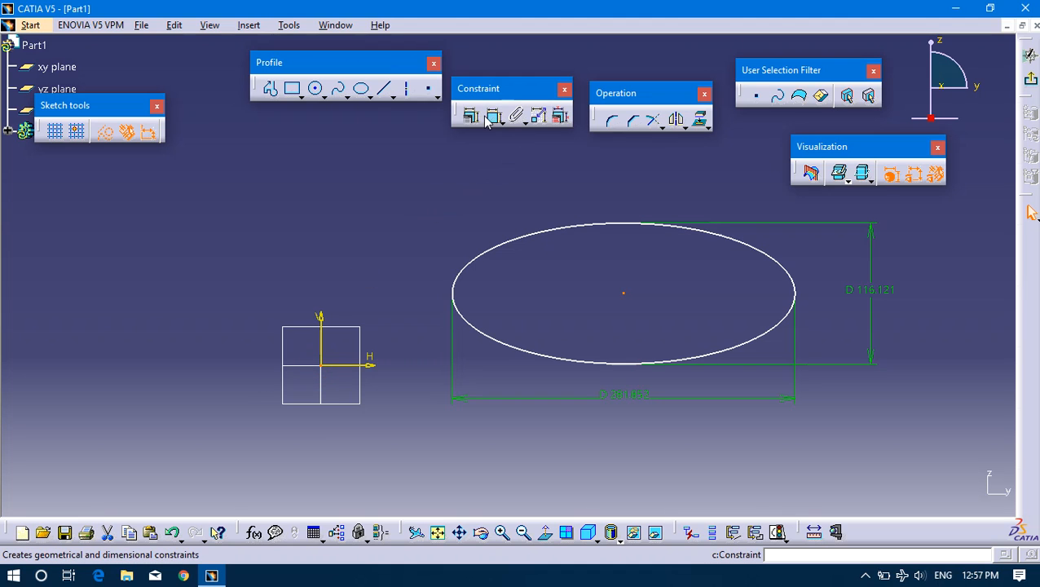
left_click(493, 115)
right_click(604, 294)
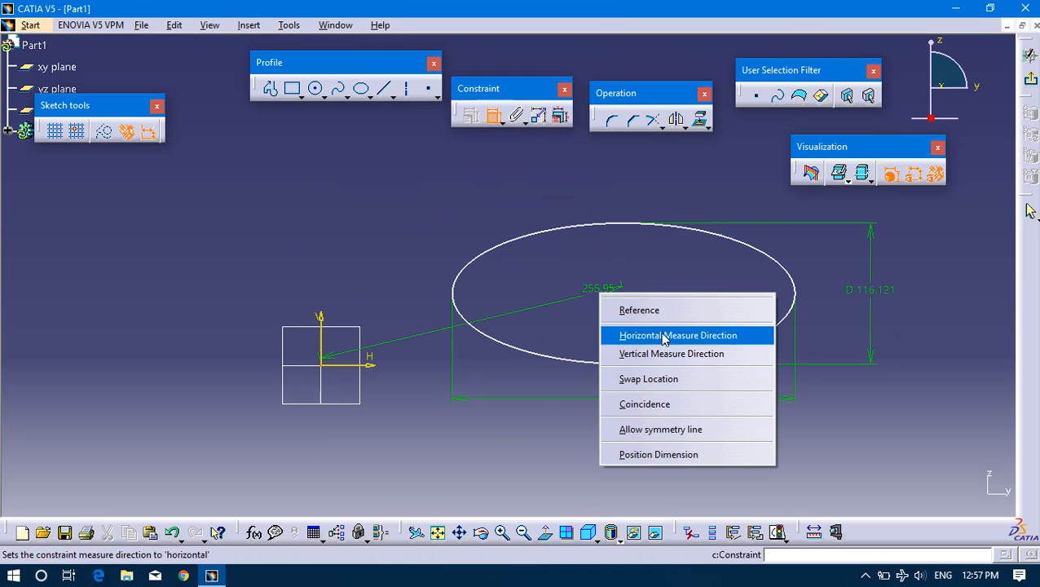
left_click(653, 404)
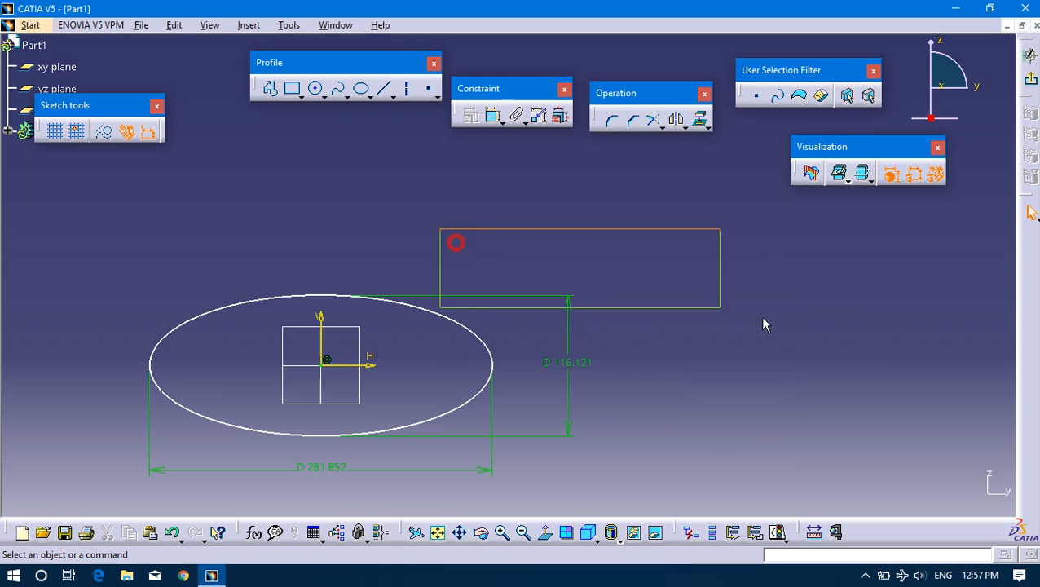
Delete the ellipse together with its constraints from the sketch.
middle_click_drag(491, 265, 534, 235)
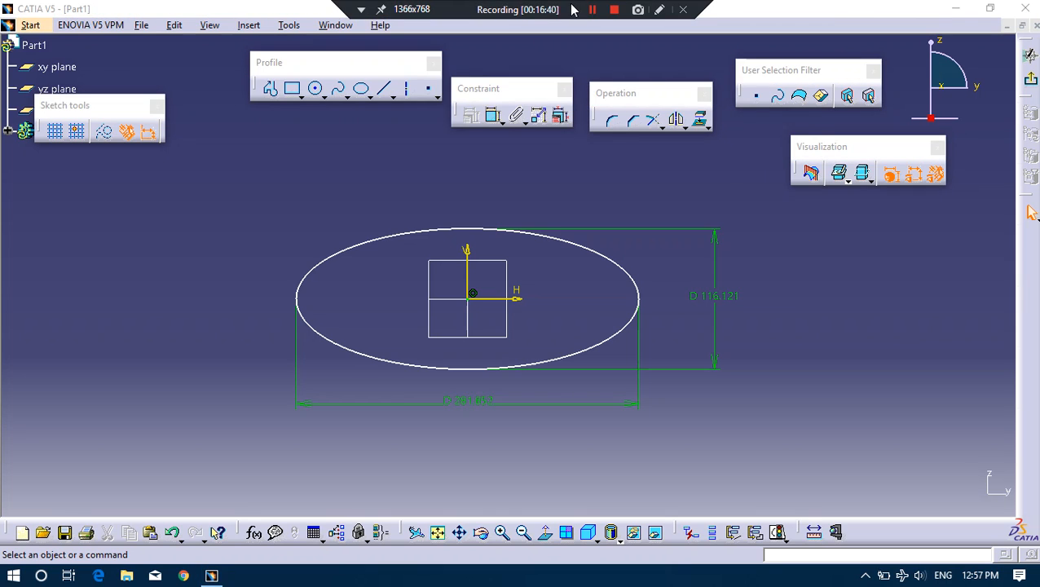
left_click(592, 10)
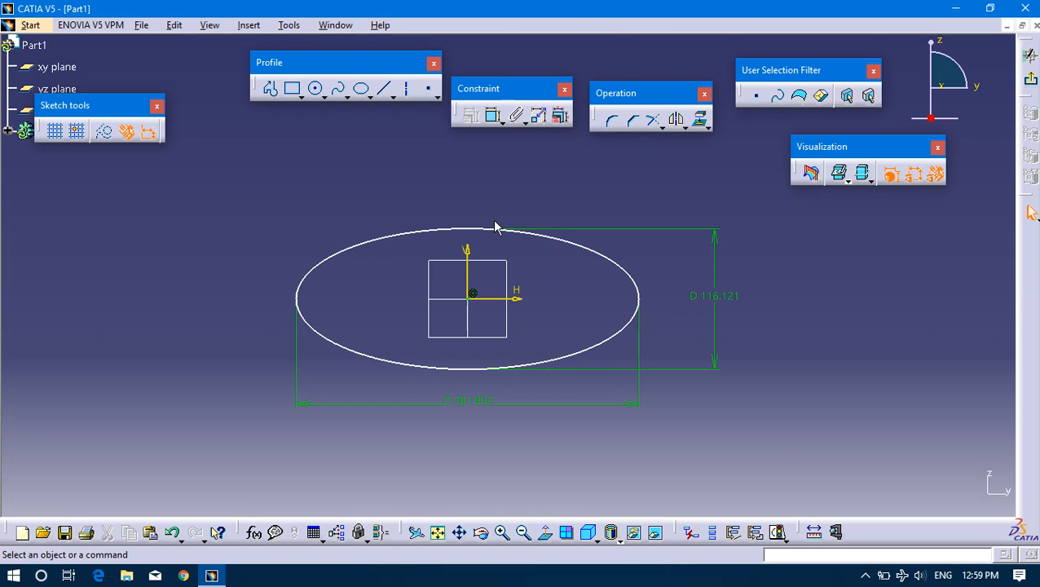
left_click(476, 231)
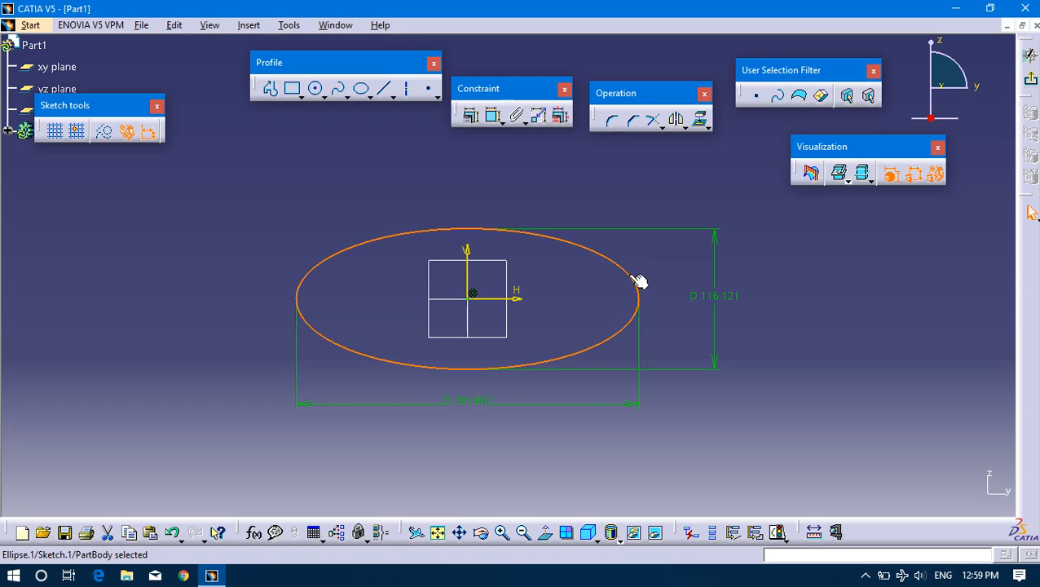
key("Delete")
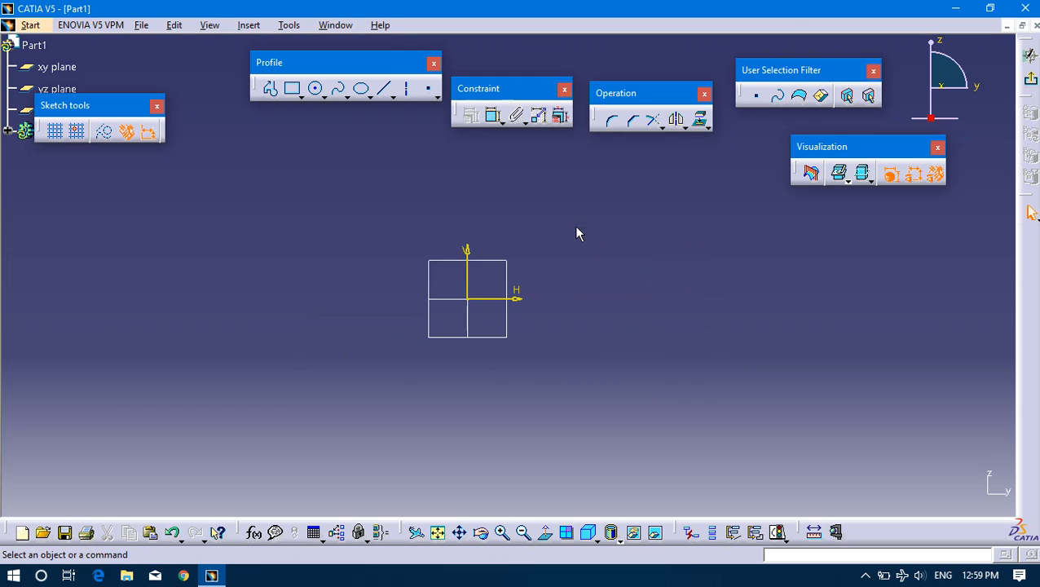
left_click(455, 201)
Sketch one vertical line on each side of the origin, the one on the right about 210 mm long.
left_click(384, 89)
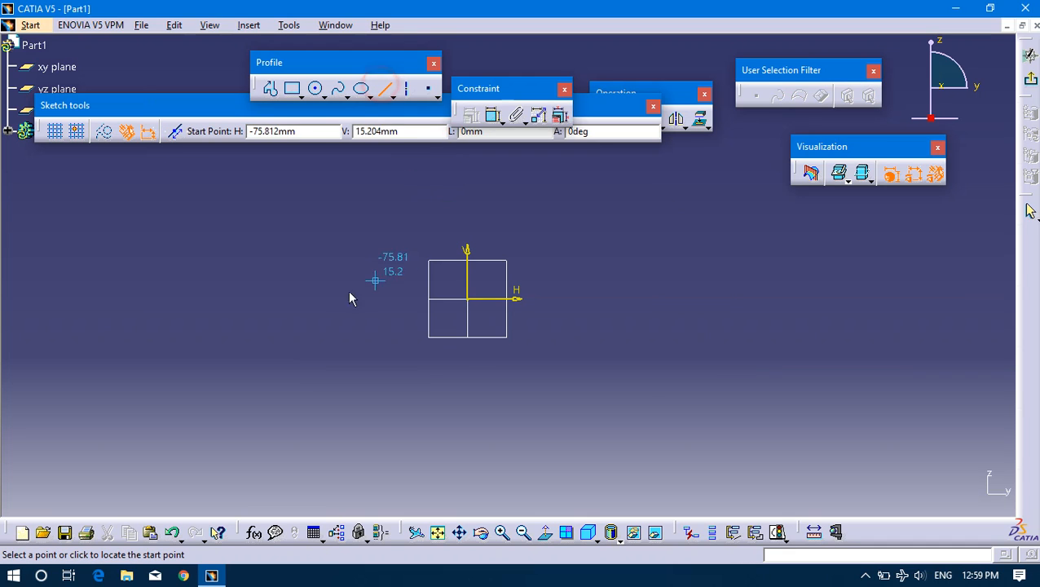
left_click(263, 202)
left_click(265, 418)
left_click(650, 190)
left_click(386, 88)
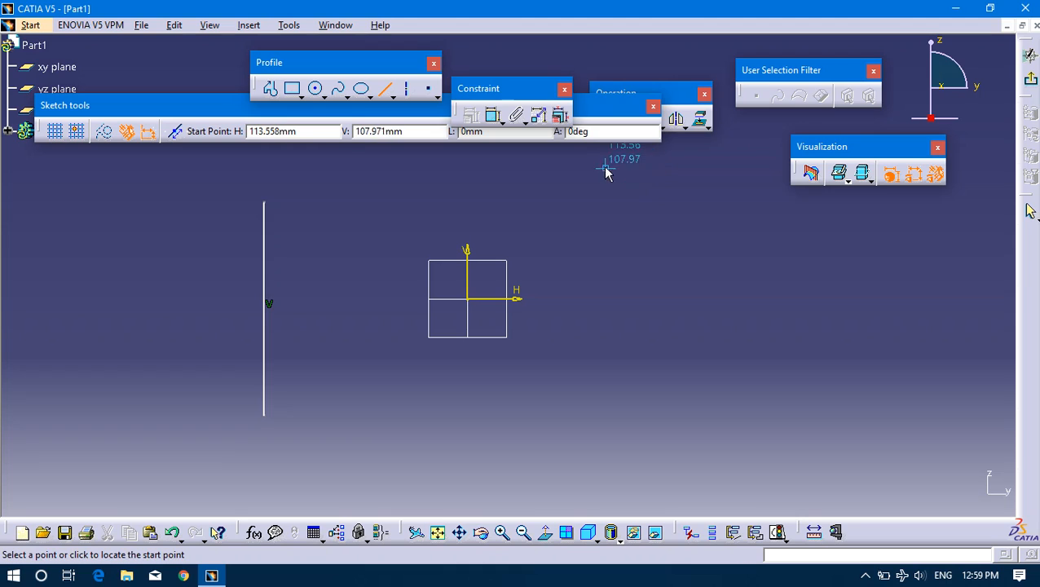
left_click(539, 175)
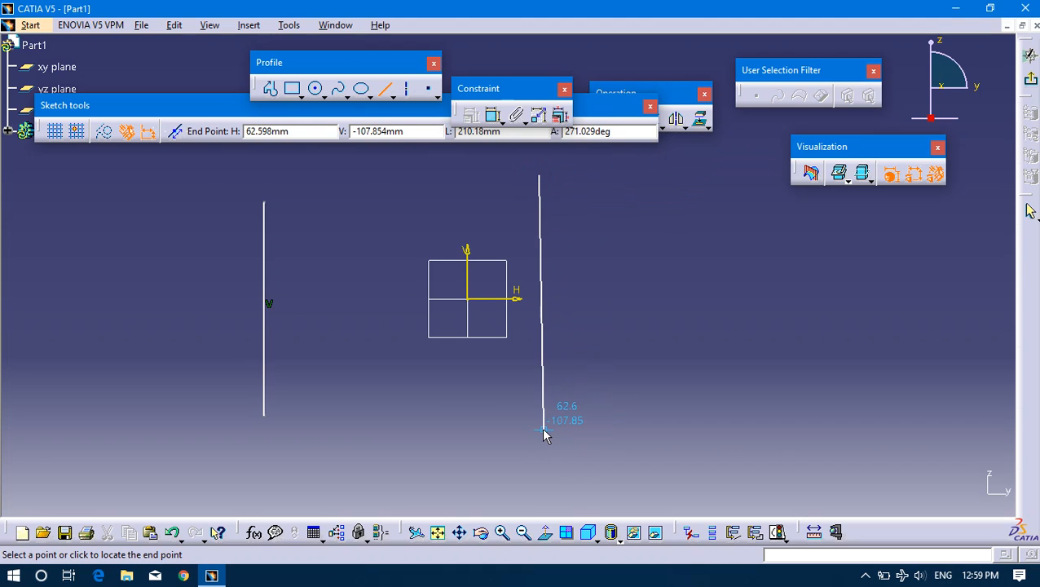
left_click(539, 427)
left_click(609, 333)
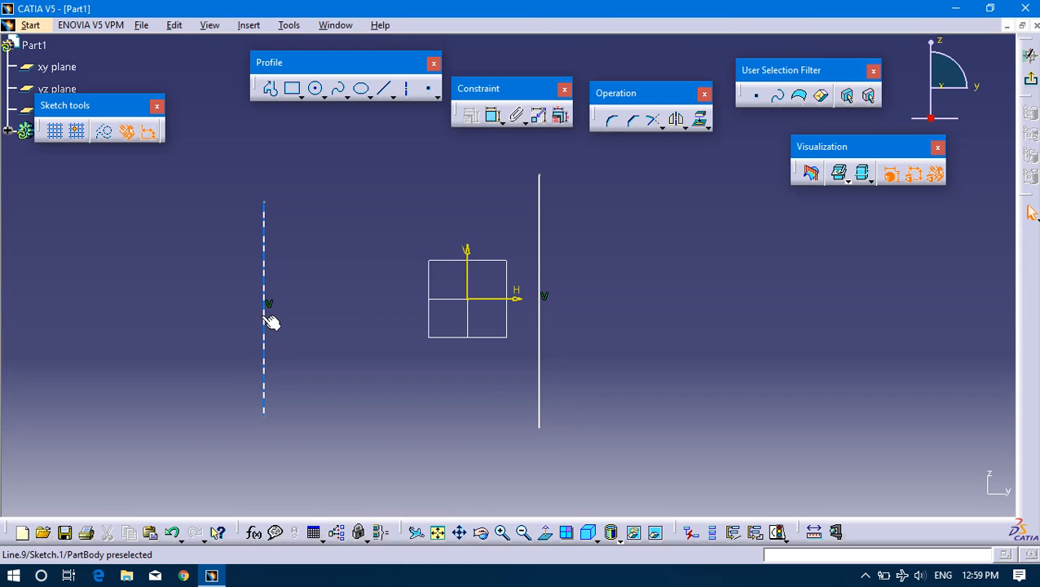
left_click(263, 284)
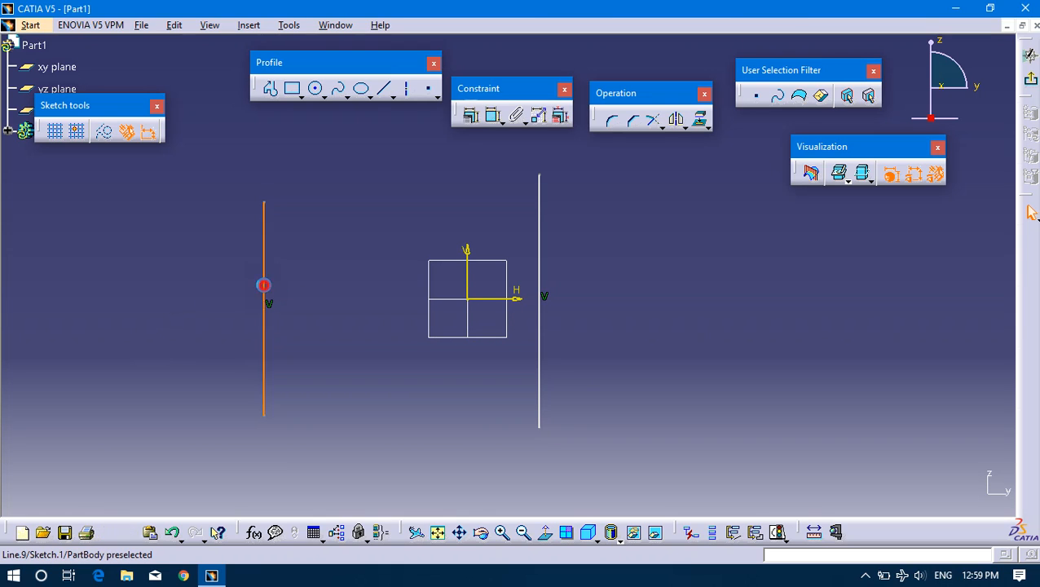
left_click(286, 239)
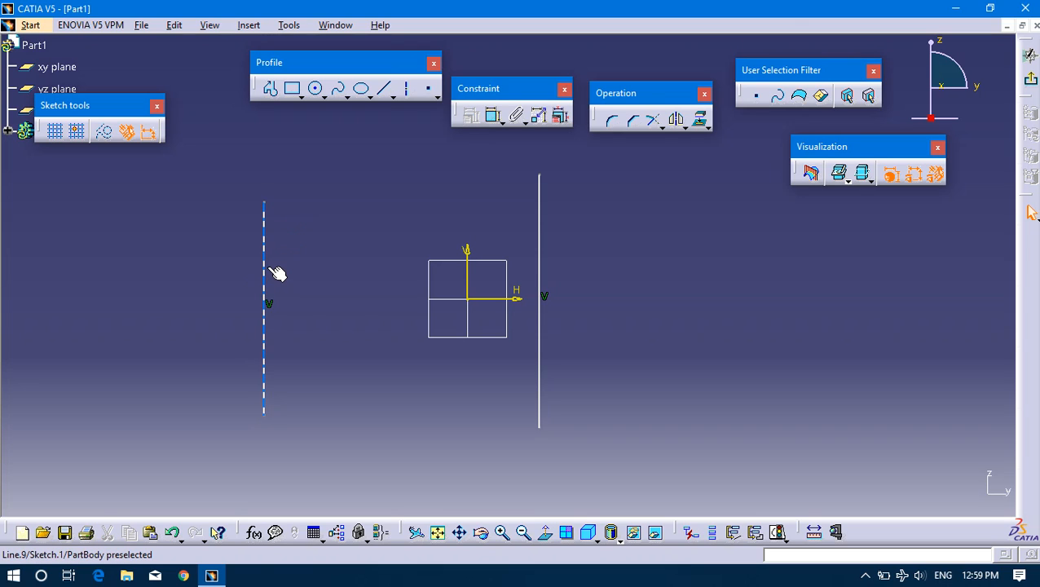
left_click(266, 273)
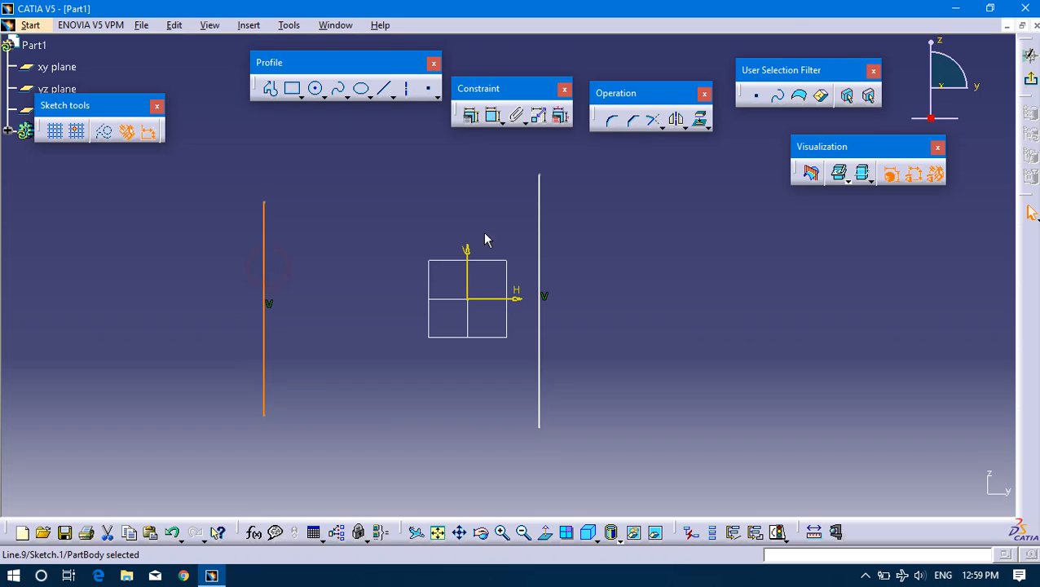
left_click(539, 218, "ctrl")
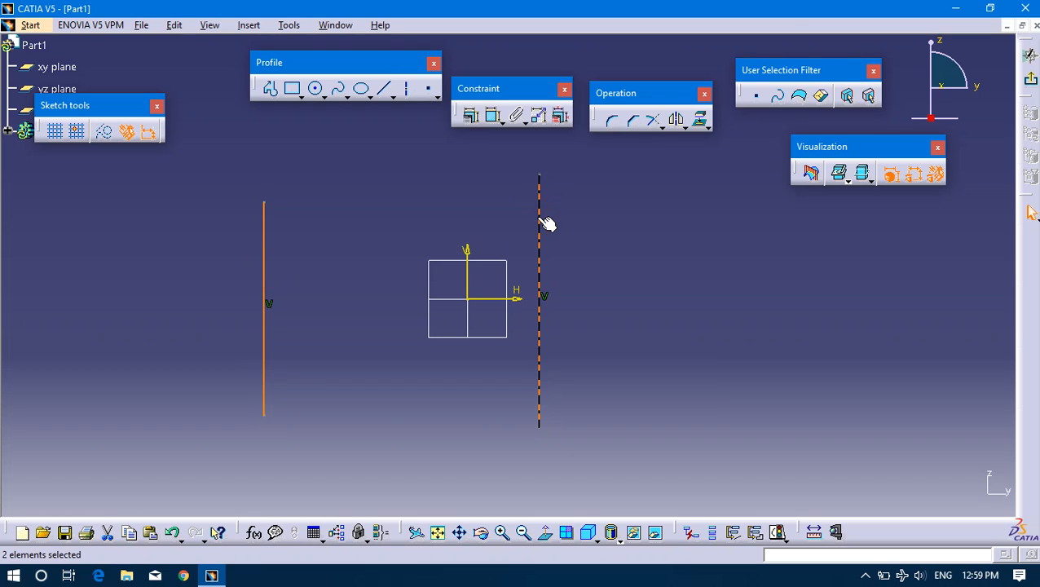
left_click(471, 274, "ctrl")
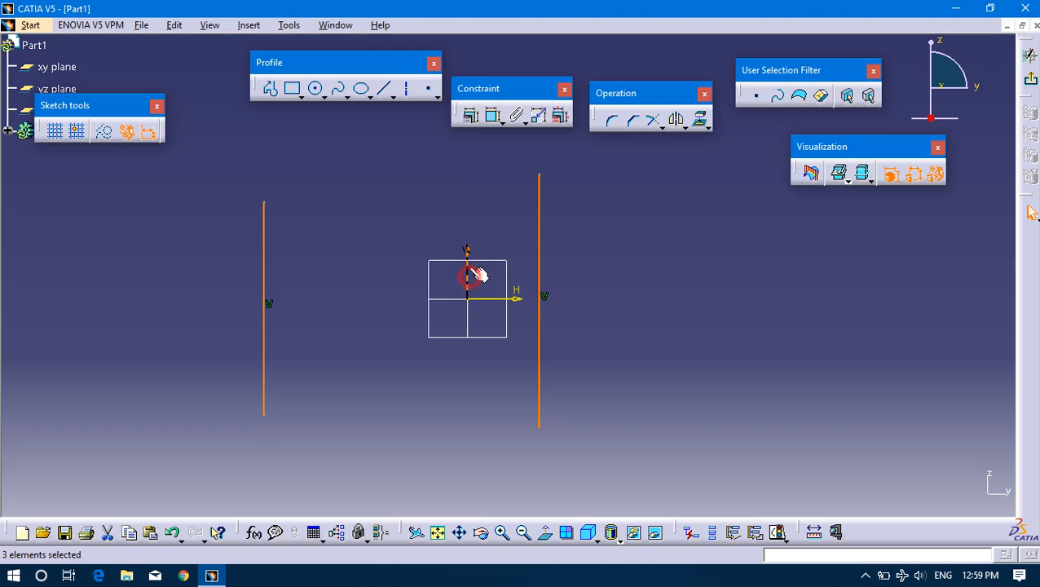
left_click(451, 202)
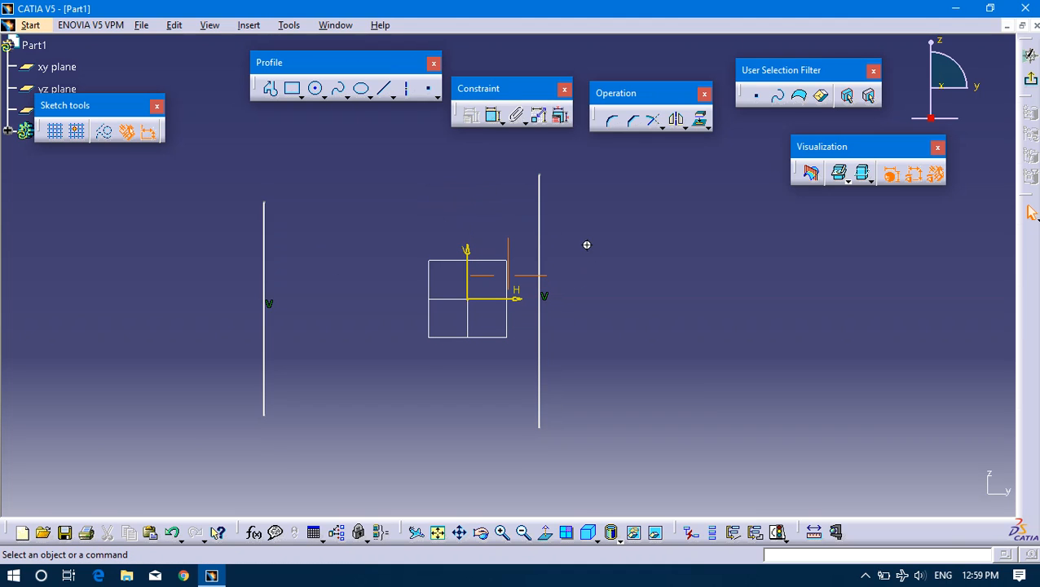
Constrain the two vertical lines to be symmetric about the V axis.
mouse_move(587, 246)
middle_mouse_down()
mouse_move(413, 255)
mouse_move(571, 238)
middle_mouse_up()
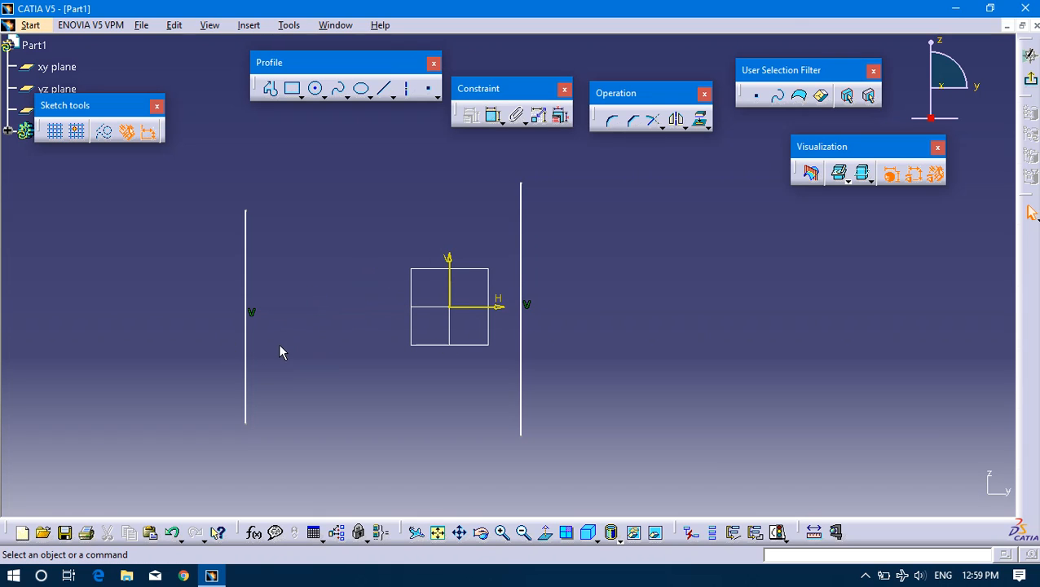
left_click(246, 388)
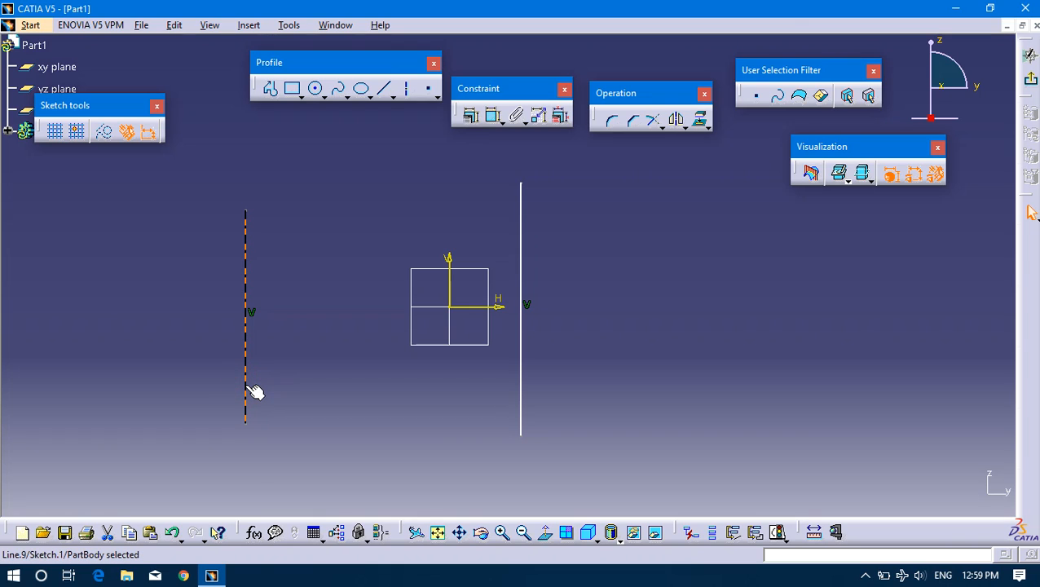
left_click(522, 290, "ctrl")
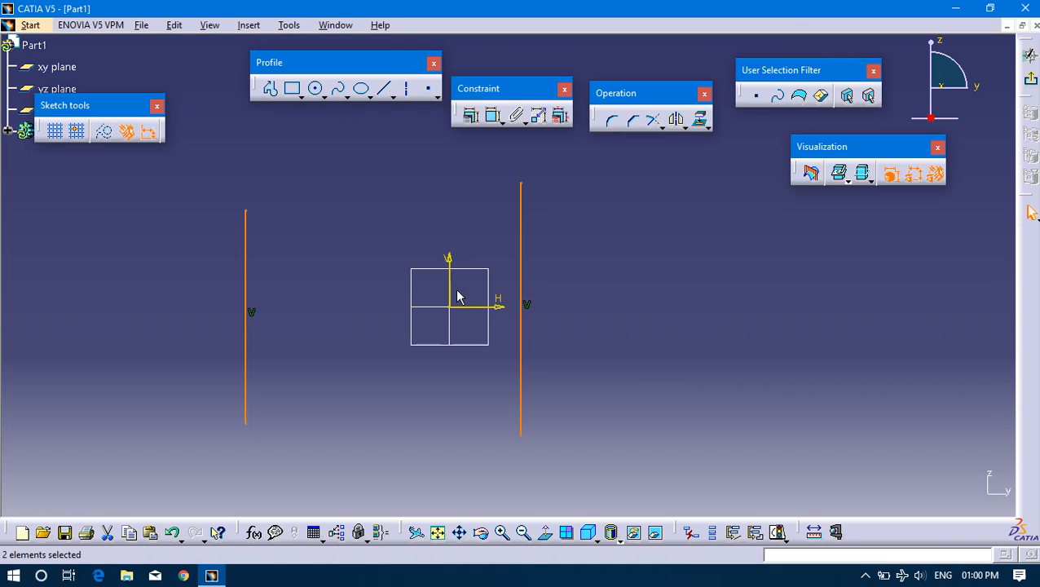
left_click(472, 117)
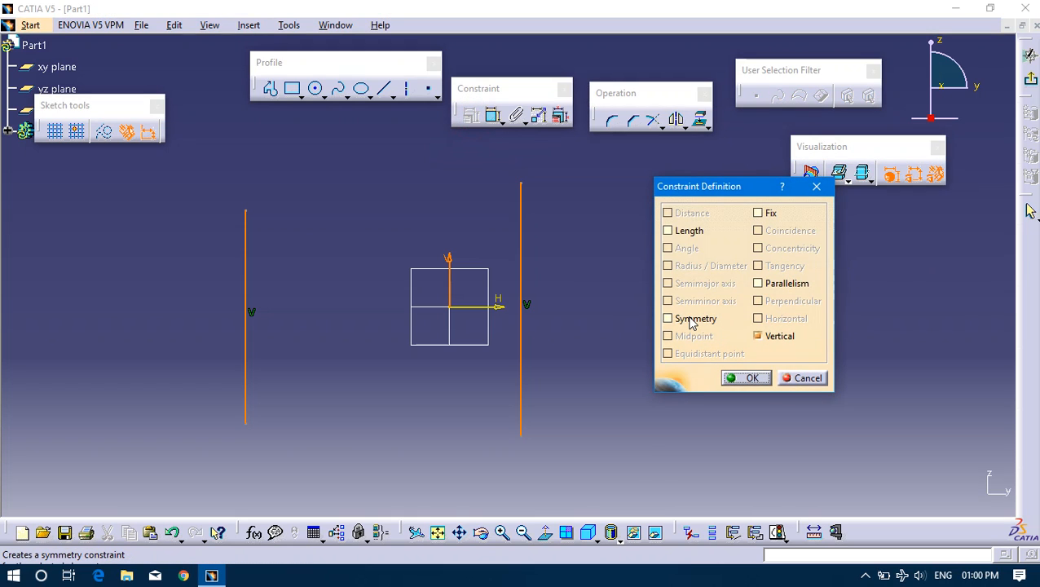
left_click(690, 319)
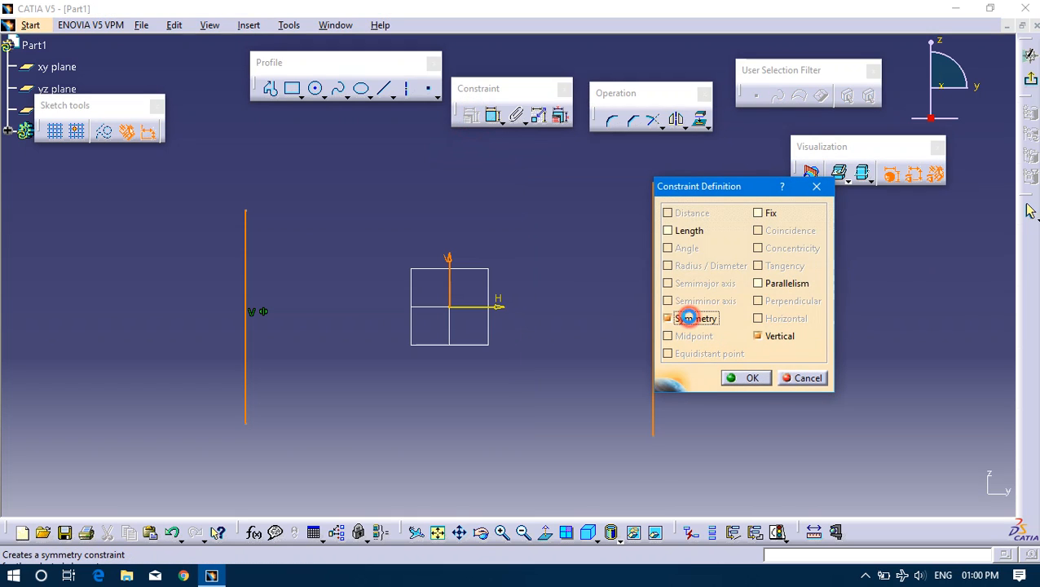
left_click(747, 375)
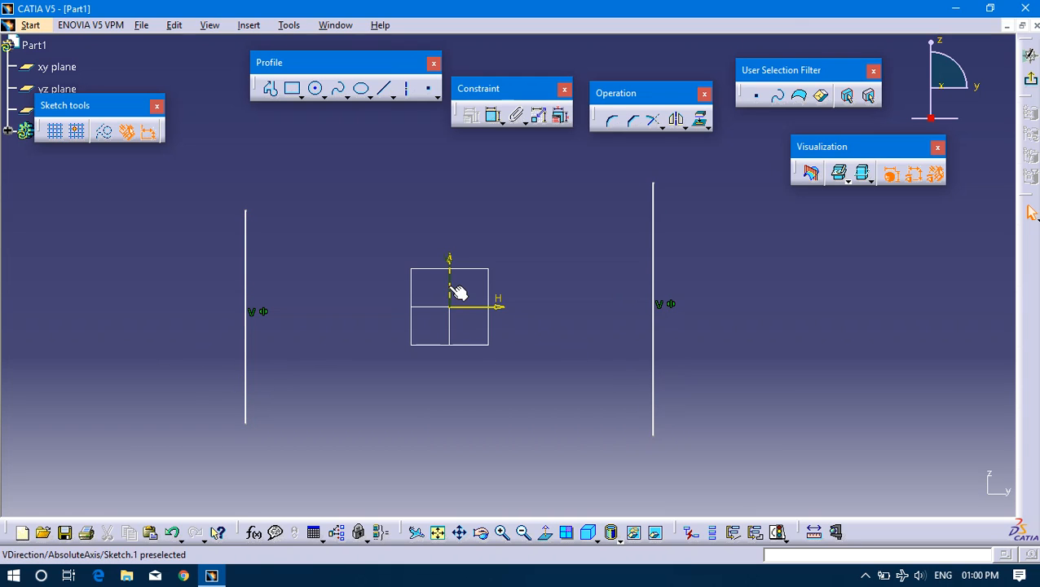
Move the line on the right closer to the V axis to test the symmetry, and delete both lines with their constraints.
left_click_drag(652, 434, 618, 434)
left_click(636, 311)
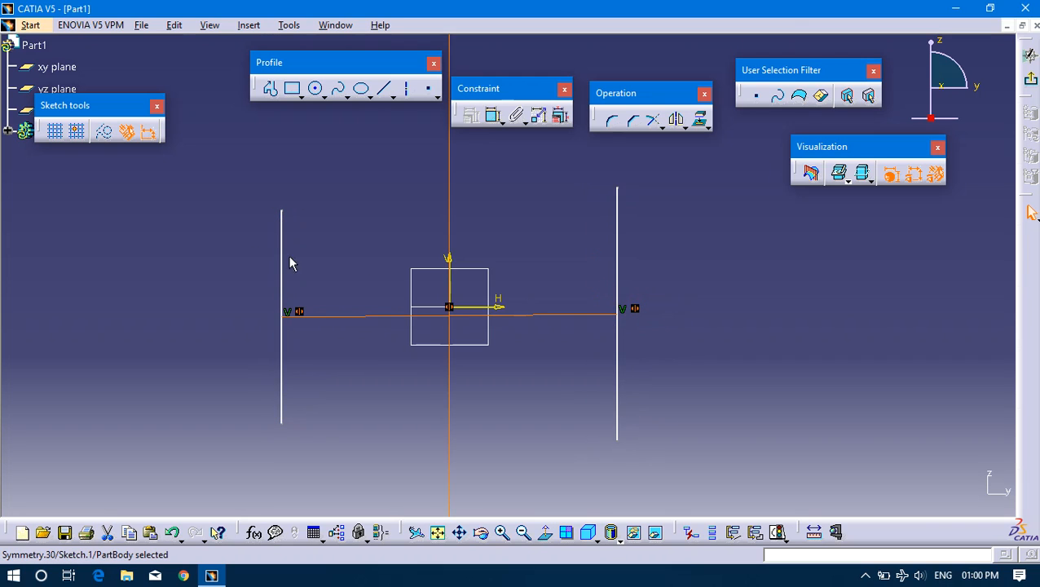
mouse_move(245, 175)
left_mouse_down()
mouse_move(622, 435)
mouse_move(653, 474)
left_mouse_up()
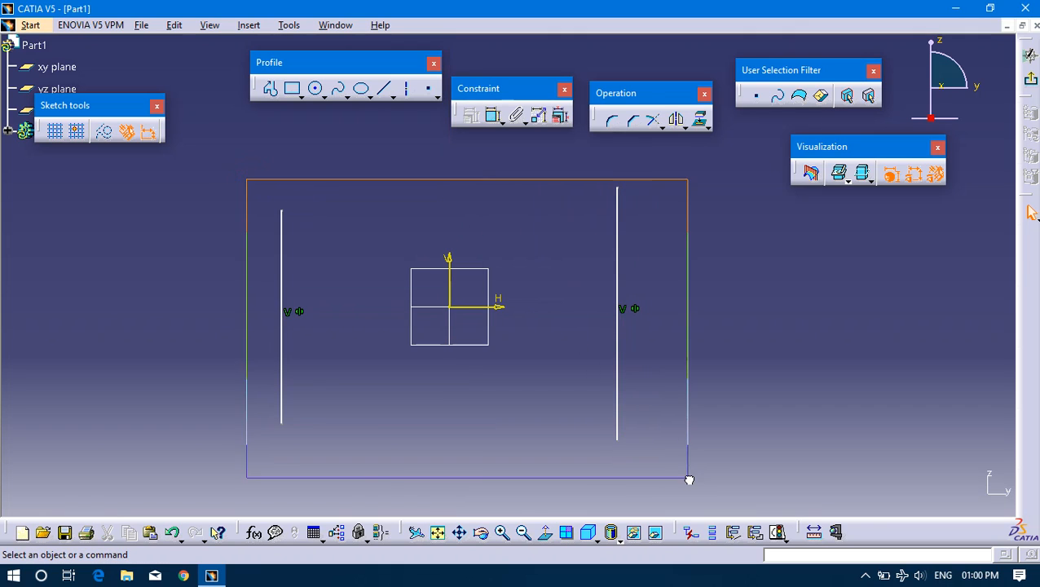
key("Delete")
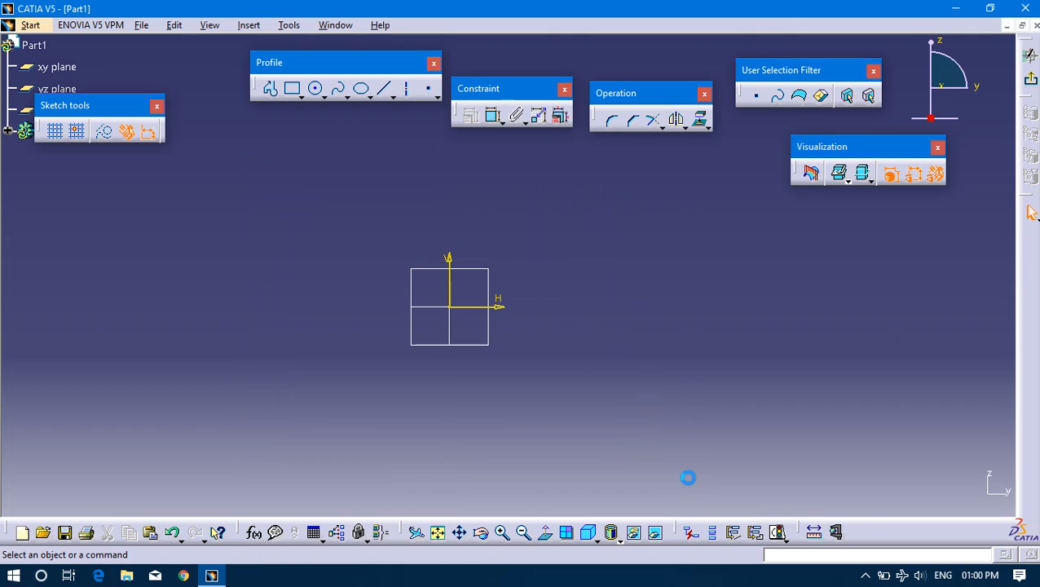
Sketch a long horizontal line about 79 mm below the H axis, extending across both sides of the V axis.
left_click(384, 87)
left_click(278, 402)
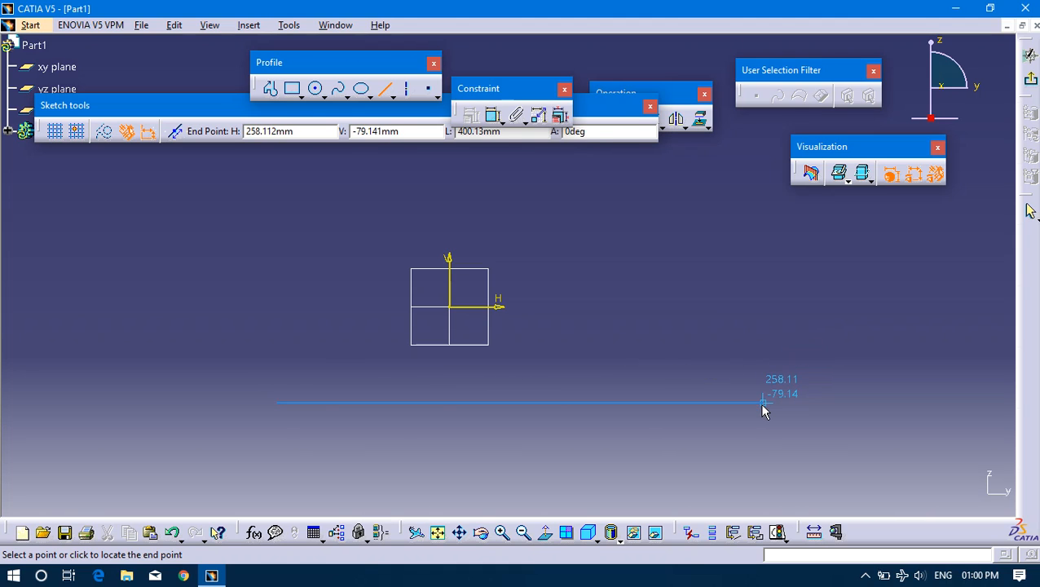
left_click(832, 403)
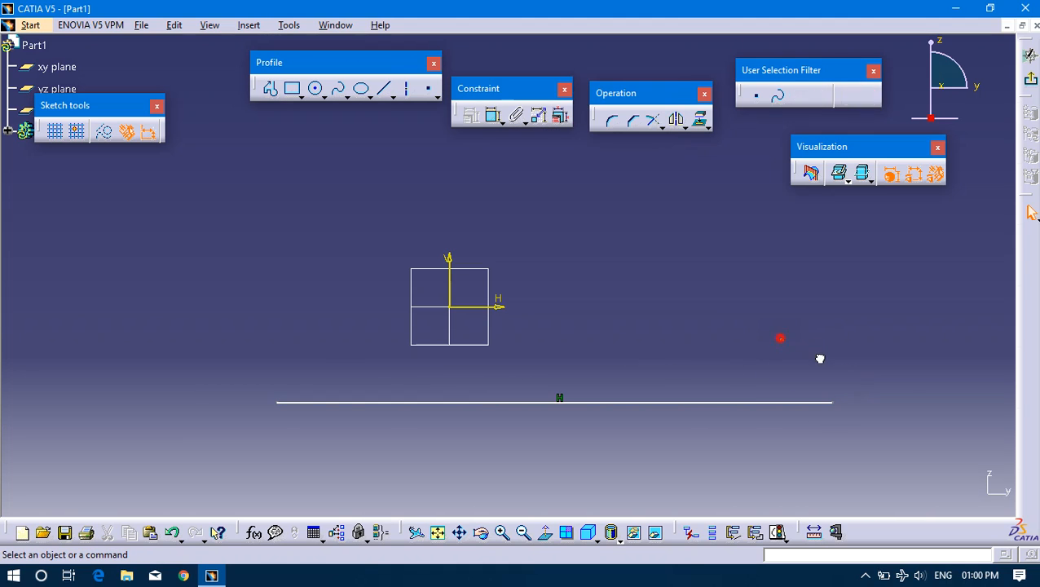
left_click(698, 403)
left_click(457, 148)
Place a point on the horizontal line, about 76 mm to the left of the V axis.
left_click(428, 89)
left_click(430, 92)
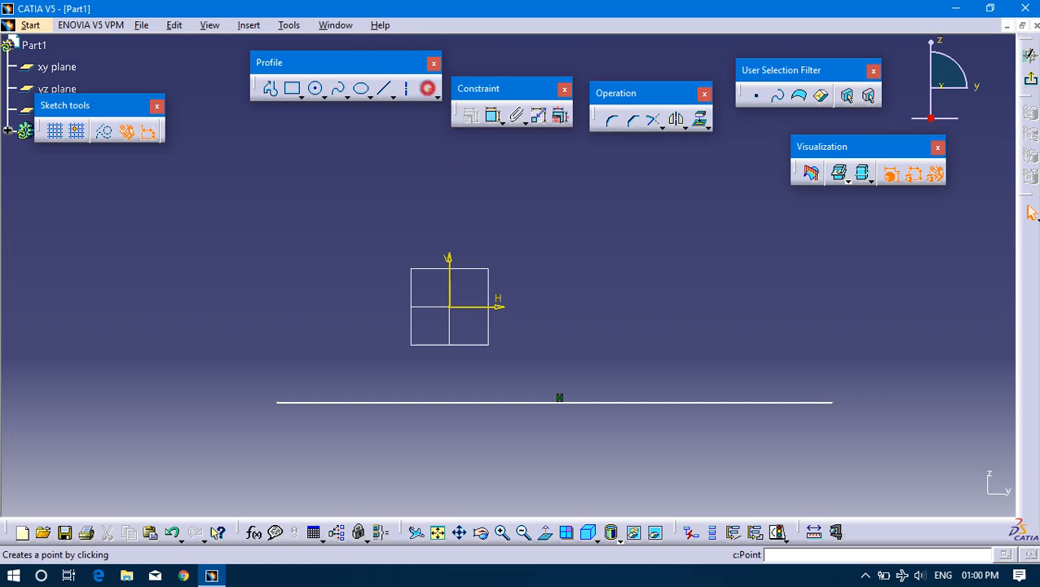
left_click(364, 401)
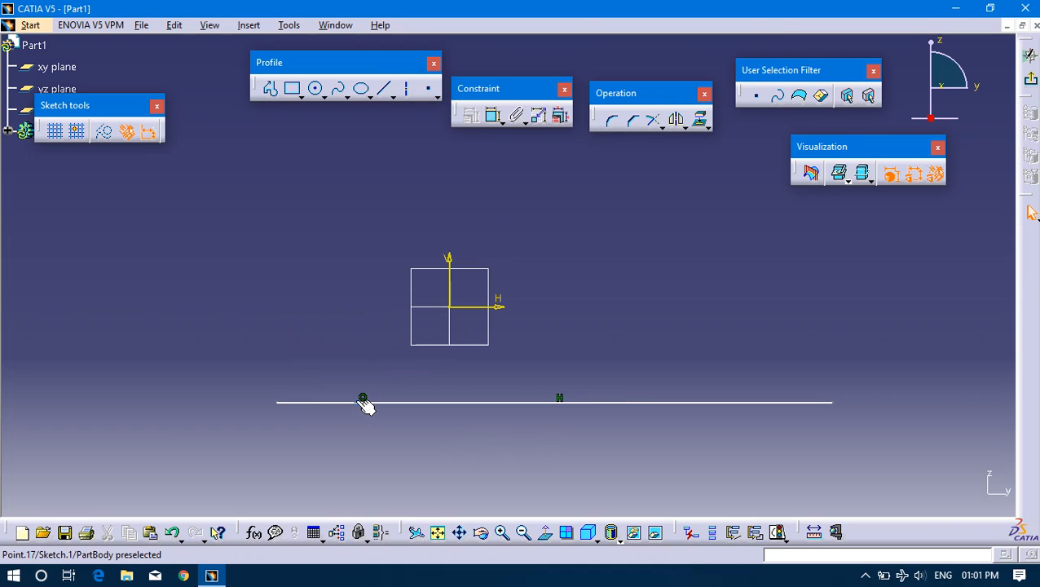
left_click(362, 400)
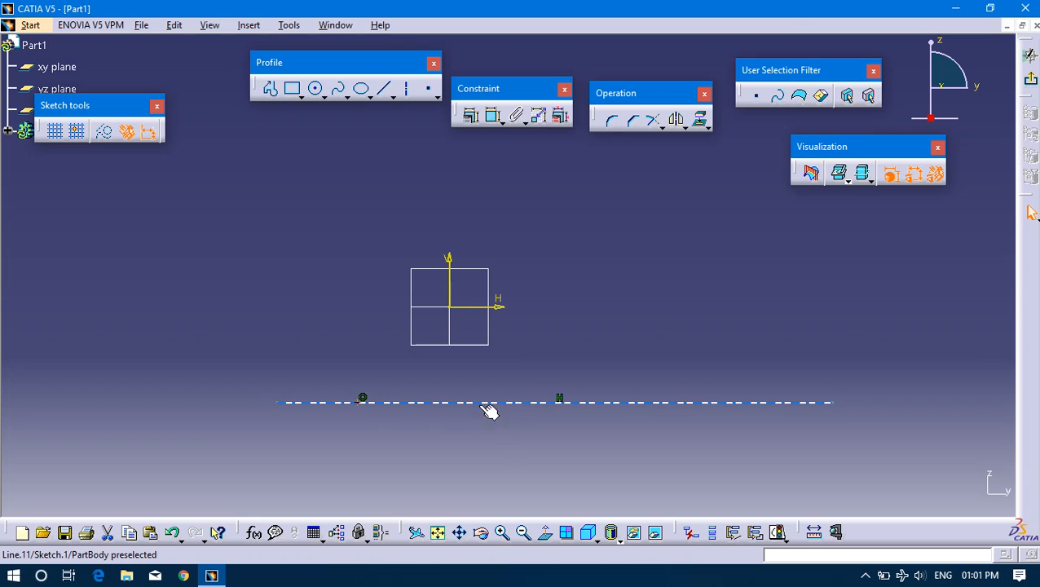
left_click(364, 405)
left_click(358, 401)
left_click(469, 450)
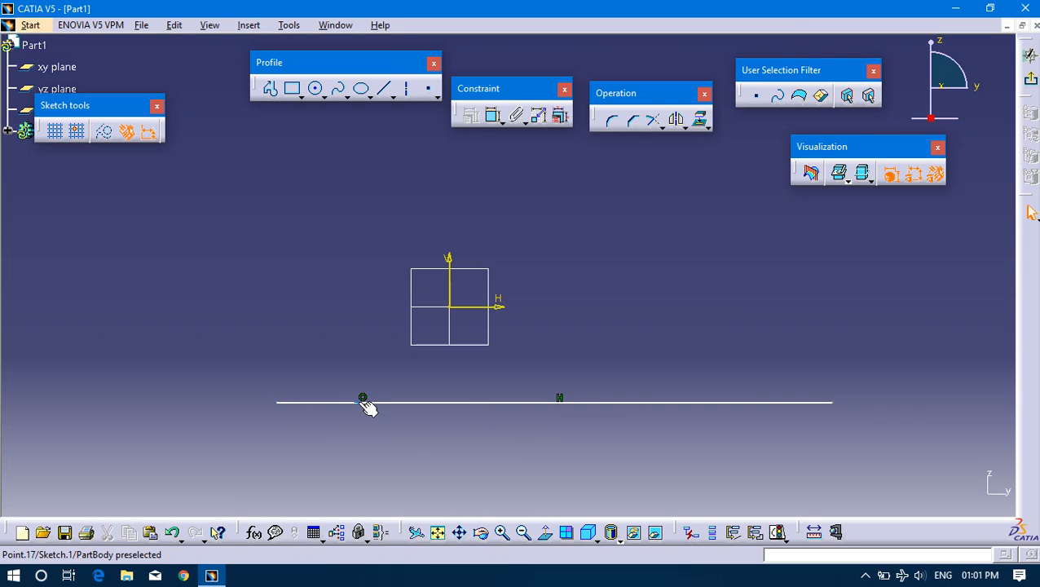
Apply a Midpoint constraint between the point and the horizontal line.
left_click(360, 401)
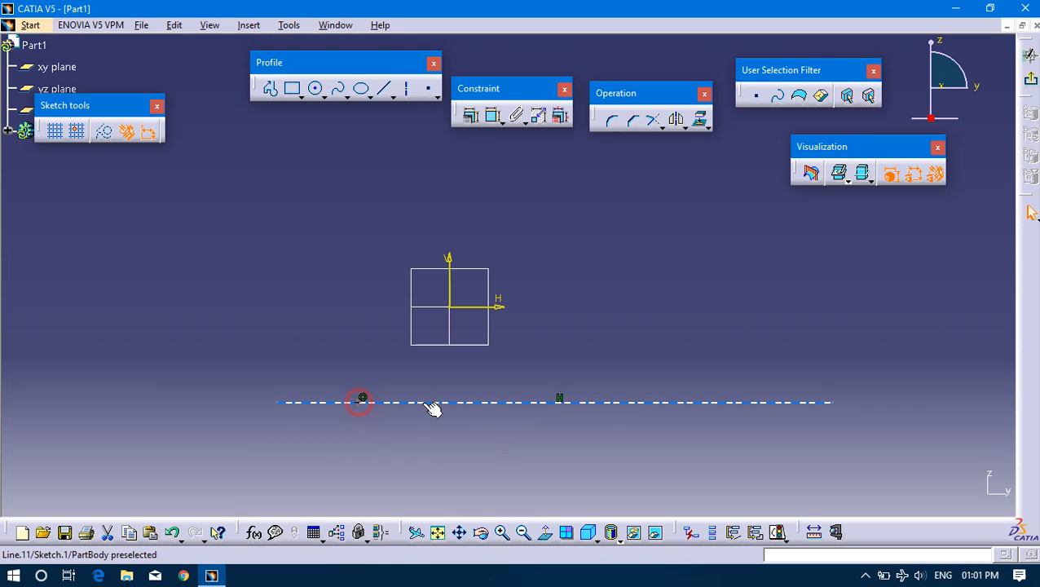
left_click(507, 402, "ctrl")
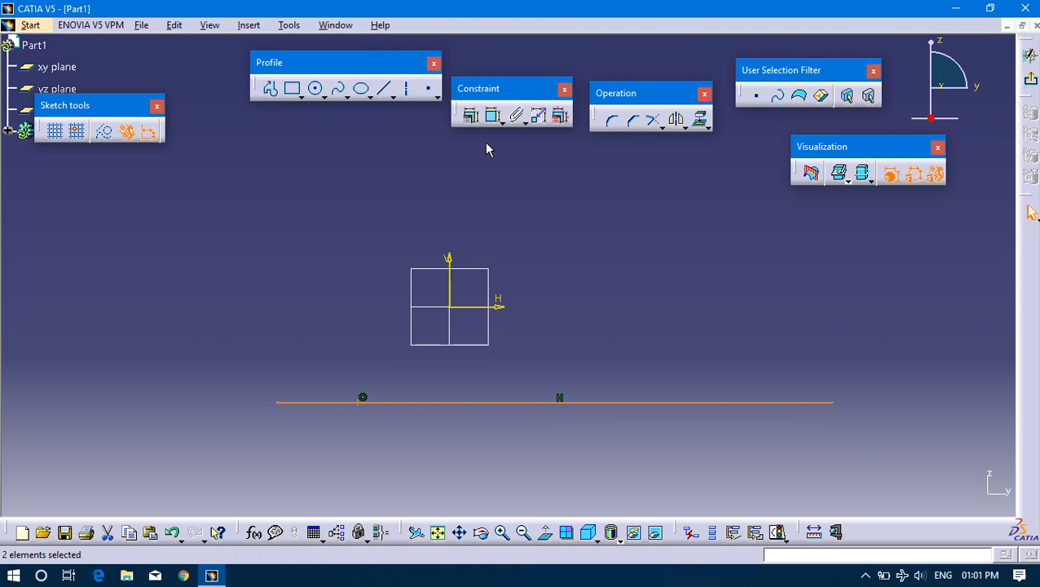
left_click(470, 115)
left_click_drag(699, 185, 642, 172)
left_click(629, 323)
left_click(688, 365)
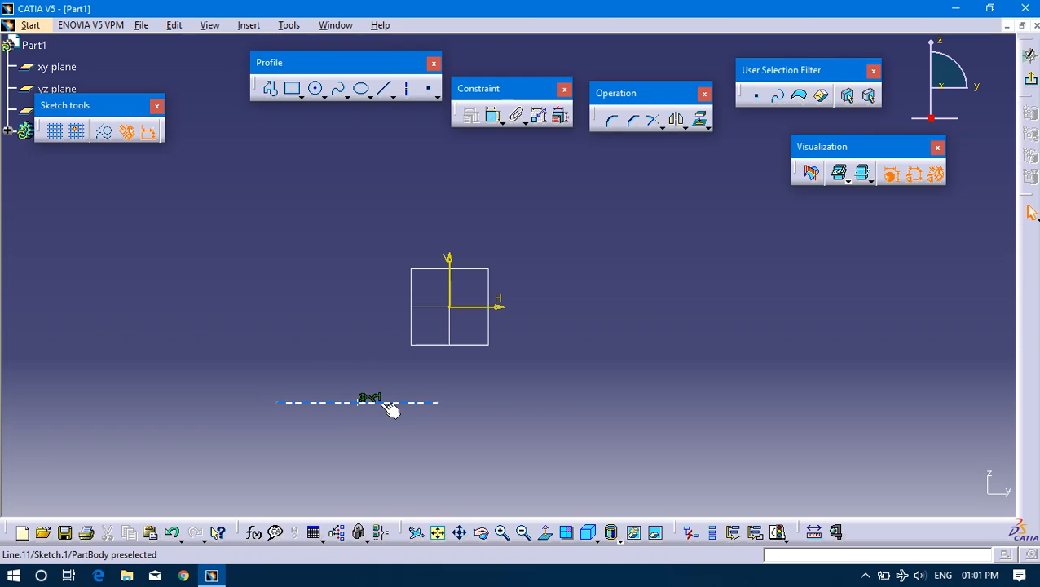
Move the midpoint to the right past the V axis to stretch the line, and delete the line, its point and their constraints.
left_click(388, 403)
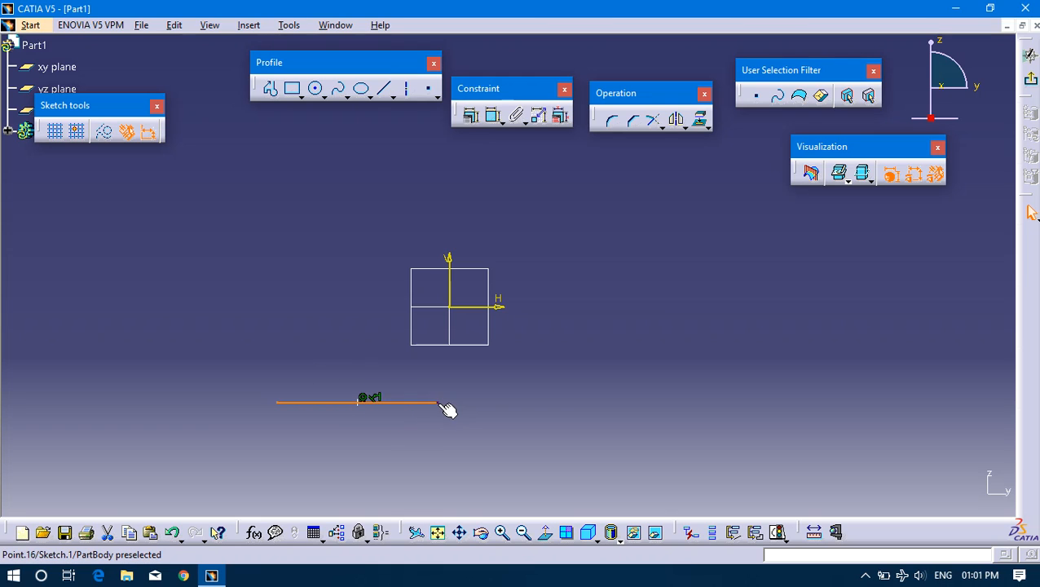
left_click_drag(367, 402, 531, 410)
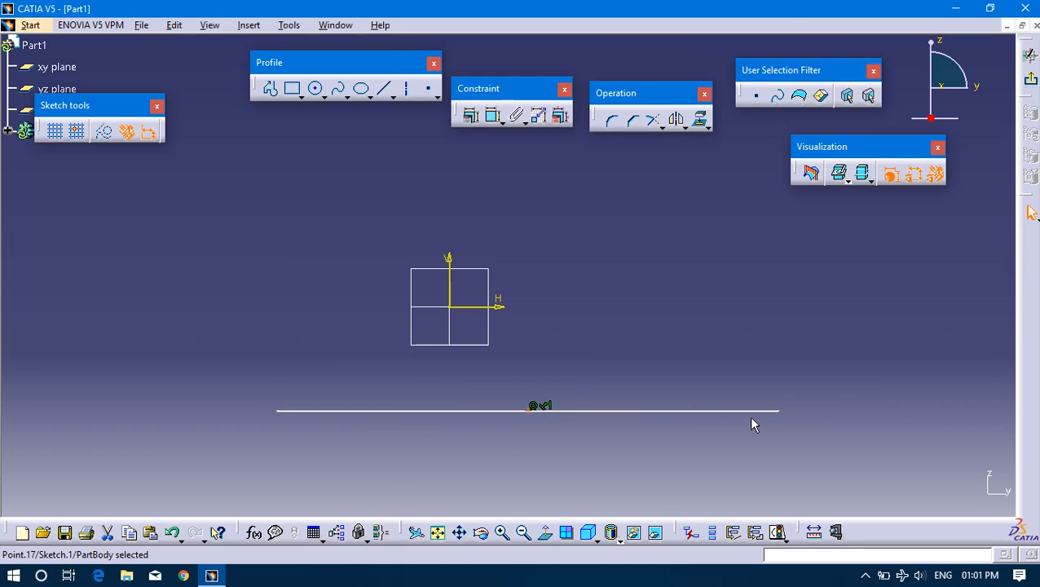
left_click(536, 417)
left_click(599, 337)
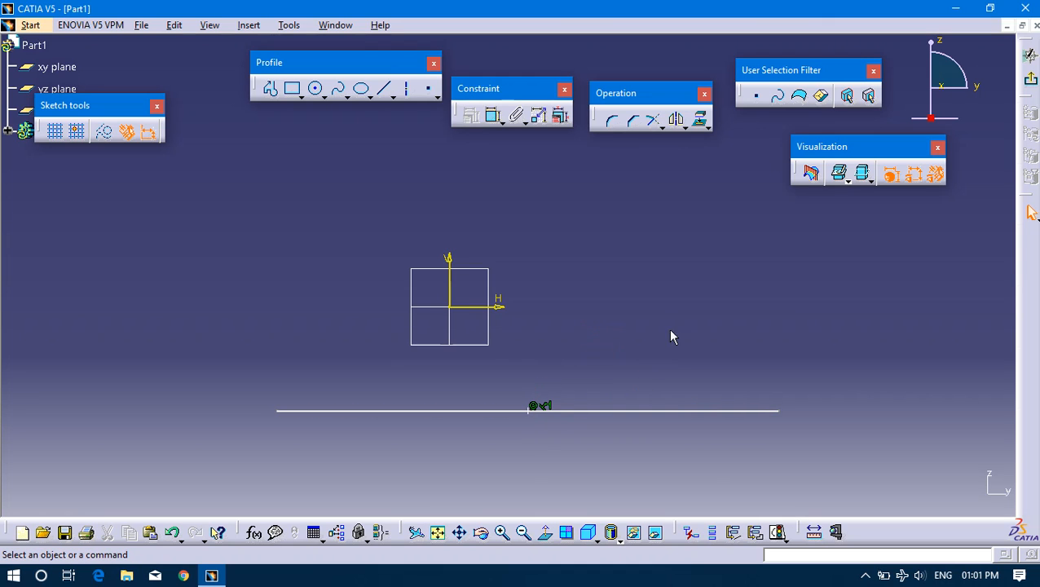
left_click_drag(691, 431, 869, 456)
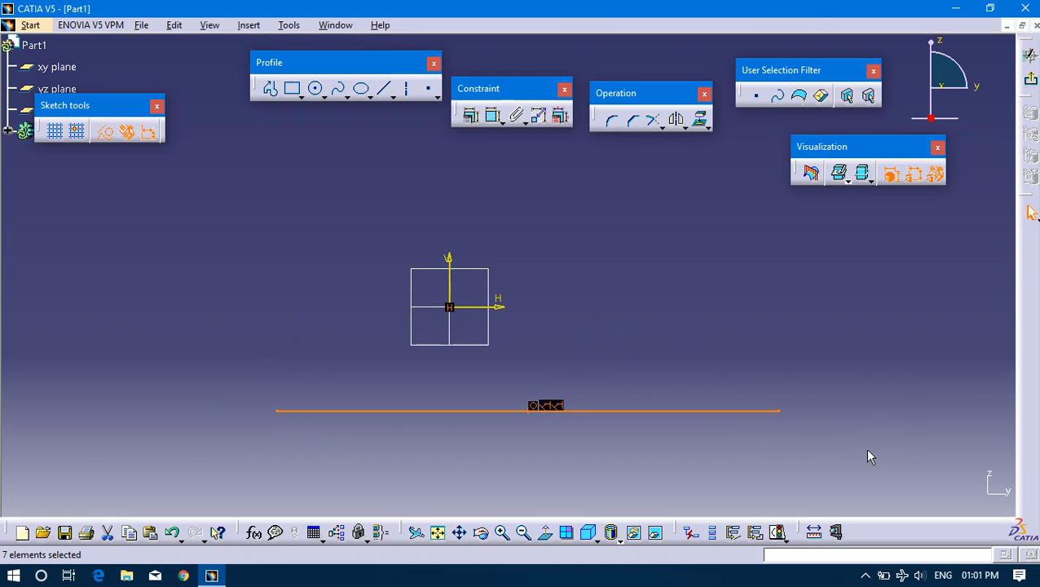
key("Delete")
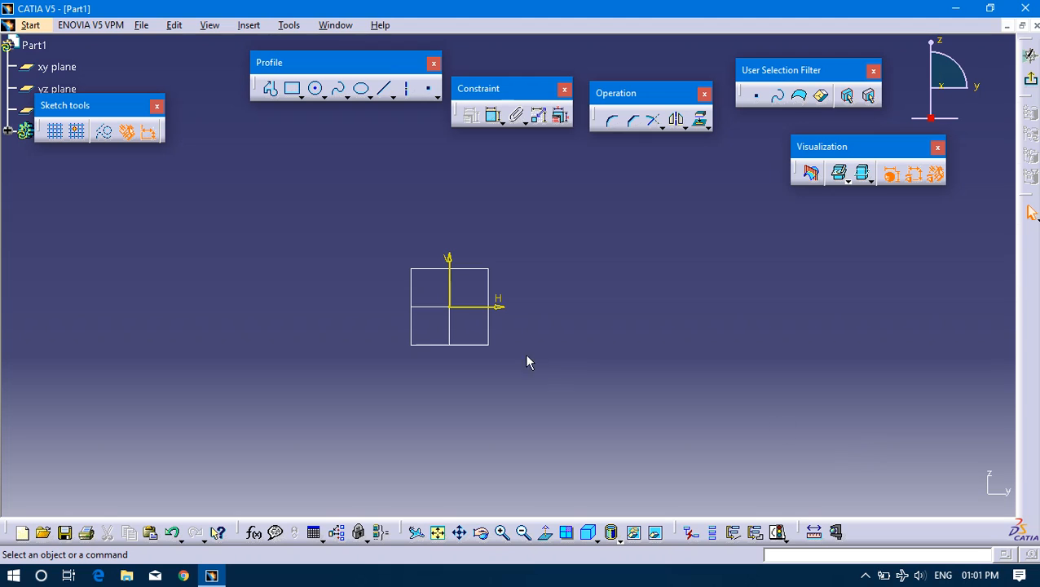
left_click(384, 88)
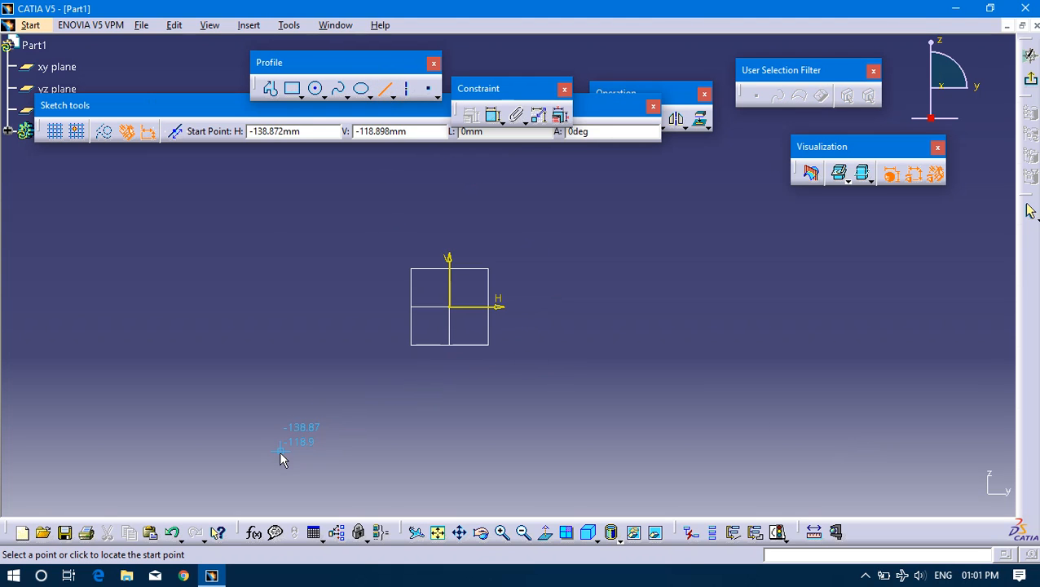
left_click(262, 389)
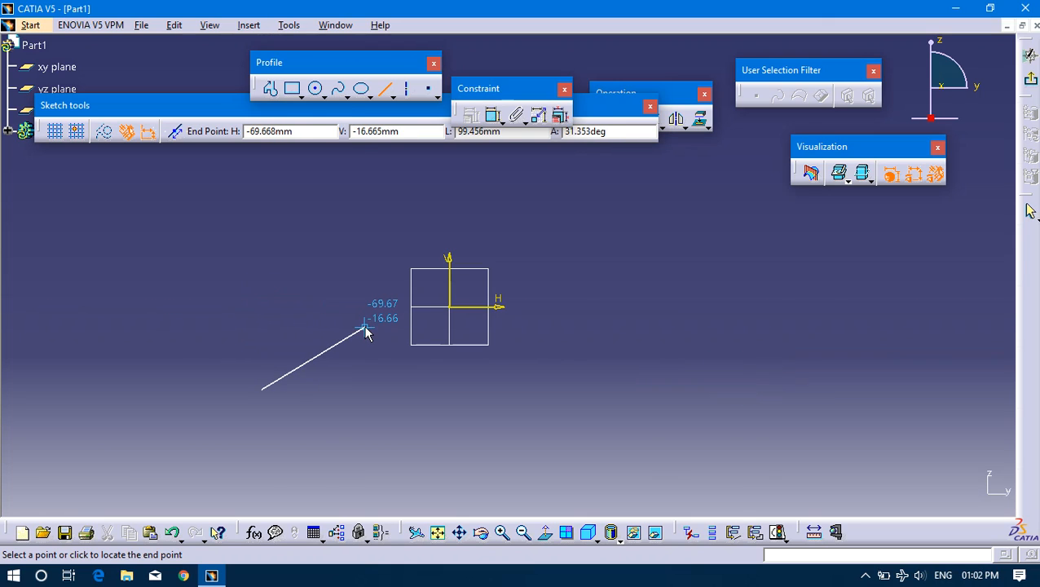
key("Escape")
Sketch a circle with a radius of about 109 mm centred on the sketch origin.
left_click(314, 90)
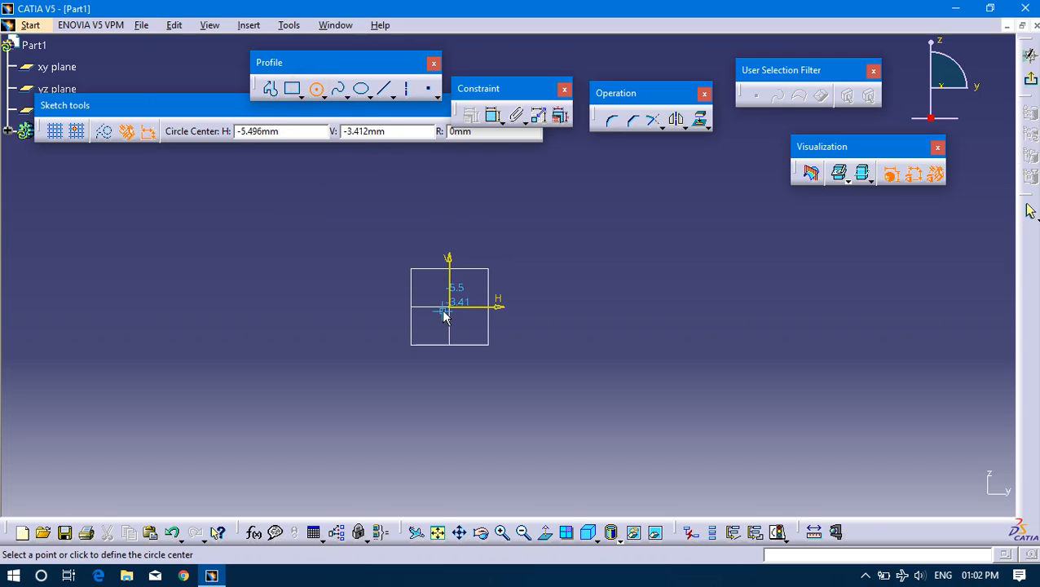
left_click(450, 308)
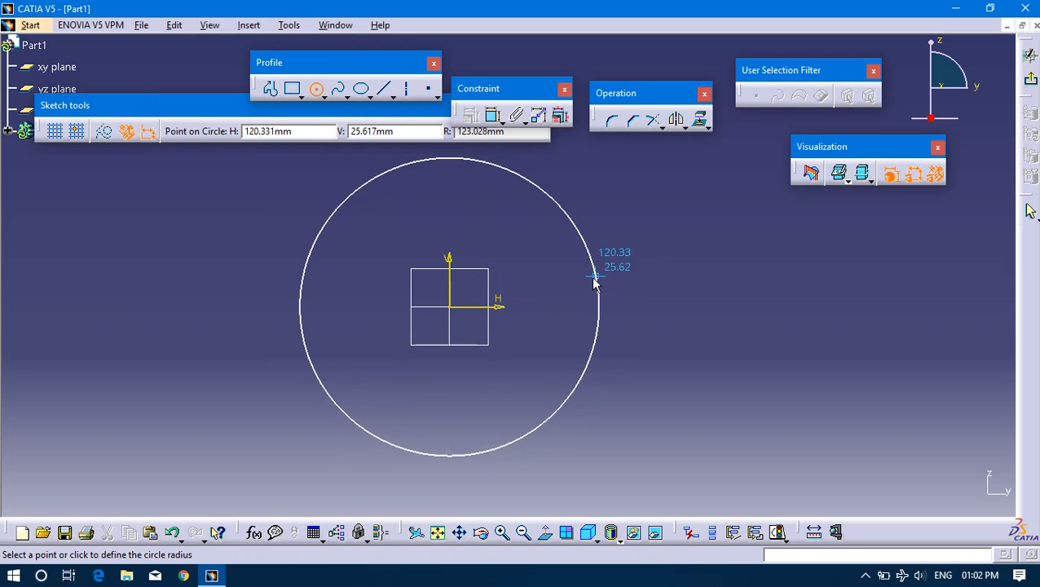
left_click(580, 291)
left_click(727, 266)
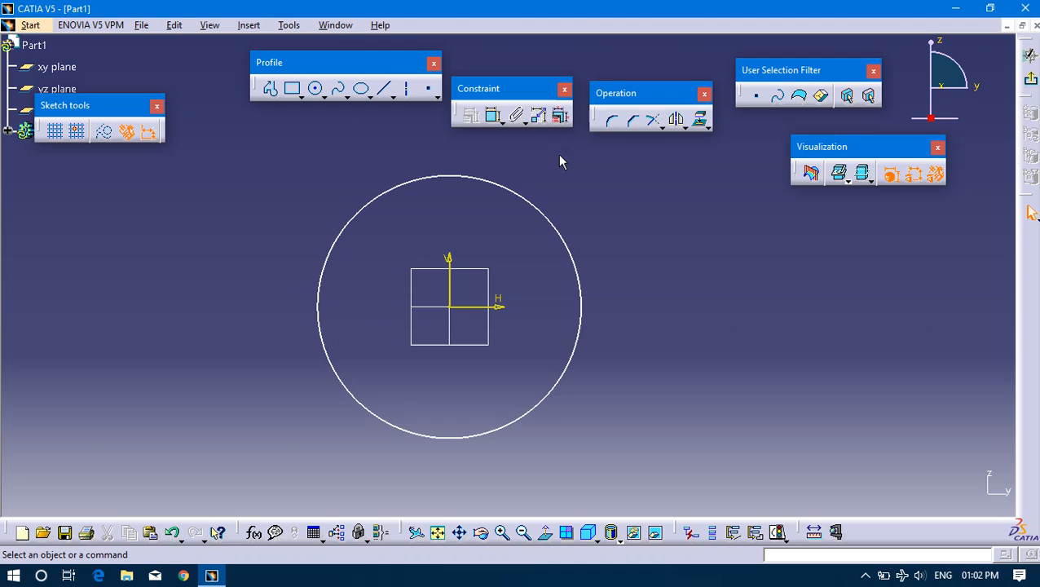
Dimension the circle's radius, placing the dimension outside the circle at its lower right.
left_click(511, 188)
left_click(493, 115)
left_click(650, 401)
middle_click_drag(294, 213, 315, 221)
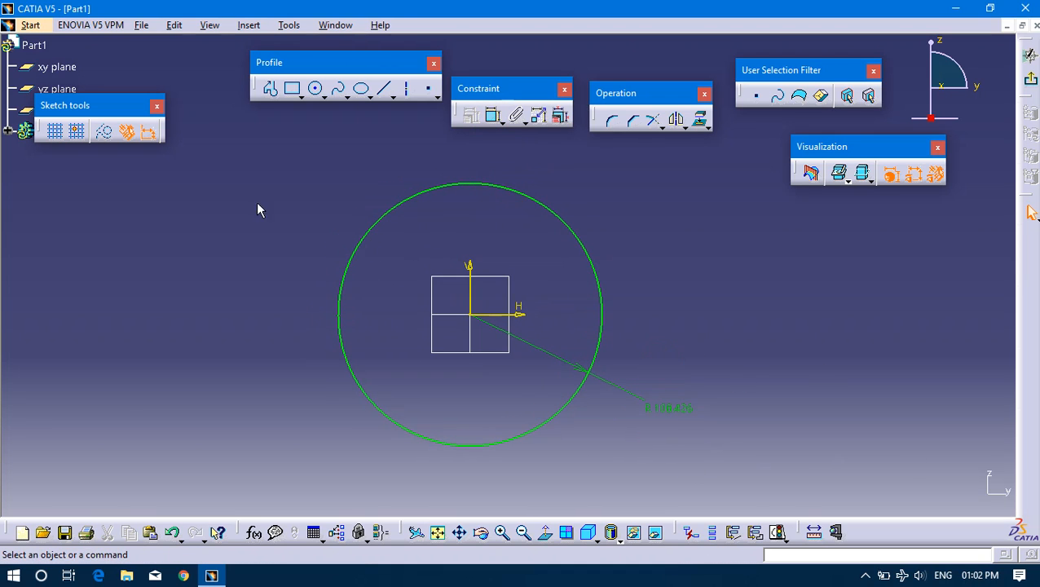
Place three points on the circle, two near its top either side of the V axis and one upper right, and delete the stray point outside.
left_click(426, 89)
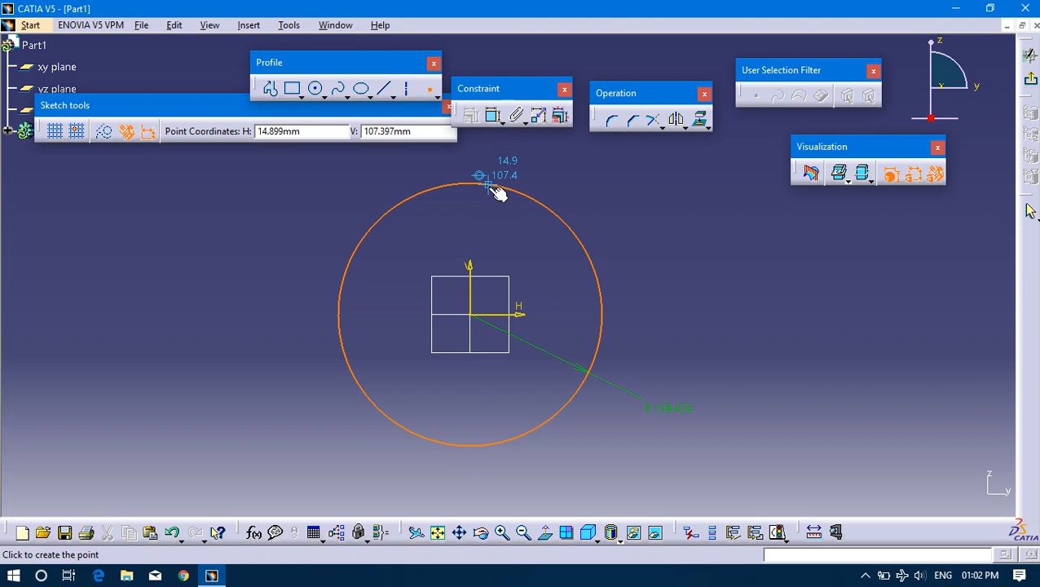
left_click(493, 179)
left_click(428, 90)
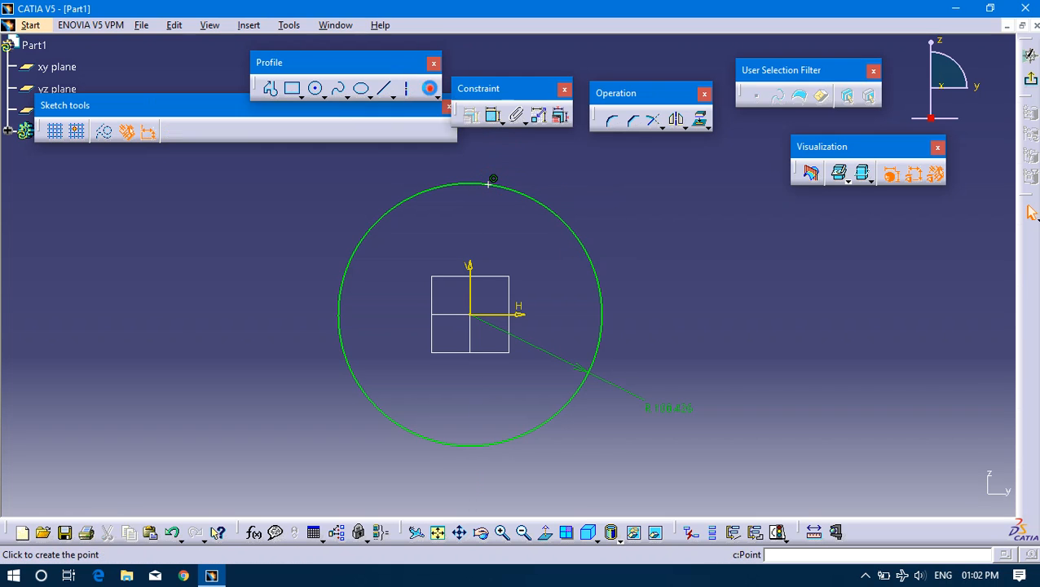
left_click(580, 235)
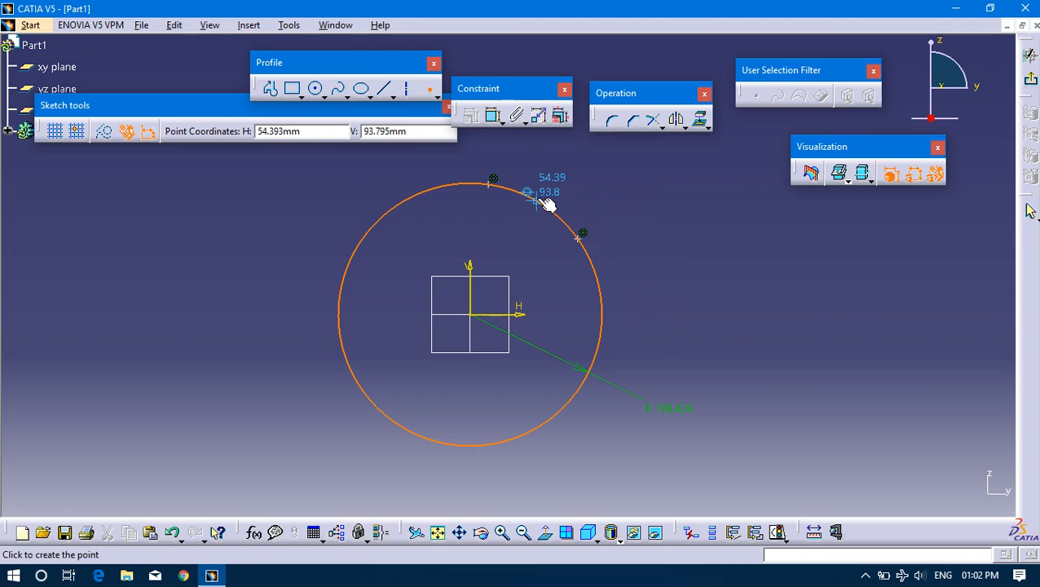
left_click(447, 185)
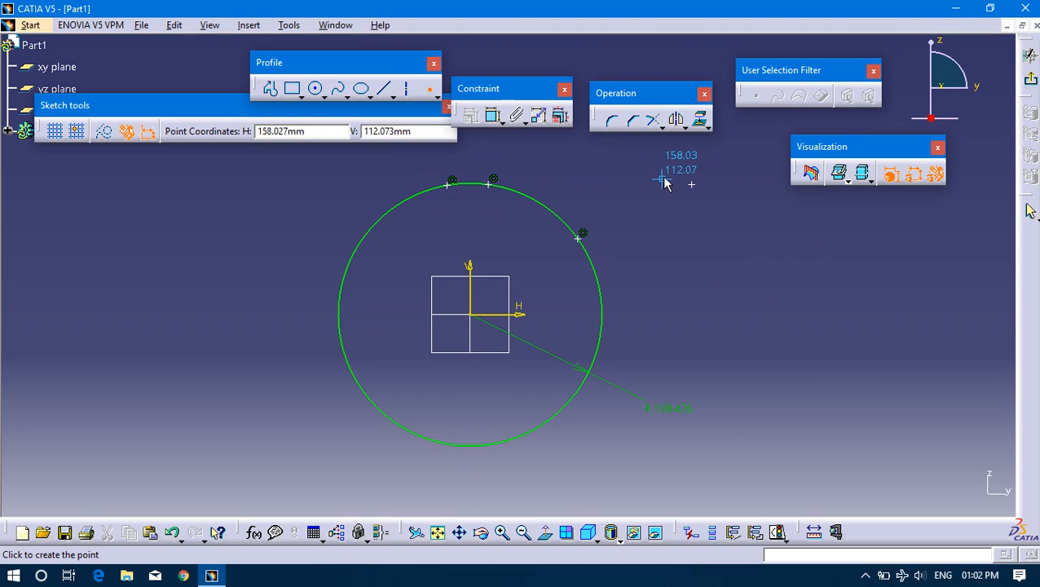
key("Escape")
left_click_drag(665, 185, 719, 220)
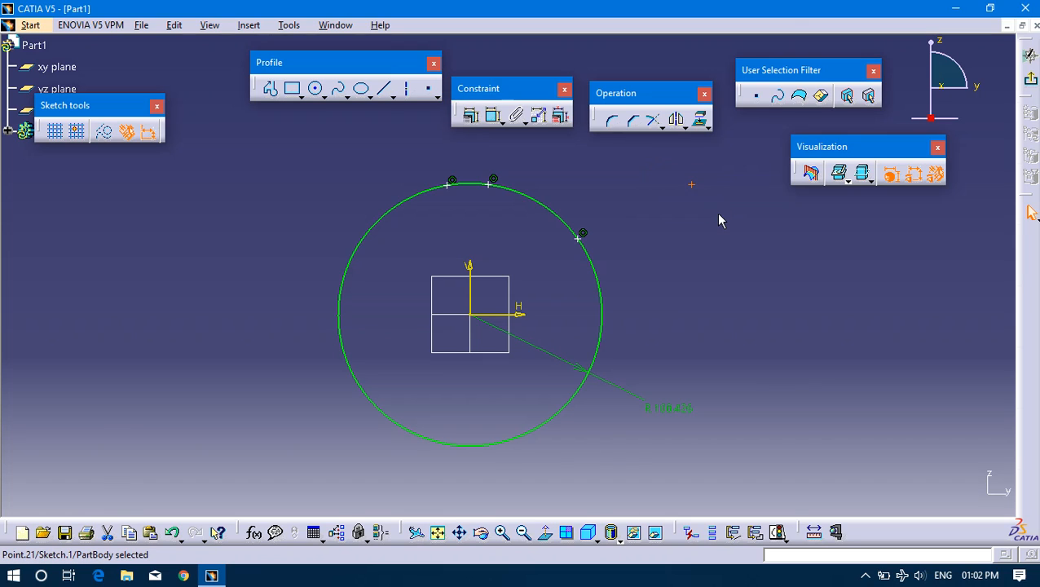
key("Delete")
Select the three points on the circle together, starting with the one left of the V axis and ending with the upper-right one.
left_click(450, 187)
left_click(498, 189, "ctrl")
left_click(584, 238, "ctrl")
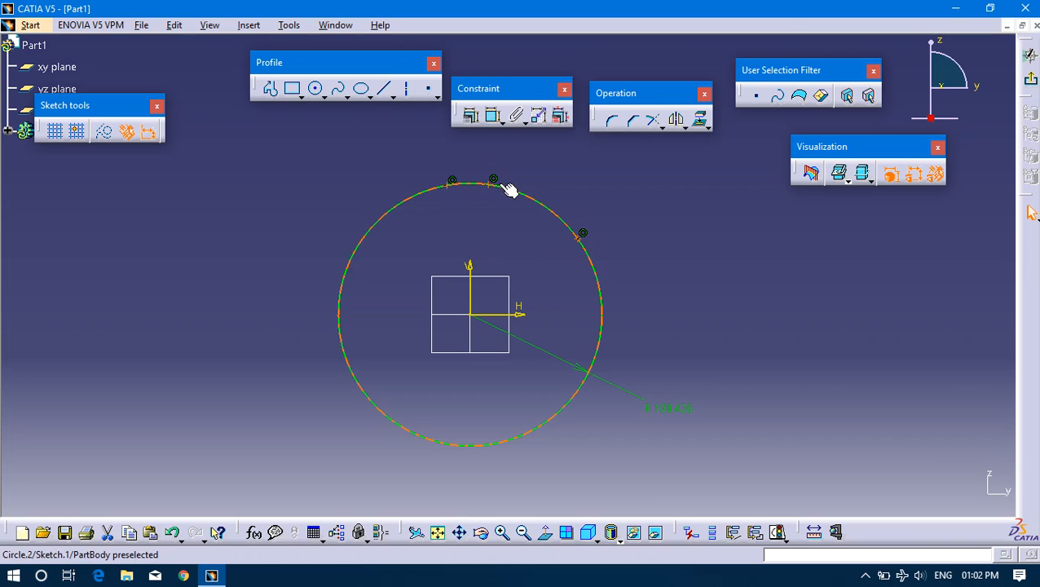
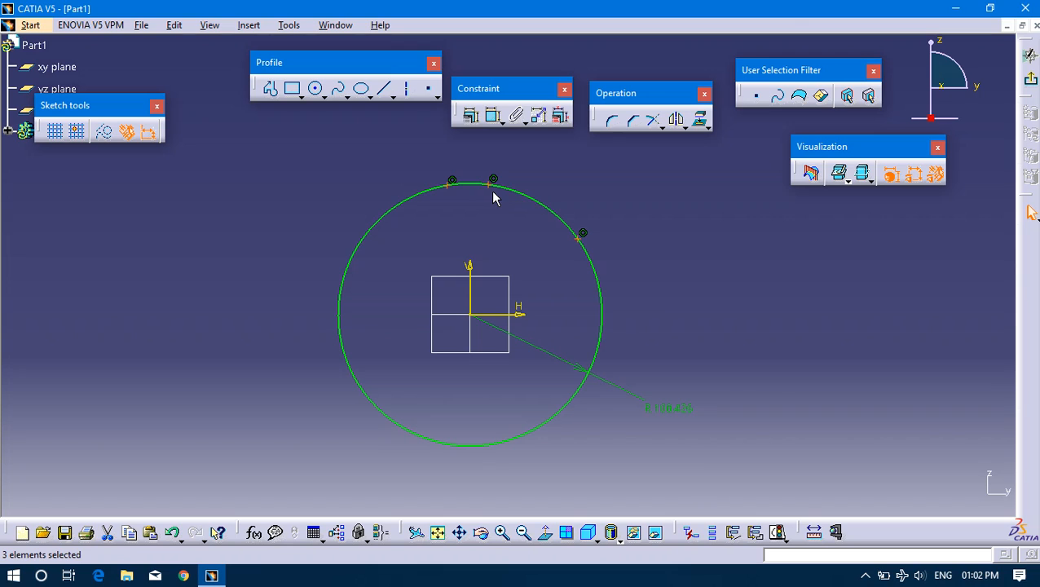
left_click(472, 116)
left_click_drag(661, 174, 767, 173)
left_click(728, 340)
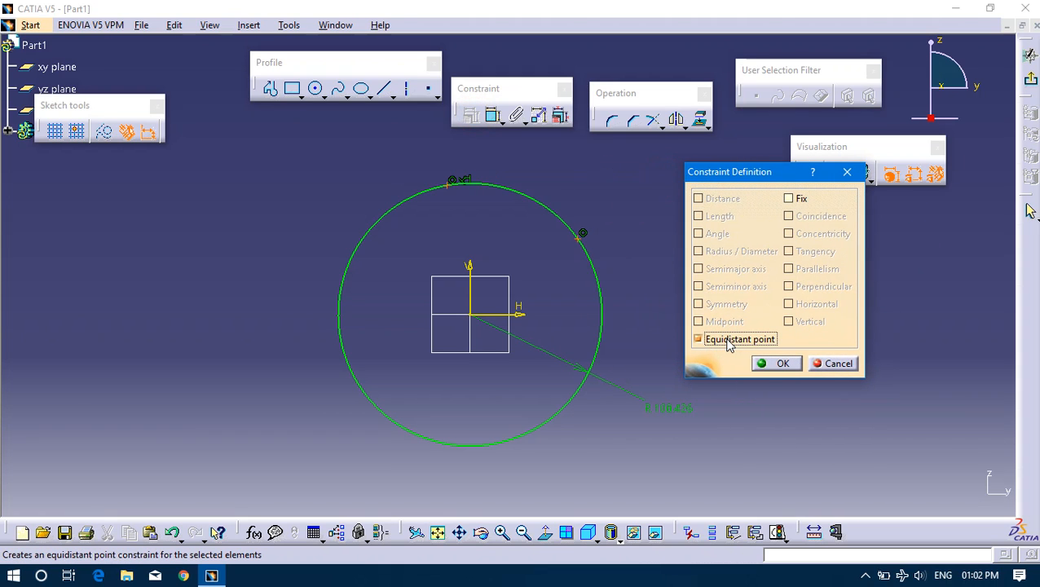
left_click(835, 365)
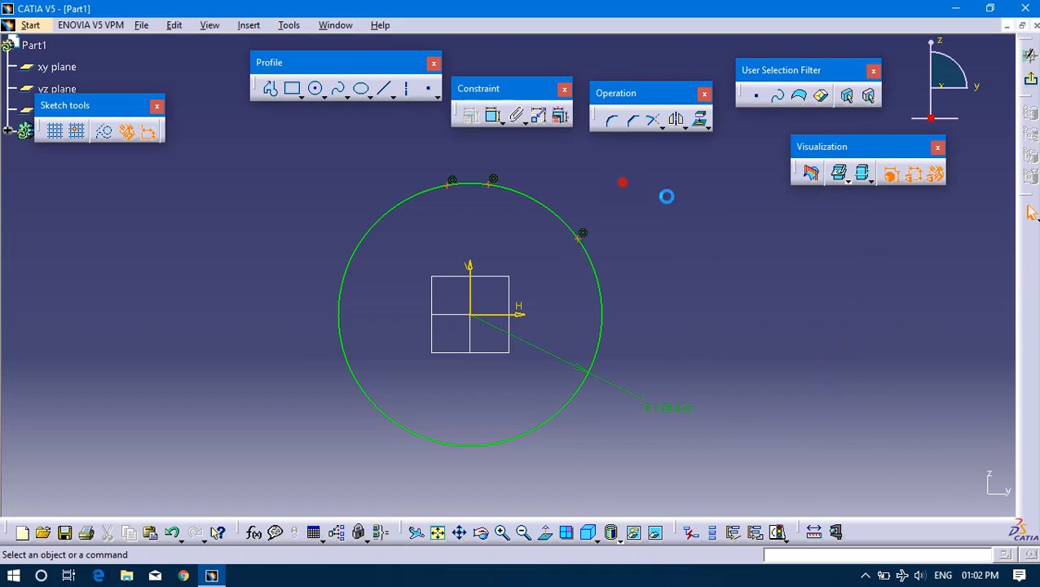
Apply an Equidistant point constraint to the circle's three points, selecting the outer two first and the one right of the V axis last.
left_click(452, 184)
left_click(580, 238, "ctrl")
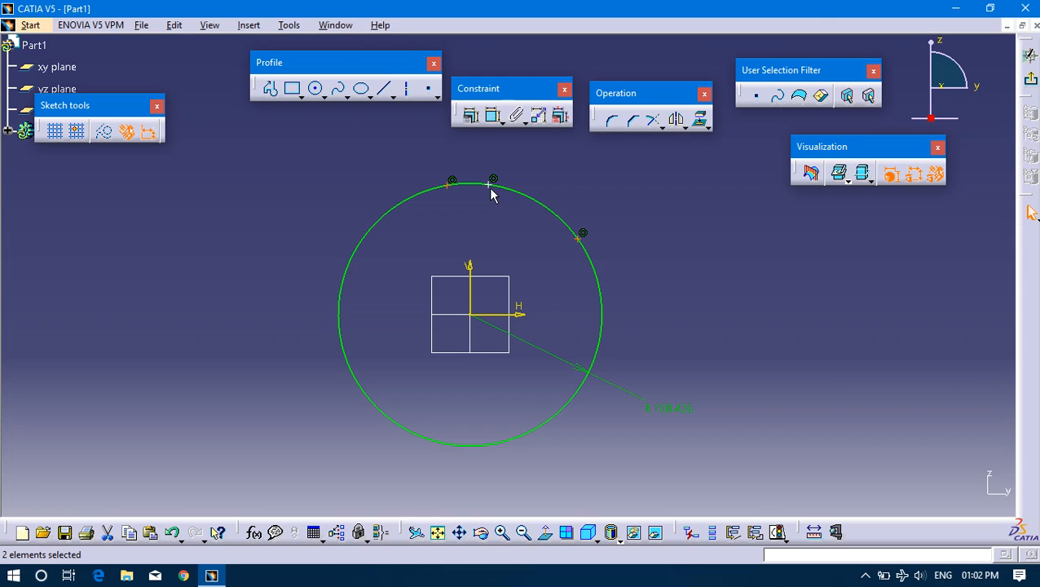
left_click(490, 188, "ctrl")
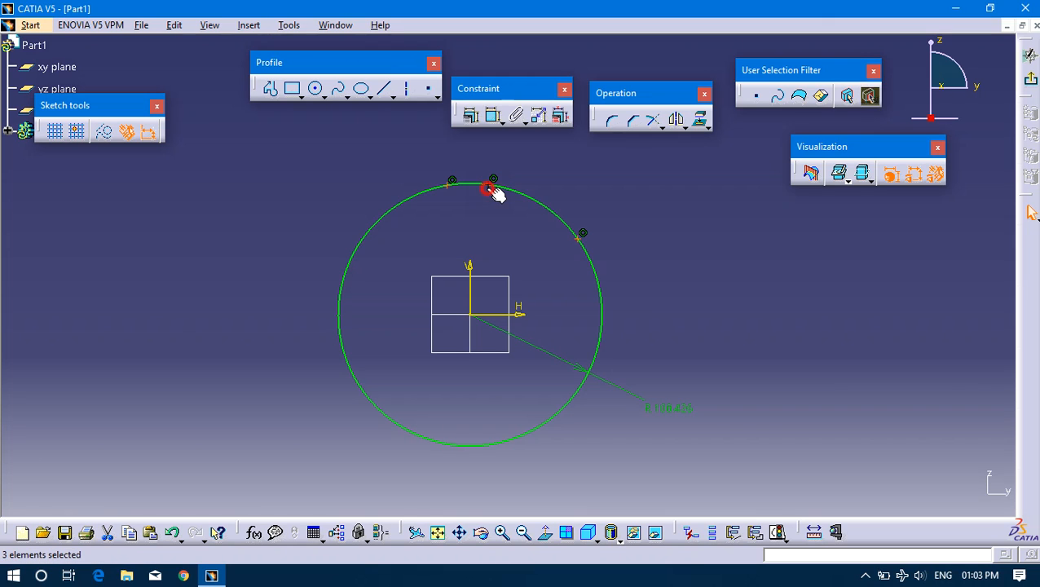
left_click(471, 118)
left_click(698, 339)
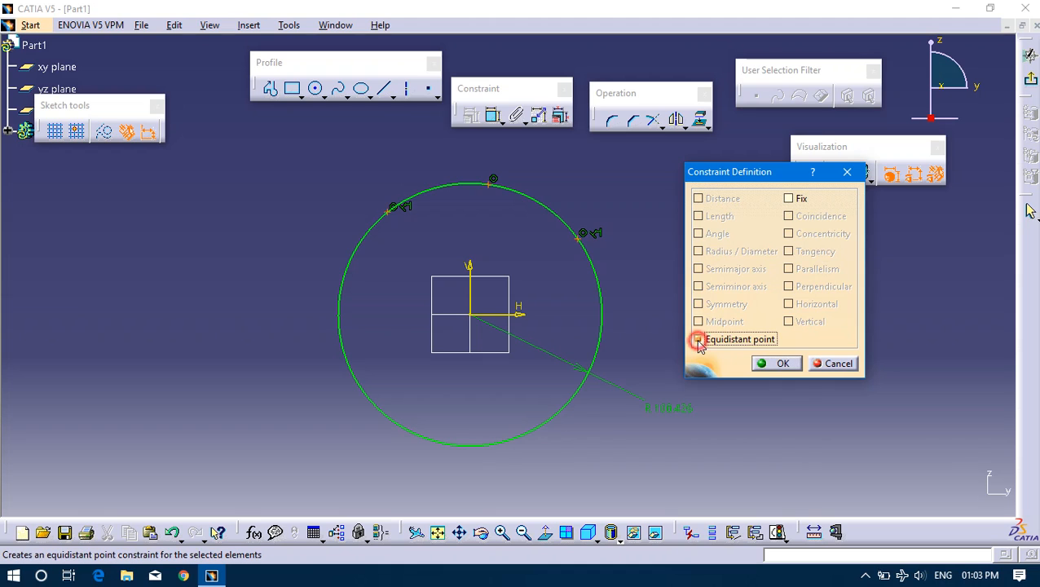
left_click(775, 364)
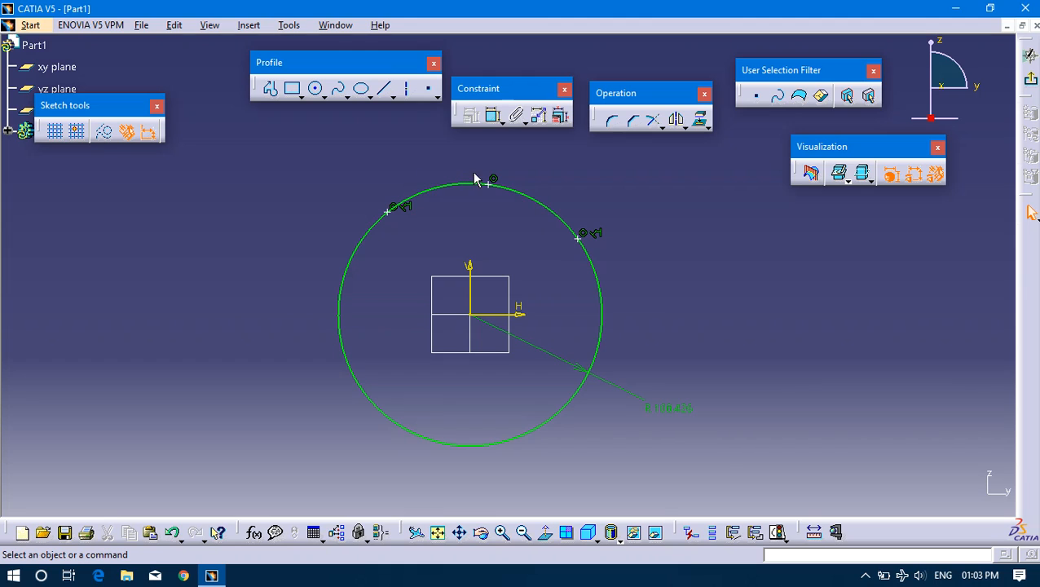
Examine the three points on the circle, the circle's definition, and the equidistance and coincidence constraints attached to them.
left_click(389, 210)
left_click(491, 187)
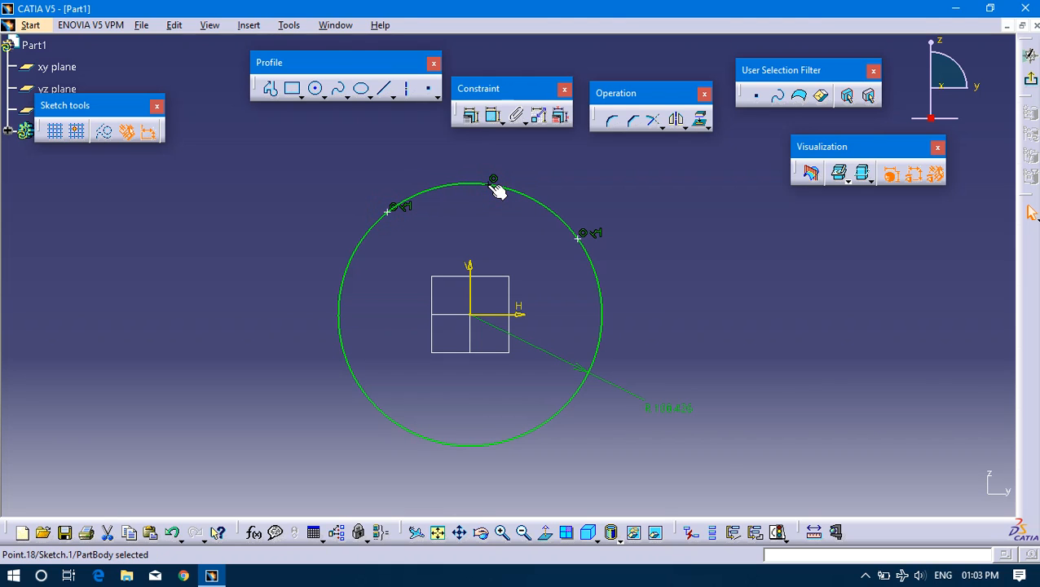
double_click(577, 237)
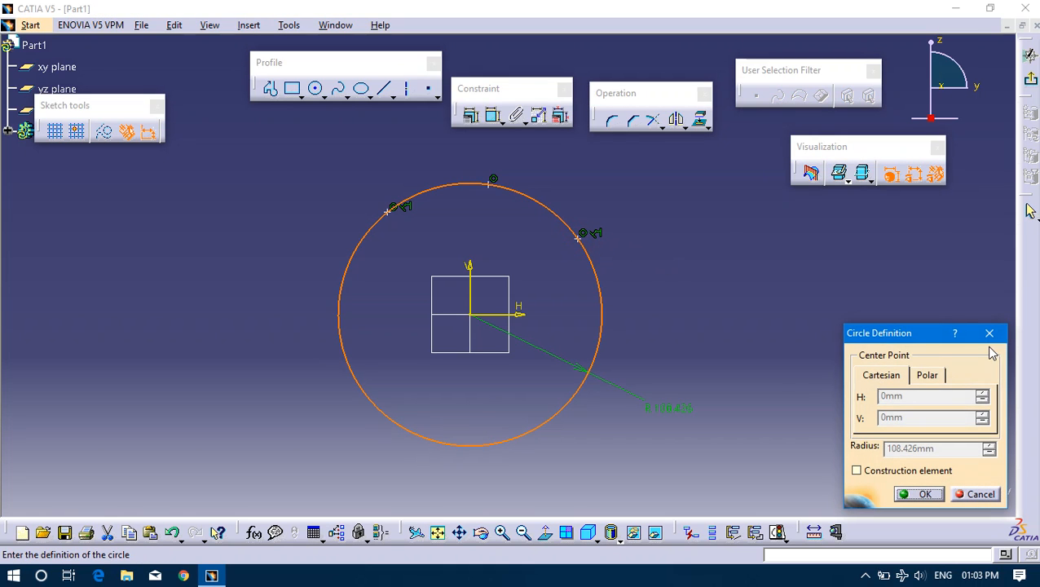
left_click(990, 333)
left_click(688, 253)
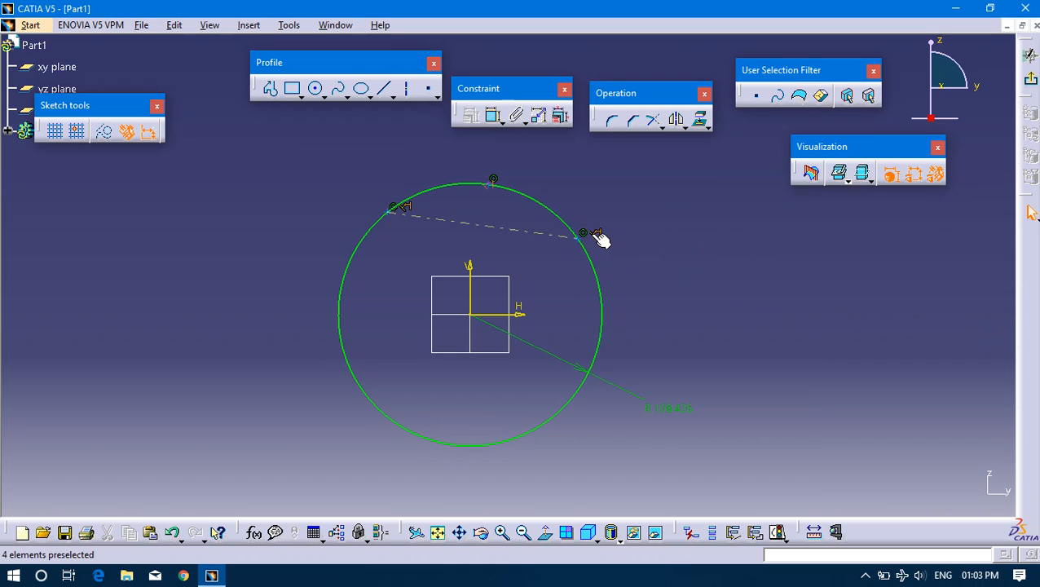
left_click(597, 235)
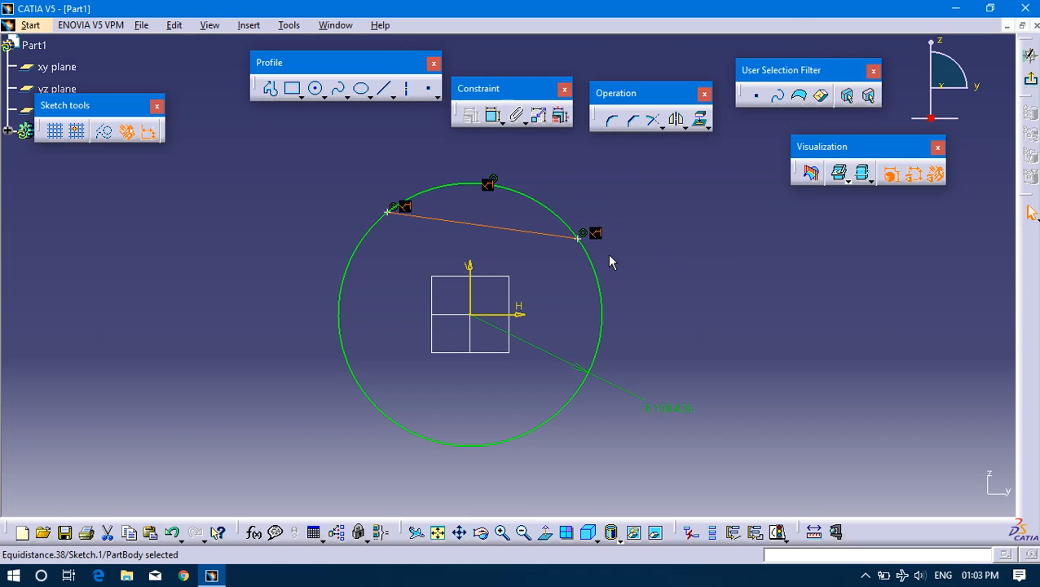
left_click(621, 257)
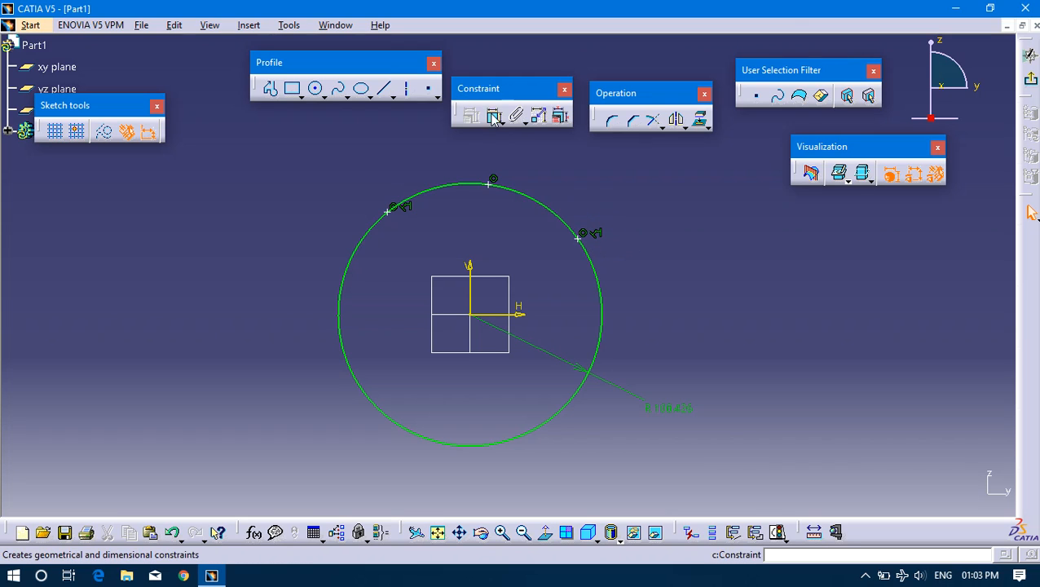
left_click(494, 180)
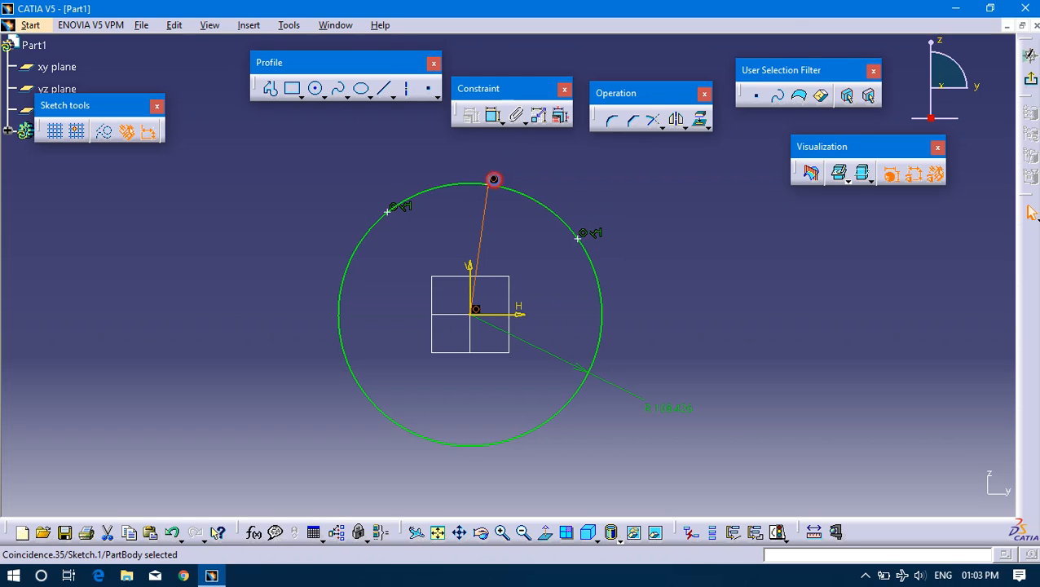
left_click(498, 185)
left_click(469, 115)
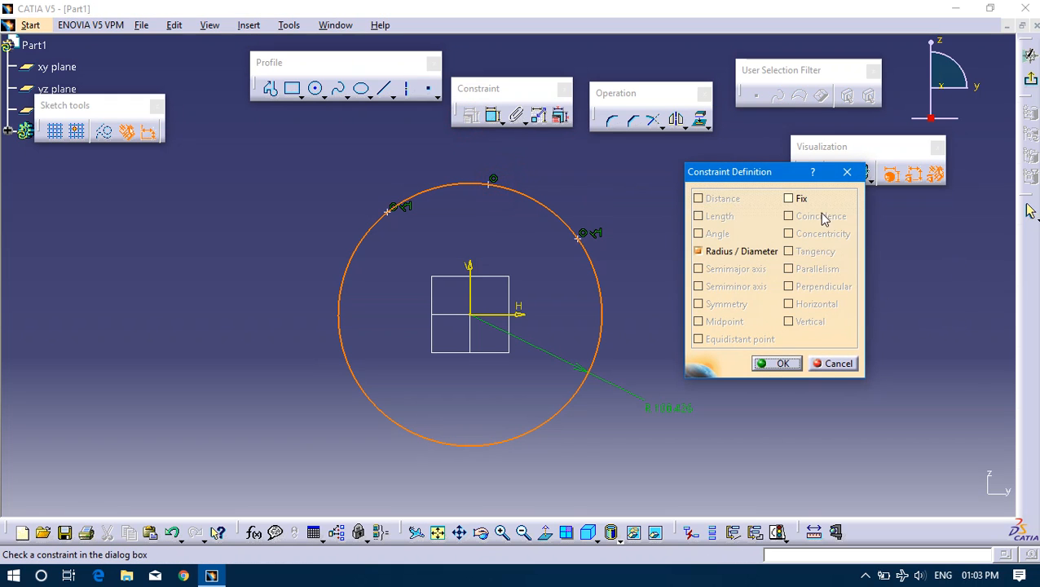
left_click(789, 199)
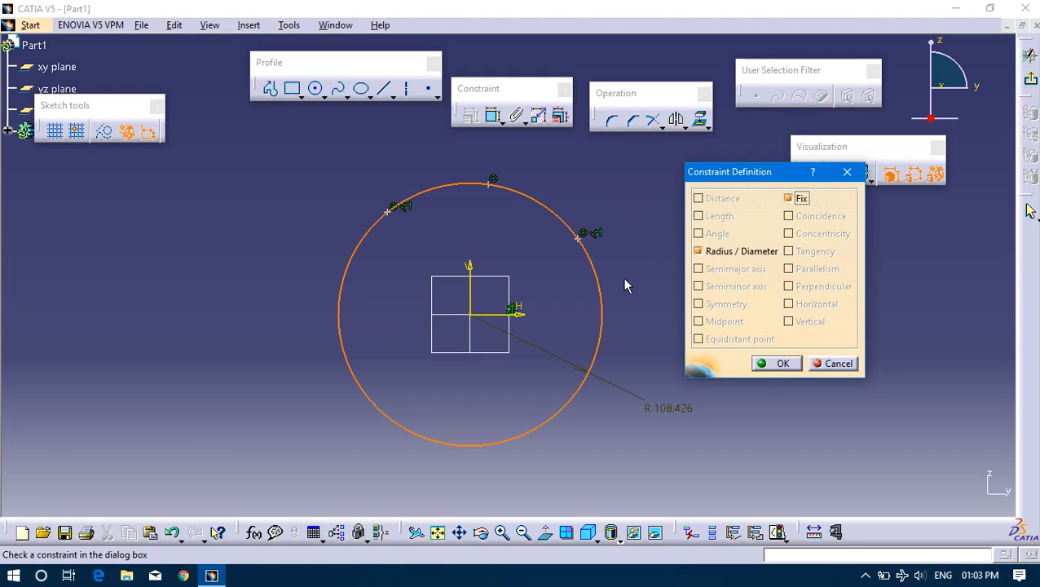
left_click(871, 180)
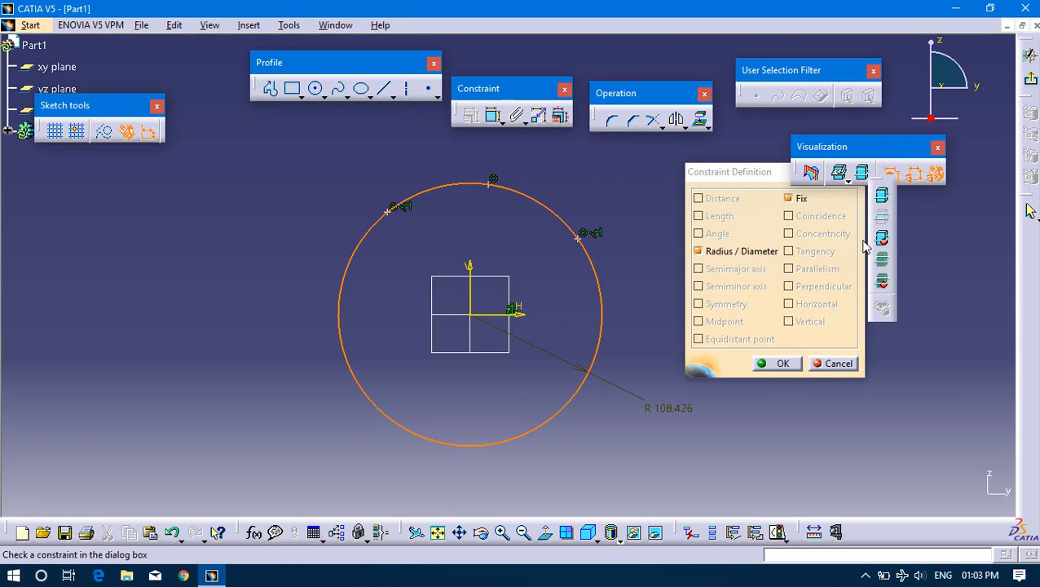
left_click(846, 265)
left_click(756, 174)
left_click(799, 200)
left_click(848, 172)
Sketch a vertical line in the empty area to the left of the circle.
middle_click_drag(568, 212, 718, 351)
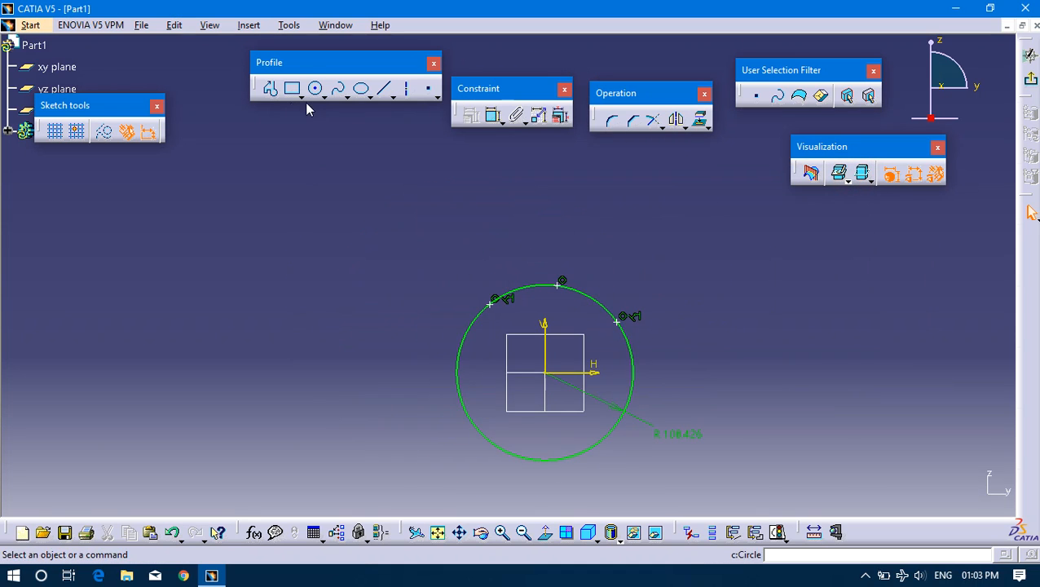
left_click(383, 91)
left_click(328, 201)
left_click(329, 344)
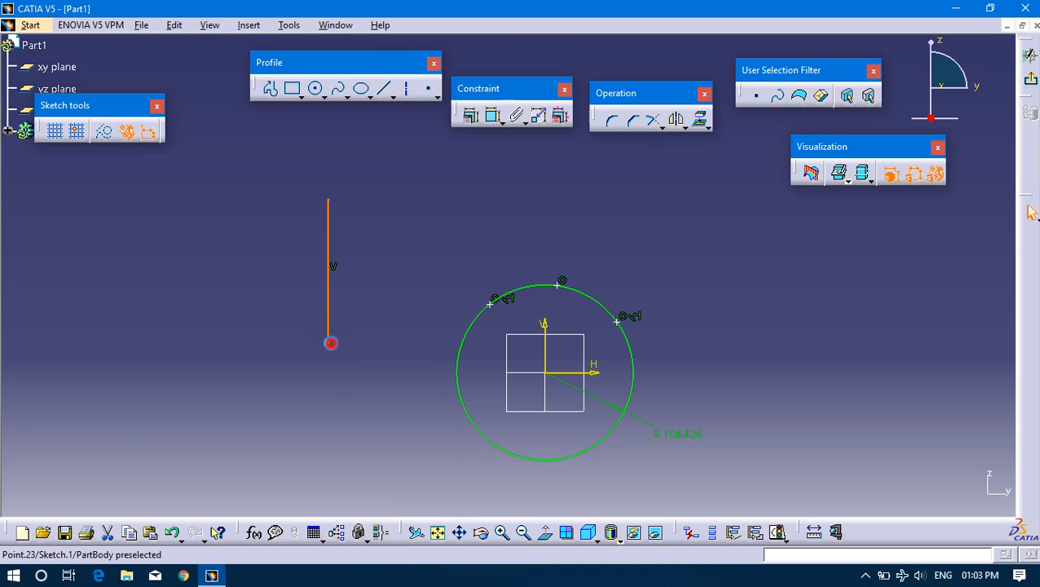
left_click(380, 222)
left_click(341, 246)
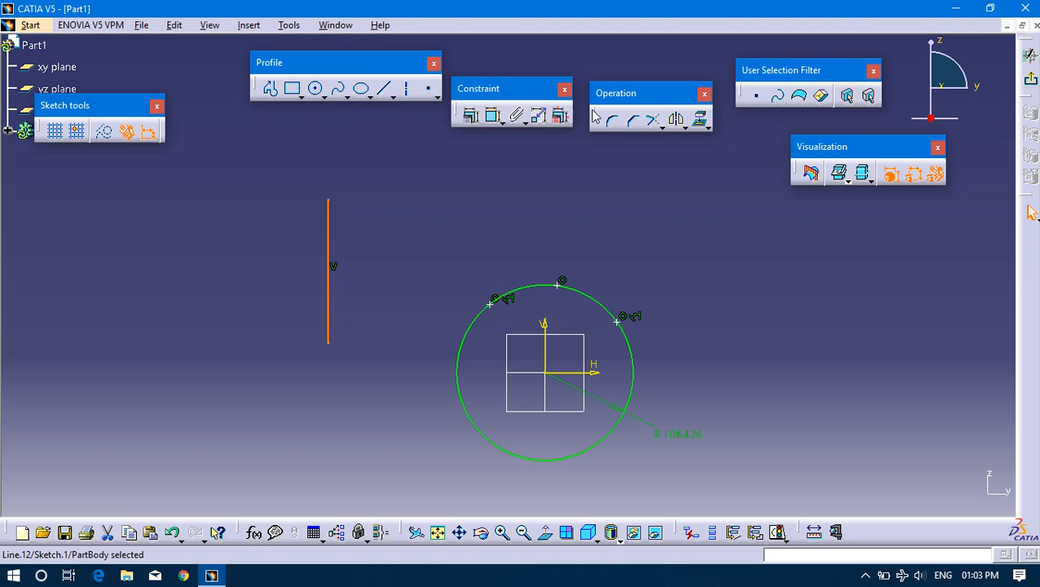
Sketch a horizontal rectangle above the circle, right of the vertical line, starting its upper-left corner at about H -201 mm, V 253 mm.
left_click(293, 88)
left_click(381, 167)
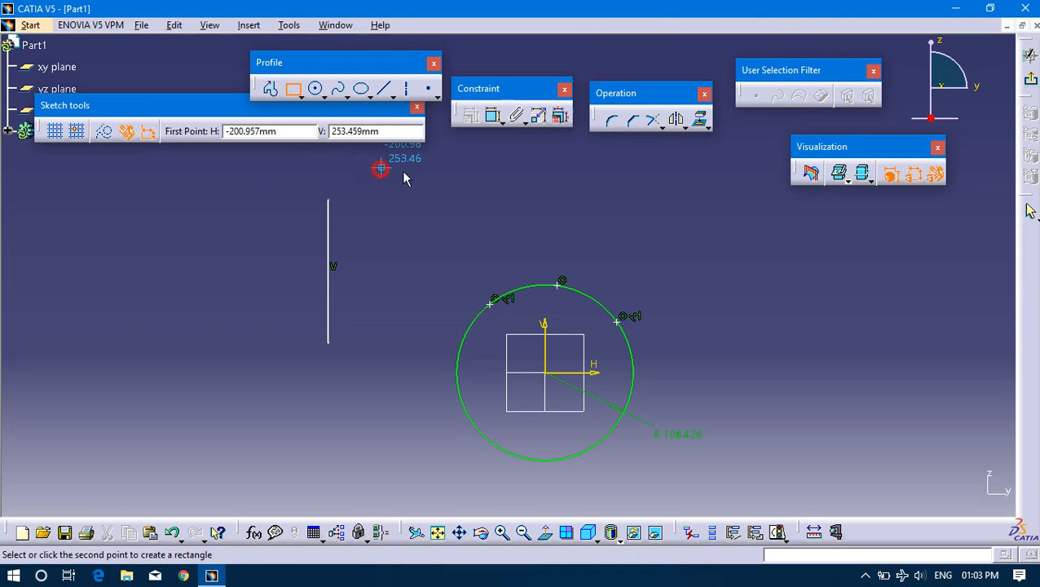
left_click(521, 225)
left_click(643, 199)
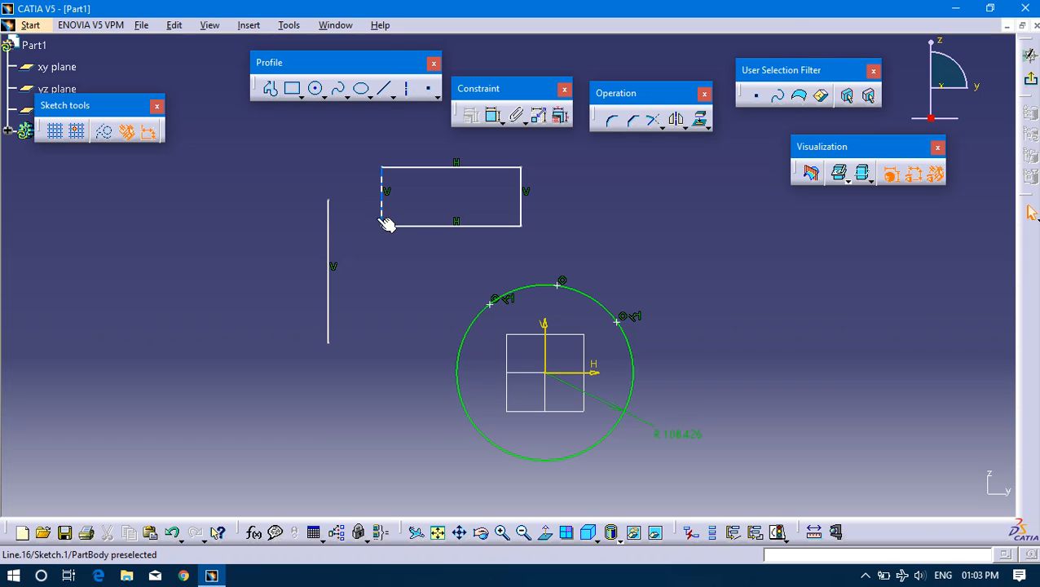
Apply a Fix constraint to the standalone vertical line, keeping its Vertical constraint.
left_click(331, 258)
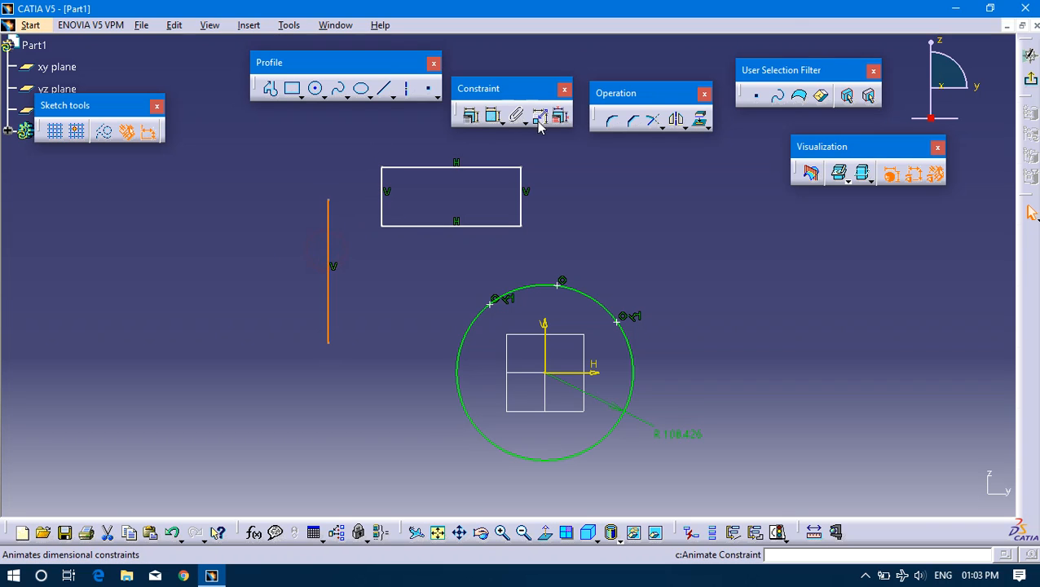
left_click(470, 115)
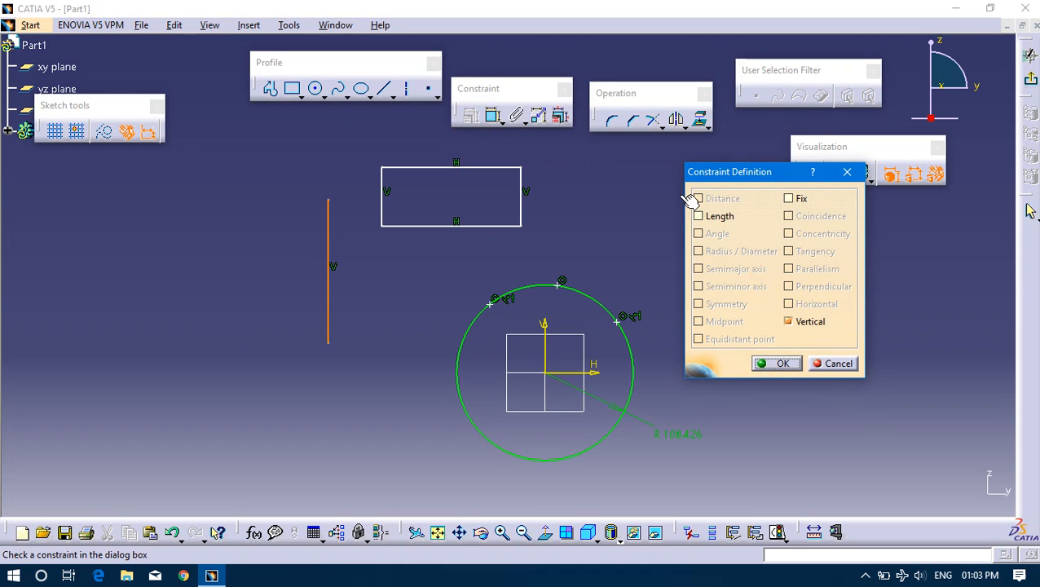
left_click(788, 199)
left_click(776, 362)
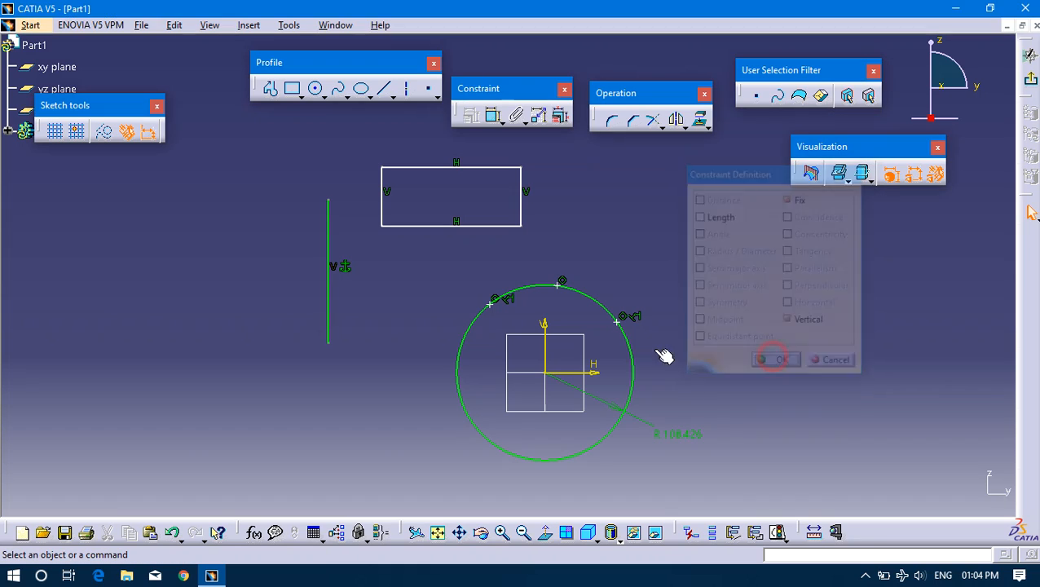
left_click(326, 283)
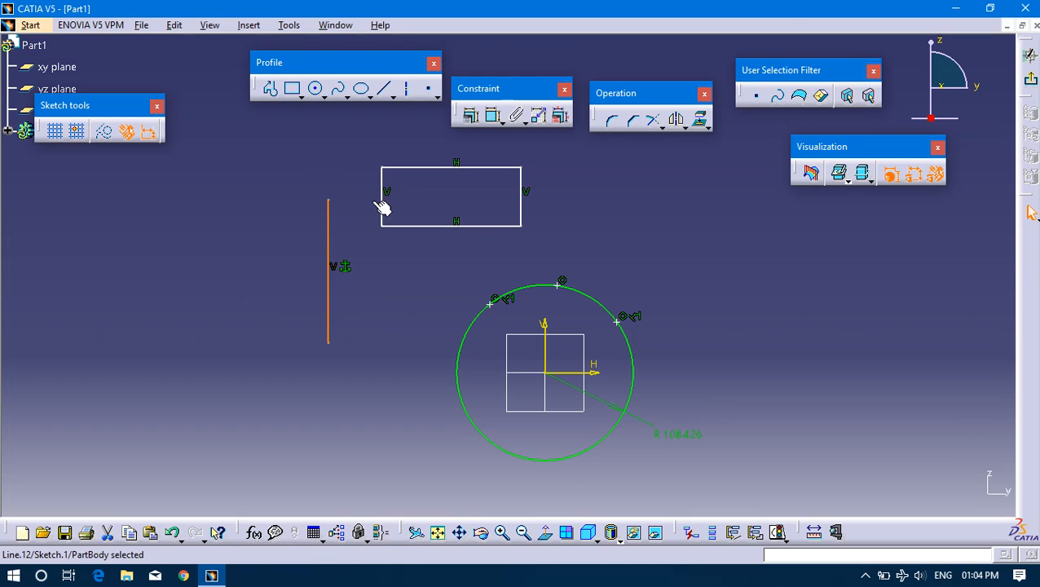
left_click(313, 218)
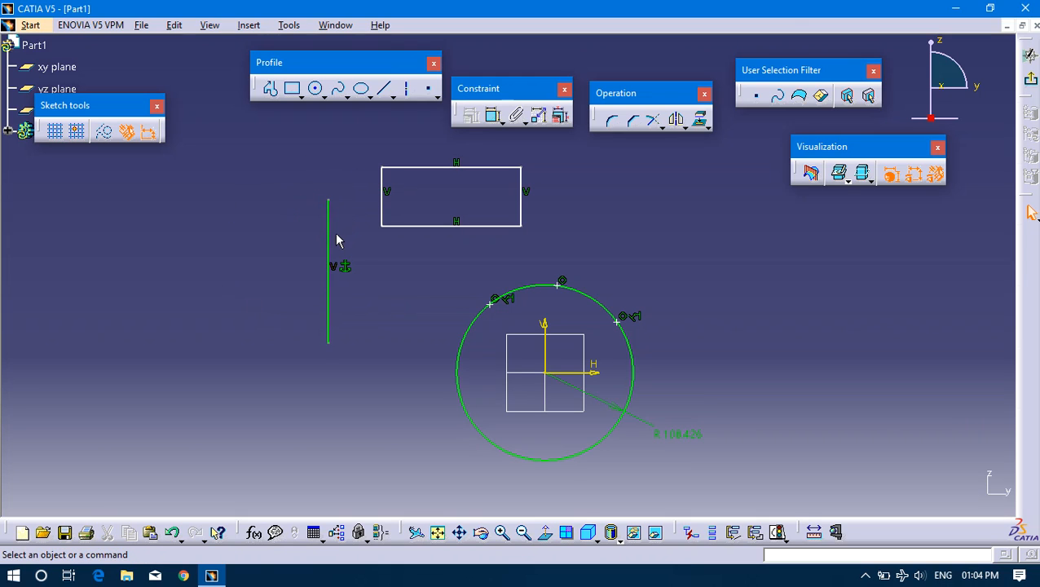
Dimension the distance from the fixed line to the rectangle's left edge, placed above the rectangle, and set it to 80 mm.
left_click(329, 257)
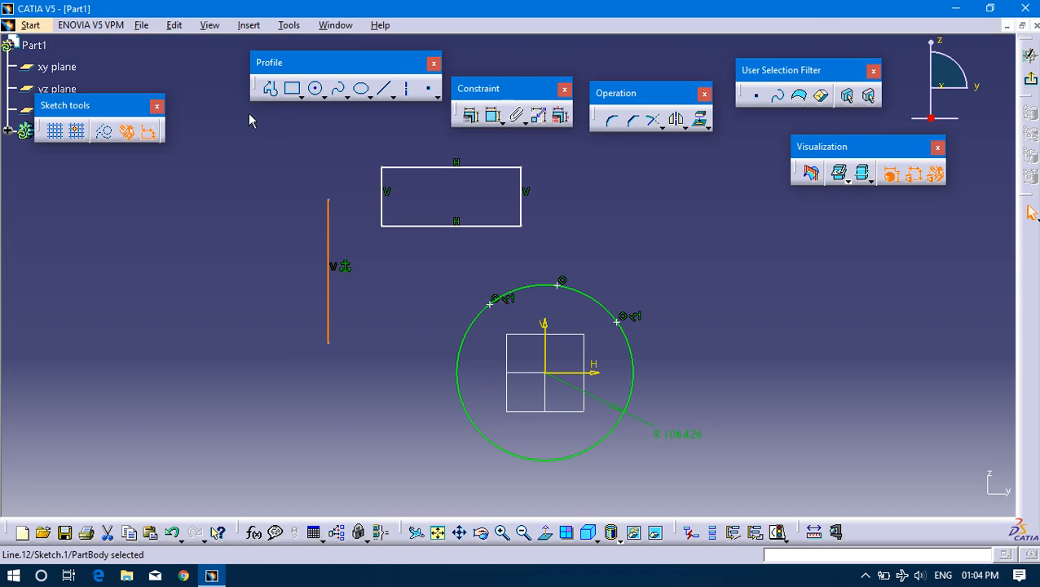
left_click(343, 126)
left_click(492, 115)
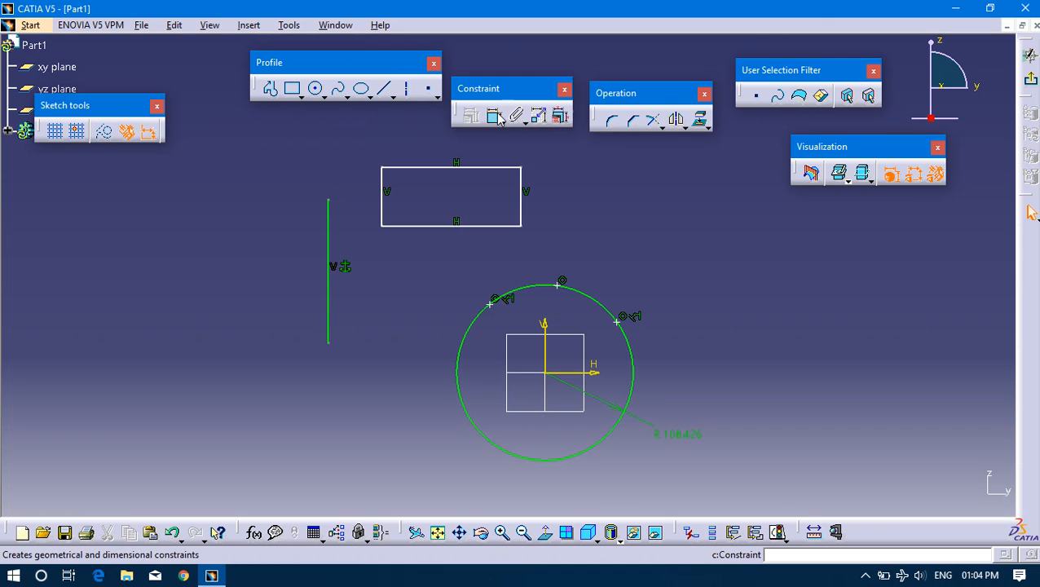
left_click(330, 258)
left_click(383, 191)
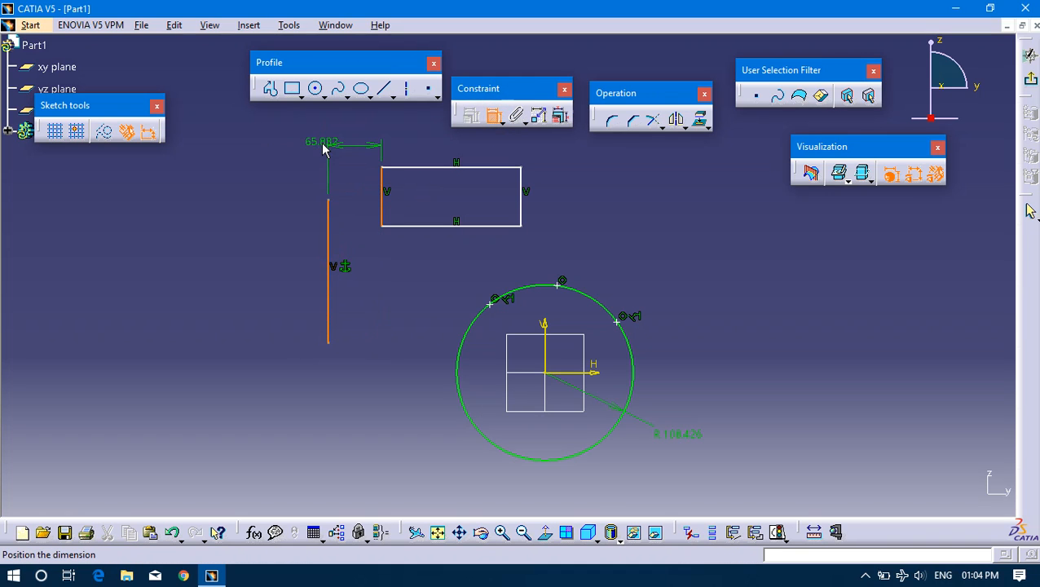
left_click(348, 144)
double_click(350, 144)
type("80")
key("Return")
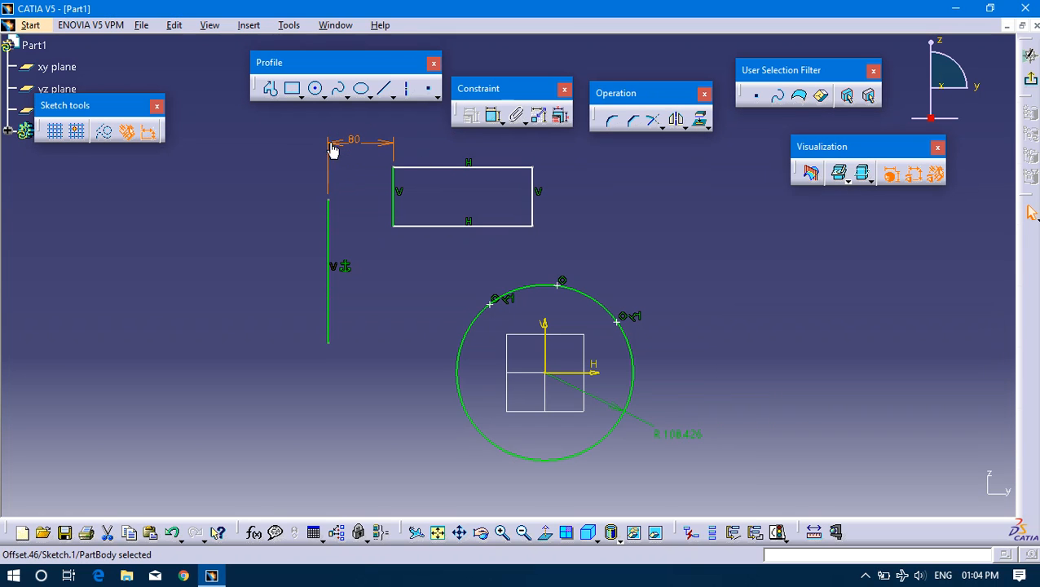
Set the distance between the fixed line and the rectangle's left edge to 200 mm.
double_click(337, 146)
type("20")
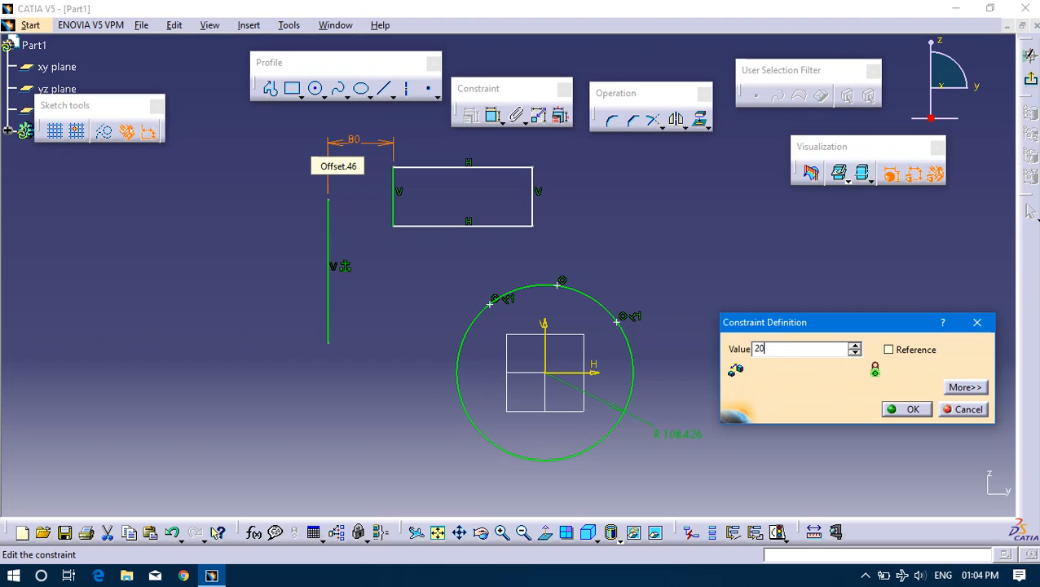
type("0")
key("Return")
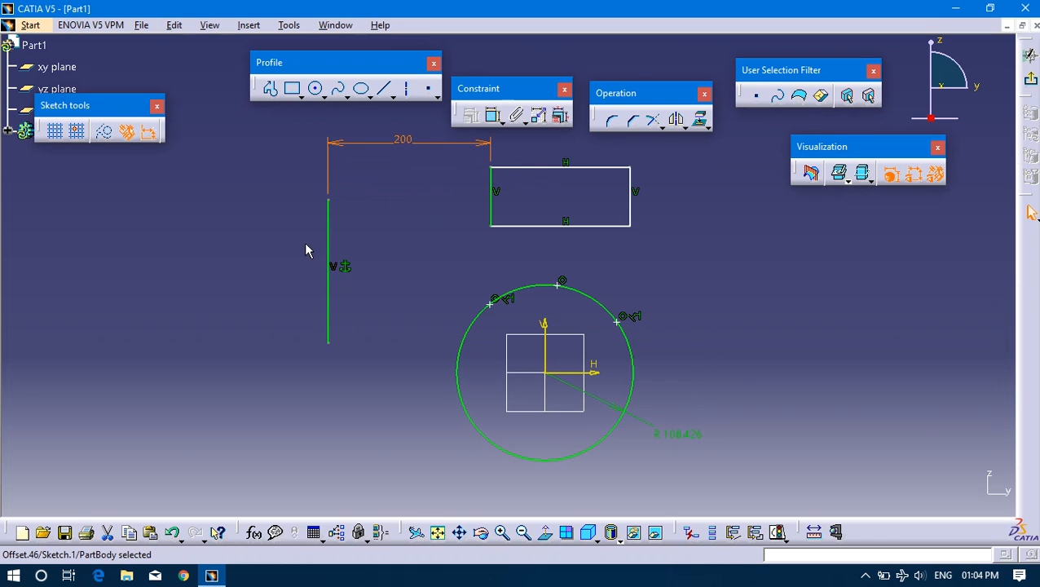
Delete the vertical constraint from the fixed line, leaving its Fix constraint in place.
left_click(327, 252)
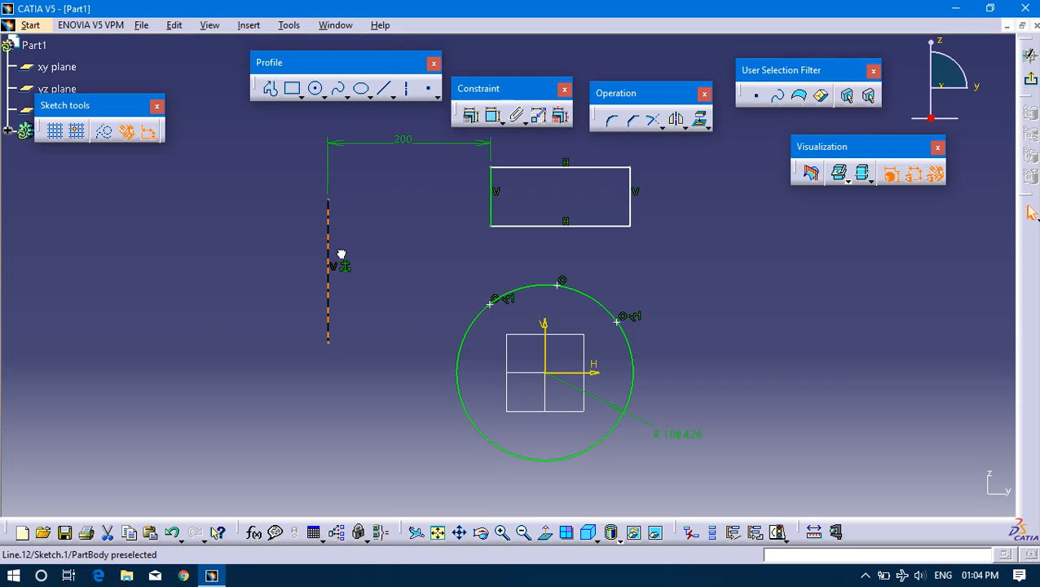
left_click(259, 212)
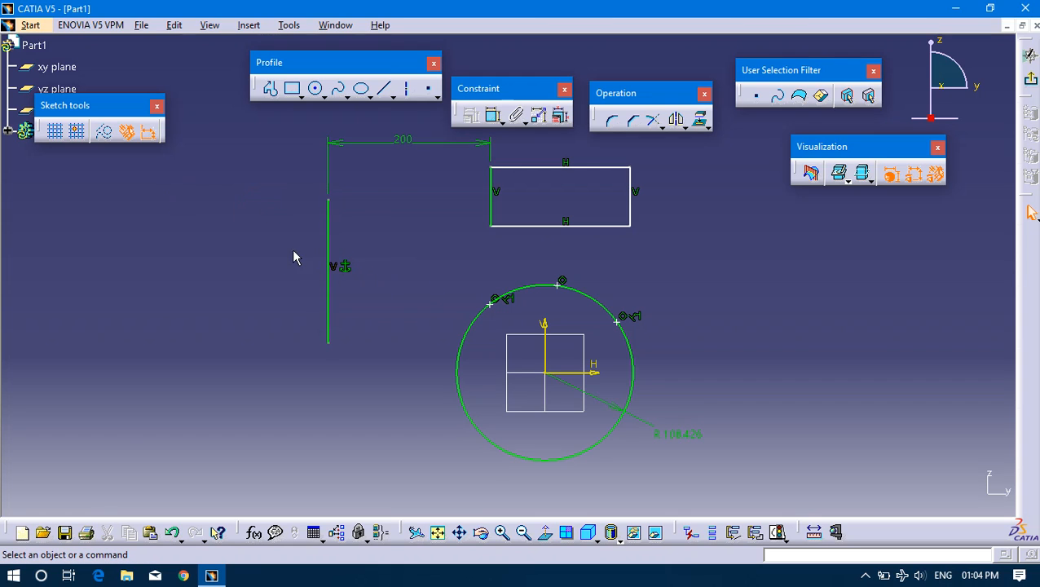
left_click(335, 266)
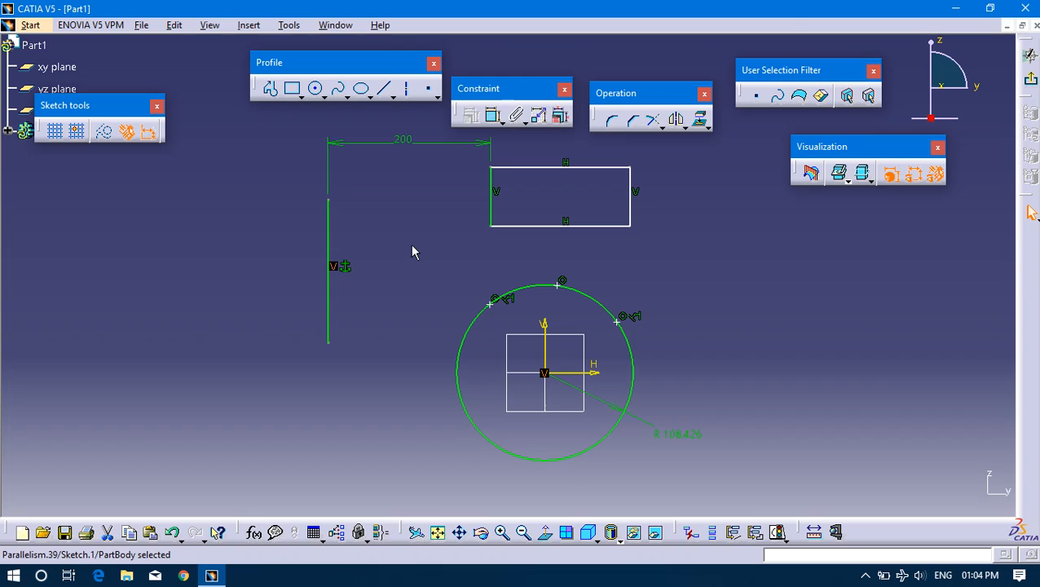
left_click(411, 245)
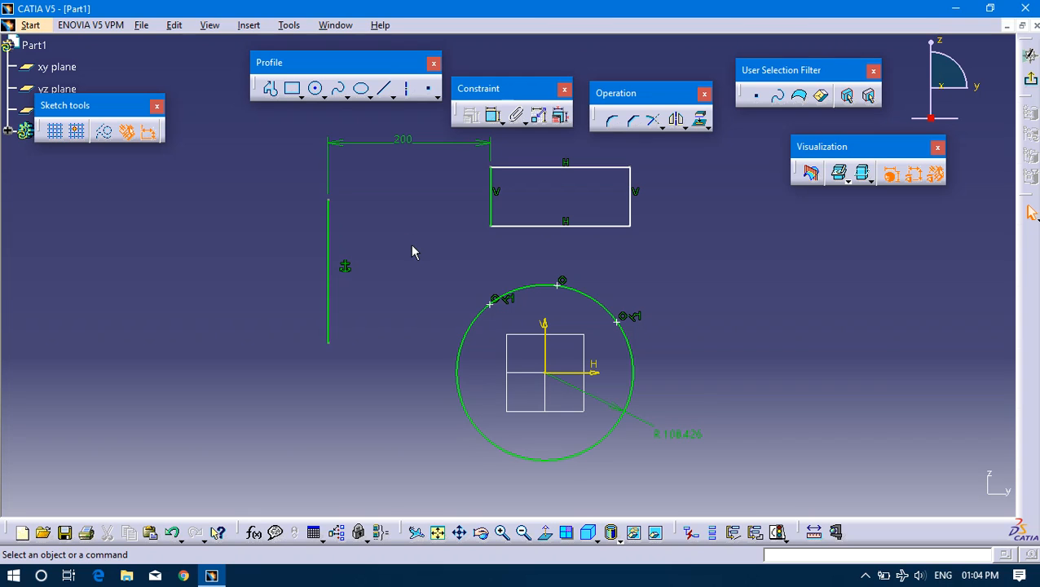
Reposition the 200 mm dimension and lower the rectangle's upper edge slightly to test the fixed line.
left_click(331, 234)
mouse_move(412, 140)
left_mouse_down()
mouse_move(499, 135)
mouse_move(431, 144)
left_mouse_up()
mouse_move(537, 167)
left_mouse_down()
mouse_move(569, 162)
mouse_move(545, 192)
mouse_move(546, 175)
left_mouse_up()
left_click(329, 255)
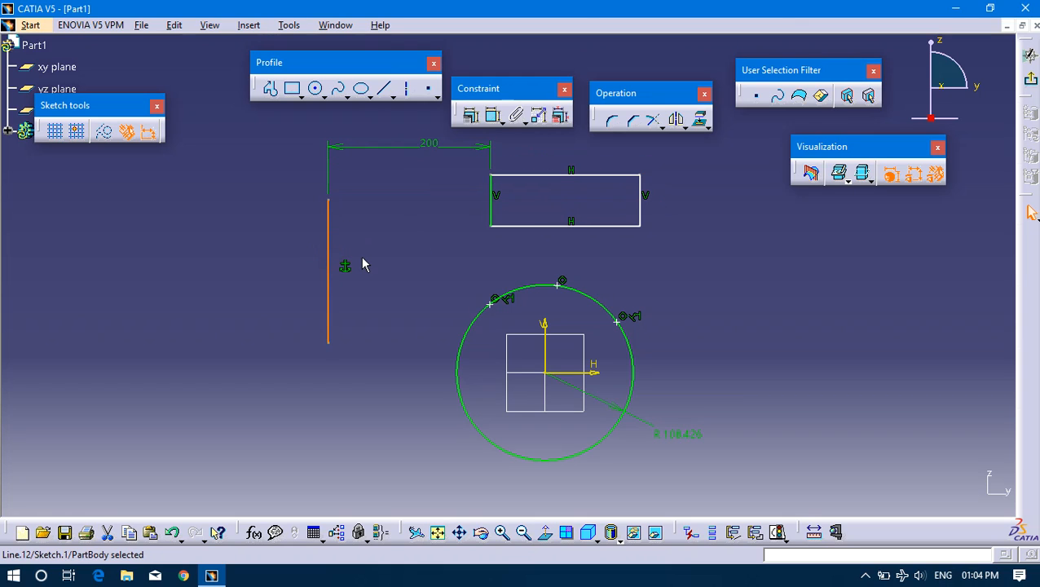
Delete the rectangle, the fixed vertical line and the 200 mm dimension between them.
left_click_drag(736, 227, 264, 112)
left_click(655, 242)
left_click_drag(728, 249, 262, 127)
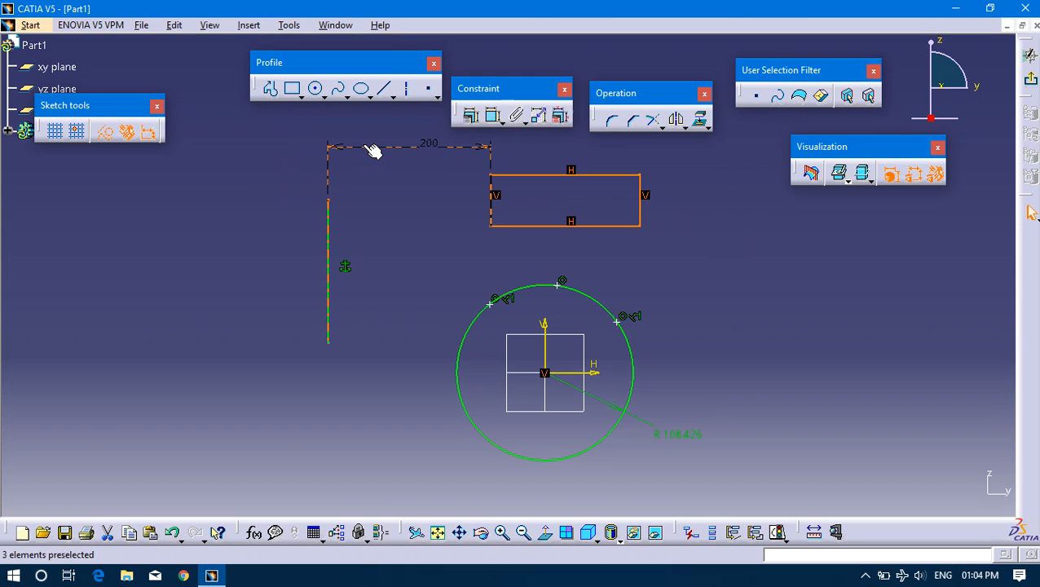
key("Delete")
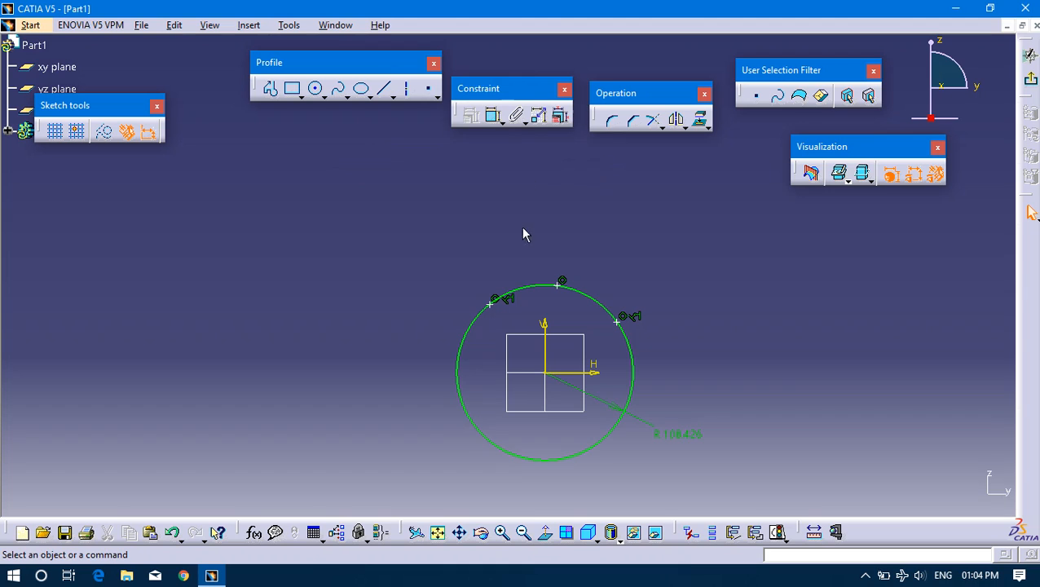
left_click(530, 286)
left_click(470, 115)
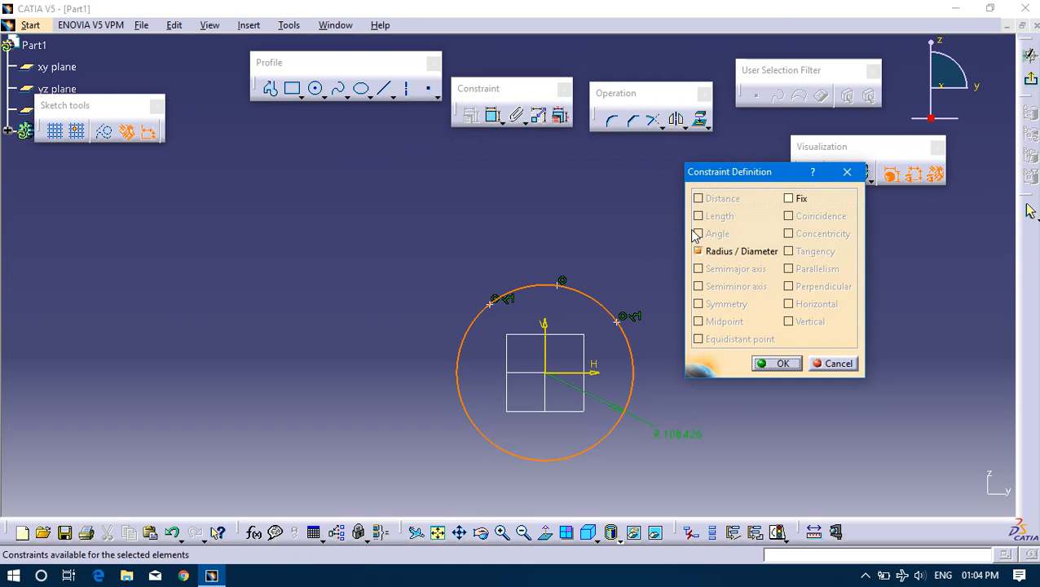
left_click_drag(778, 177, 579, 179)
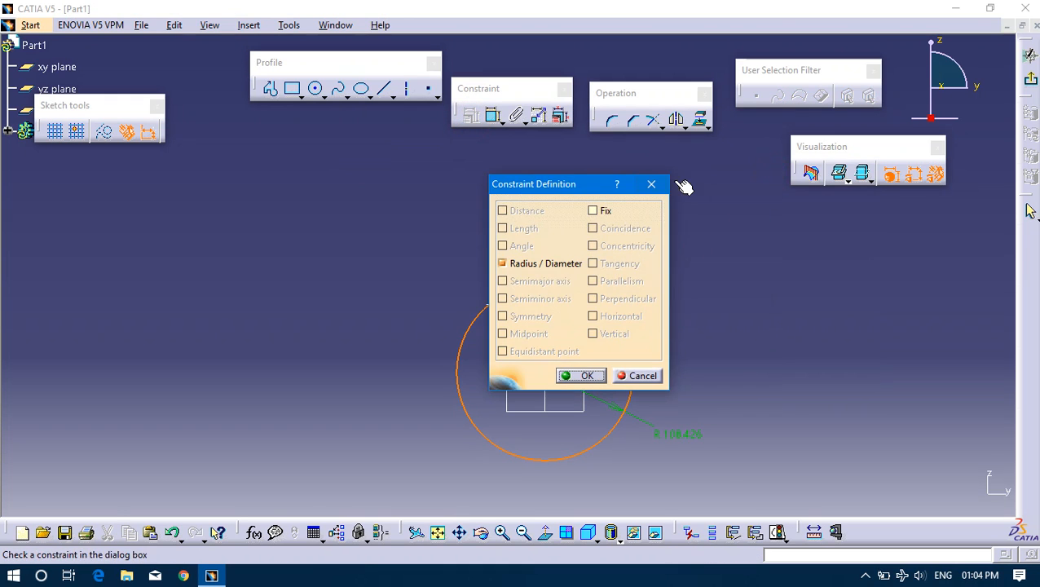
left_click(642, 189)
Delete the circle centred on the origin together with its three points and radius dimension.
mouse_move(416, 264)
left_mouse_down()
mouse_move(796, 493)
mouse_move(575, 482)
mouse_move(773, 482)
mouse_move(779, 500)
left_mouse_up()
key("Delete")
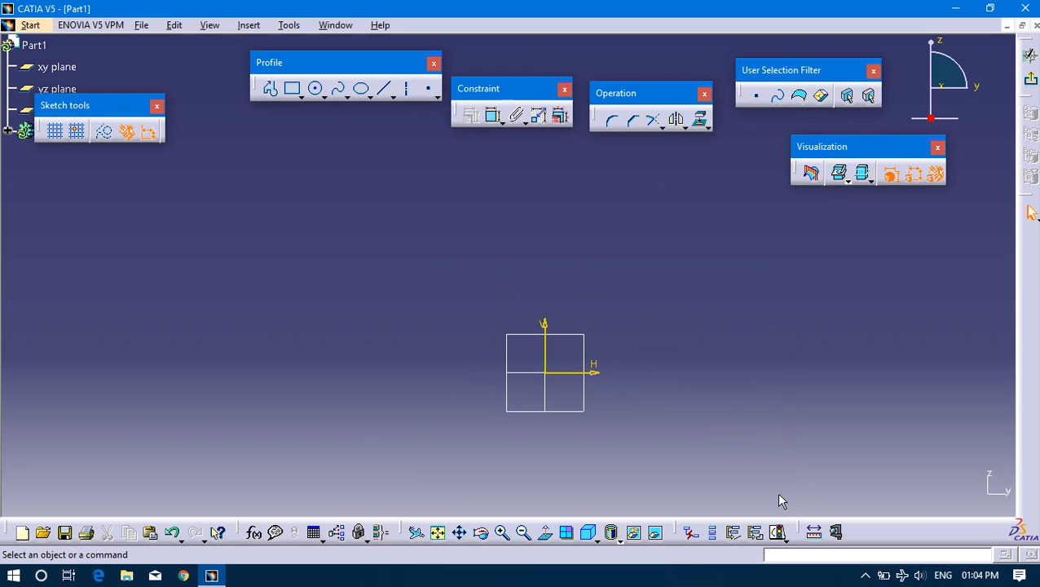
Sketch two separate slanted lines on opposite sides of the origin, each rising toward the vertical axis.
left_click(383, 91)
left_click(218, 343)
left_click(346, 208)
left_click(385, 92)
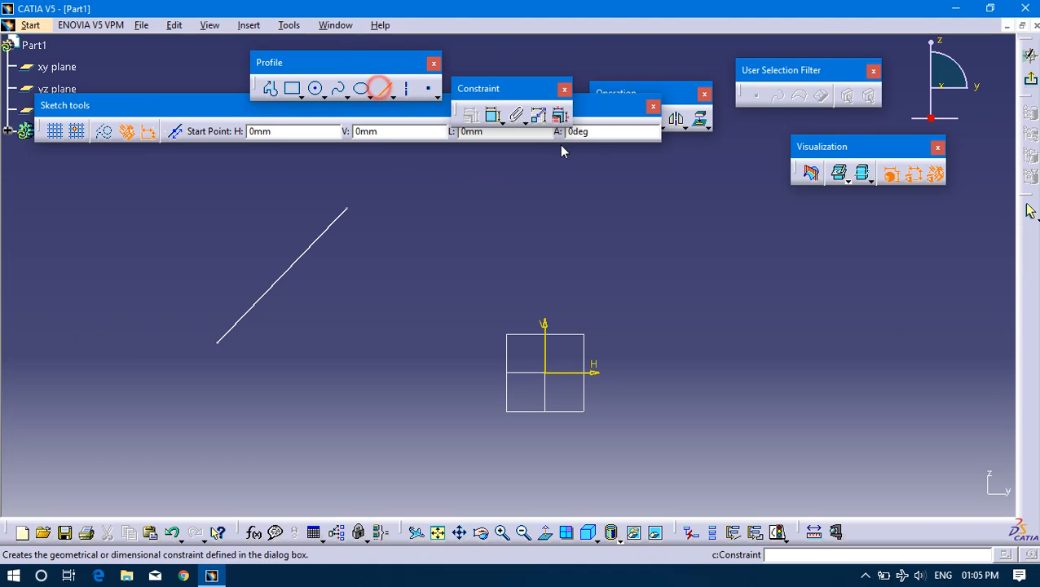
left_click(914, 445)
left_click(743, 249)
left_click(634, 251)
Apply a Coincidence constraint between the upper endpoints of the two slanted lines.
left_click(743, 249)
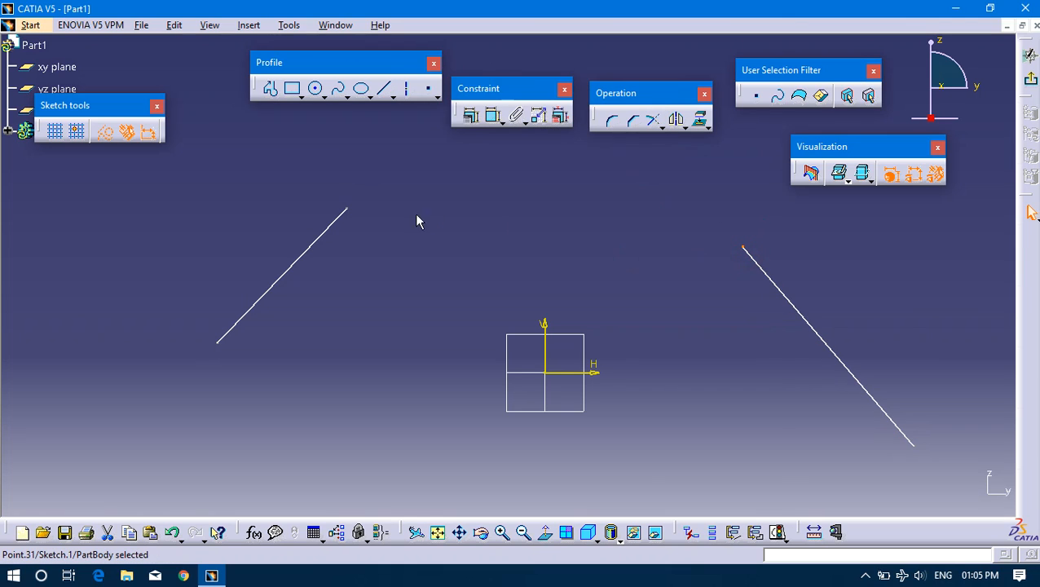
left_click(350, 209)
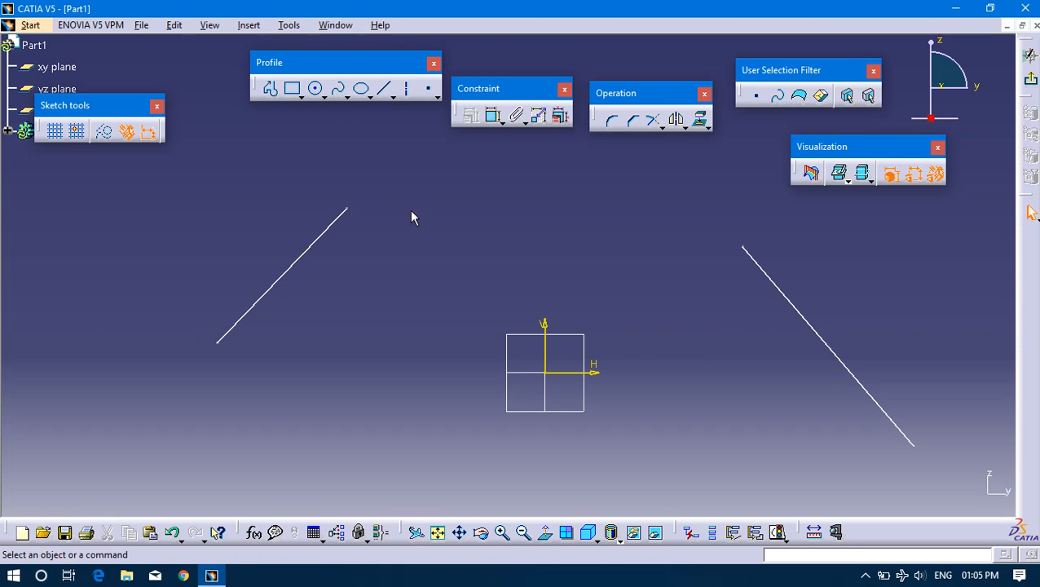
left_click(343, 208)
left_click(347, 212)
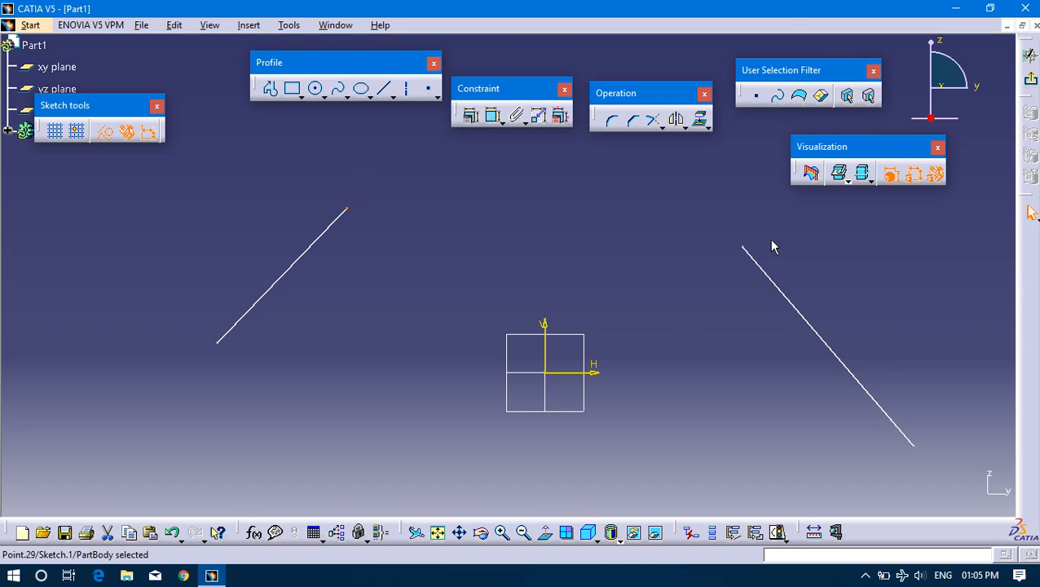
left_click(741, 246)
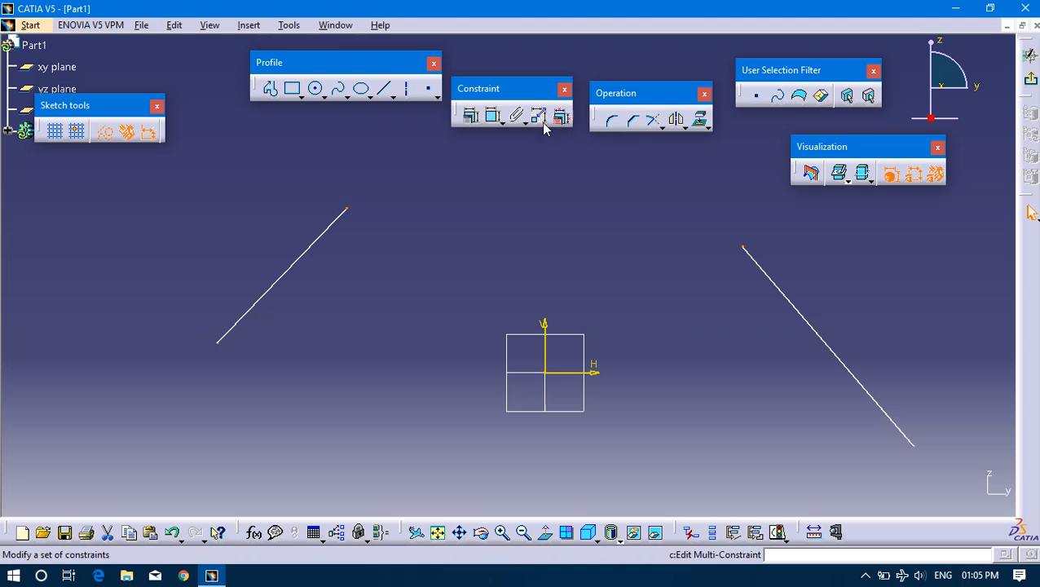
left_click(472, 117)
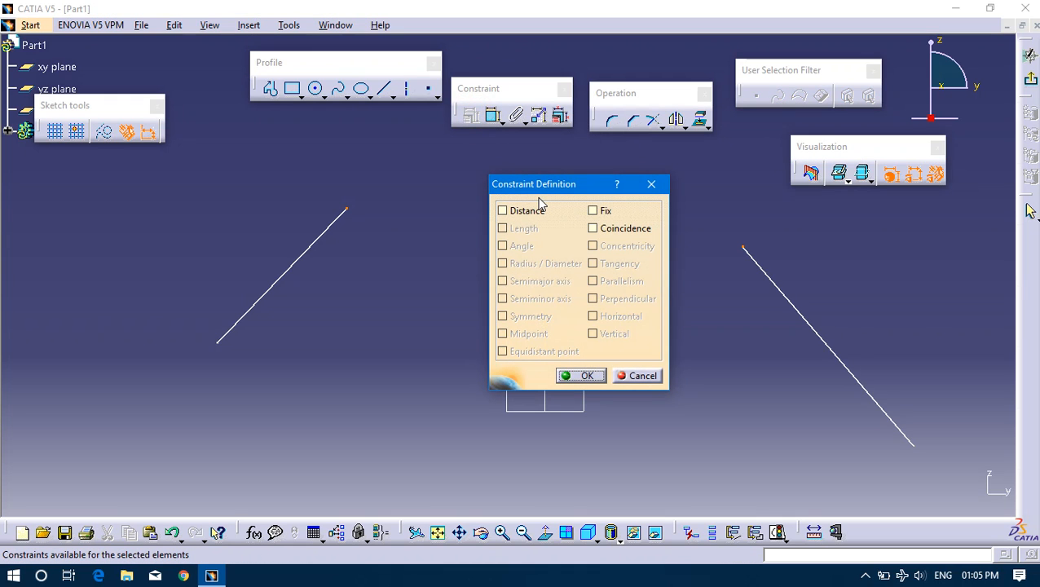
left_click(593, 230)
left_click(577, 376)
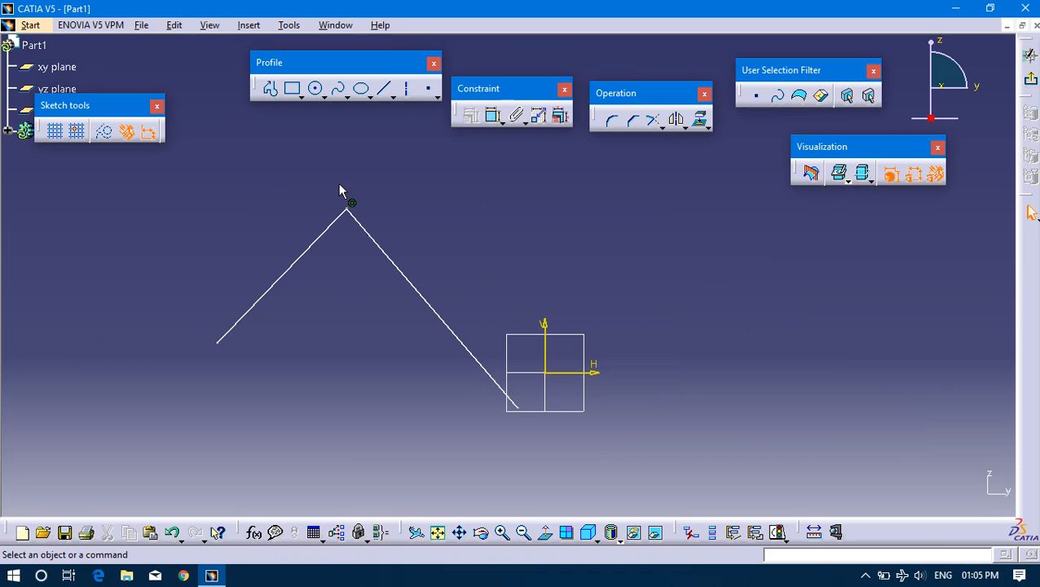
Move the shared corner and the second line around to test the coincidence between both lines.
mouse_move(349, 225)
left_mouse_down()
mouse_move(499, 221)
mouse_move(571, 263)
left_mouse_up()
left_click(548, 256)
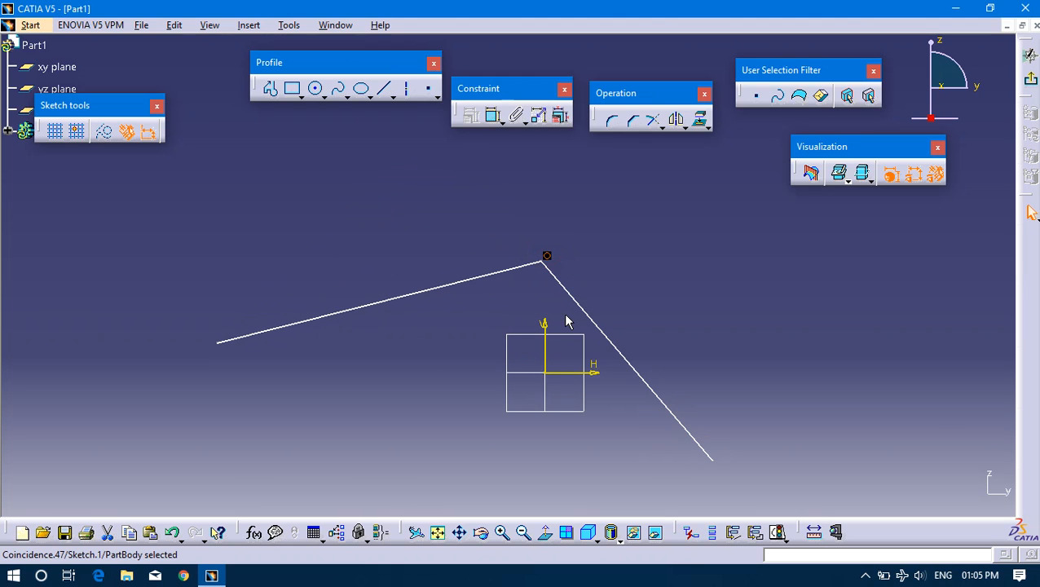
left_click_drag(569, 308, 518, 241)
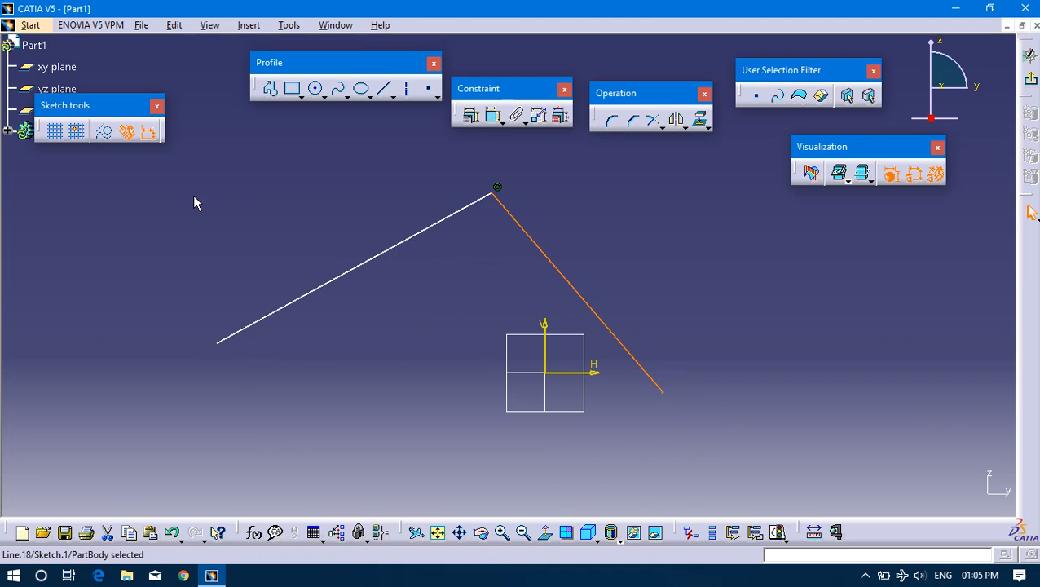
Delete both joined lines and their coincidence constraint from the sketch.
mouse_move(210, 167)
left_mouse_down()
mouse_move(710, 467)
mouse_move(693, 448)
left_mouse_up()
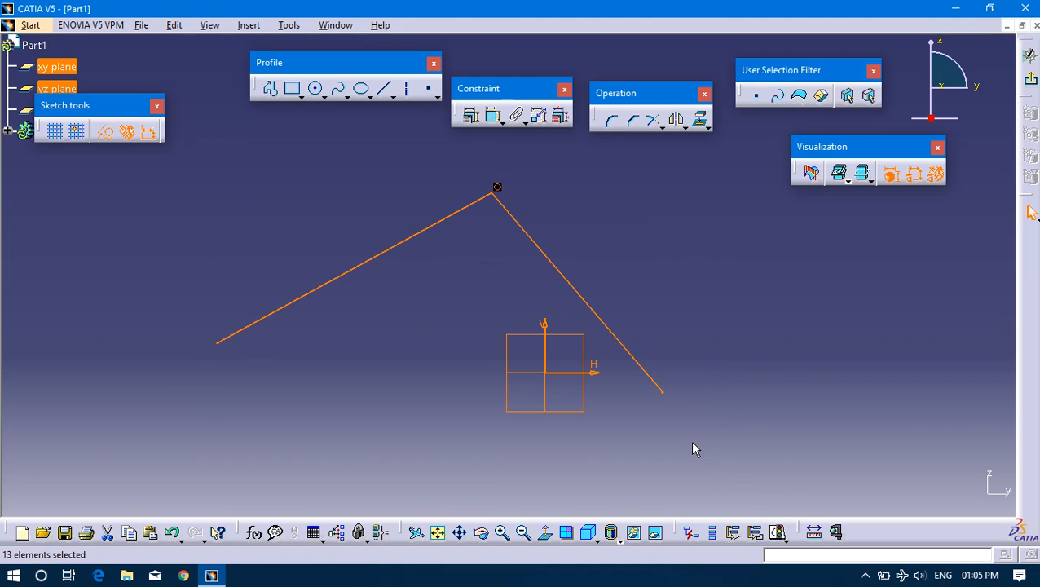
key("Delete")
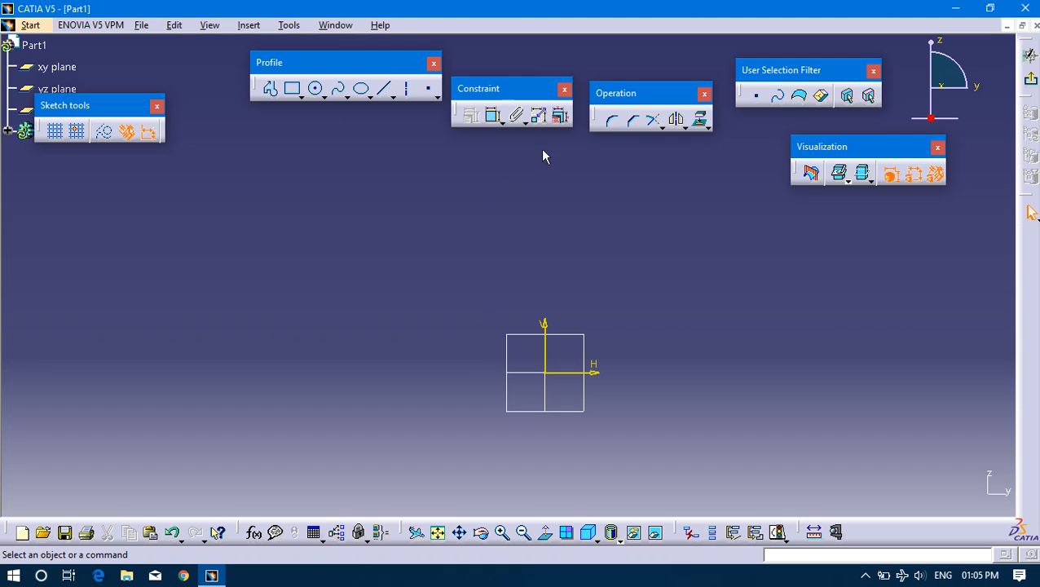
Sketch a large circle away from the origin and a smaller one of about 87 mm radius between it and the vertical axis.
left_click(323, 90)
left_click(323, 89)
left_click(178, 279)
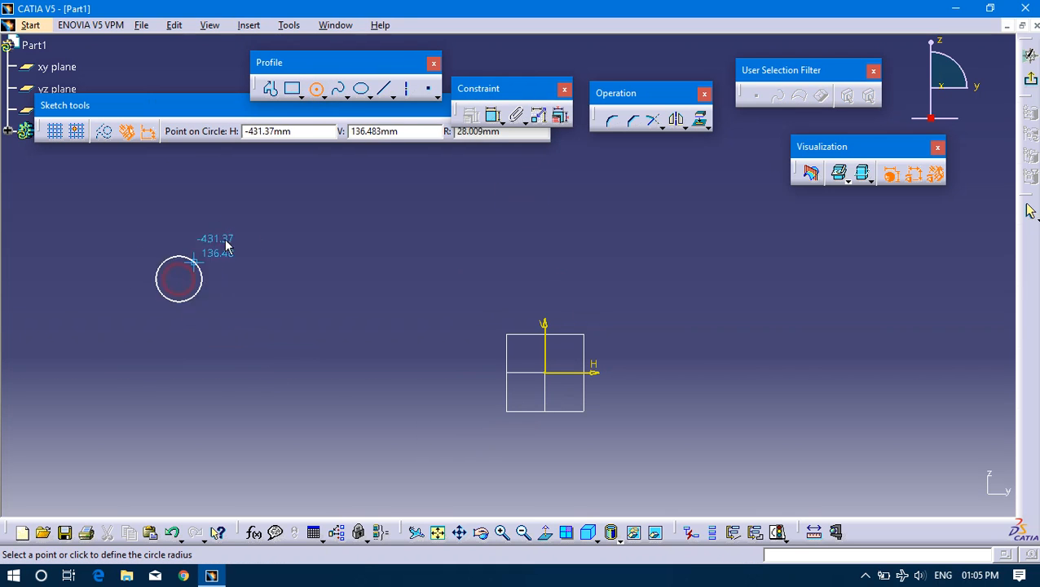
left_click(279, 238)
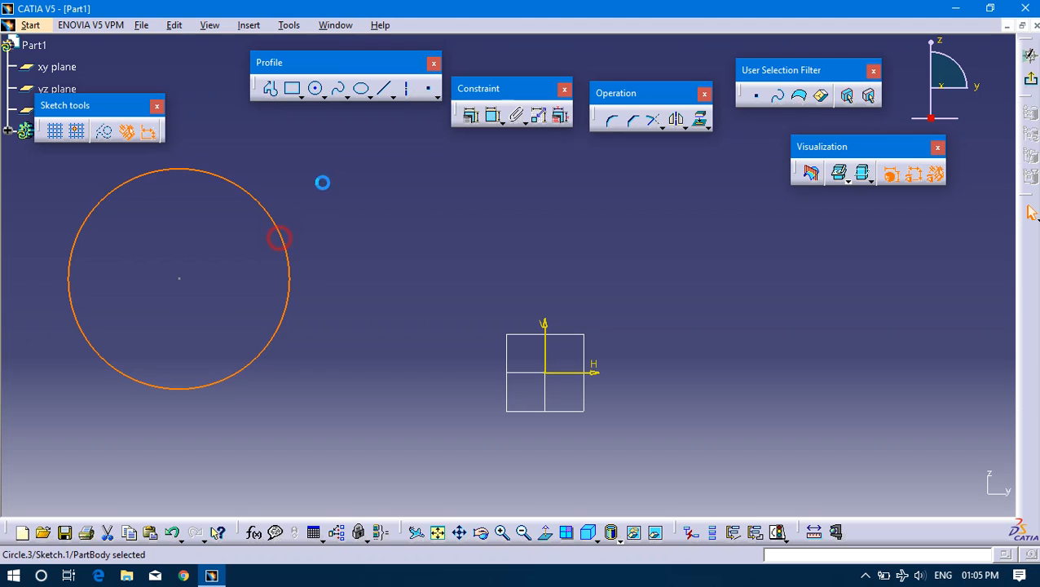
left_click(315, 88)
left_click(379, 323)
left_click_drag(484, 251, 583, 297)
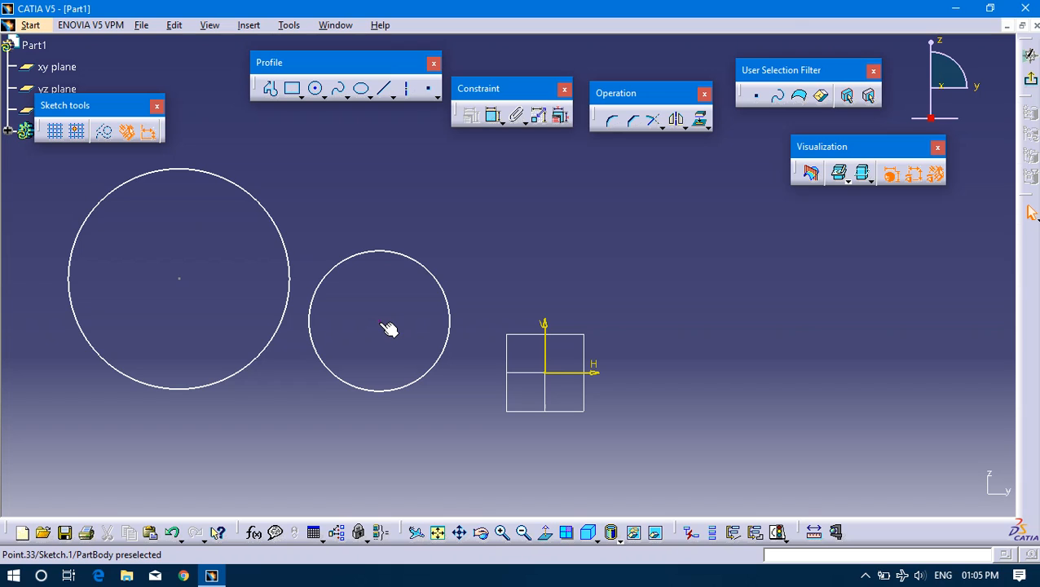
Dimension the smaller circle's centre from the vertical axis and from the horizontal axis.
left_click(382, 322)
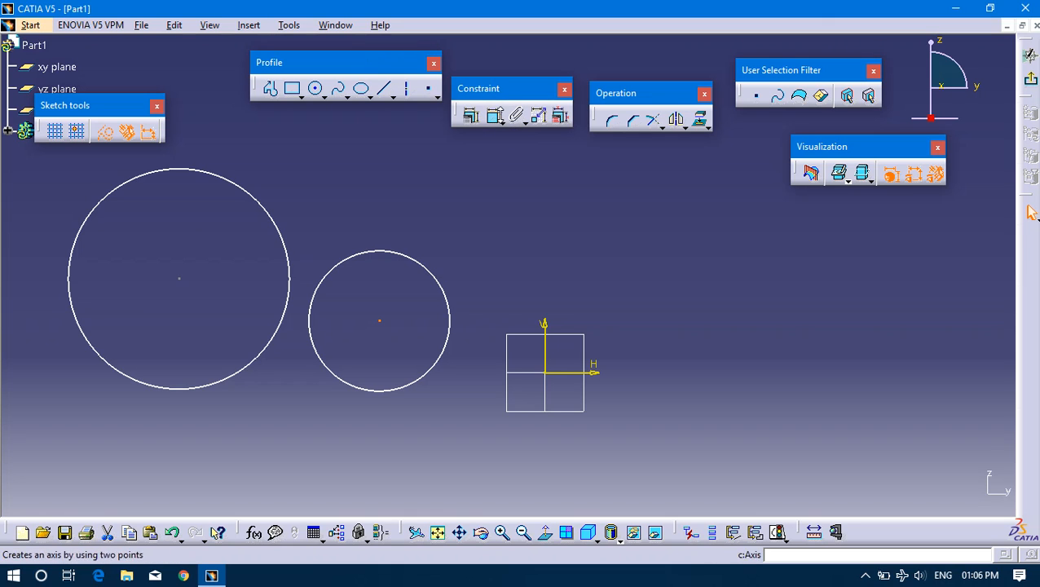
left_click(493, 117)
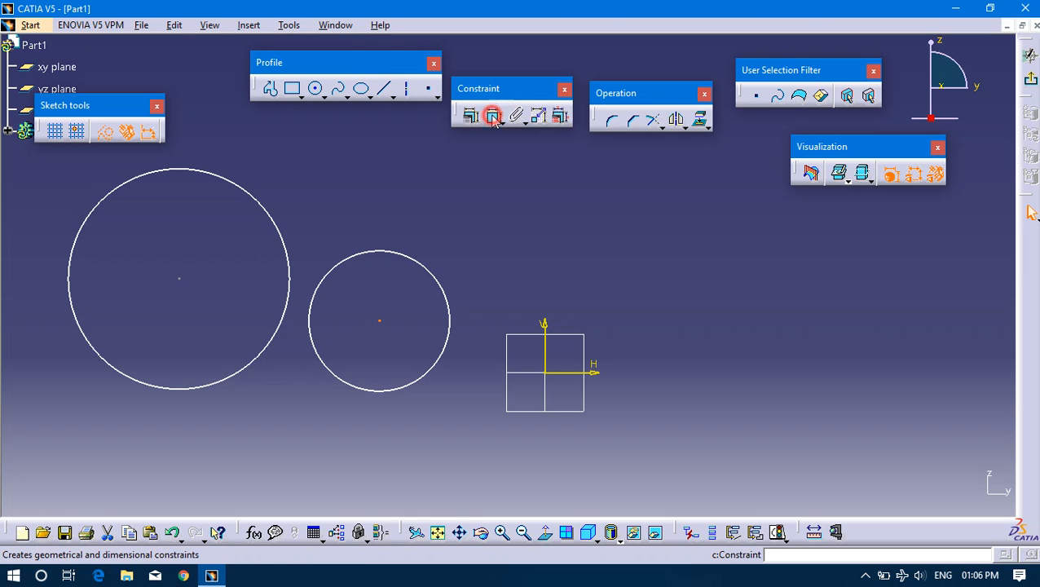
left_click(545, 346)
left_click(446, 192)
left_click(493, 116)
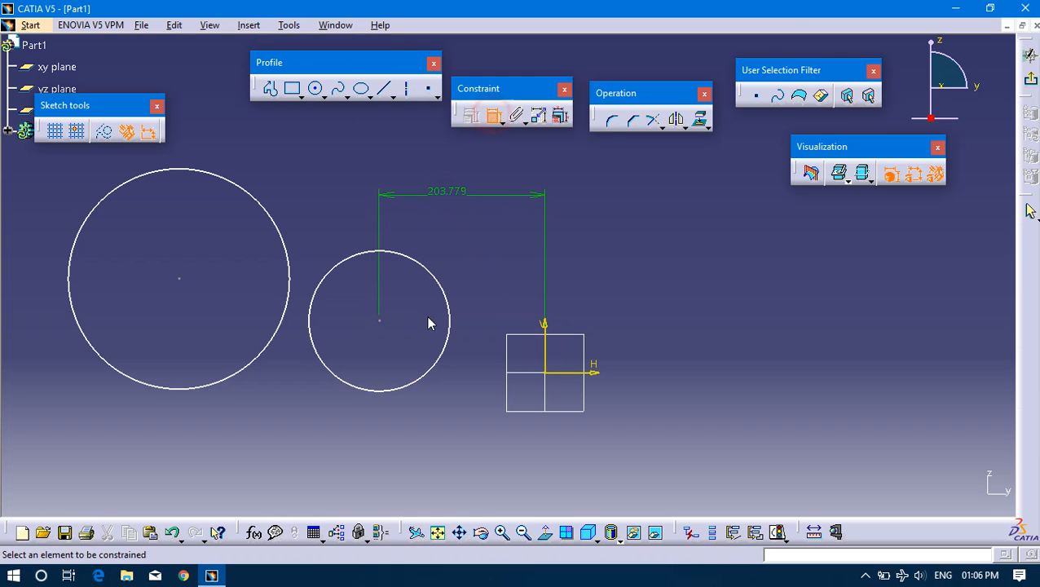
left_click(379, 320)
left_click(554, 373)
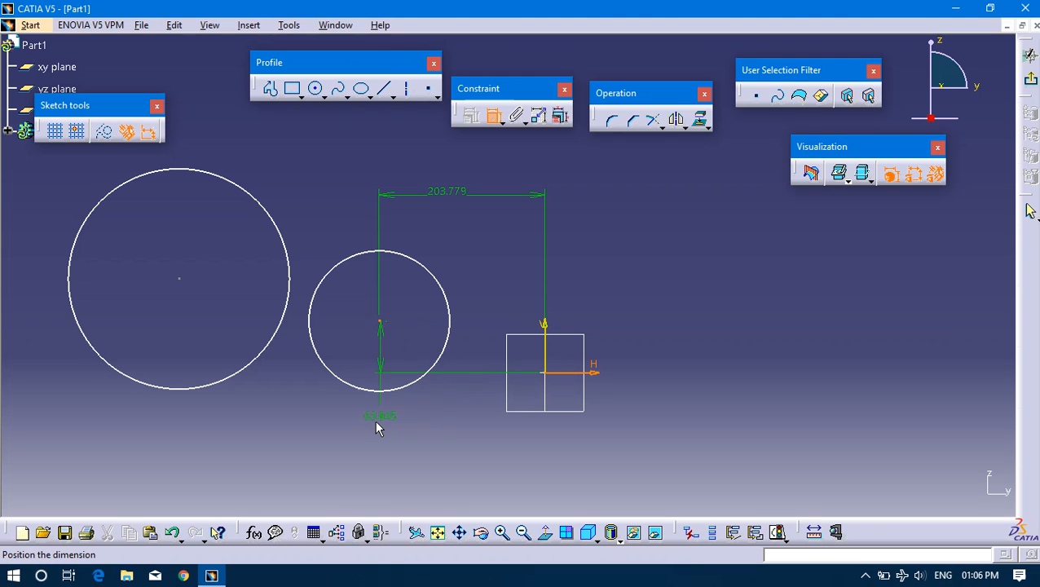
left_click(646, 343)
Add a radius dimension to the smaller circle, placed outside its upper edge.
left_click(399, 255)
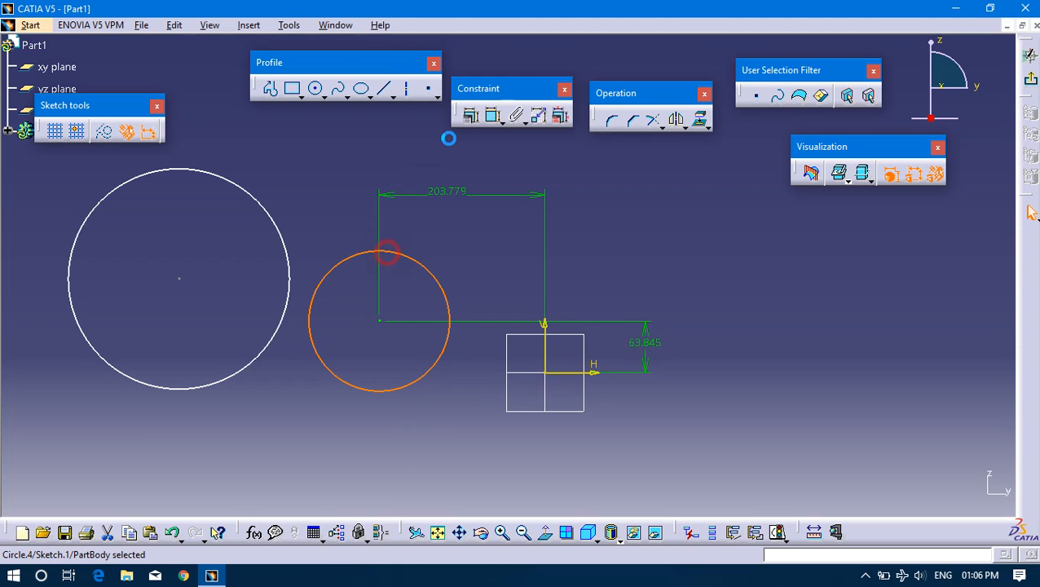
left_click(493, 116)
left_click(450, 248)
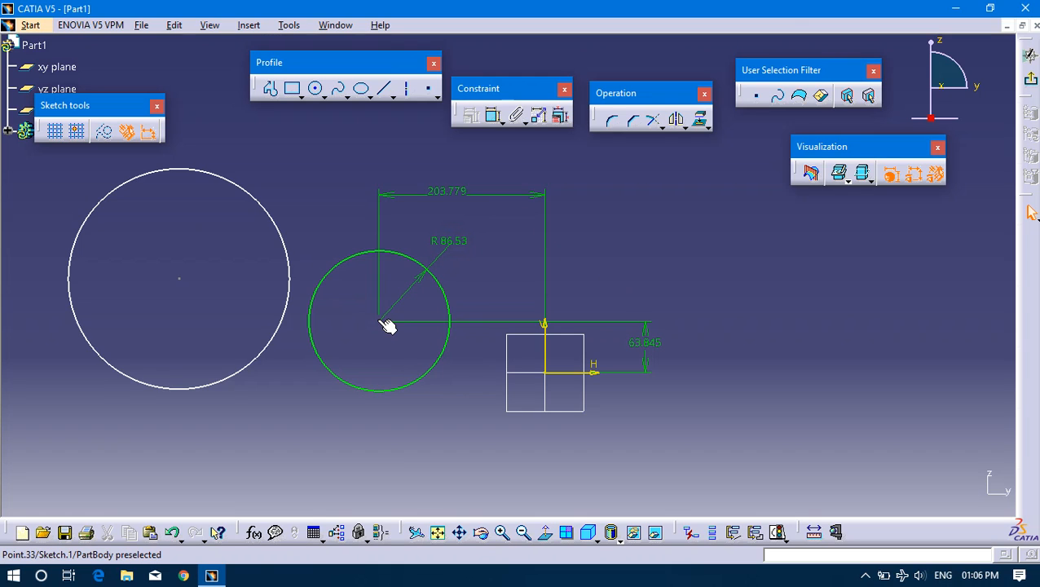
Apply a Concentricity constraint between the smaller dimensioned circle and the larger circle.
left_click(286, 257)
left_click(304, 186)
left_click(380, 317)
left_click(341, 231)
left_click(352, 256)
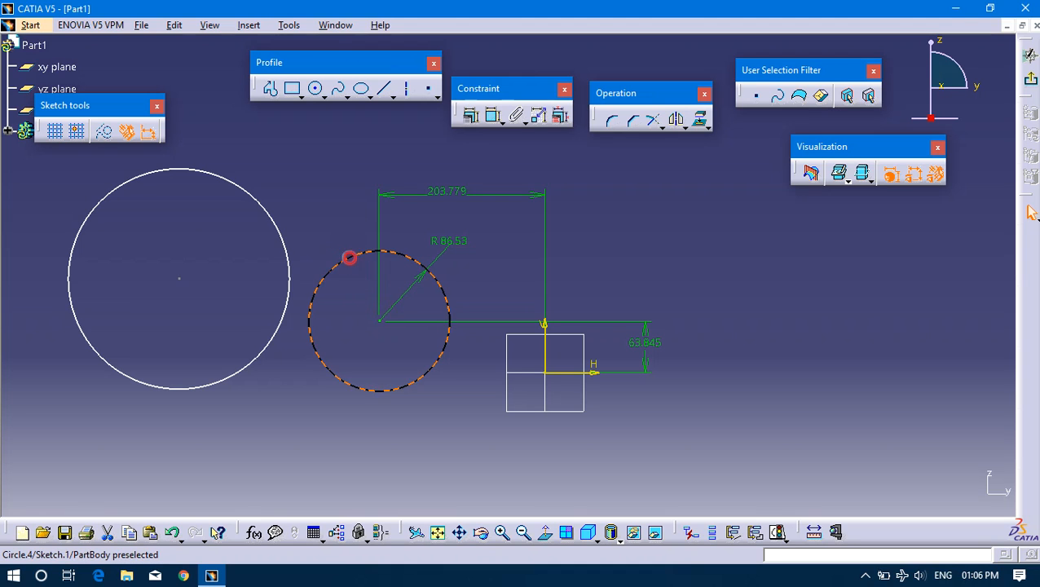
left_click(283, 232, "ctrl")
left_click(470, 115)
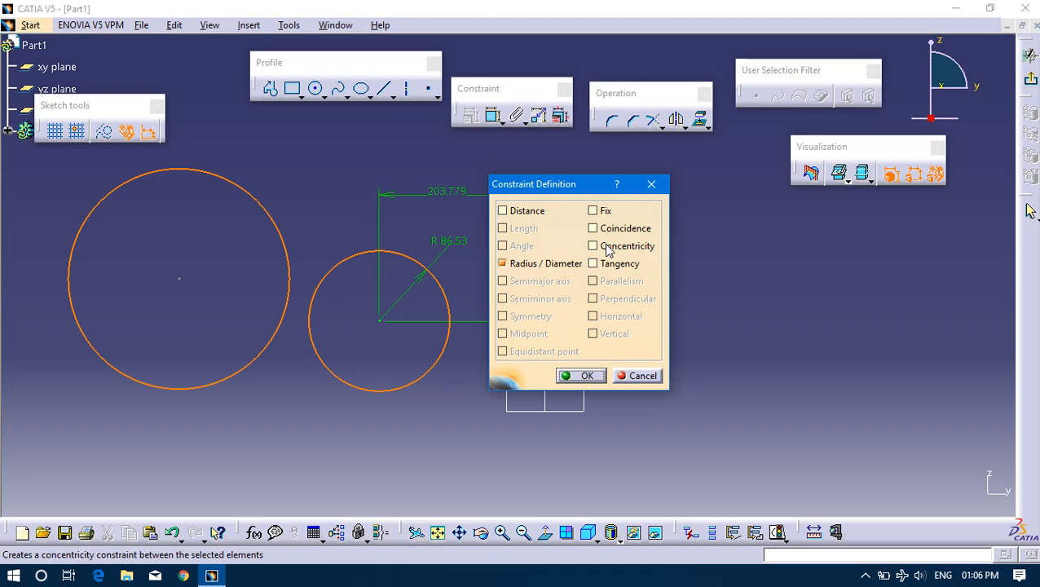
left_click(607, 250)
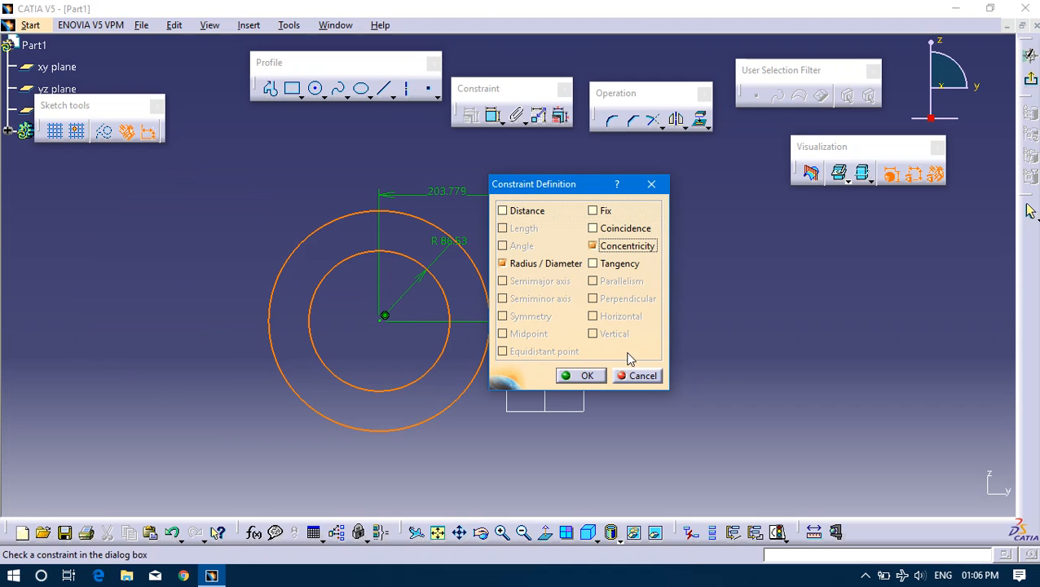
left_click(588, 375)
Enlarge the outer circle slightly to a radius of about 141 mm and add its radius dimension.
left_click(460, 244)
mouse_move(476, 263)
left_mouse_down()
mouse_move(475, 274)
mouse_move(476, 260)
left_mouse_up()
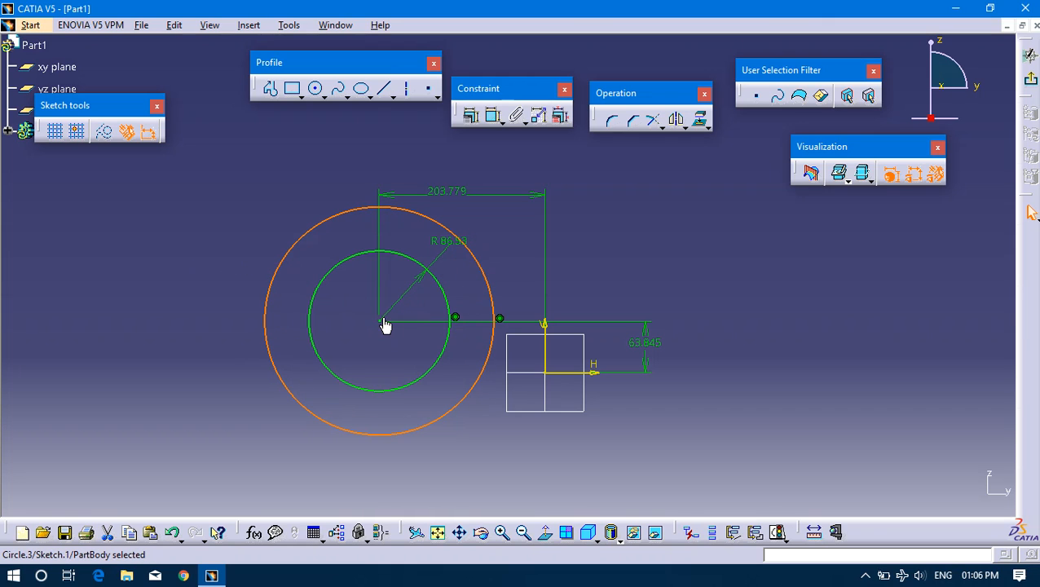
left_click(495, 118)
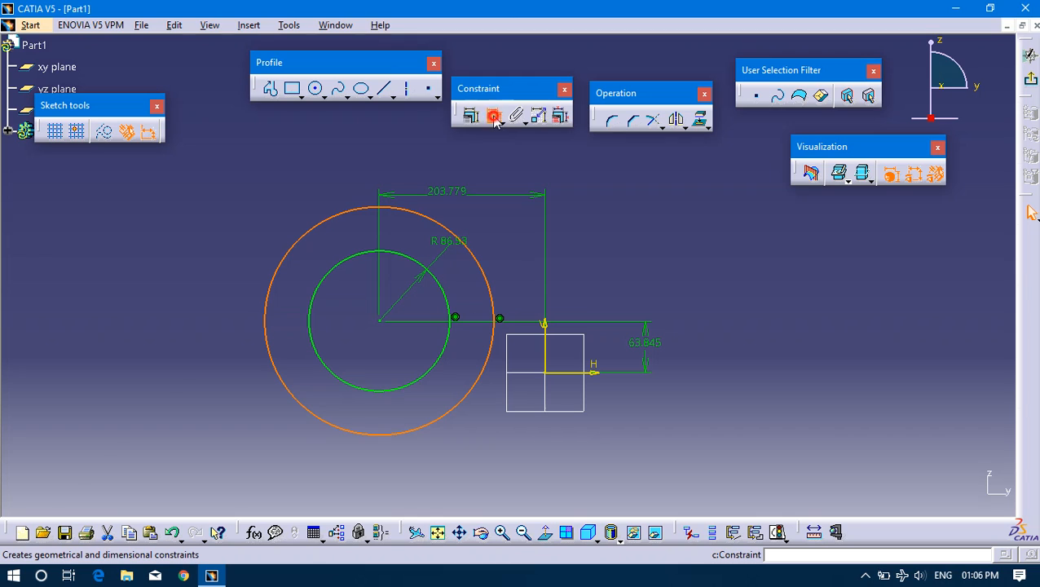
left_click(274, 227)
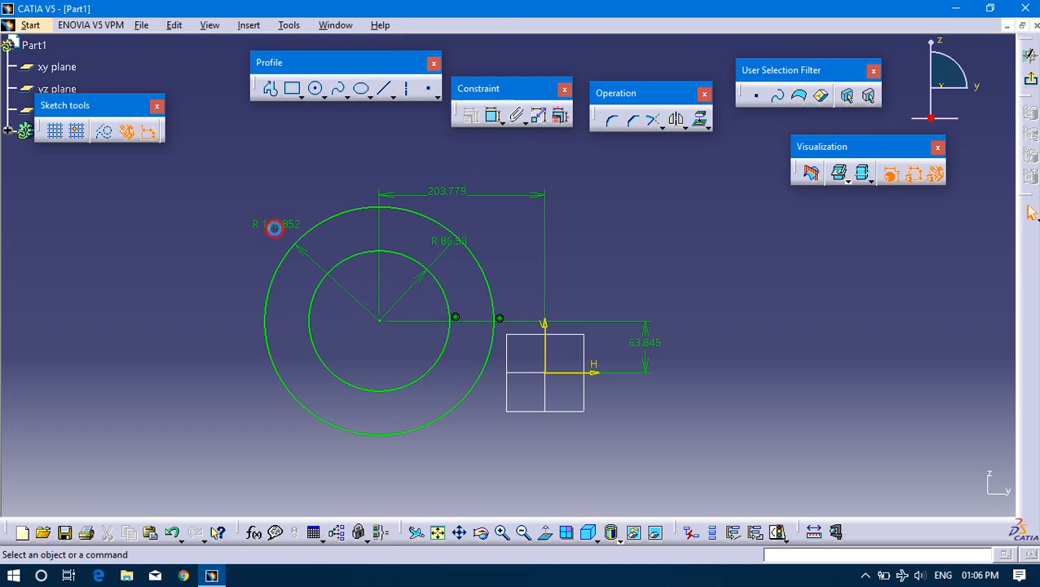
left_click(386, 323)
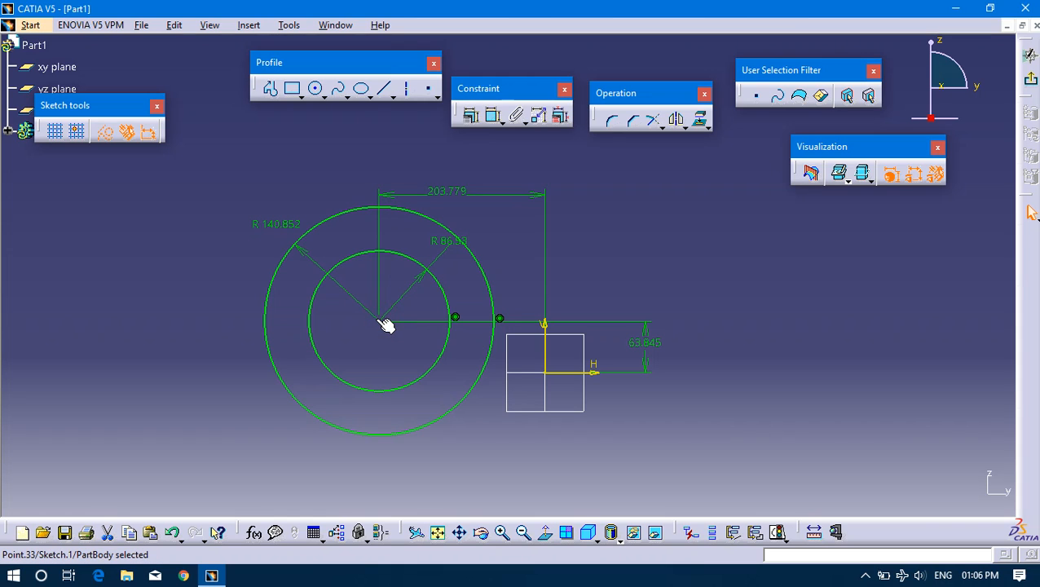
left_click(445, 224)
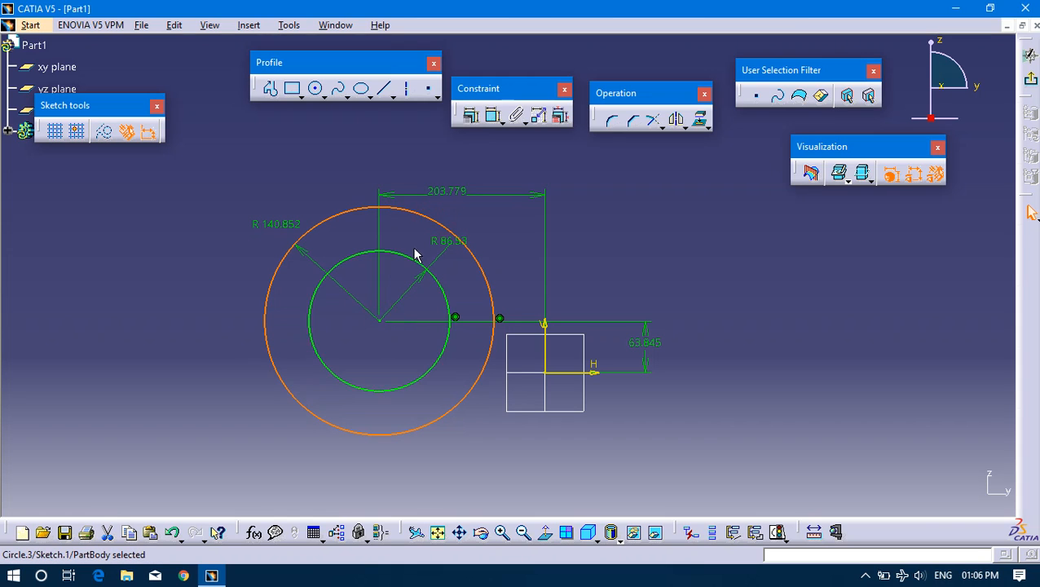
left_click(412, 261, "ctrl")
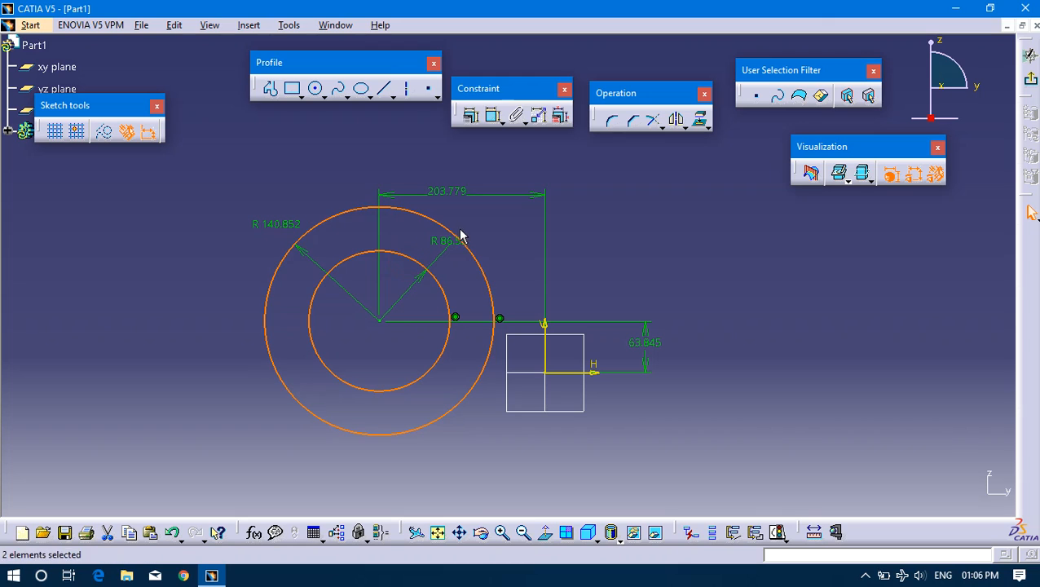
left_click(720, 281)
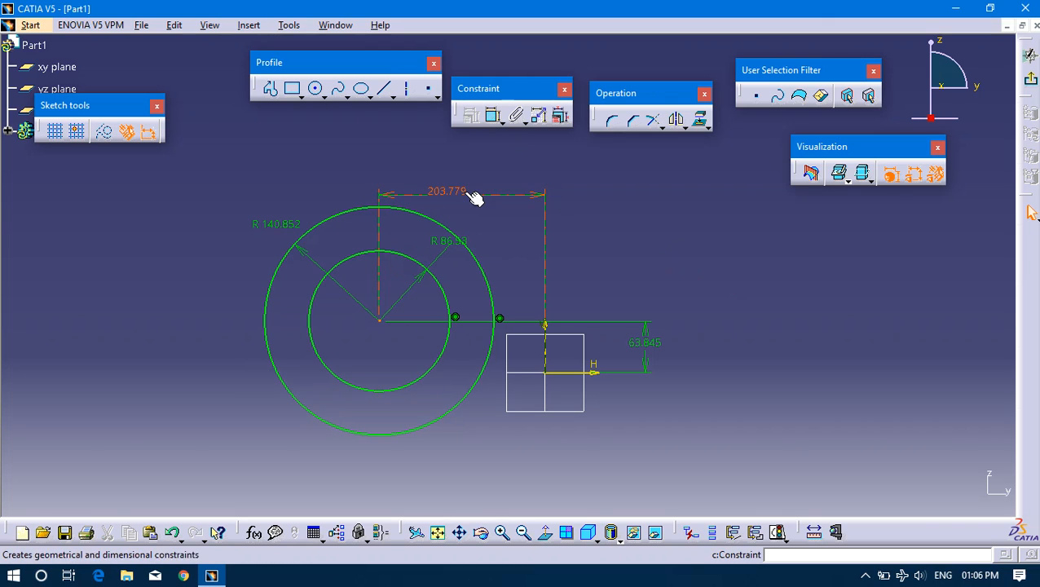
left_click(460, 239)
left_click(470, 116)
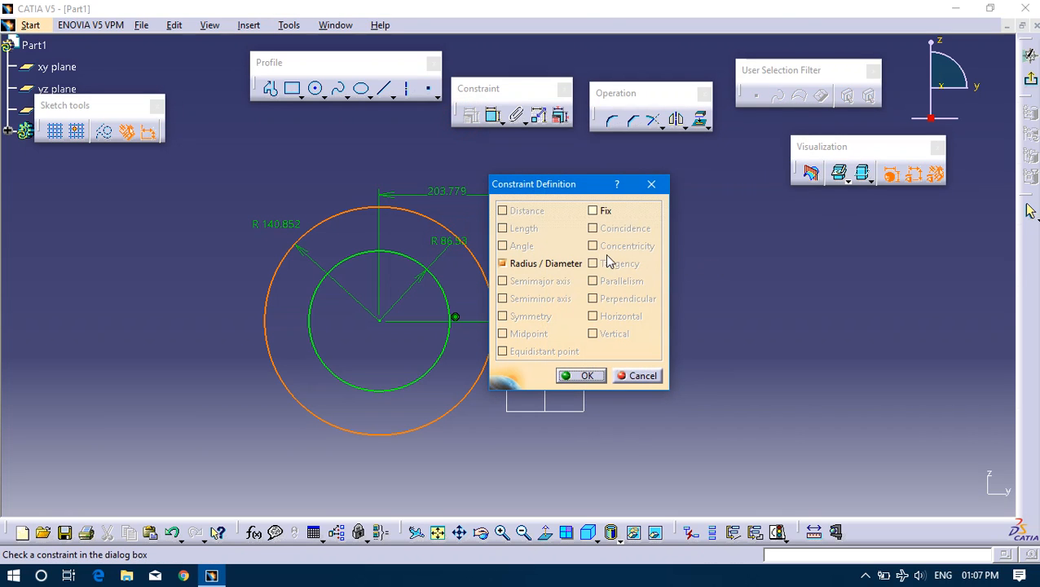
left_click(652, 184)
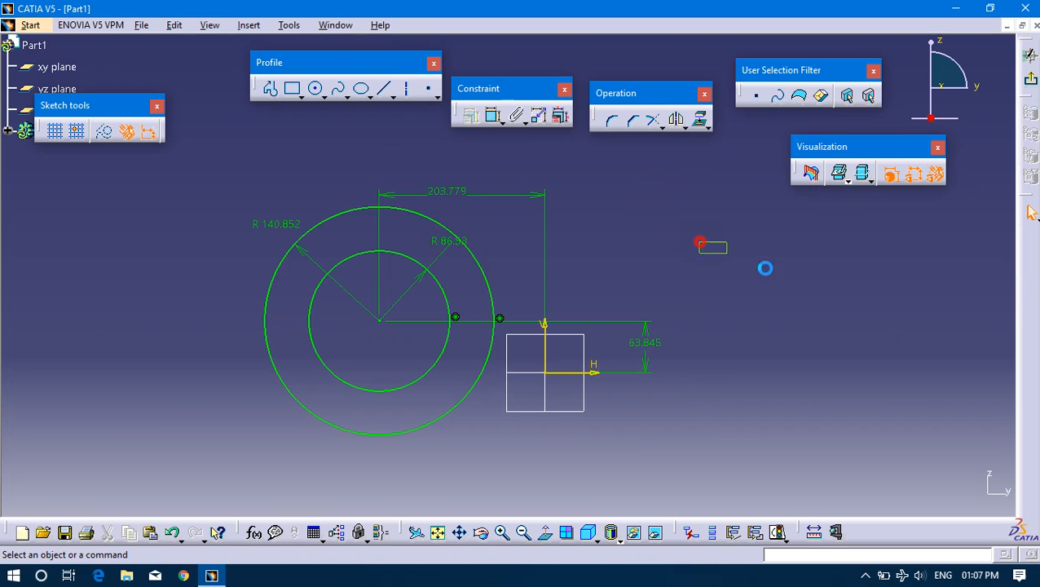
Draw a downward-sloping line about 460 mm long beside the two concentric circles and shift it clear of the axes.
left_click(383, 88)
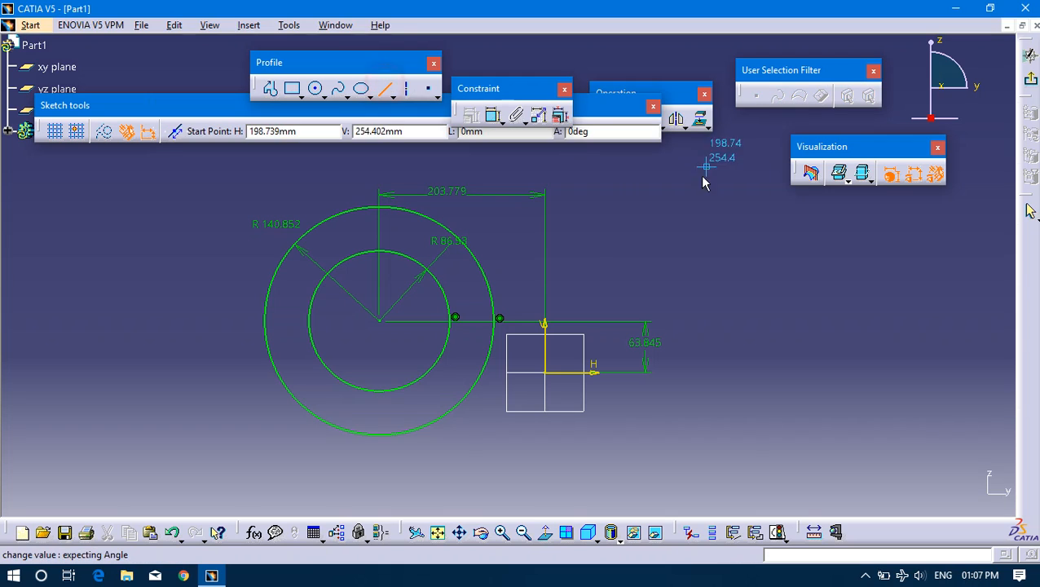
left_click(598, 196)
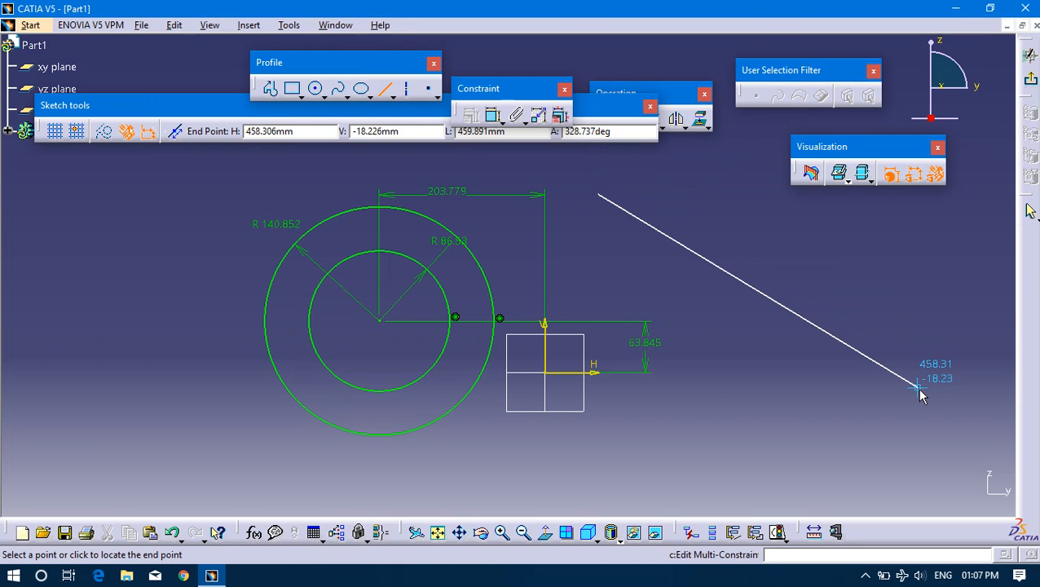
left_click(918, 388)
mouse_move(744, 281)
left_mouse_down()
mouse_move(671, 221)
mouse_move(692, 233)
left_mouse_up()
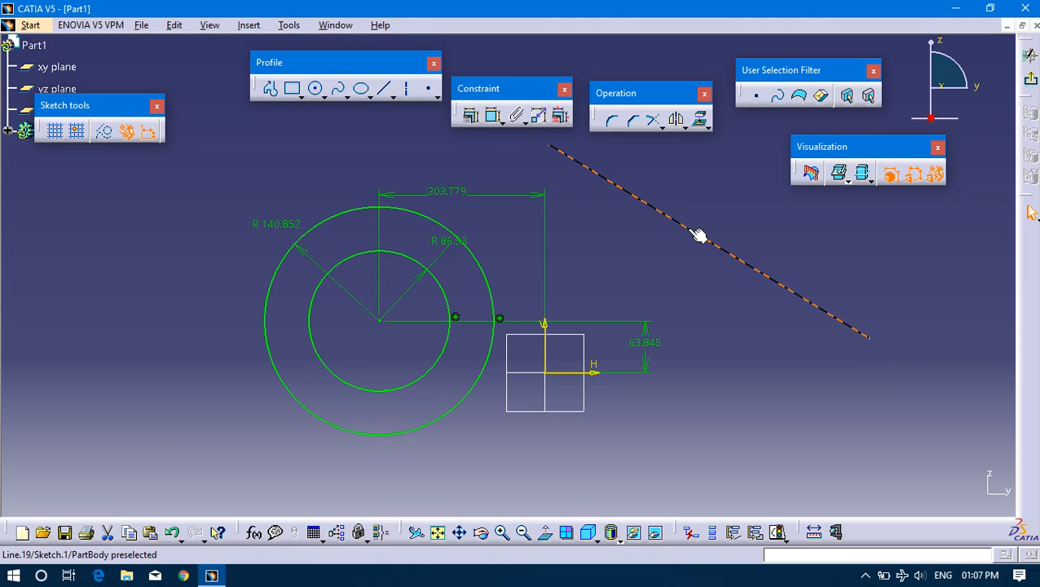
left_click(674, 255)
mouse_move(694, 233)
left_mouse_down()
mouse_move(851, 260)
mouse_move(778, 260)
left_mouse_up()
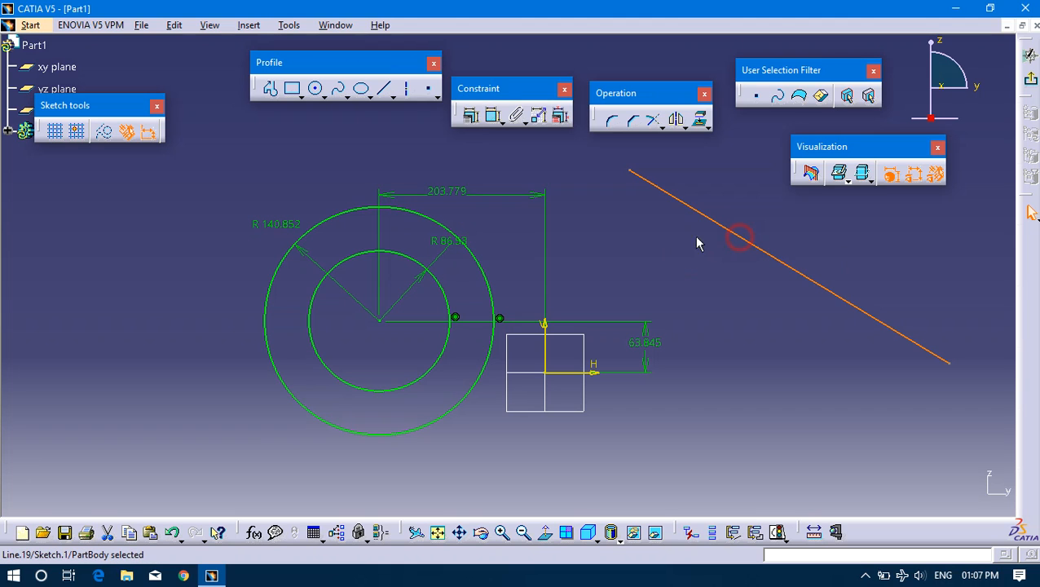
Apply a Tangency constraint between the sloping line and the outer circle.
left_click(437, 225, "ctrl")
left_click(470, 115)
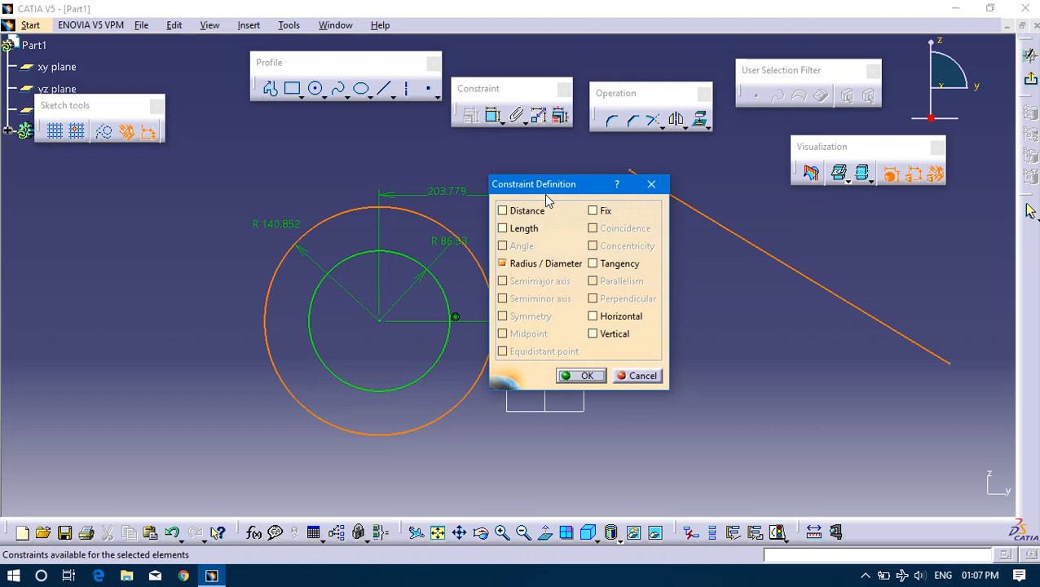
left_click(596, 263)
left_click(581, 375)
Move the tangent line towards the top of the outer circle and examine the tangency symbol there.
left_click_drag(599, 318, 496, 233)
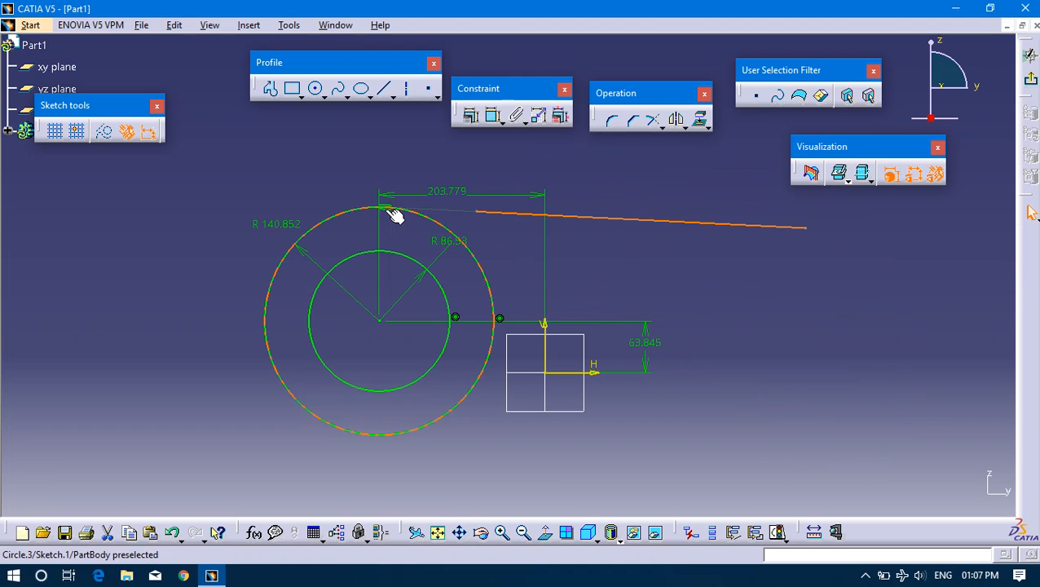
left_click(364, 200)
mouse_move(402, 222)
middle_mouse_down()
mouse_move(389, 158)
mouse_move(405, 240)
mouse_move(349, 215)
middle_mouse_up()
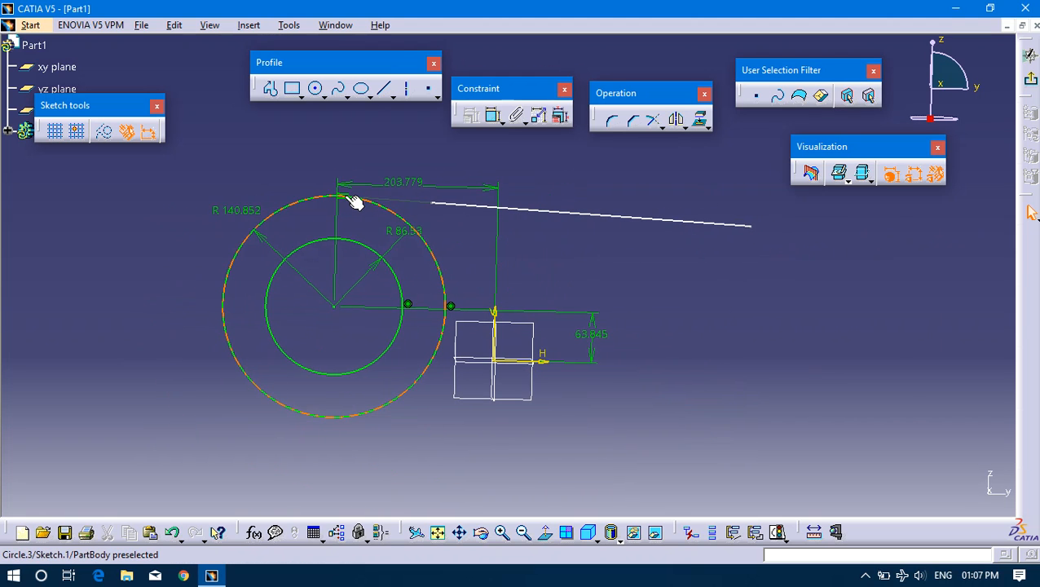
left_click(346, 197)
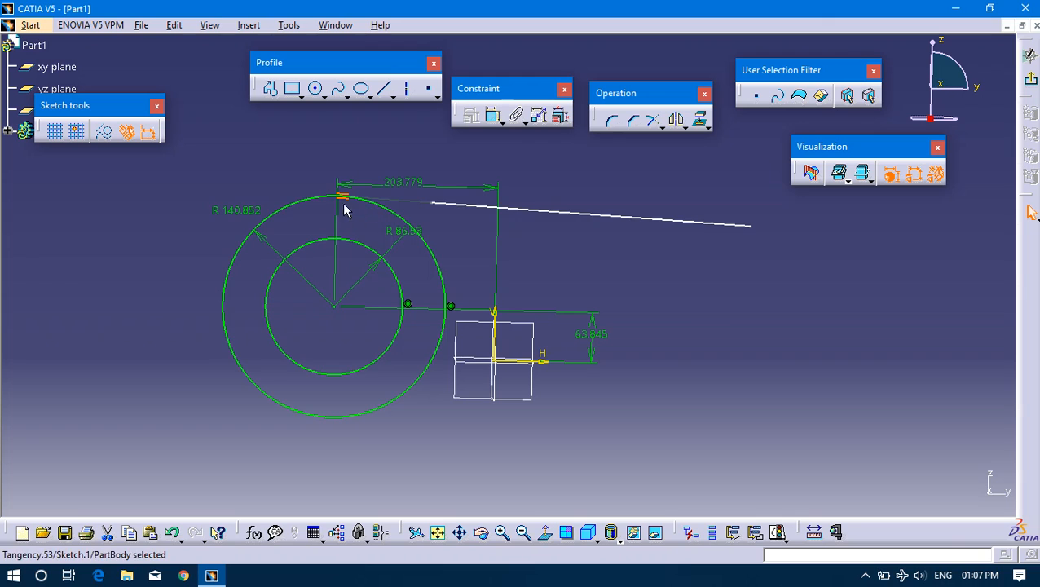
left_click(662, 220)
Delete all circles, lines and constraints from the sketch and restore the view normal to the sketch plane.
mouse_move(183, 155)
left_mouse_down()
mouse_move(734, 423)
mouse_move(787, 462)
left_mouse_up()
left_click(719, 346)
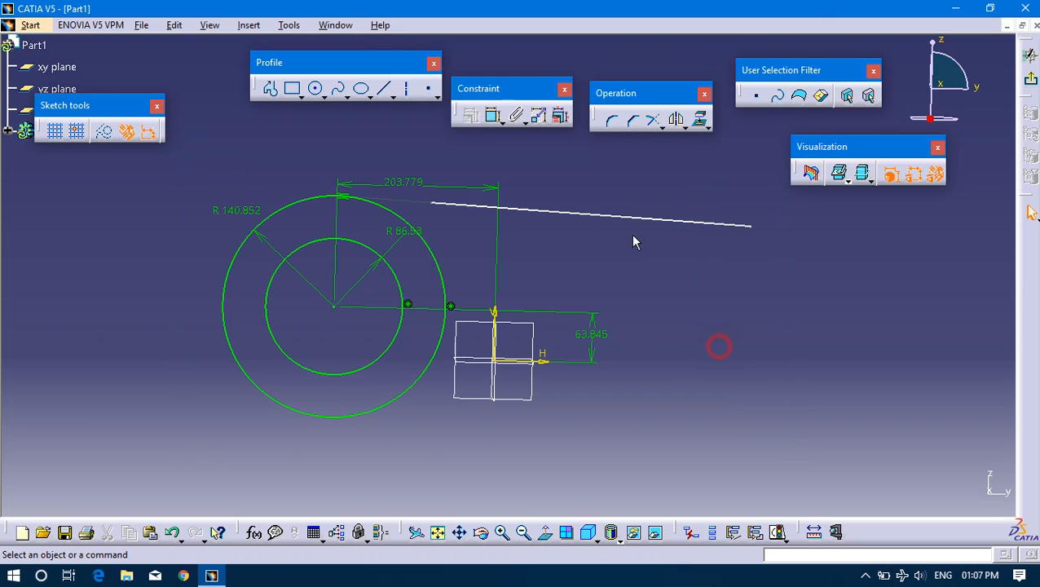
mouse_move(756, 183)
left_mouse_down()
mouse_move(269, 399)
mouse_move(185, 474)
mouse_move(183, 489)
left_mouse_up()
key("Delete")
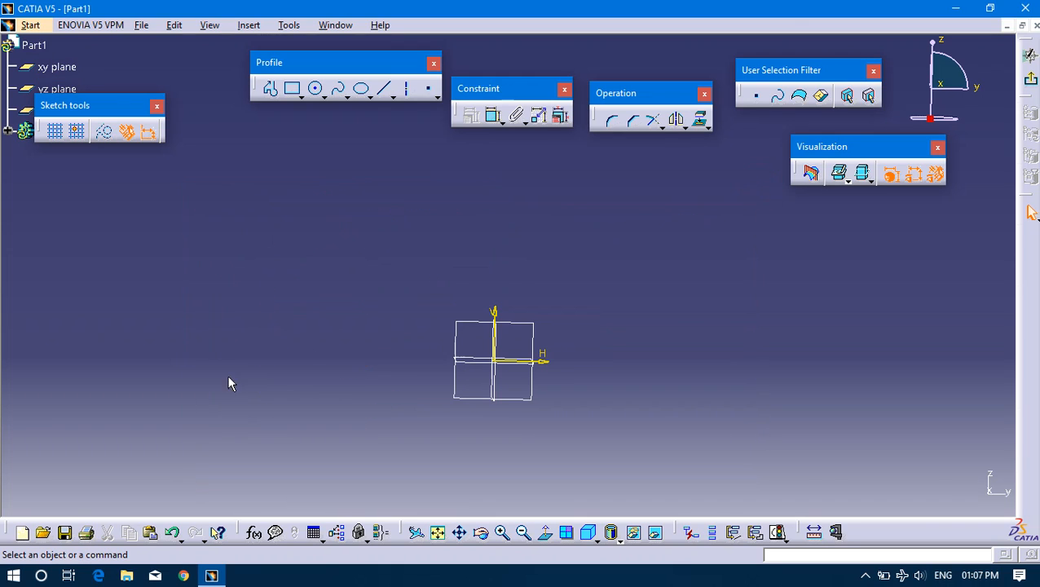
left_click(545, 534)
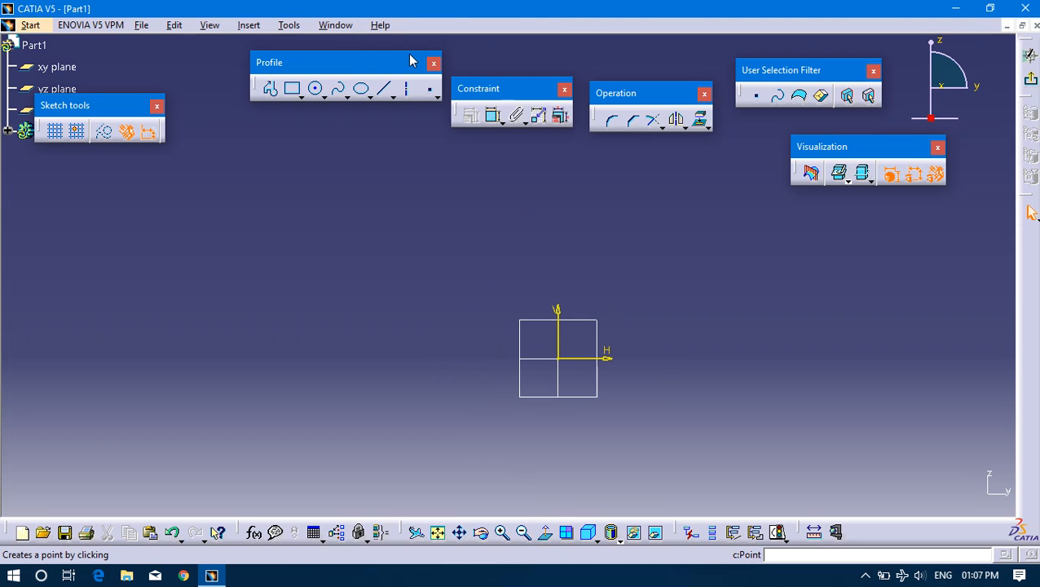
Draw two separate sloping lines, one on each side of the vertical axis.
left_click(384, 88)
left_click(371, 271)
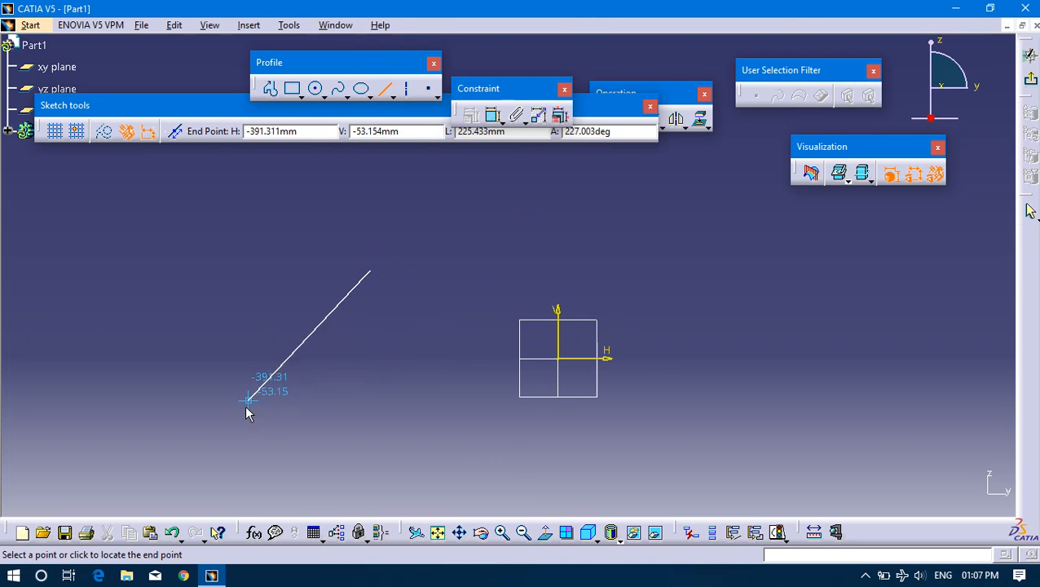
left_click(249, 434)
left_click(389, 90)
left_click(648, 246)
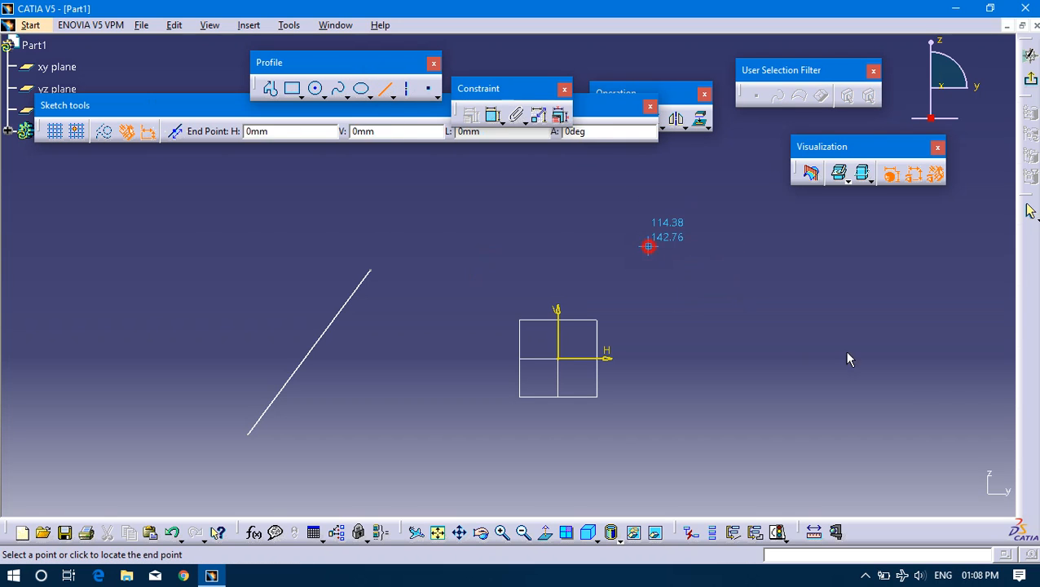
left_click(883, 396)
Apply a Horizontal constraint to the line on the positive H side of the axes.
left_click(558, 303)
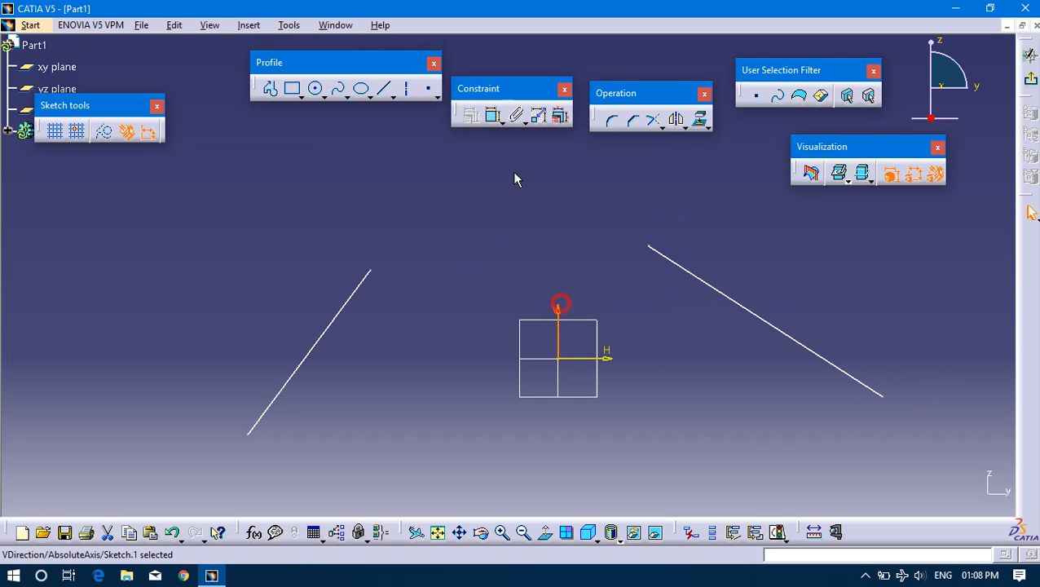
left_click(674, 263)
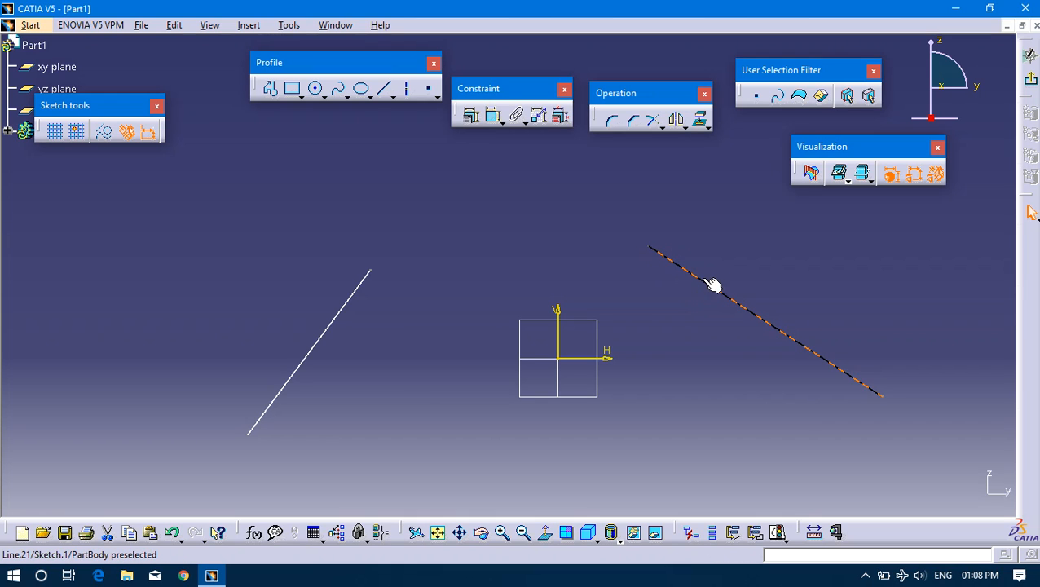
left_click(472, 116)
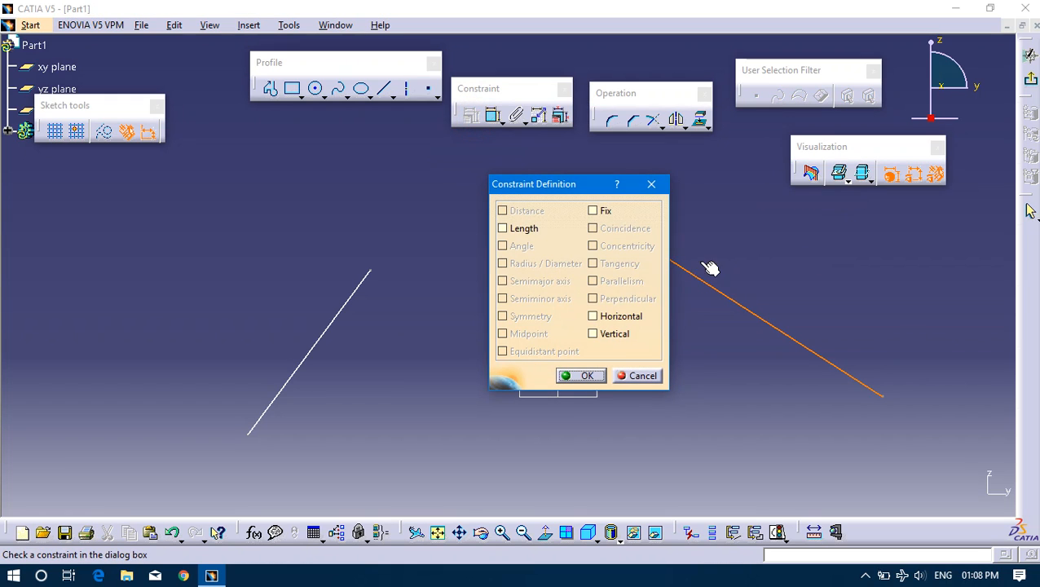
left_click_drag(567, 184, 488, 170)
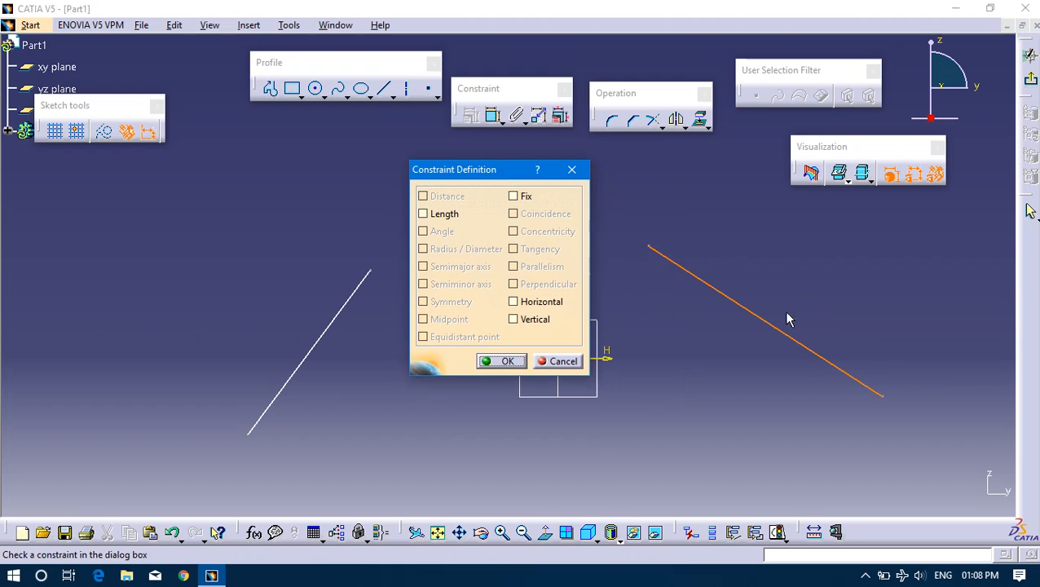
left_click(524, 302)
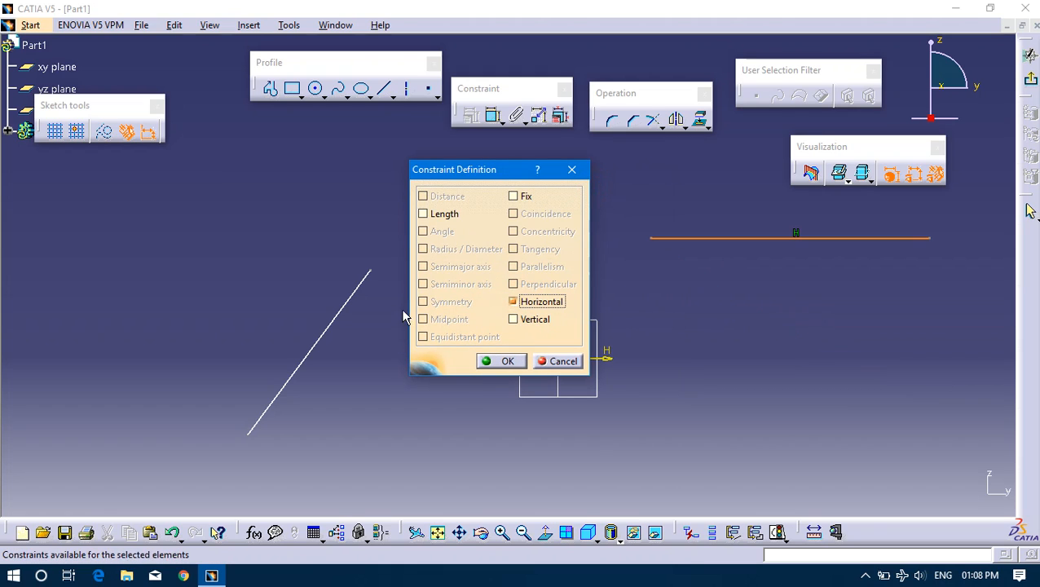
left_click(507, 364)
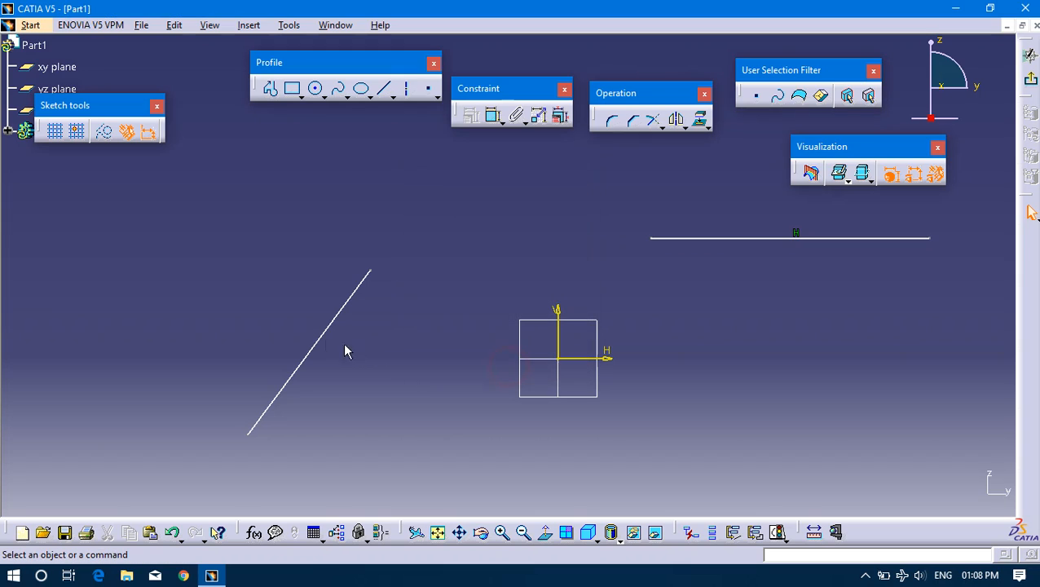
Apply a Vertical constraint to the line on the negative H side of the axes.
left_click(323, 335)
left_click(470, 114)
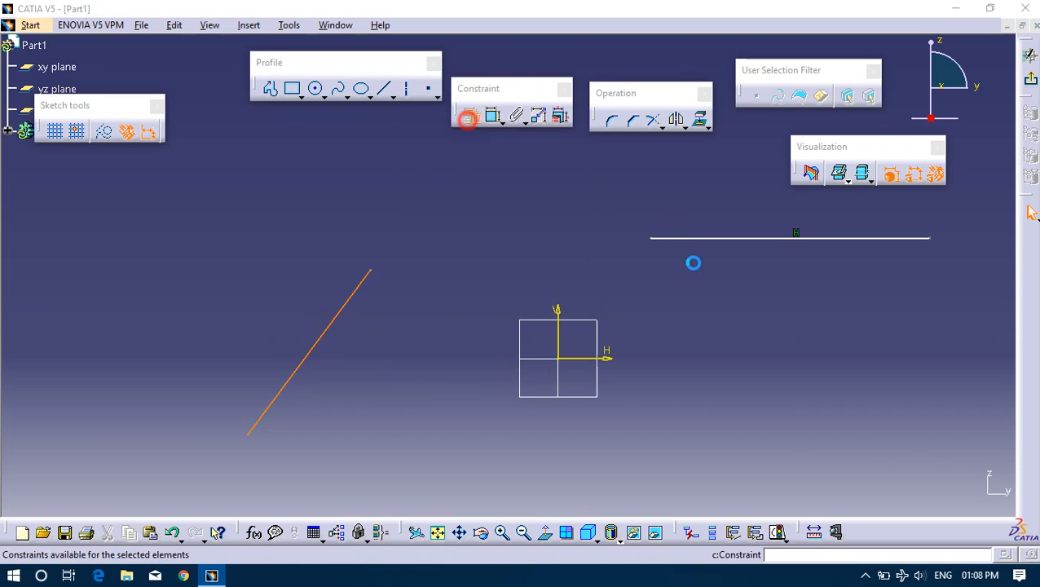
left_click(515, 318)
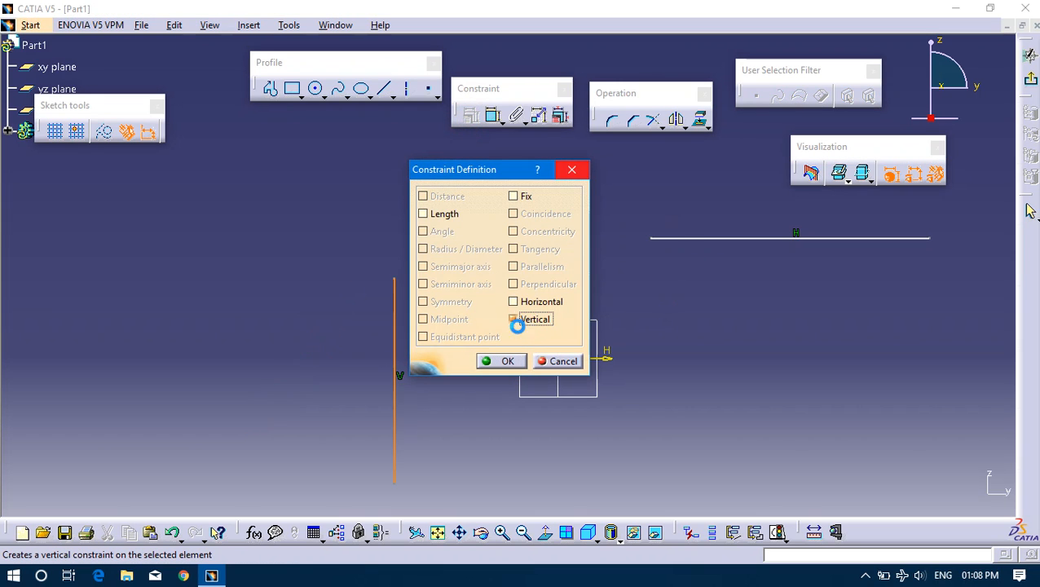
left_click(499, 361)
Draw one sloping line crossing the vertical line and another sloping line below the horizontal line.
middle_click_drag(908, 325, 830, 316)
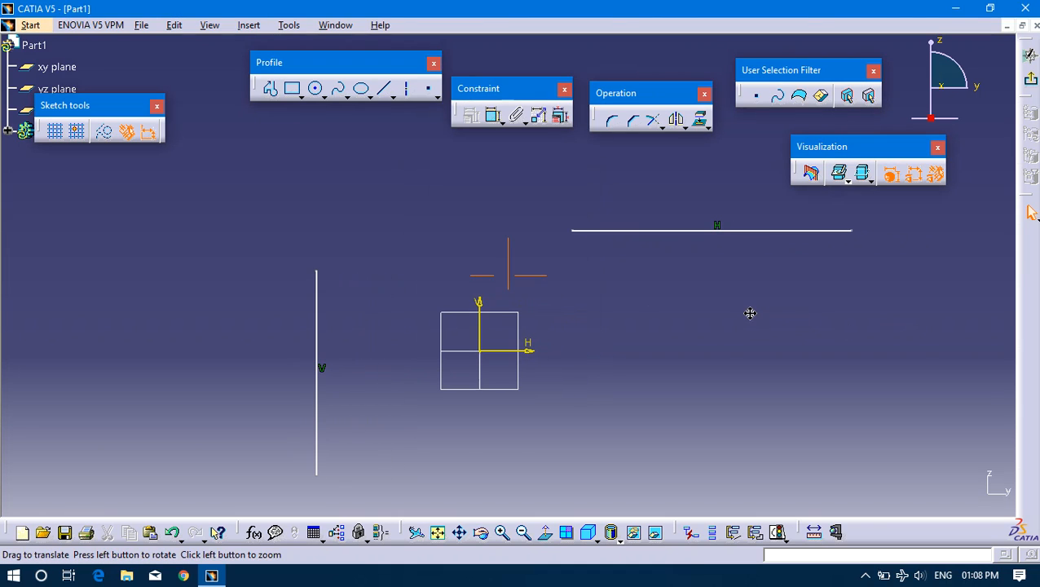
left_click(384, 88)
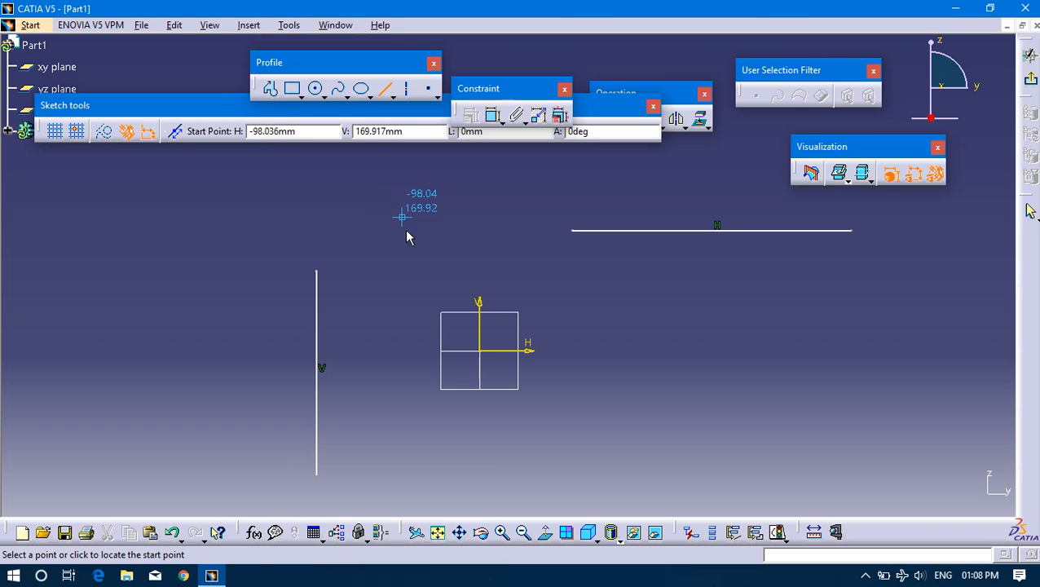
left_click(245, 291)
left_click(438, 446)
left_click(530, 255)
left_click(384, 88)
left_click(589, 421)
left_click(802, 275)
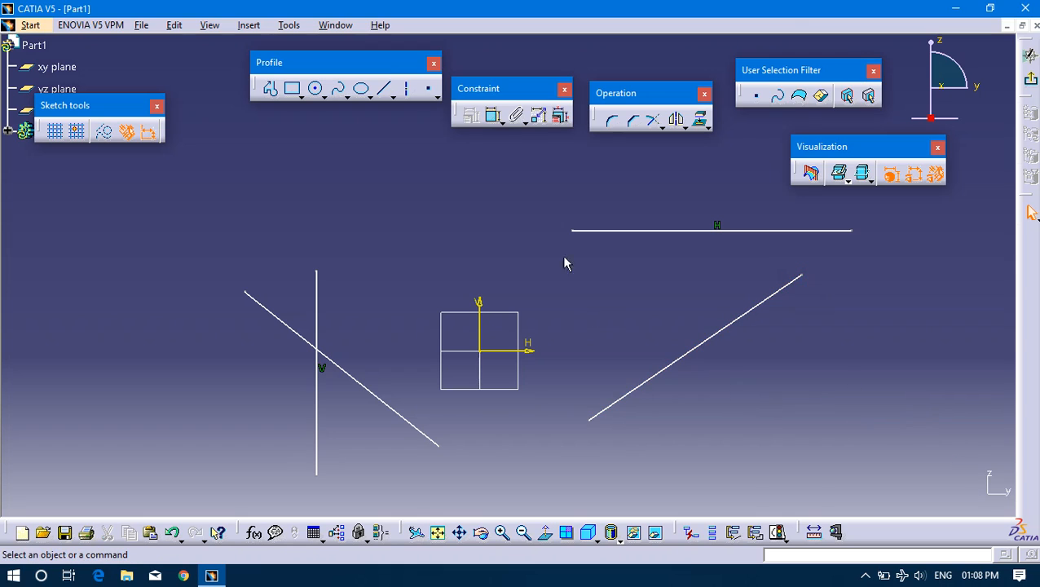
left_click(410, 417)
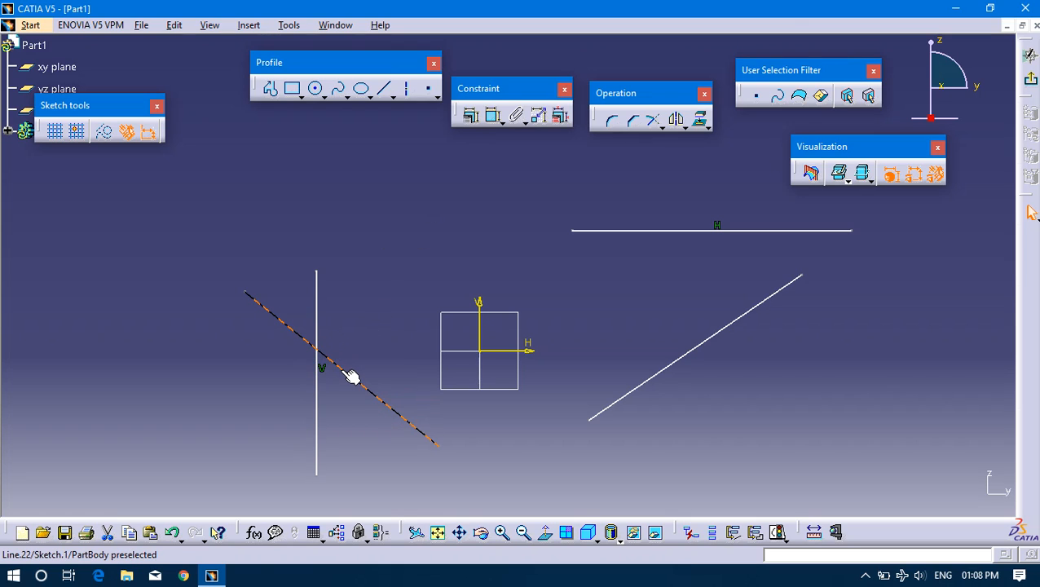
left_click(318, 323)
left_click(367, 408)
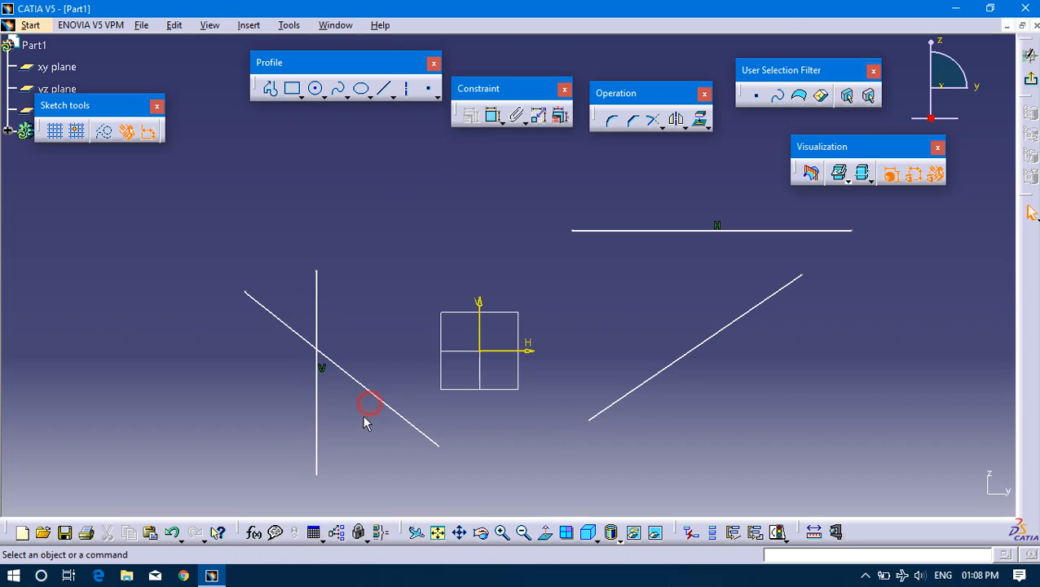
Apply a Perpendicular constraint between the vertical line and the sloping line that crosses it.
left_click(390, 409)
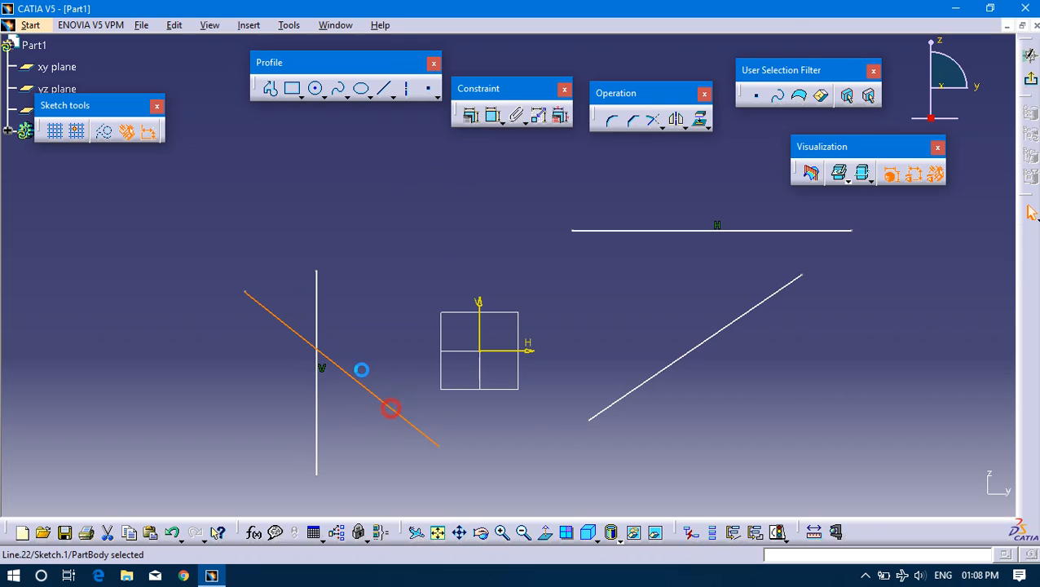
left_click(319, 316, "ctrl")
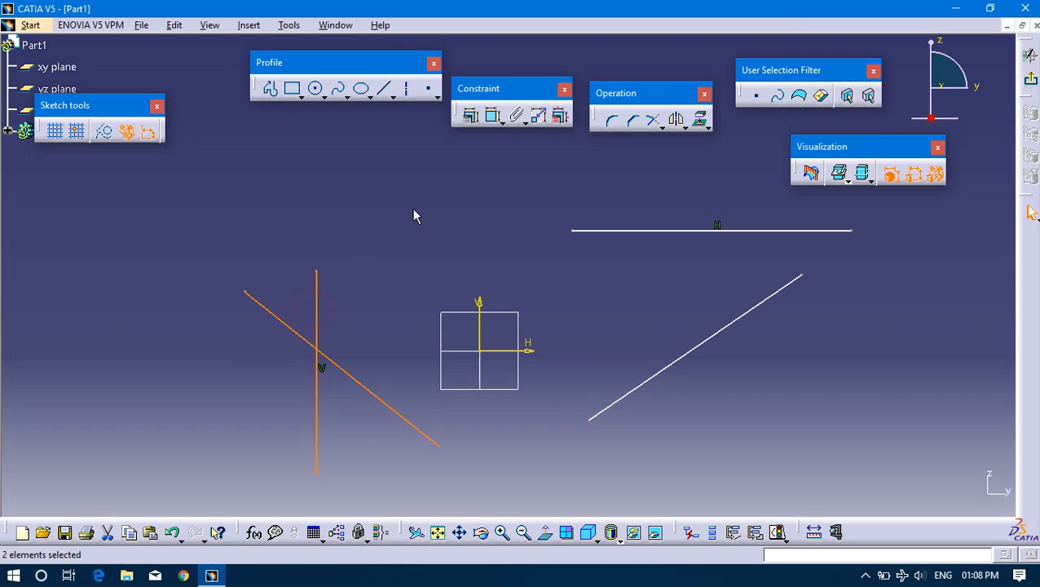
left_click(472, 119)
left_click_drag(493, 174, 135, 75)
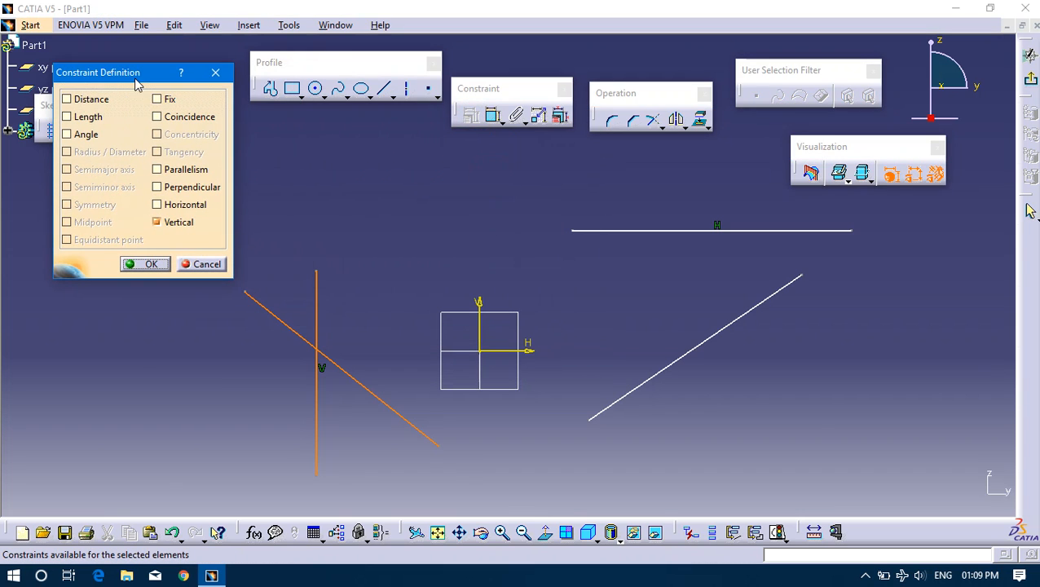
left_click(171, 189)
left_click(136, 265)
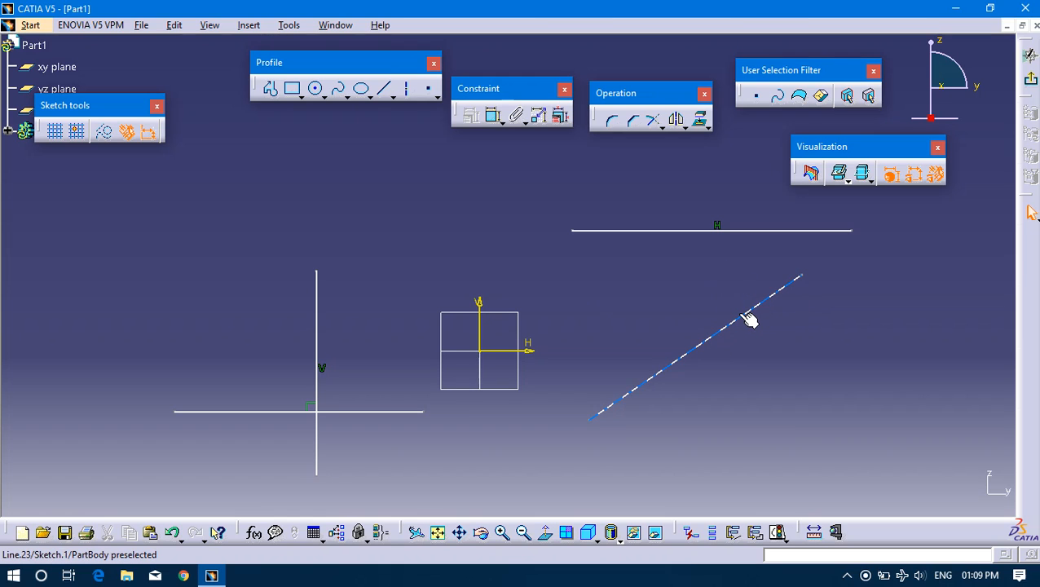
Apply a Parallelism constraint between the sloping line and the horizontal line above it.
left_click(703, 349)
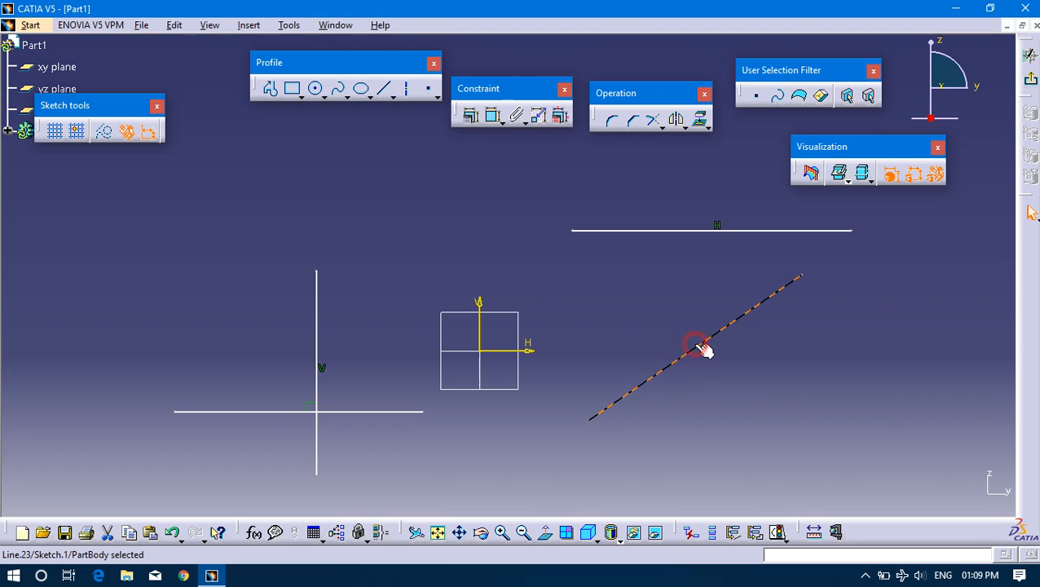
left_click(697, 232)
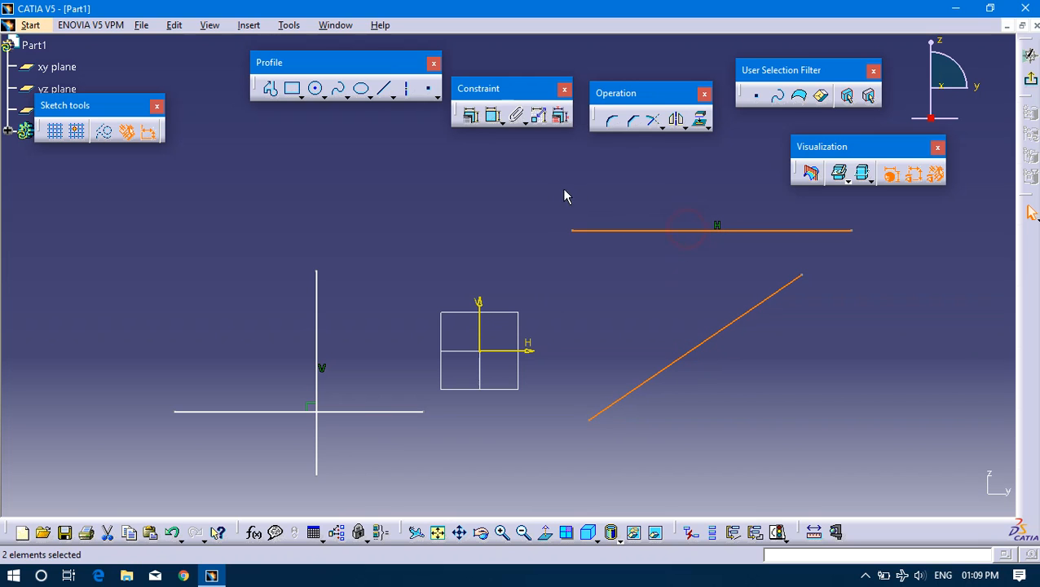
left_click(473, 117)
left_click(176, 209)
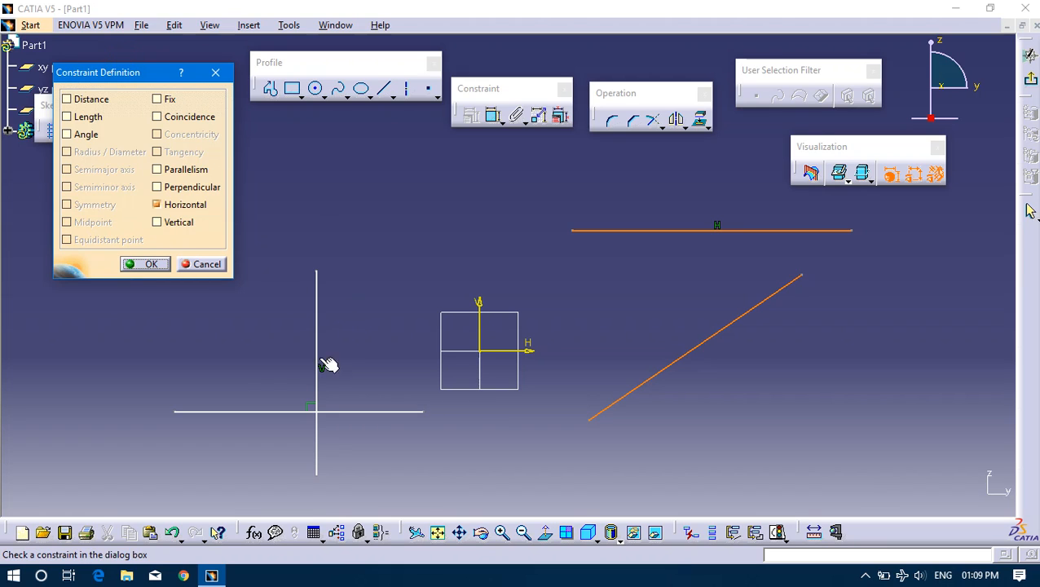
left_click(177, 173)
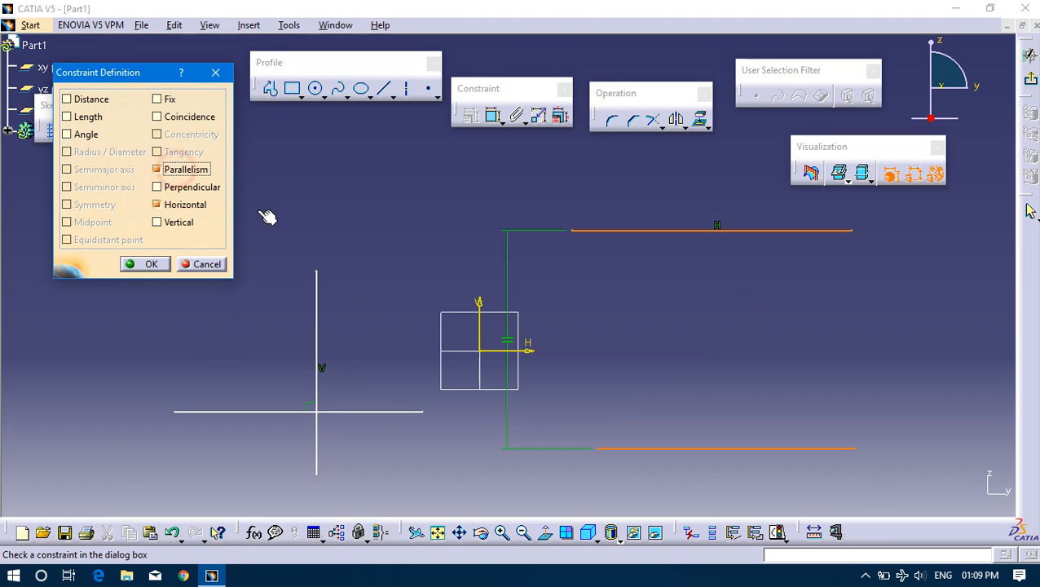
left_click(152, 264)
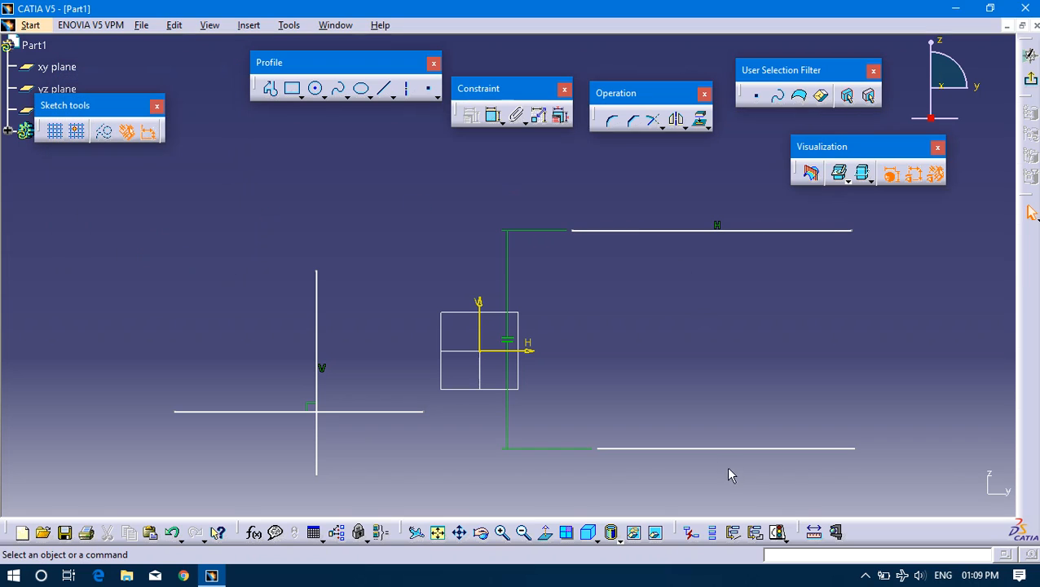
Move the lower parallel line up to sit just below the horizontal line.
mouse_move(706, 449)
left_mouse_down()
mouse_move(712, 386)
mouse_move(615, 351)
mouse_move(715, 304)
mouse_move(697, 285)
left_mouse_up()
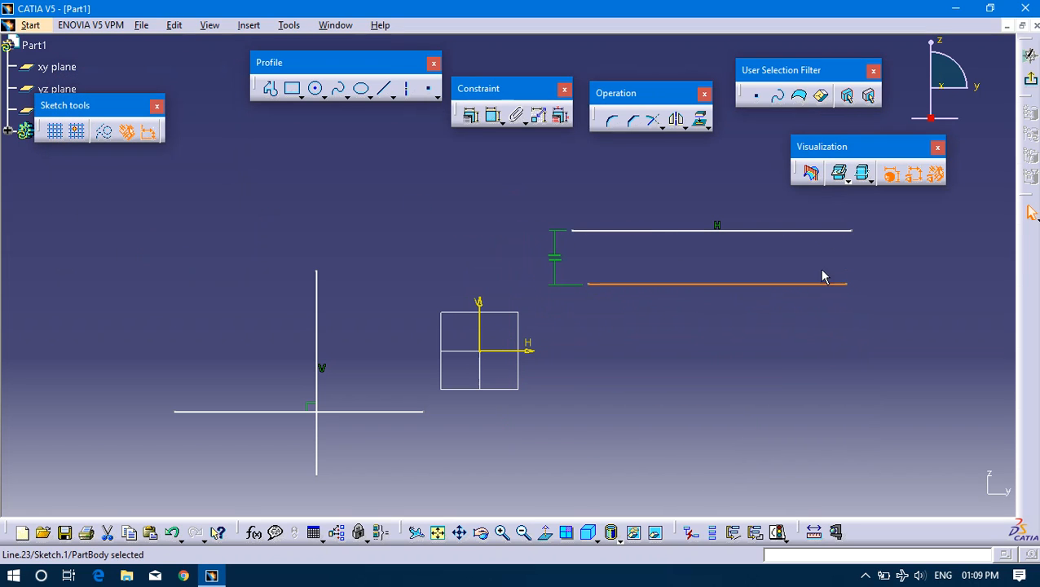
left_click(795, 230)
left_click(780, 285)
left_click(852, 358)
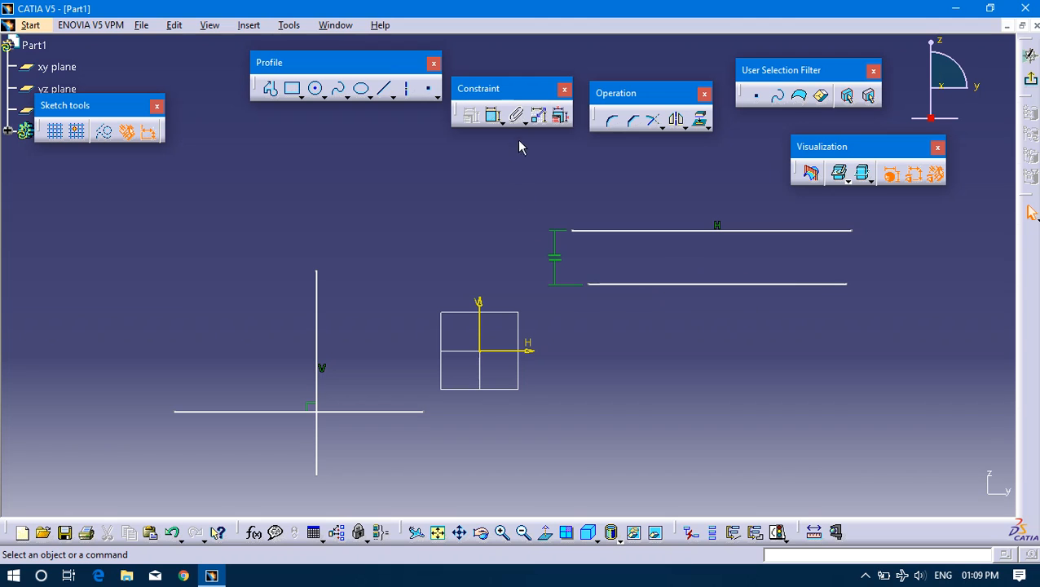
left_click(605, 230)
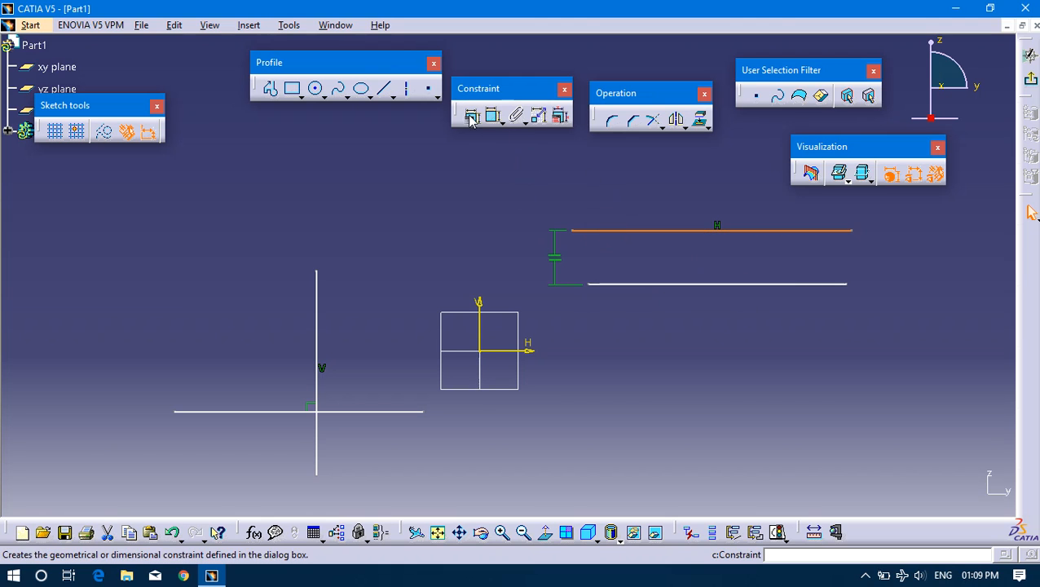
left_click(470, 115)
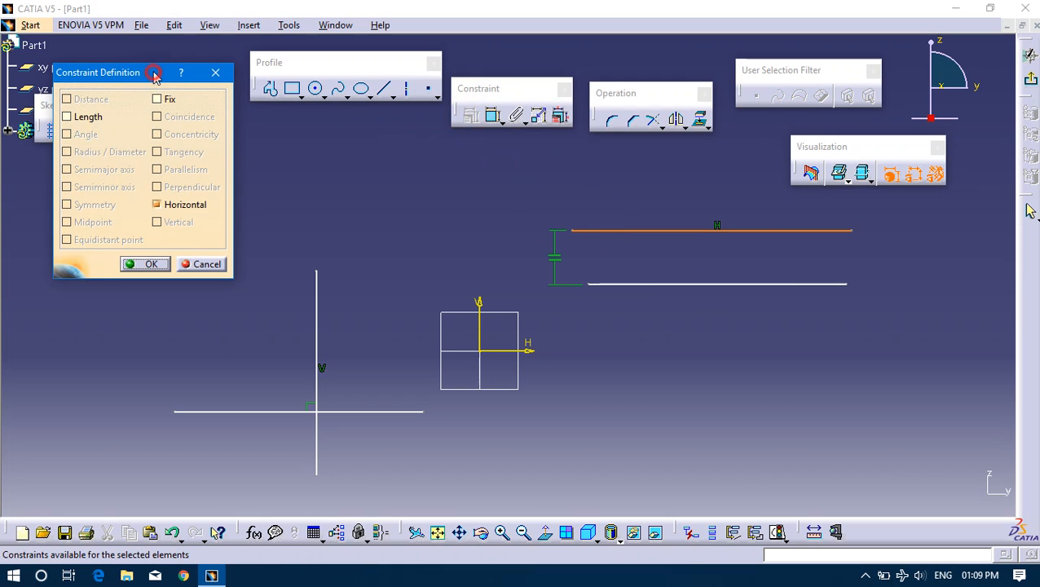
left_click(215, 73)
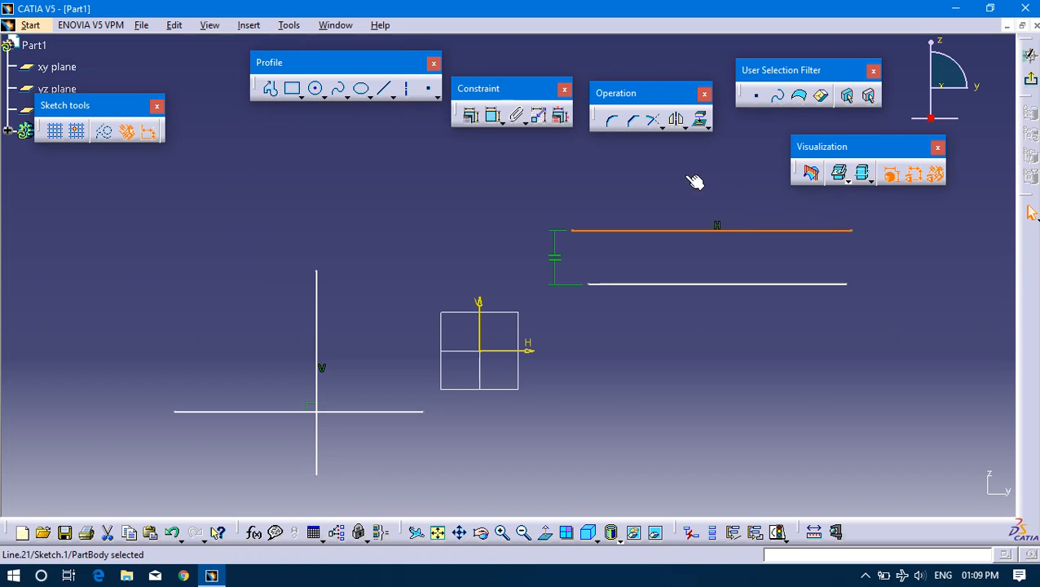
Delete both parallel lines together with their constraints.
left_click_drag(481, 190, 867, 335)
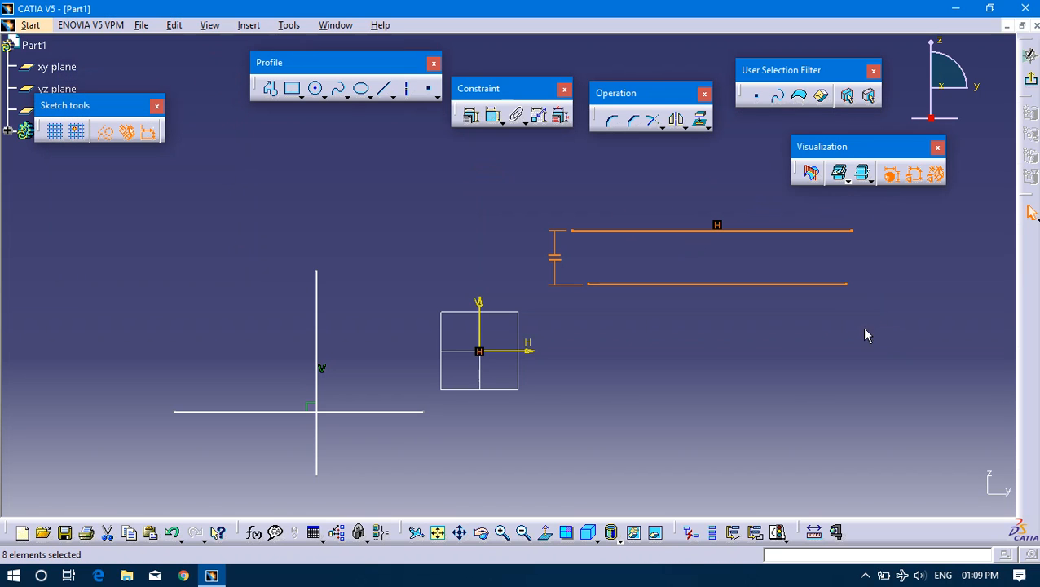
key("Delete")
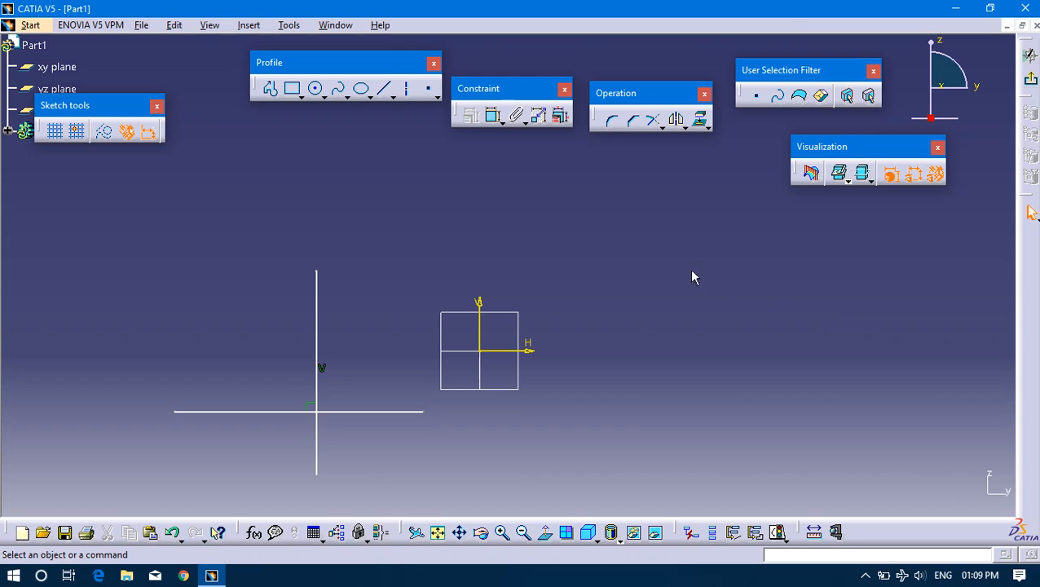
Dimension the lengths of the vertical line and of the line perpendicular to it.
left_click(492, 115)
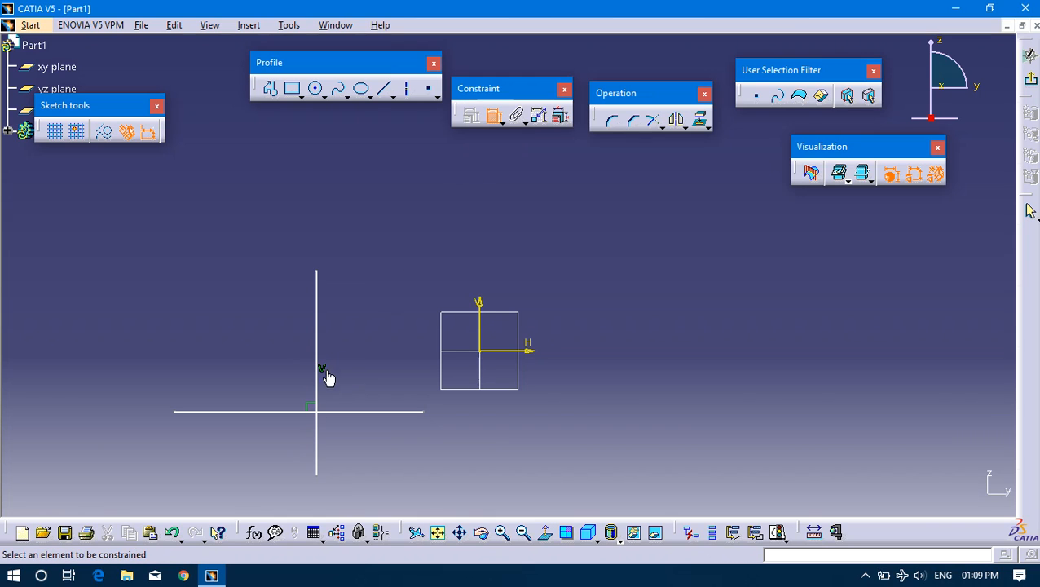
left_click(318, 344)
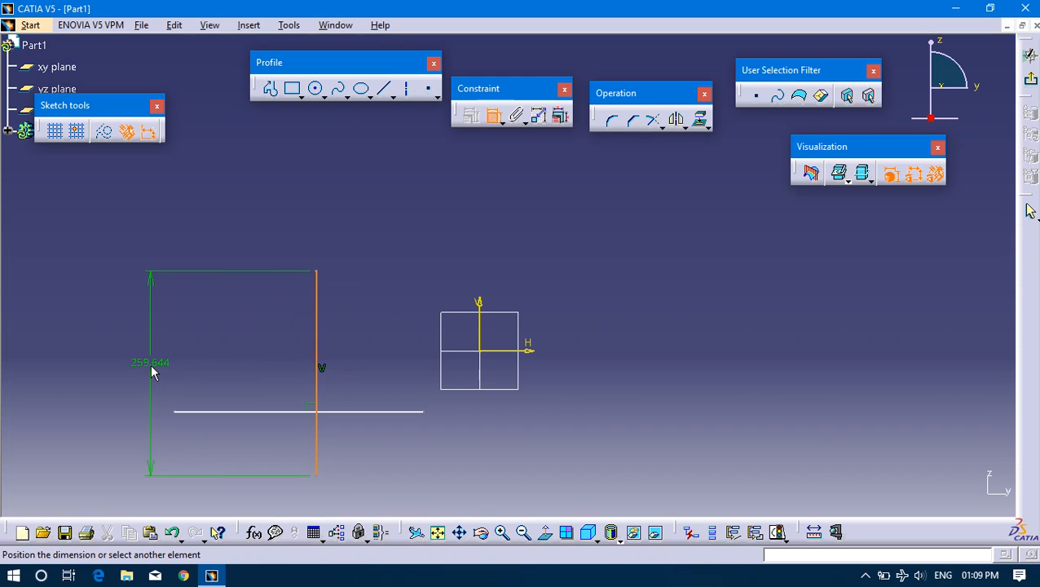
left_click(150, 365)
left_click(254, 412)
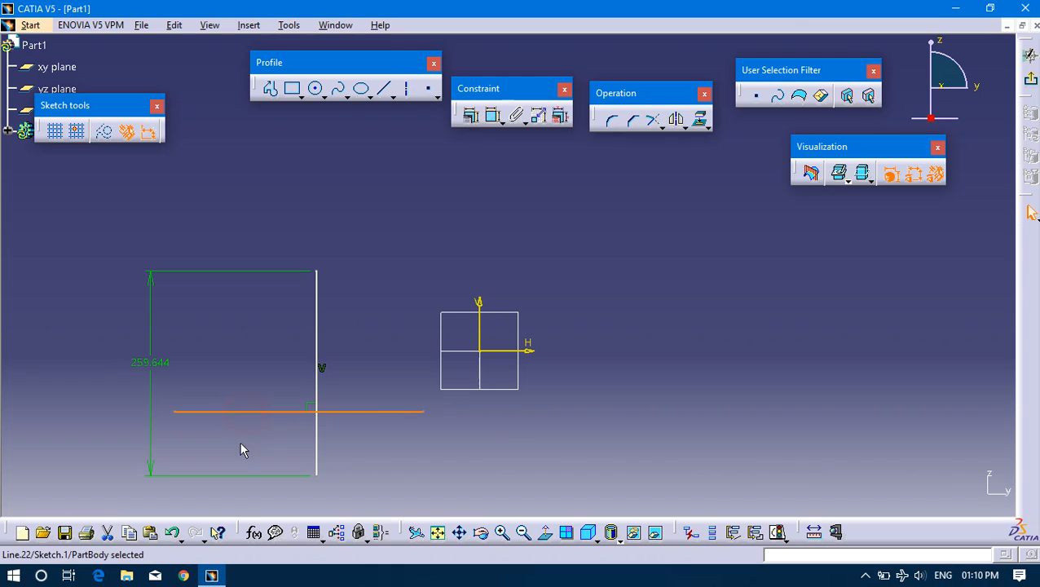
left_click(493, 115)
left_click(351, 491)
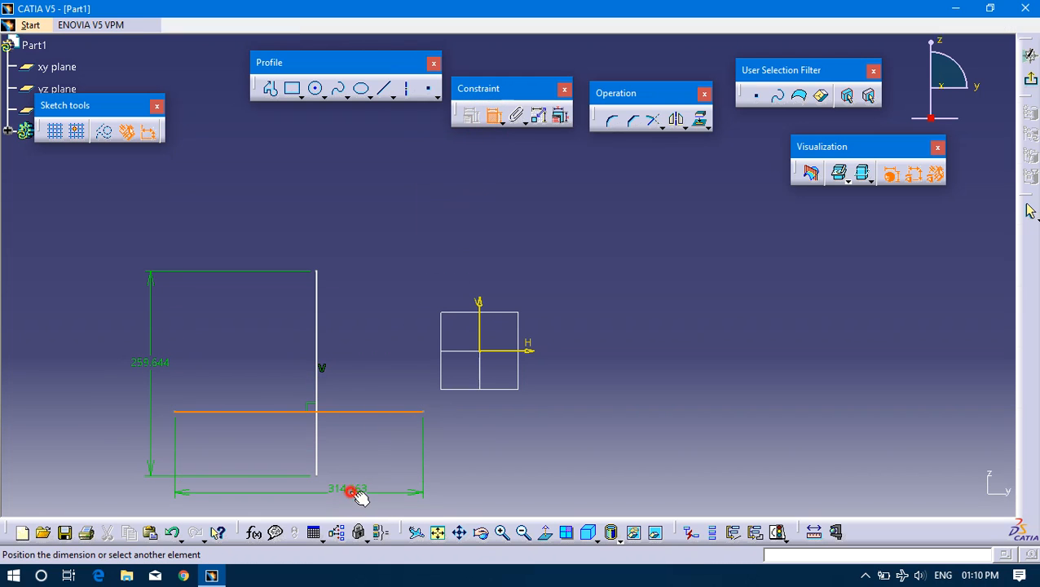
Apply Fix Together to the vertical line and its two endpoints.
left_click(519, 115)
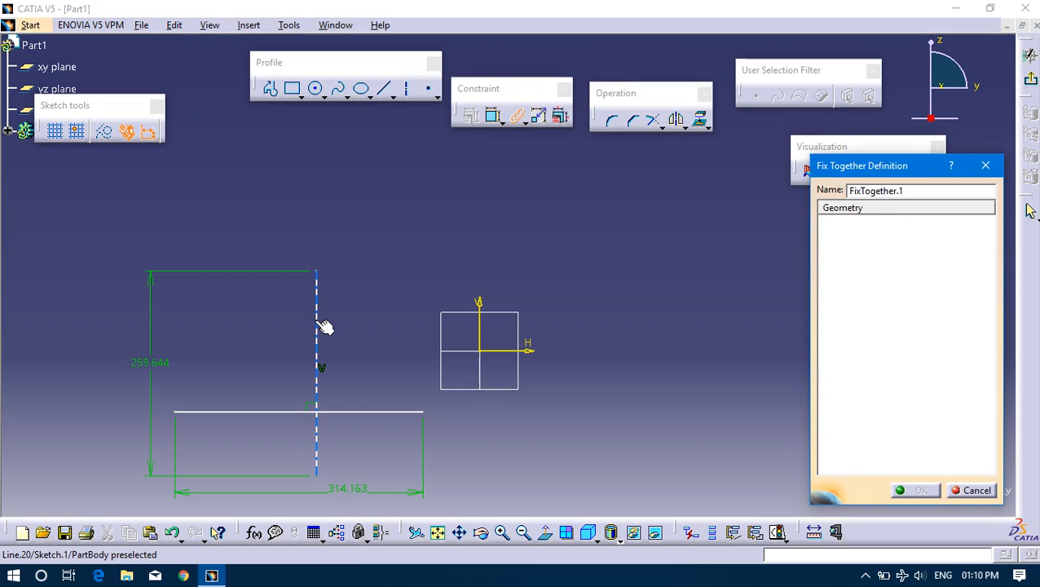
left_click(316, 321)
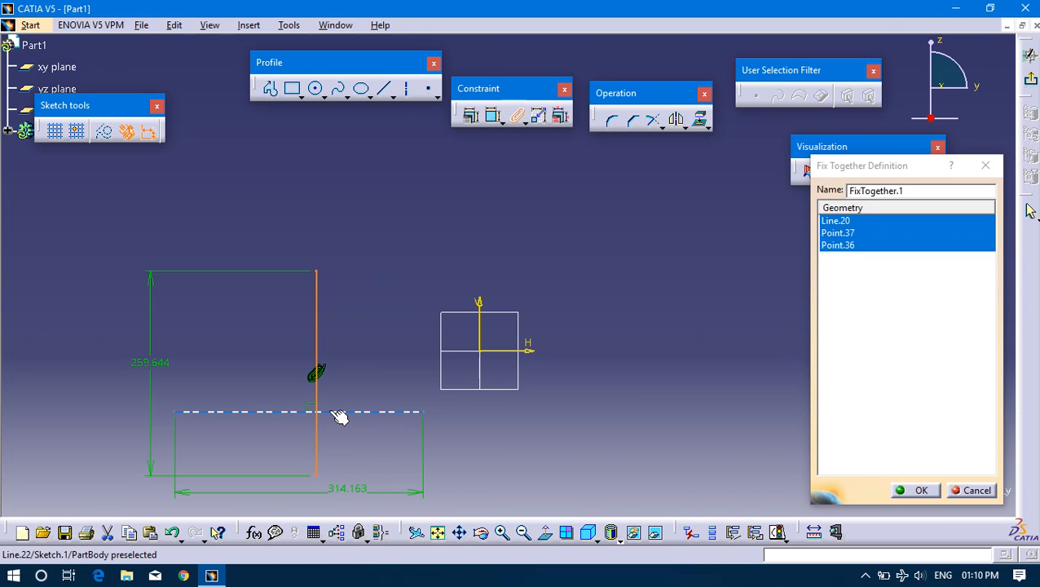
left_click(921, 490)
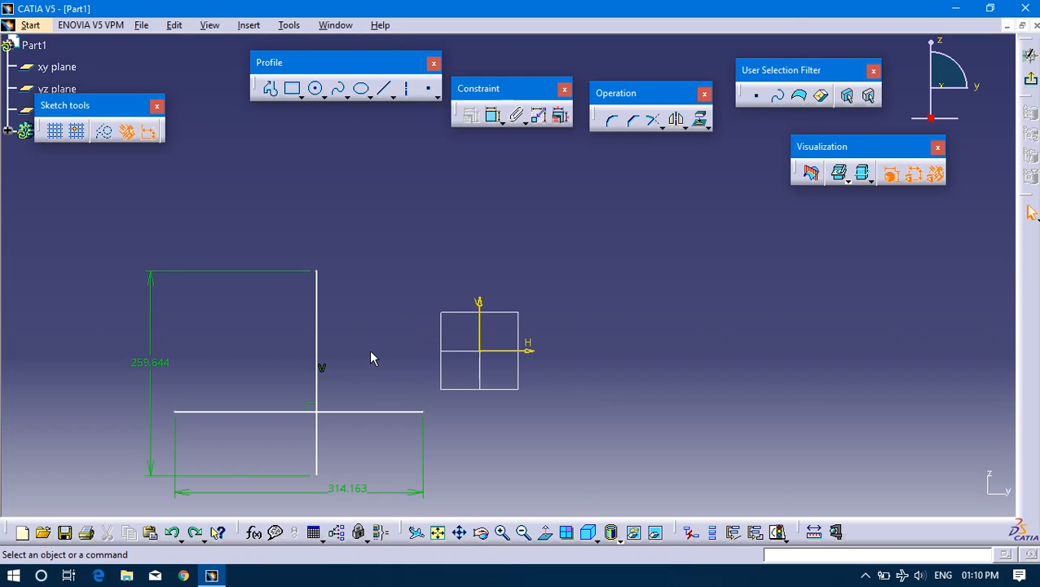
Delete the perpendicular constraint between the two crossing lines.
left_click(311, 406)
key("Delete")
Try Fix Together on the vertical line with its endpoints deselected, and undo back to the perpendicular constraint.
left_click(517, 115)
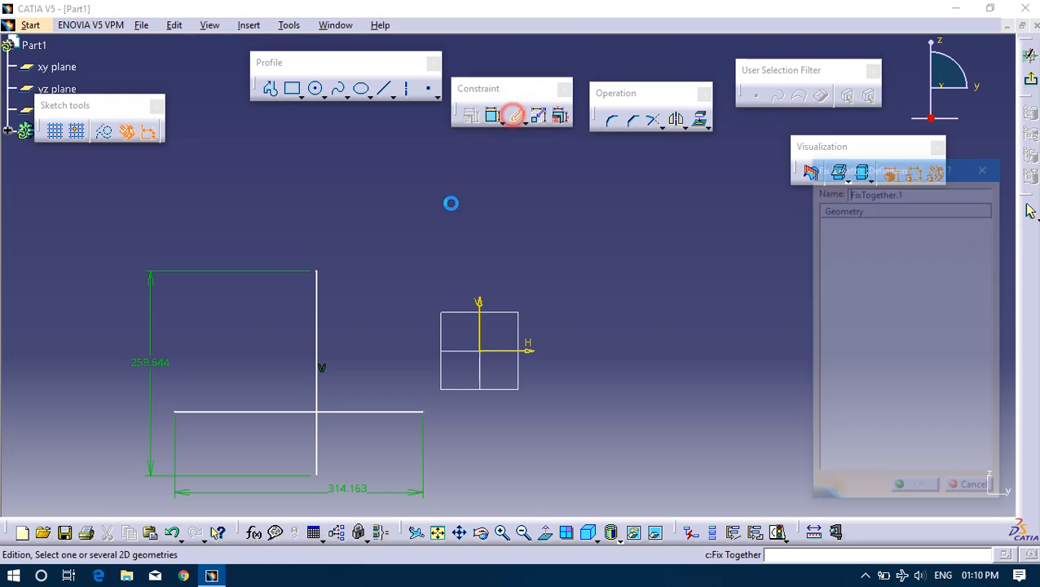
left_click(319, 335)
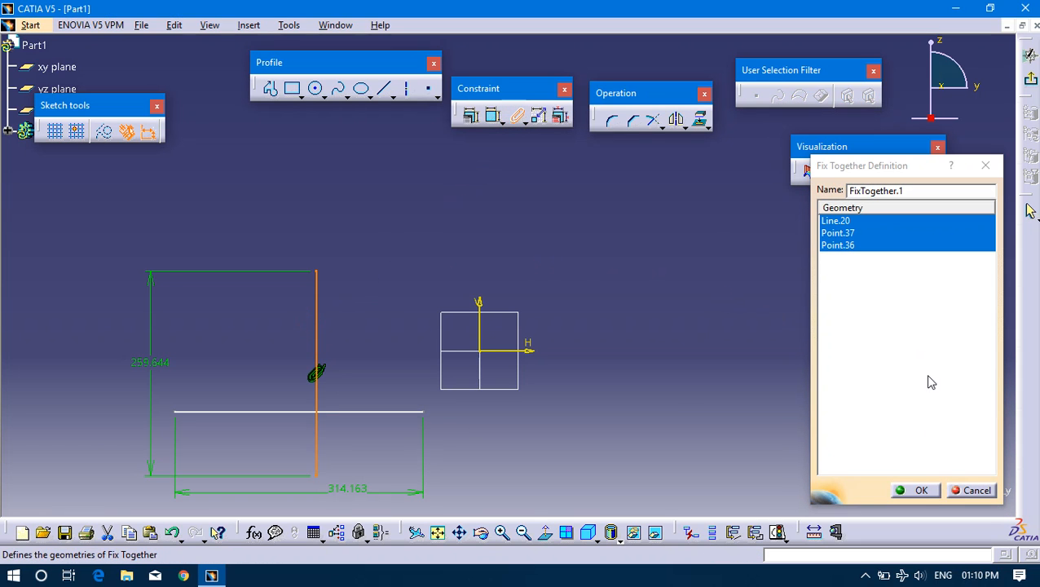
left_click(848, 236)
left_click(848, 244)
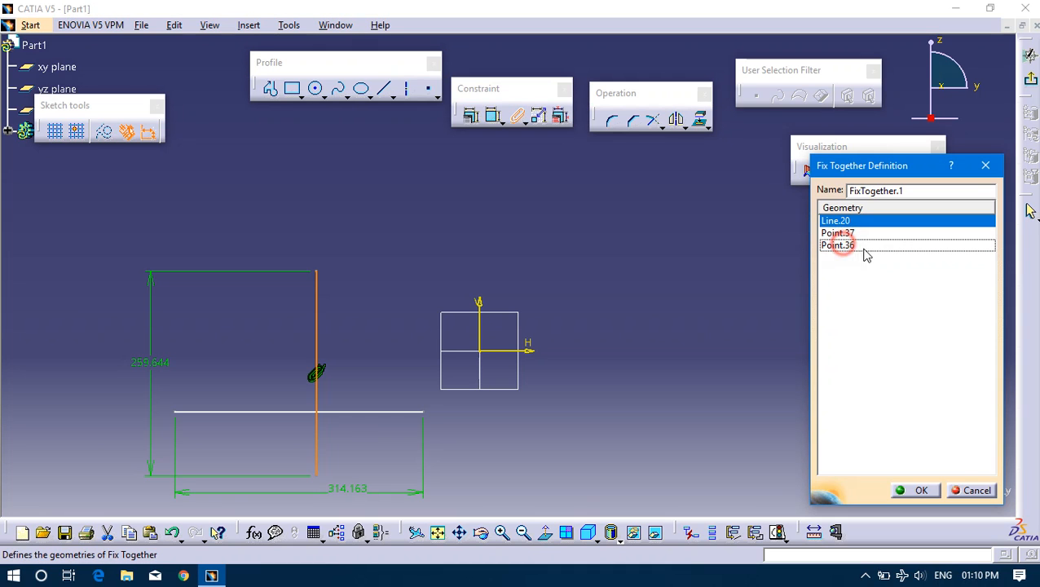
left_click(918, 490)
left_click(367, 273)
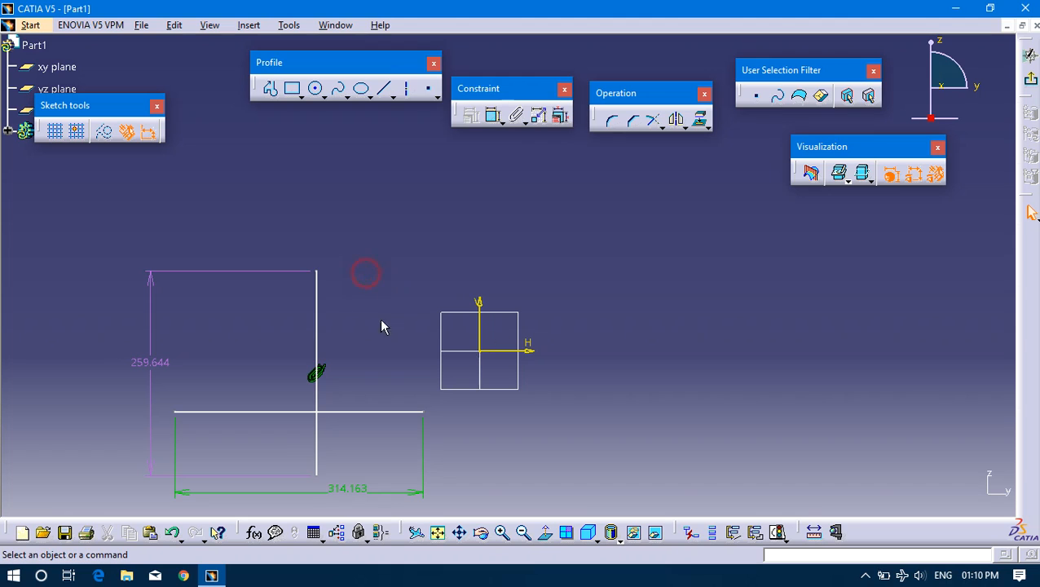
key("ctrl+z")
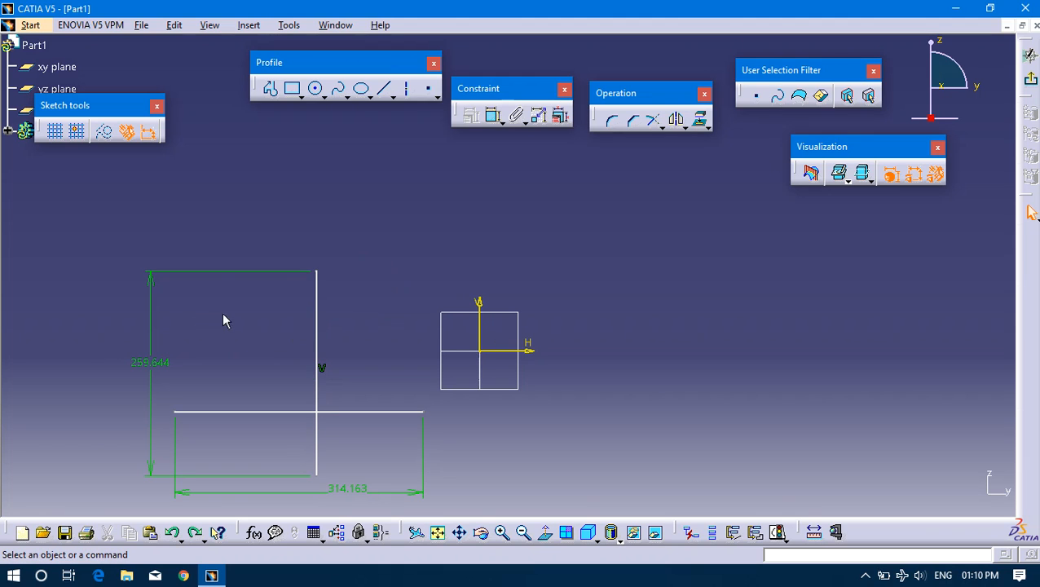
Draw a short vertical line above the sketch axes, just on the positive H side.
left_click(525, 162)
left_click(384, 88)
left_click(502, 189)
left_click(502, 273)
left_click(624, 269)
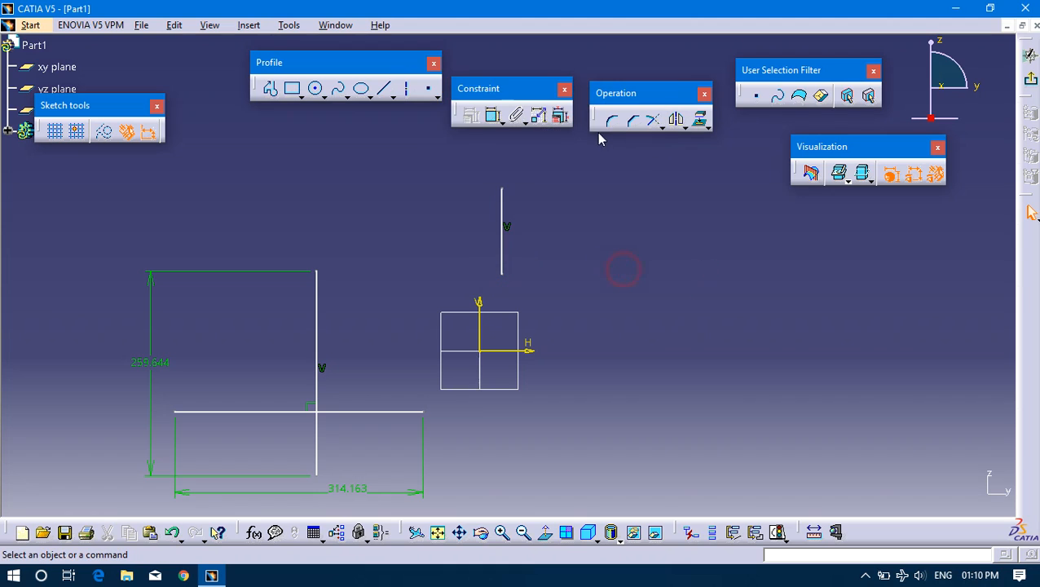
Apply Fix Together to the short vertical line and move it to test the rigid set.
left_click(502, 227)
left_click(516, 115)
left_click(915, 490)
left_click_drag(502, 249, 541, 241)
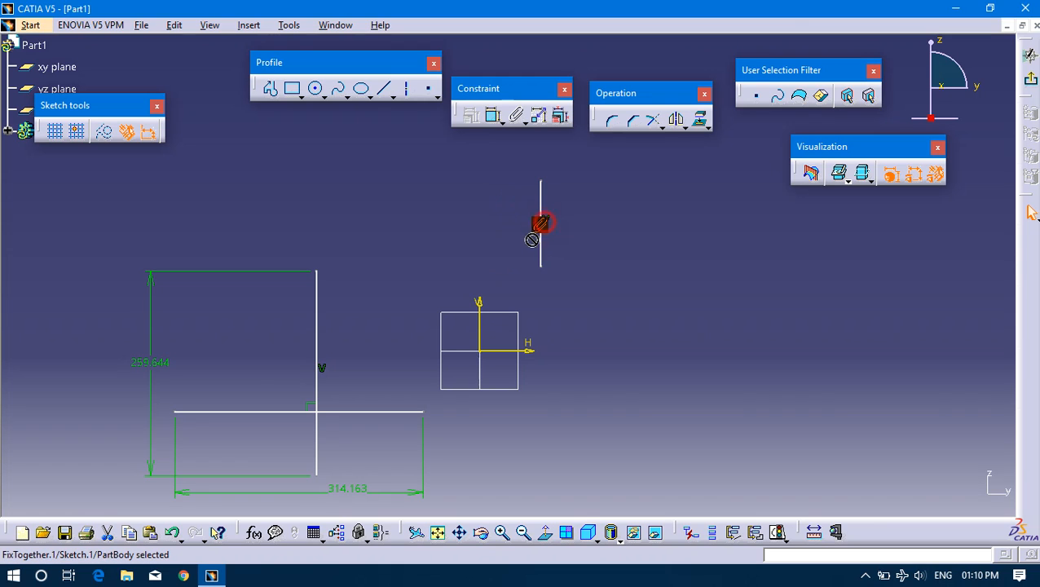
left_click_drag(539, 184, 517, 226)
Delete the short fixed line and both dimensioned crossing lines, clearing the sketch.
left_click_drag(424, 176, 544, 333)
key("Delete")
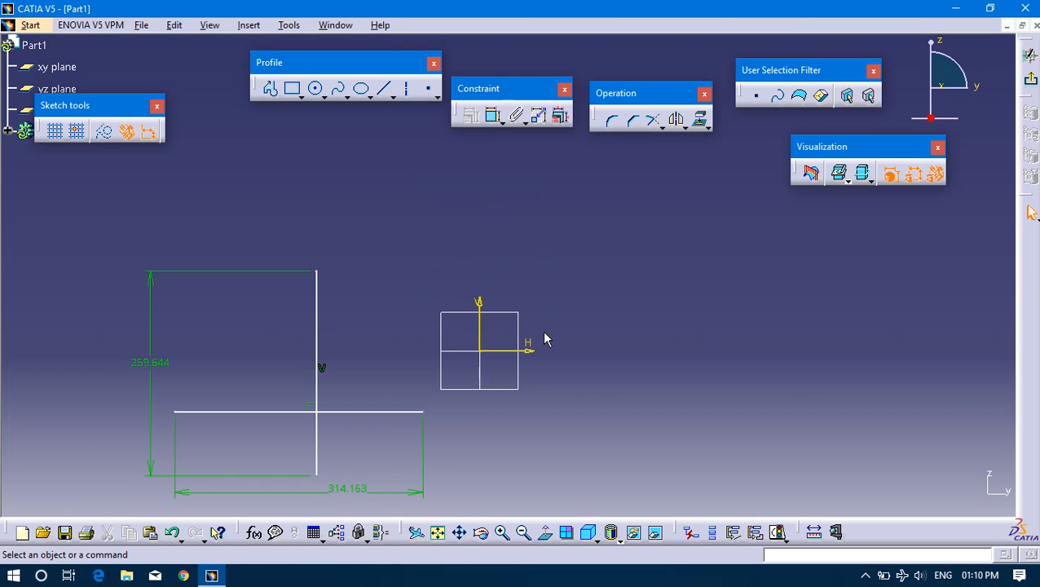
left_click(461, 498)
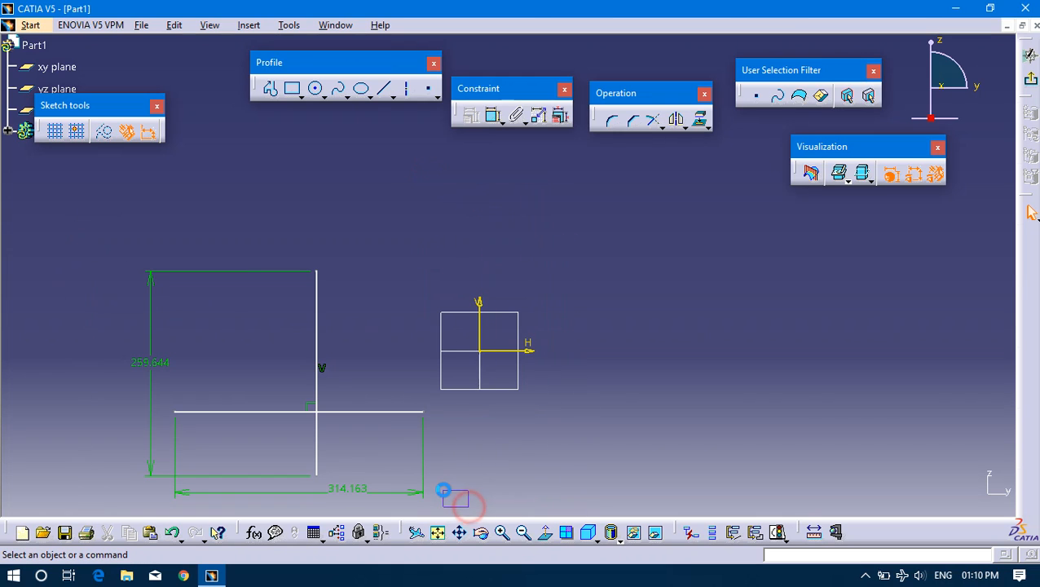
mouse_move(106, 233)
left_mouse_down()
mouse_move(460, 487)
mouse_move(460, 515)
left_mouse_up()
key("Delete")
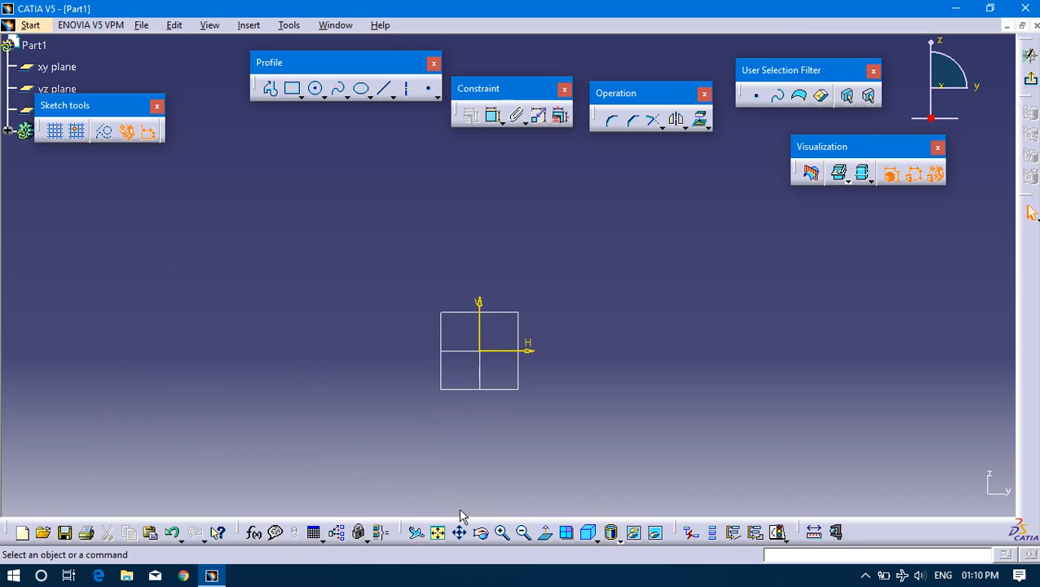
left_click(526, 123)
left_click(566, 137)
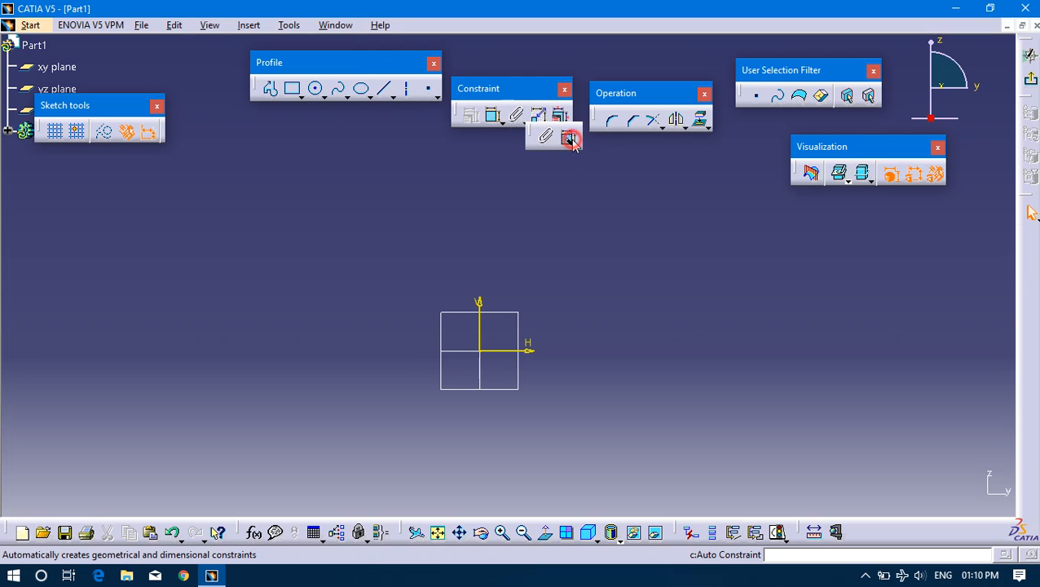
left_click(587, 243)
left_click(995, 399)
left_click(598, 244)
Draw a rectangle in the positive H and V quadrant, starting its first corner at about H 81 mm, V 190 mm.
left_click(292, 88)
left_click(544, 201)
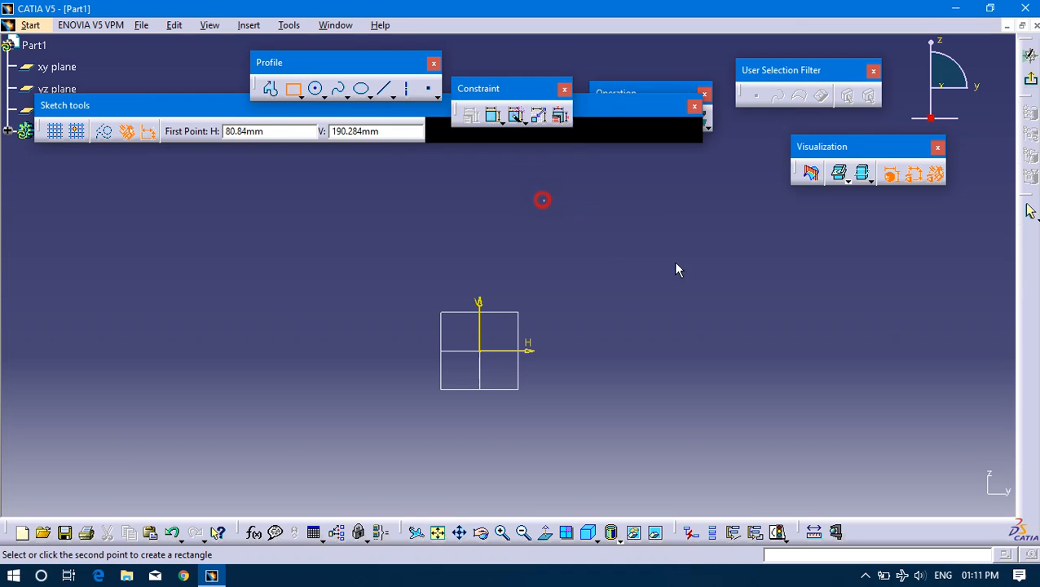
left_click(746, 315)
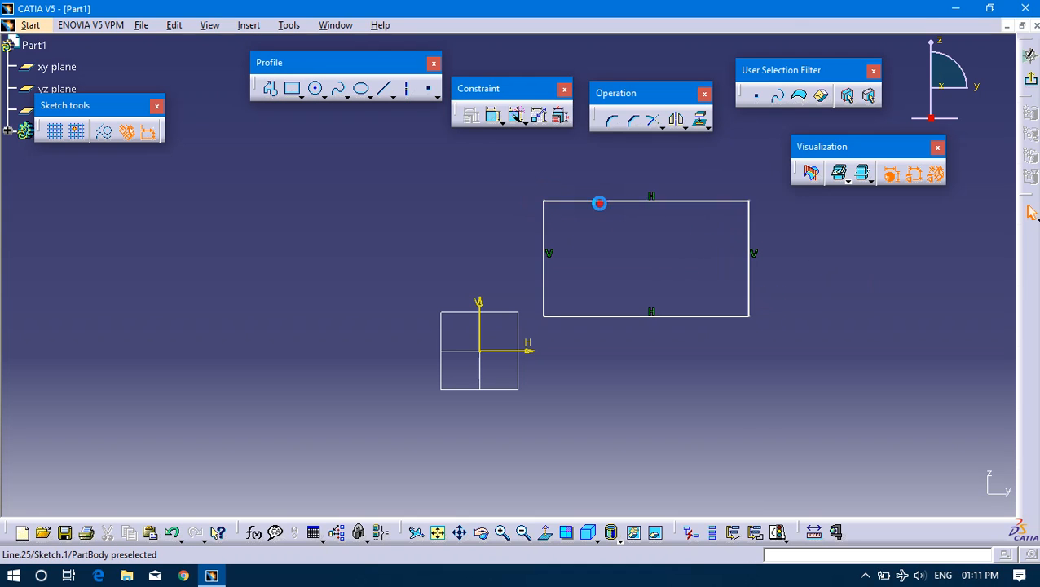
Move the rectangle's upper side slightly upward and toward positive H.
left_click_drag(599, 202, 619, 193)
left_click_drag(515, 176, 615, 223)
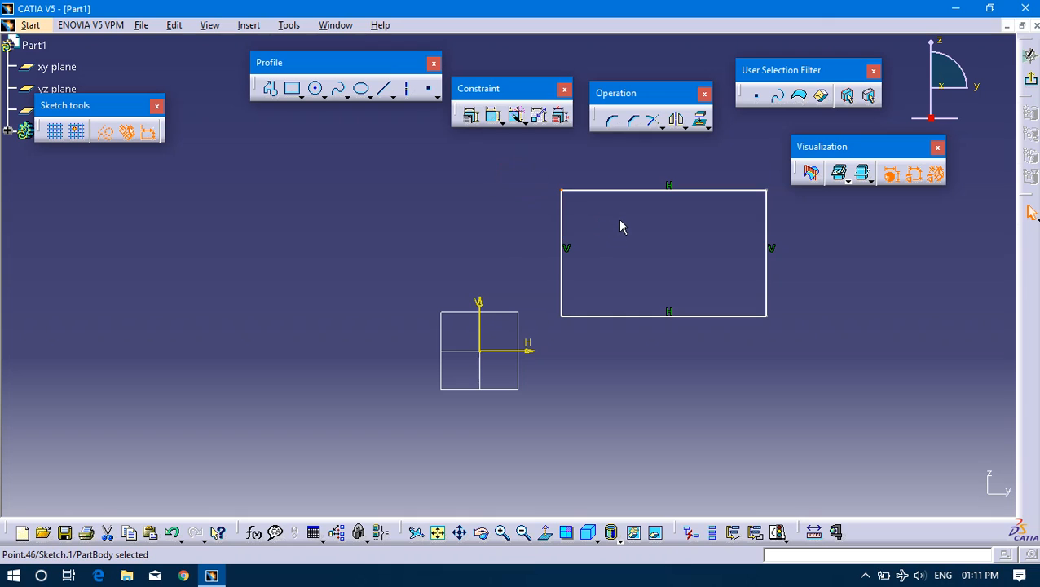
left_click(902, 316)
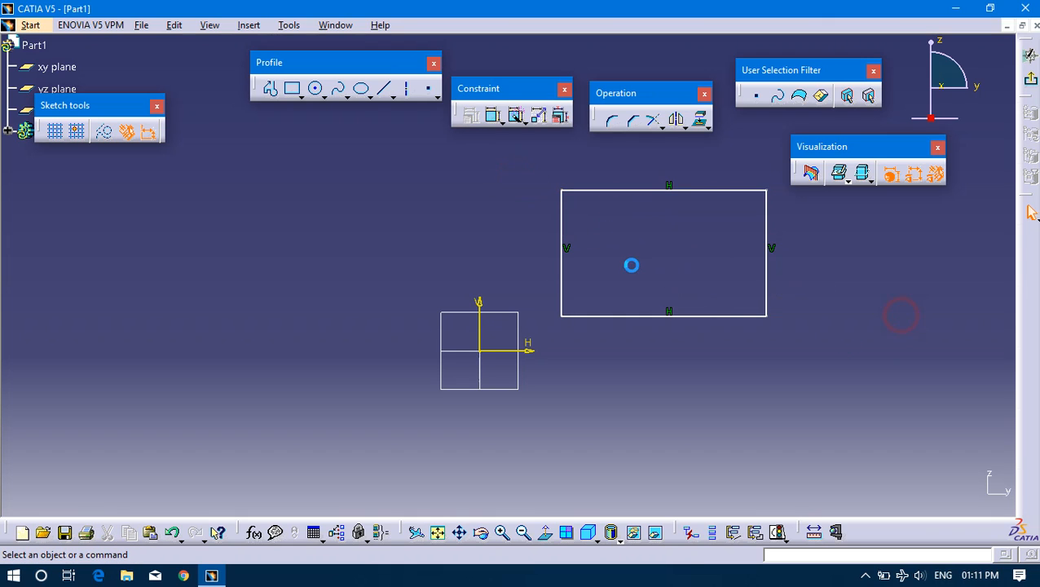
Move the rectangle slightly toward positive H and lower its upper side a little.
left_click_drag(604, 196, 820, 352)
left_click(883, 287)
left_click_drag(535, 179, 842, 369)
left_click(840, 362)
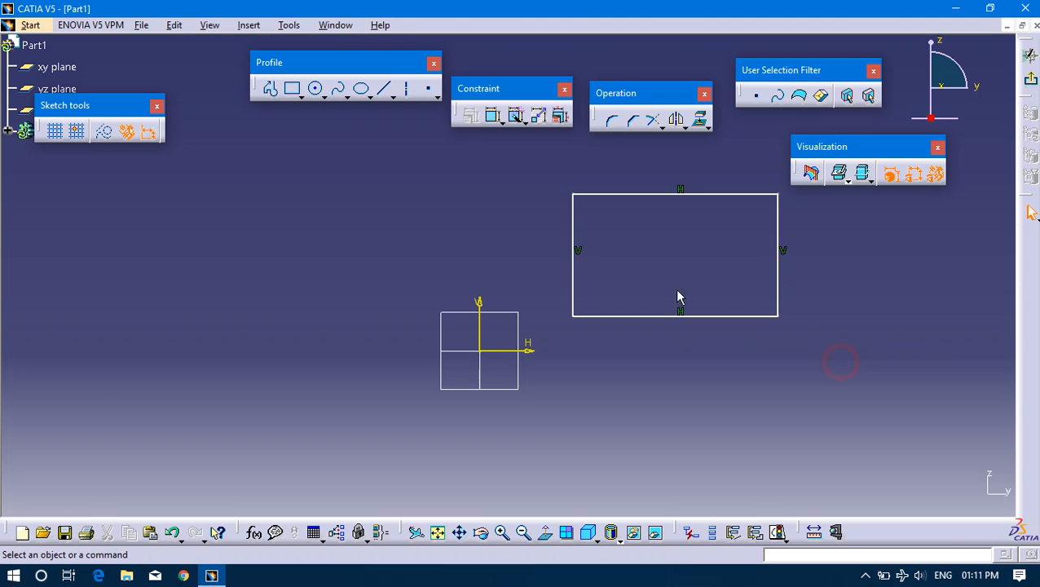
Apply Auto Constraint to all four sides of the rectangle.
left_click(515, 116)
left_click(634, 194)
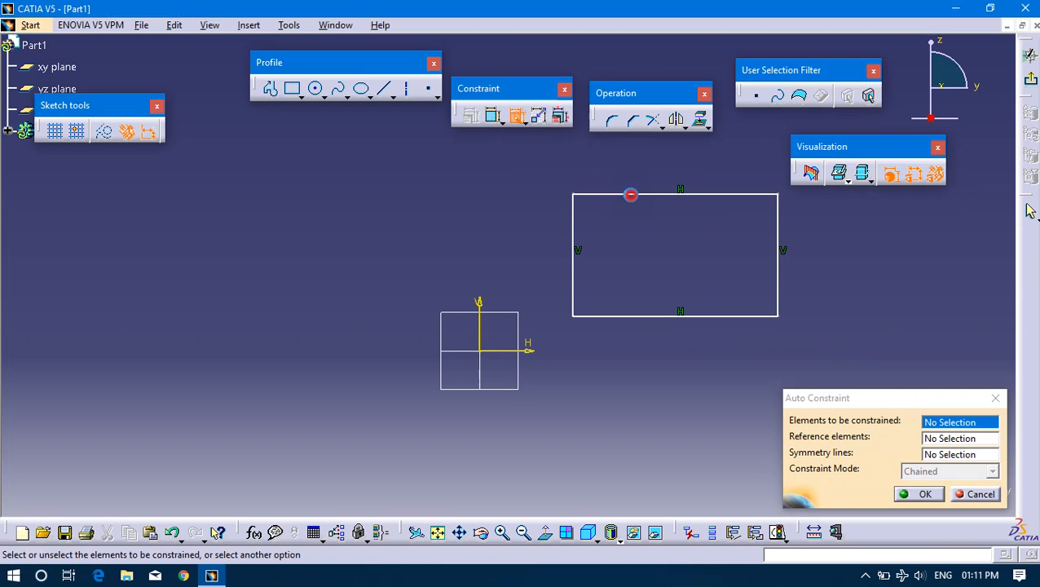
left_click(574, 222)
left_click(779, 298)
left_click(748, 315)
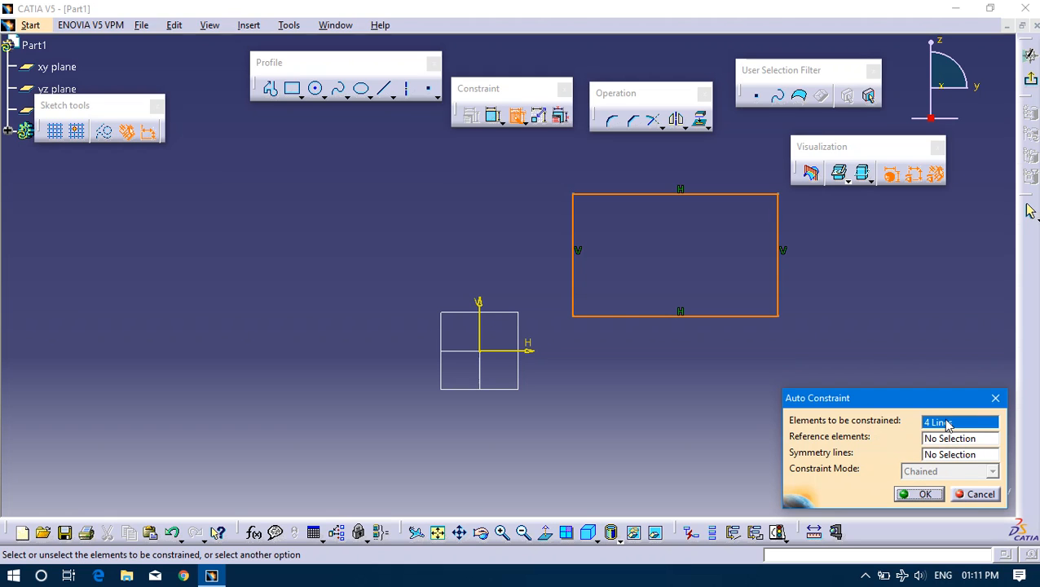
left_click(910, 495)
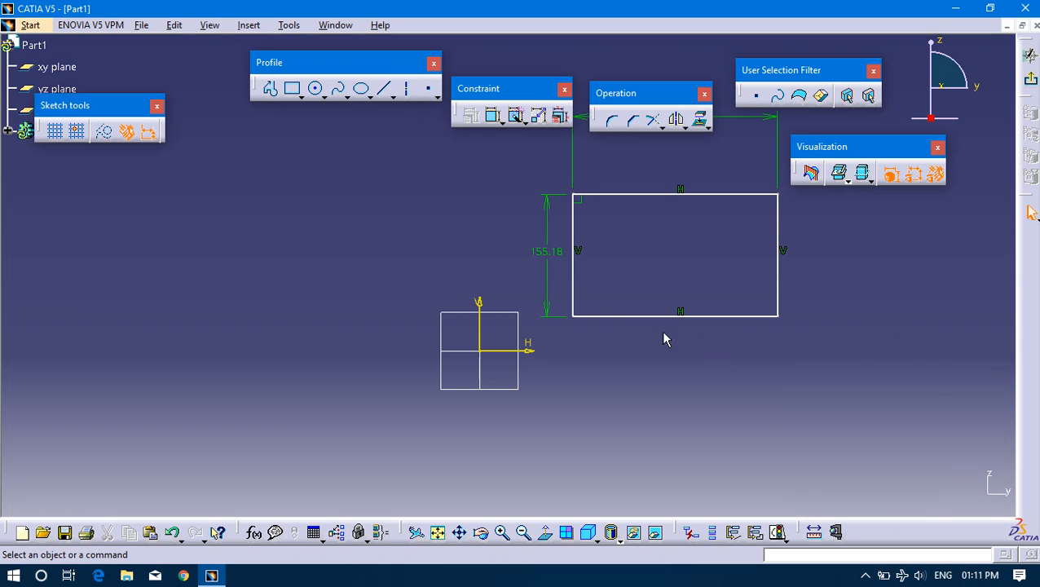
Dimension the horizontal distance between the V axis and the rectangle's nearest vertical side.
middle_click_drag(688, 186, 679, 259)
left_click(677, 193)
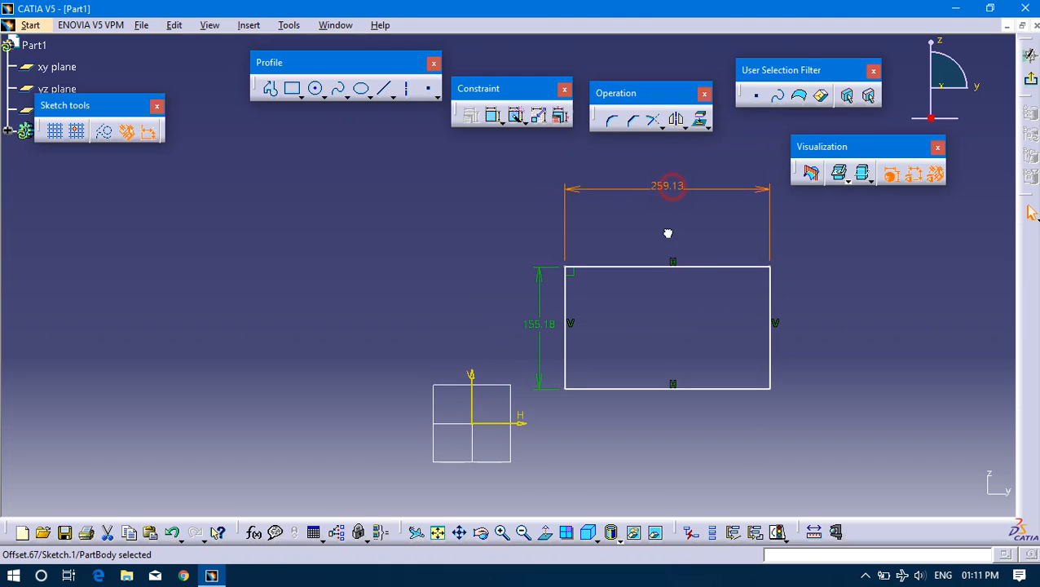
middle_click_drag(644, 363, 646, 313)
left_click(493, 115)
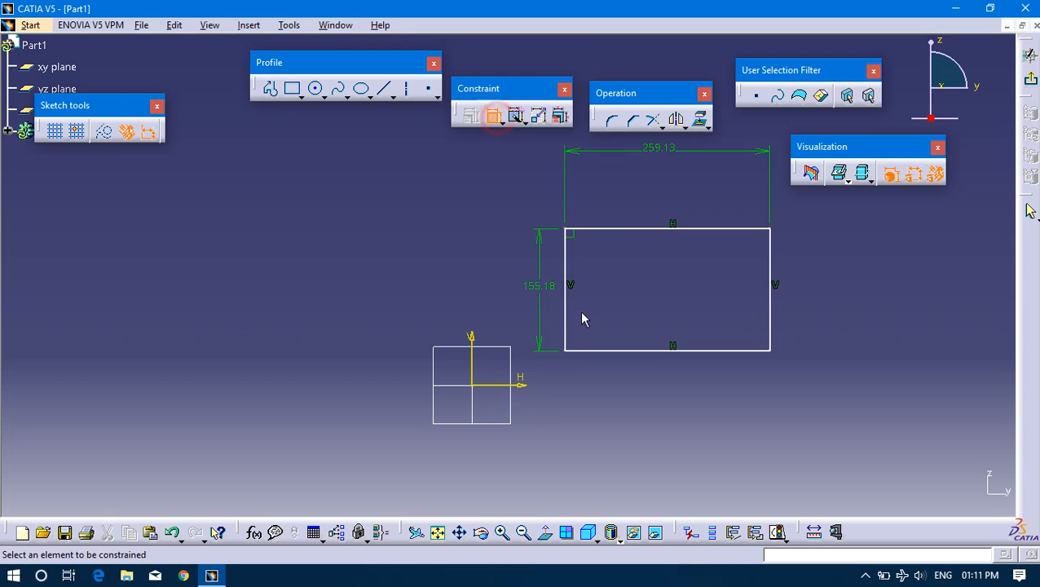
left_click(563, 333)
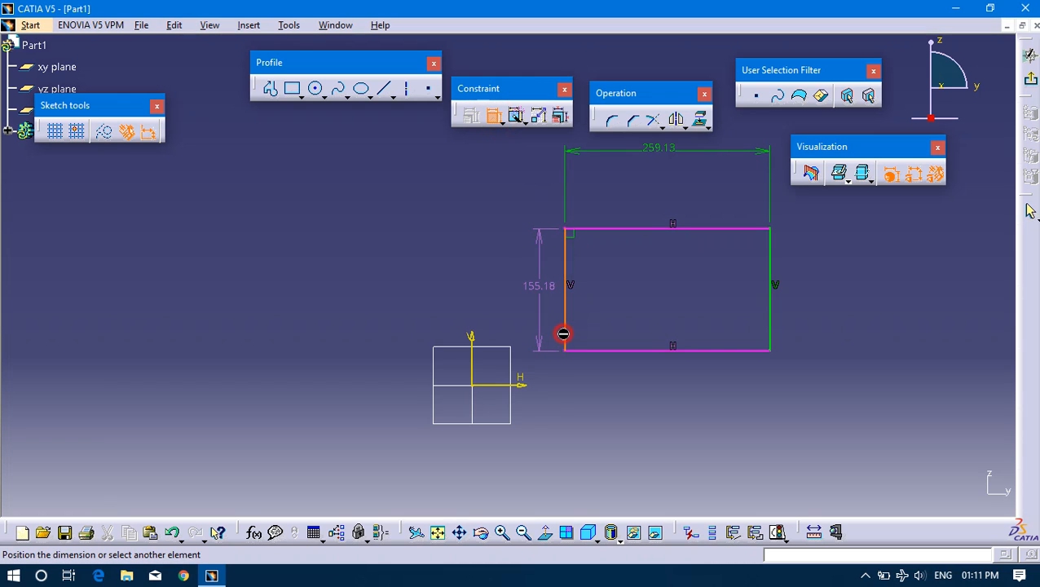
left_click(477, 364)
left_click(495, 277)
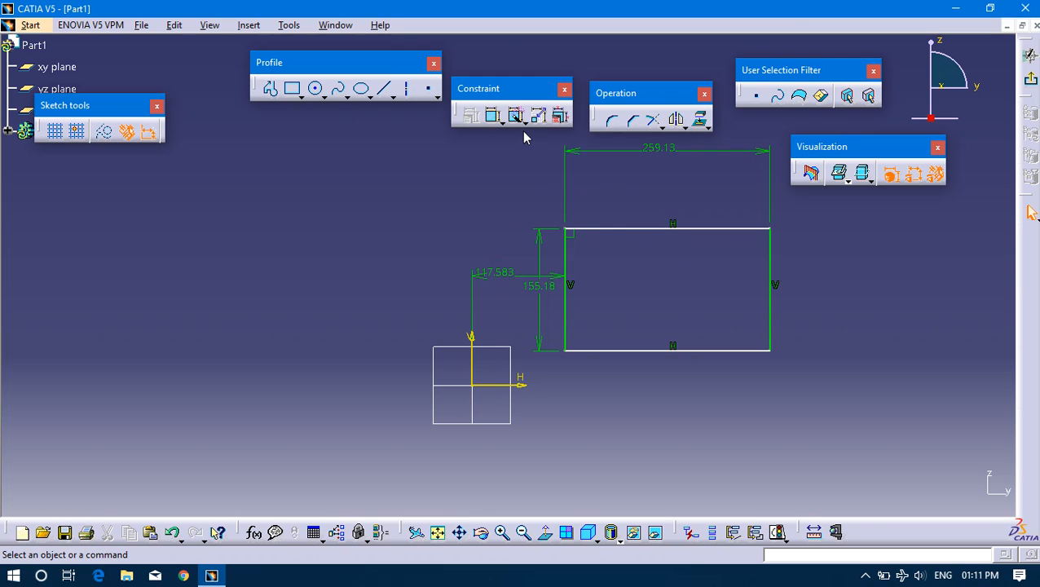
Dimension the vertical distance between the H axis and the rectangle's lower side.
left_click(492, 115)
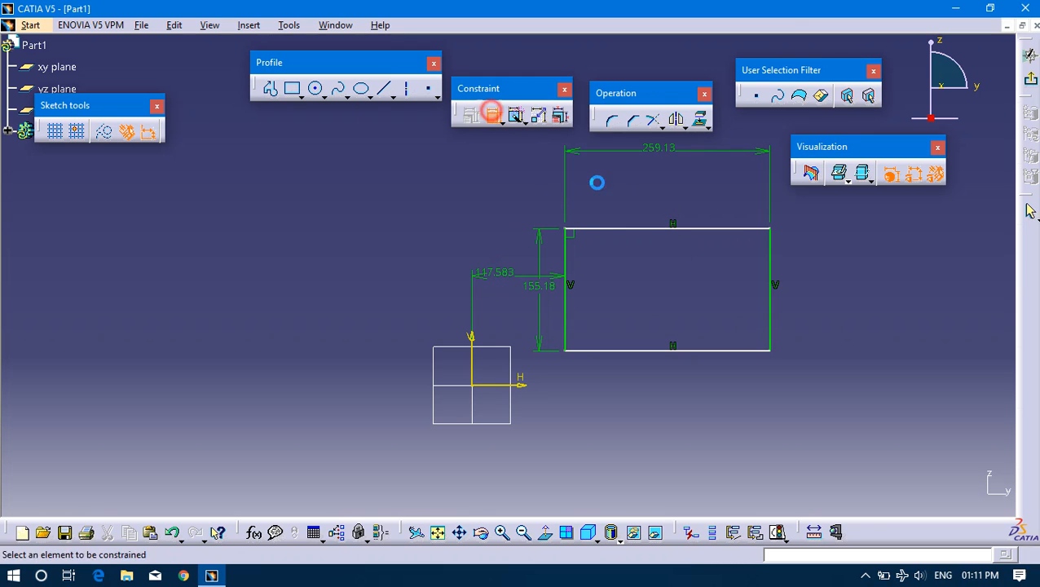
left_click(516, 386)
left_click(627, 351)
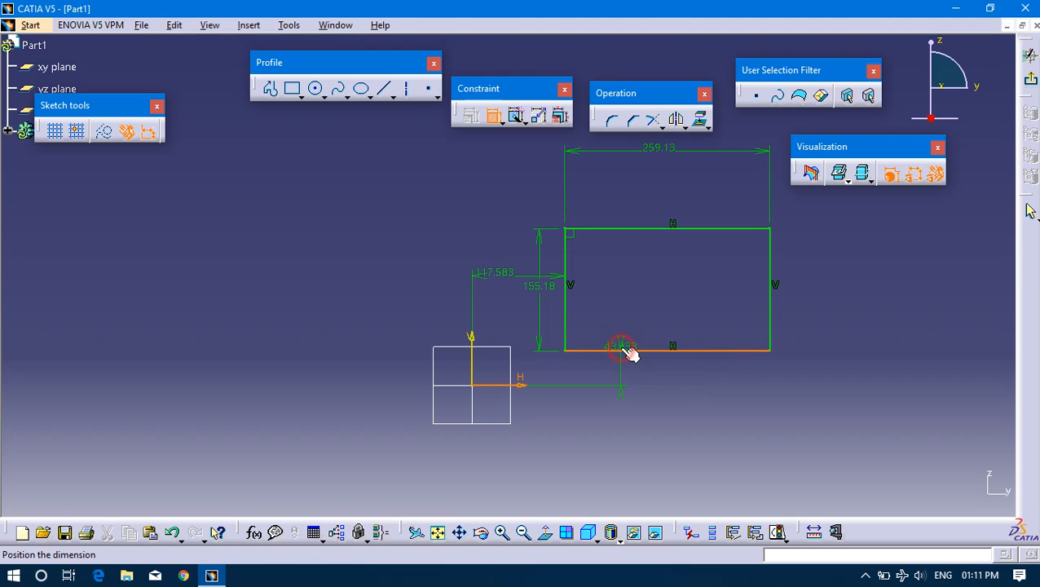
left_click(730, 370)
left_click(752, 414)
middle_click_drag(623, 381, 661, 420)
mouse_move(719, 323)
middle_mouse_down()
mouse_move(818, 314)
mouse_move(831, 281)
mouse_move(742, 300)
middle_mouse_up()
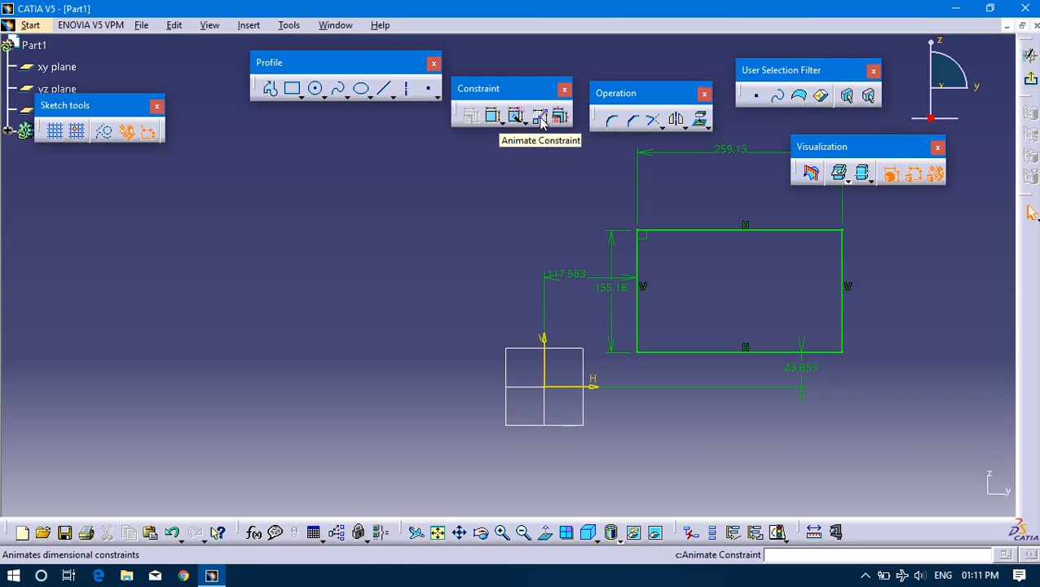
Animate the rectangle's horizontal offset from the V axis, running once from 100 mm to 500 mm in 10 steps.
left_click(540, 117)
mouse_move(732, 270)
middle_mouse_down()
mouse_move(530, 292)
mouse_move(567, 293)
mouse_move(578, 259)
middle_mouse_up()
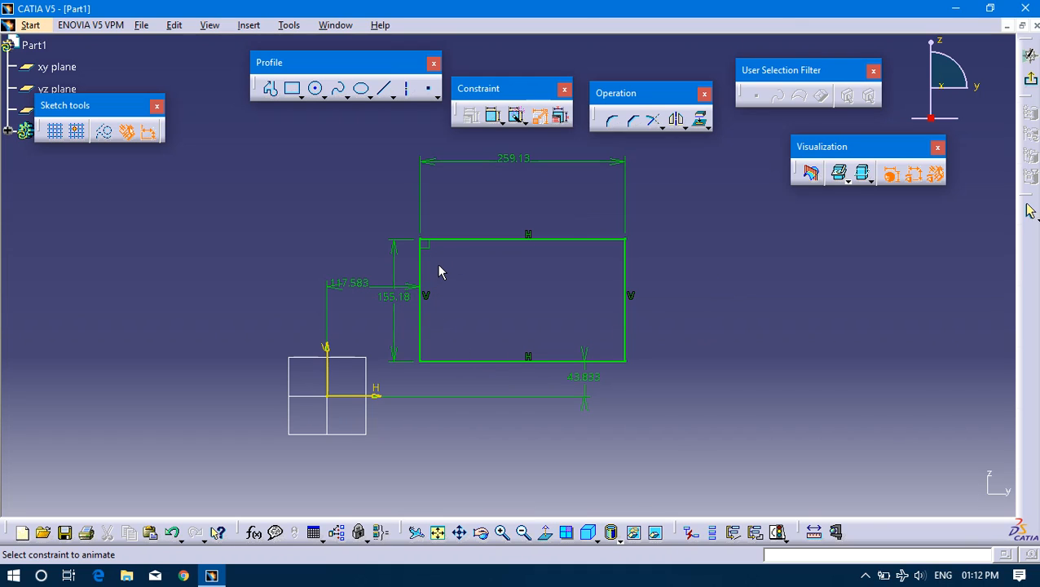
left_click(356, 295)
mouse_move(332, 189)
left_mouse_down()
mouse_move(715, 297)
mouse_move(797, 295)
mouse_move(865, 313)
left_mouse_up()
type("10")
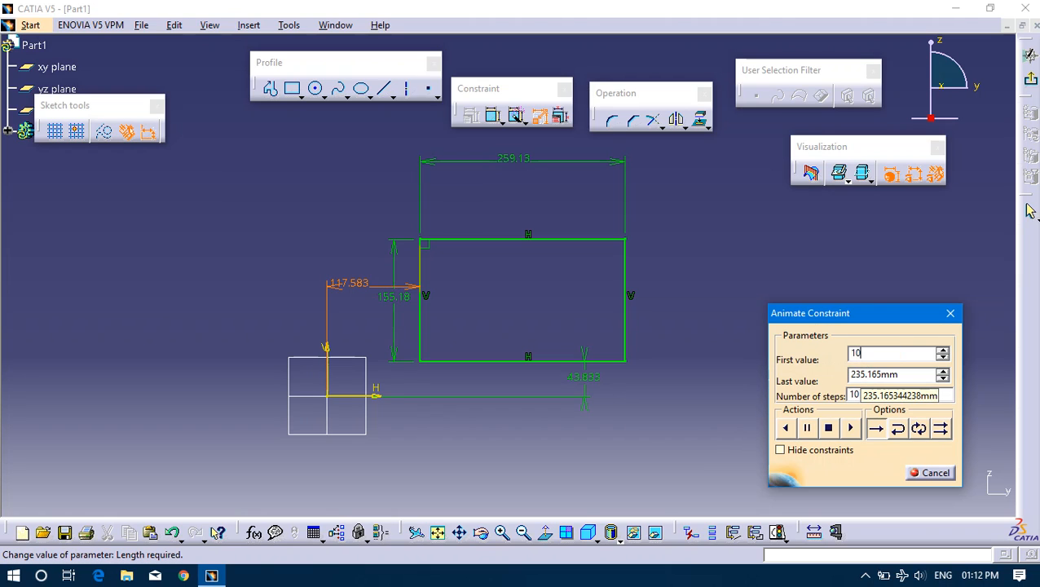
left_click_drag(908, 378, 689, 375)
type("500")
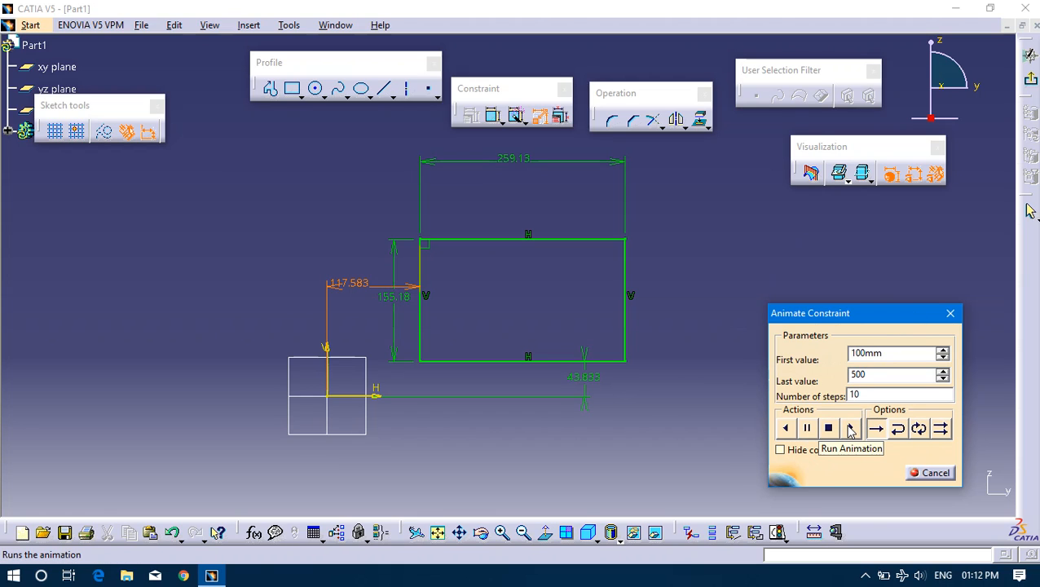
left_click(851, 431)
mouse_move(864, 311)
left_mouse_down()
mouse_move(810, 304)
mouse_move(861, 328)
left_mouse_up()
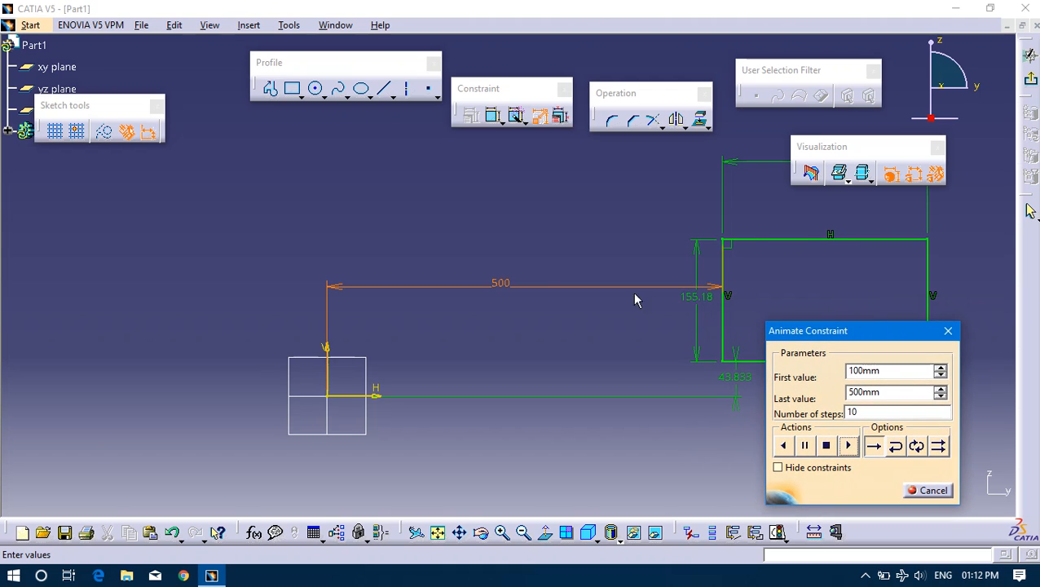
middle_click_drag(895, 241, 723, 238)
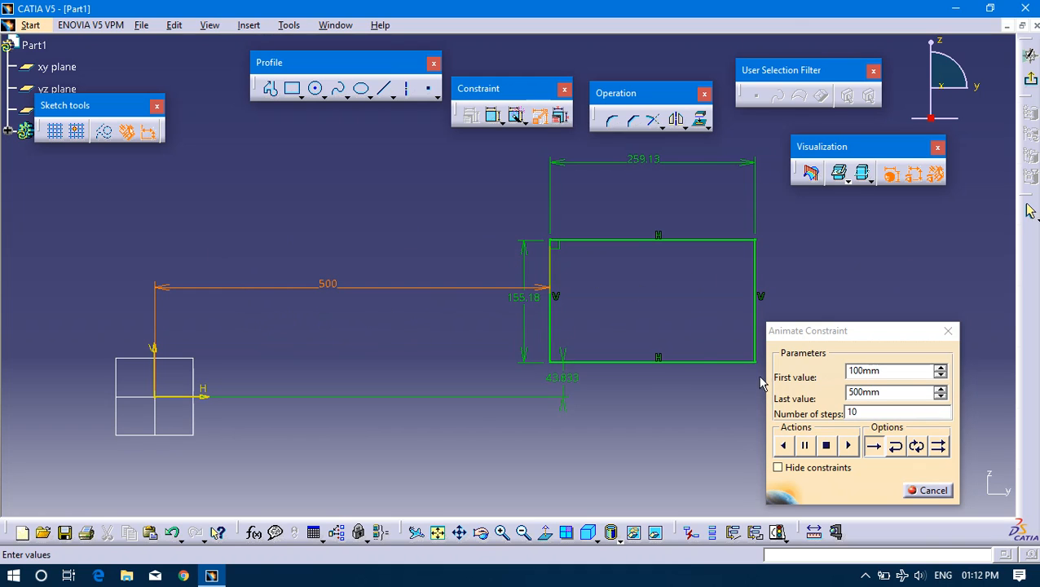
Run the horizontal offset animation in loop mode, stop it, and close the constraint animation.
left_click(917, 447)
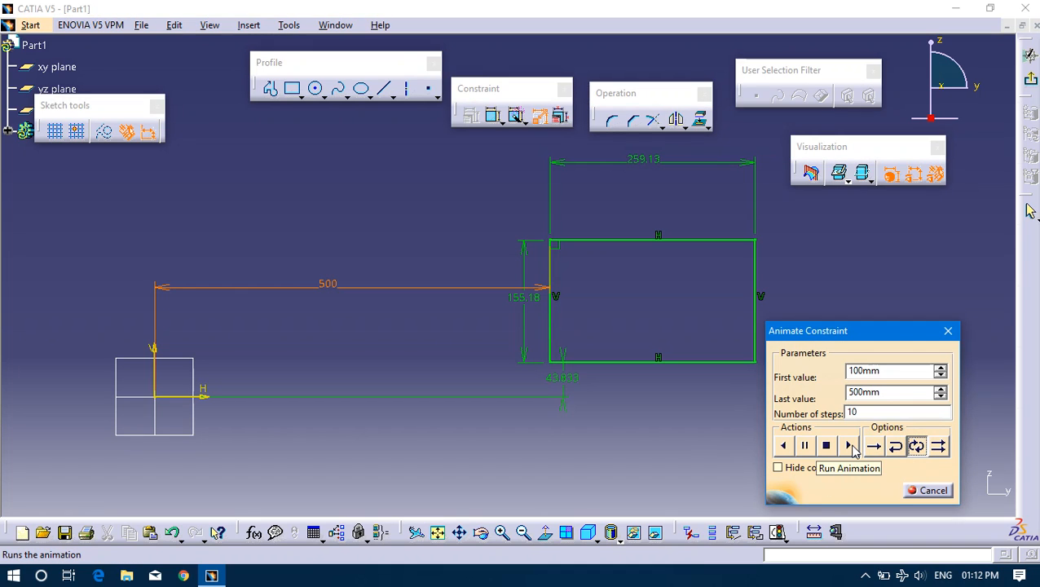
left_click(849, 445)
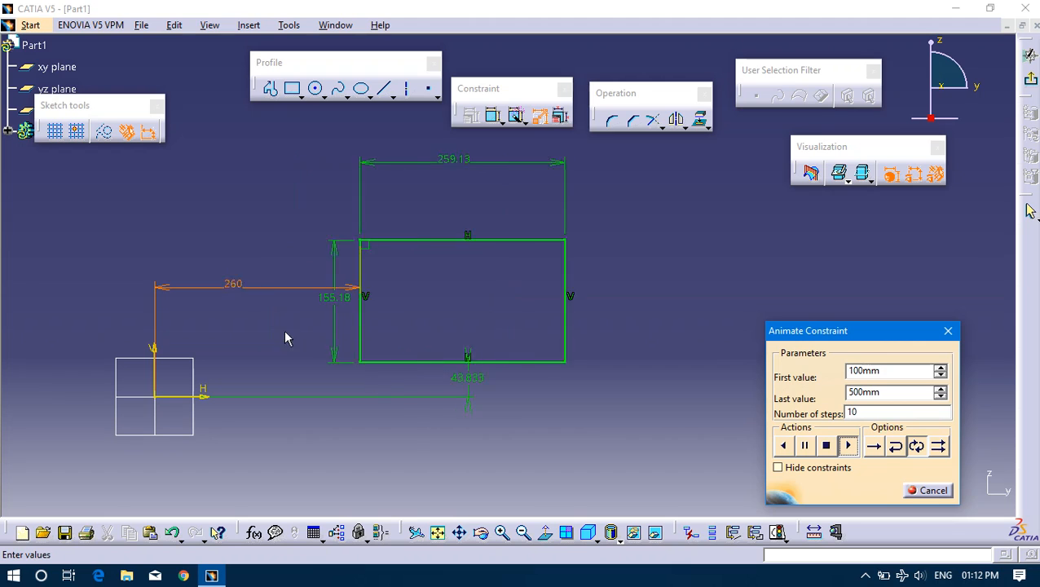
left_click(826, 445)
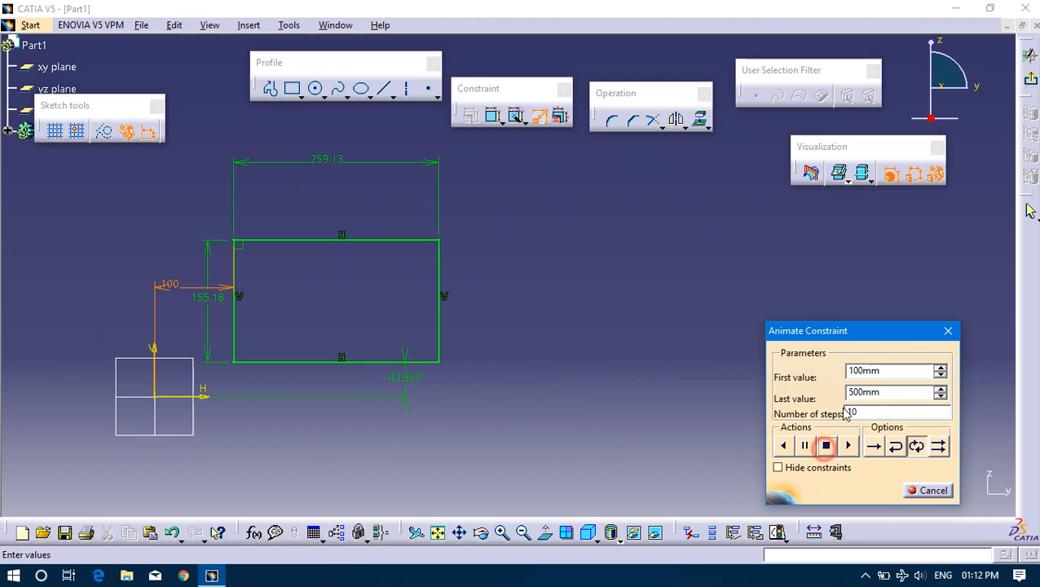
left_click(948, 330)
mouse_move(506, 318)
middle_mouse_down()
mouse_move(662, 378)
mouse_move(575, 298)
middle_mouse_up()
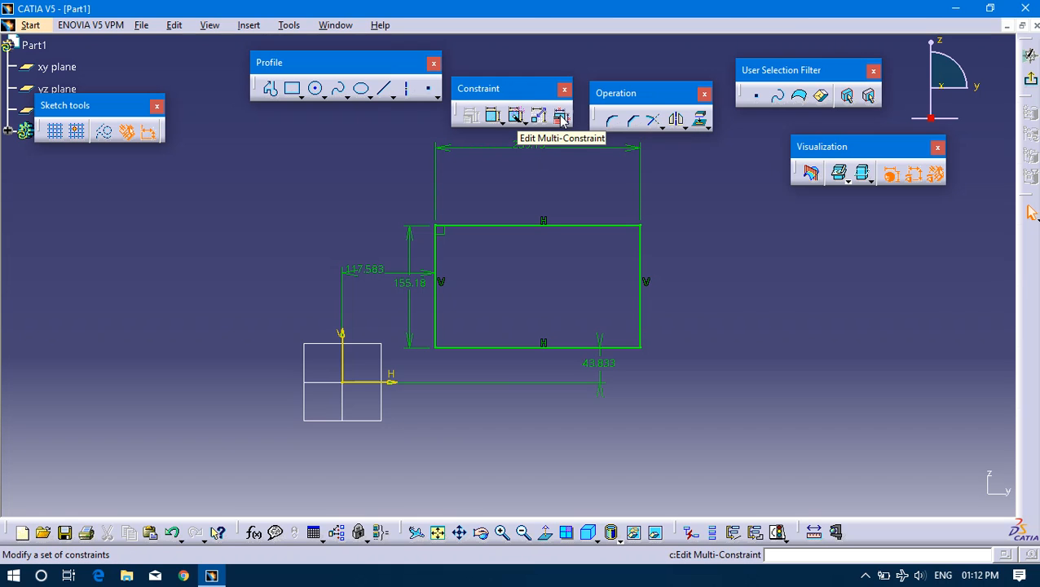
middle_click_drag(732, 326, 685, 359)
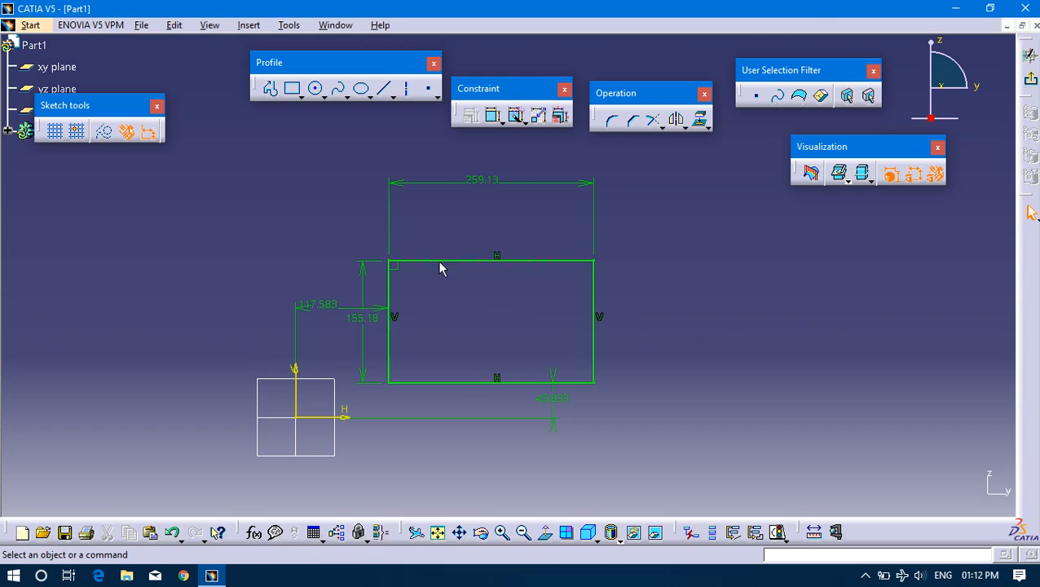
left_click(398, 274)
left_click(750, 331)
mouse_move(591, 279)
middle_mouse_down()
mouse_move(534, 308)
mouse_move(592, 270)
middle_mouse_up()
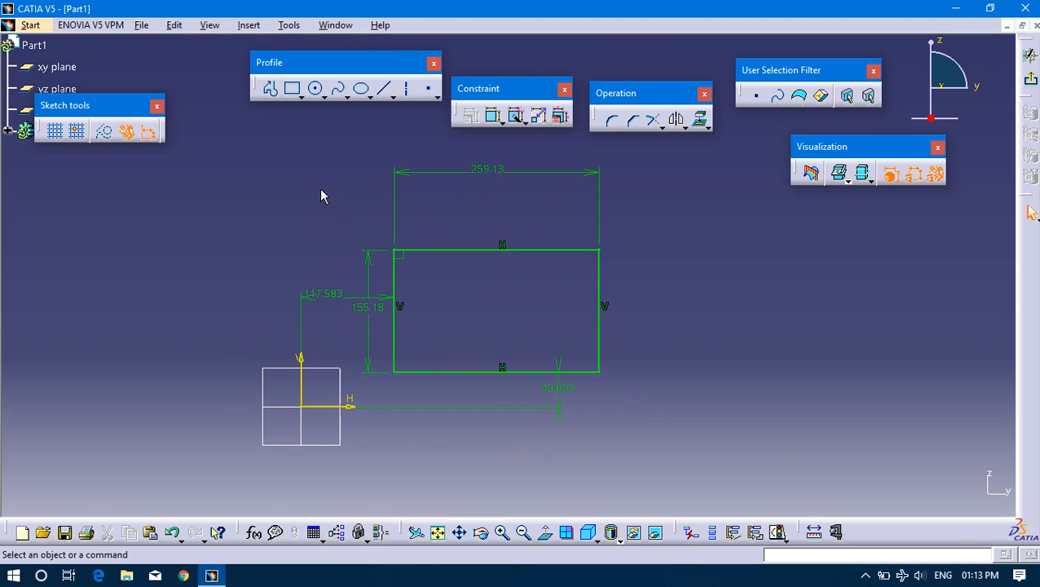
left_click(560, 115)
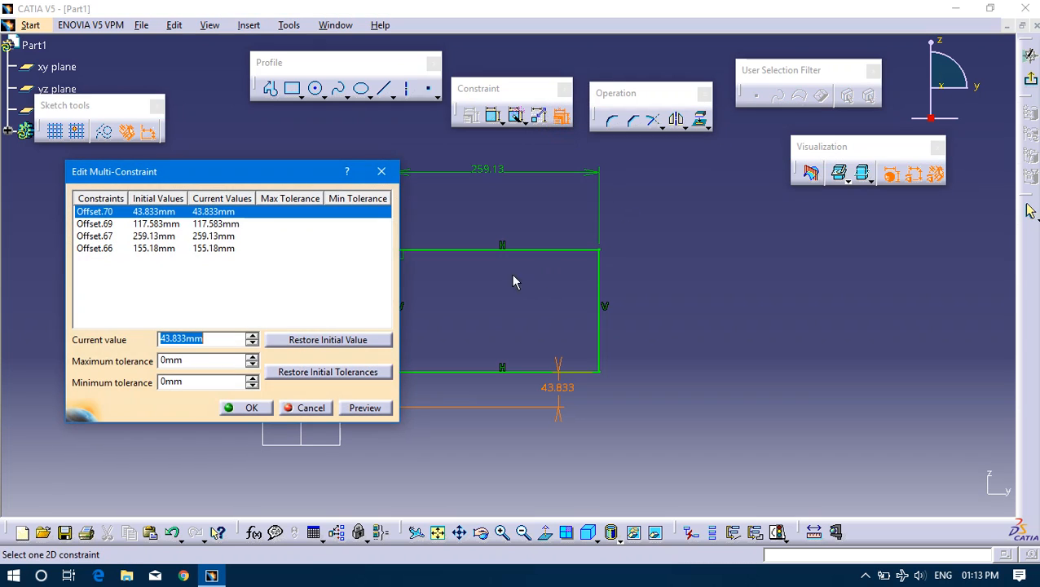
left_click(381, 172)
left_click_drag(664, 380, 369, 241)
Using Edit Multi-Constraint, set the rectangle's offset from the H axis to 50 mm and from the V axis to 200 mm.
left_click(559, 115)
mouse_move(197, 174)
left_mouse_down()
mouse_move(848, 216)
mouse_move(754, 221)
left_mouse_up()
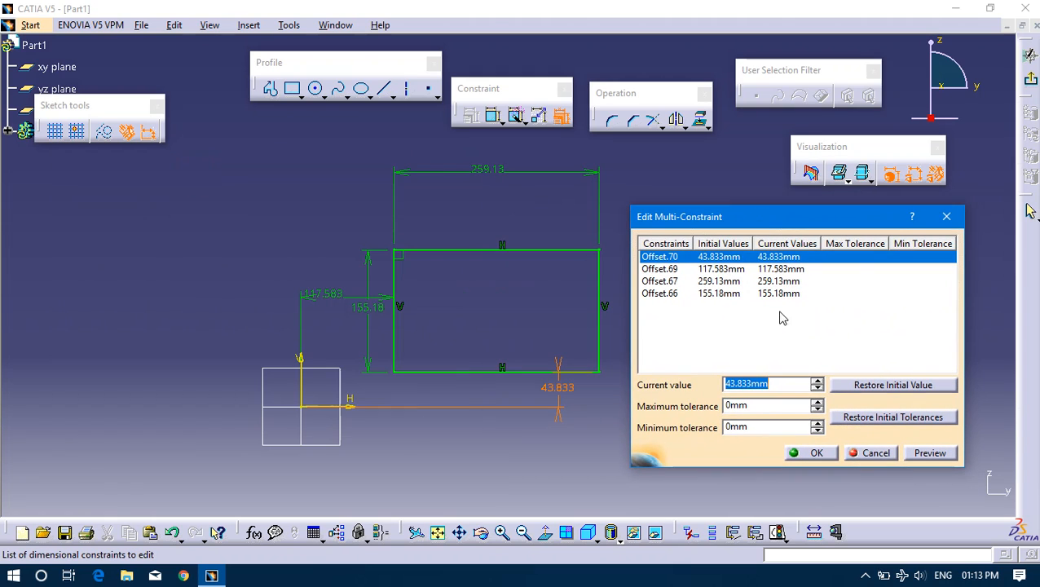
left_click(726, 258)
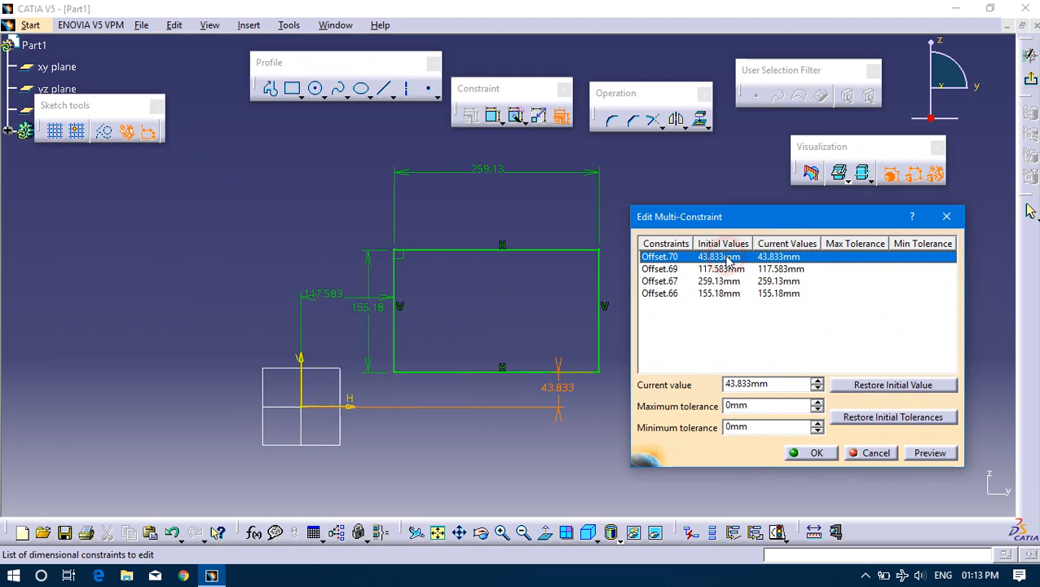
double_click(775, 384)
type("50")
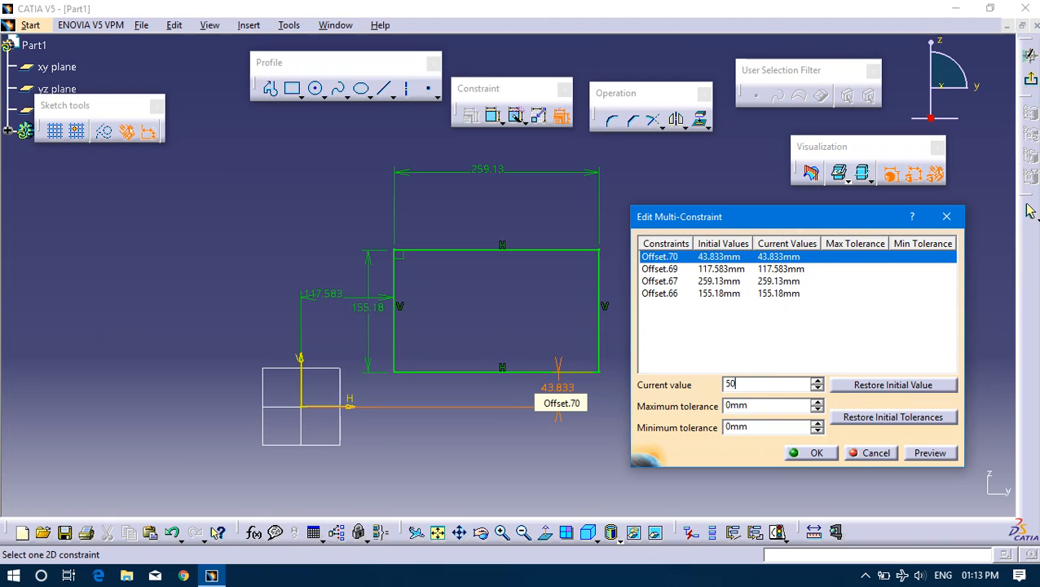
left_click(773, 271)
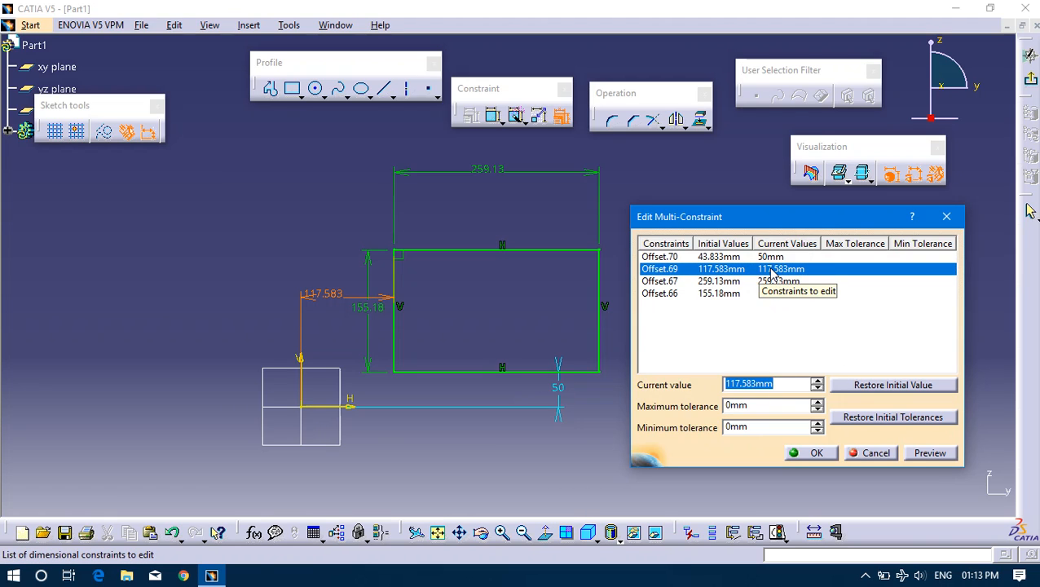
type("200")
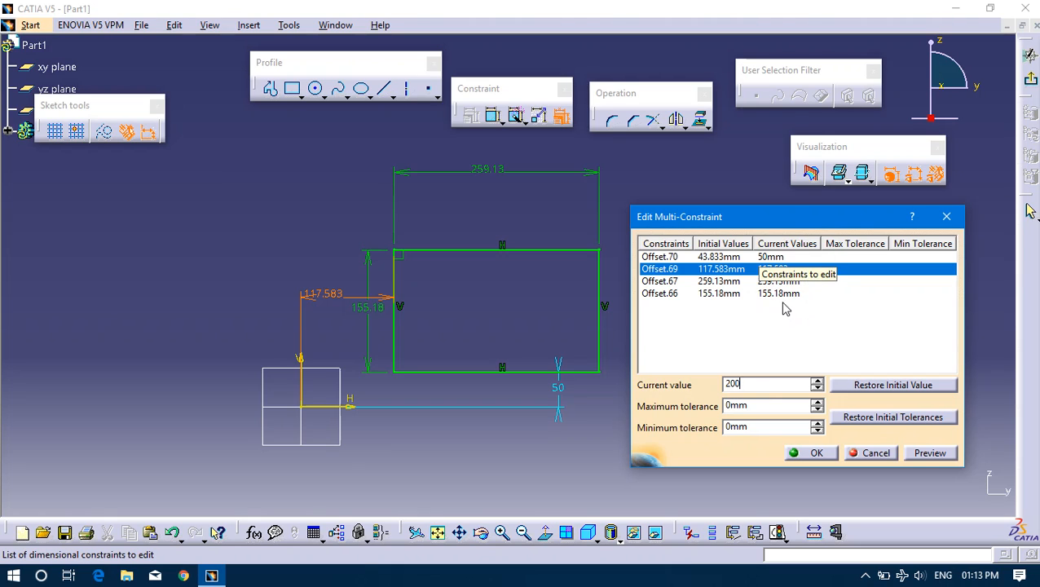
Set the rectangle's width to 300 mm and height to 150 mm, and apply the edited constraint values.
left_click(750, 282)
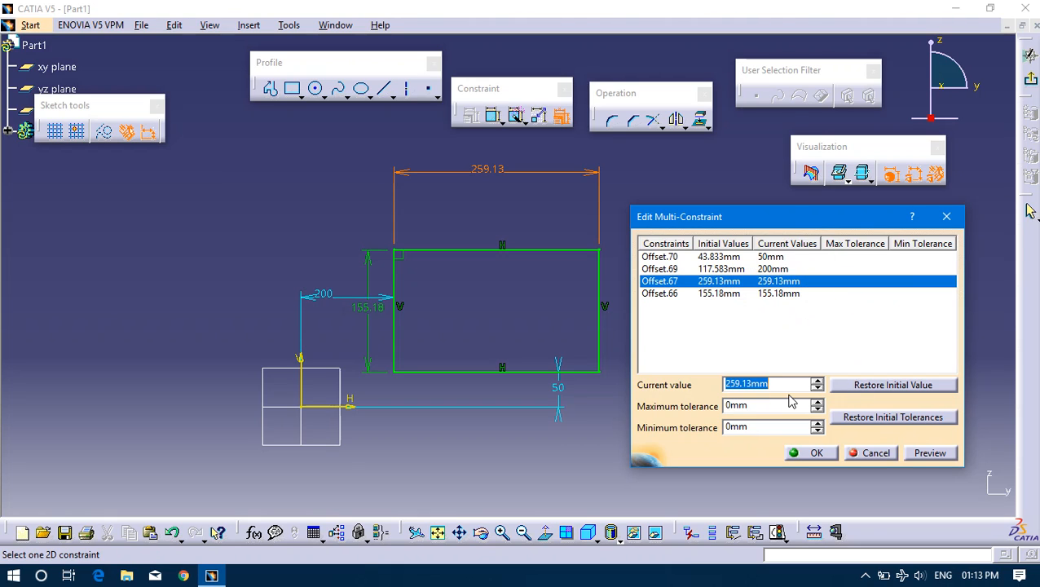
type("300")
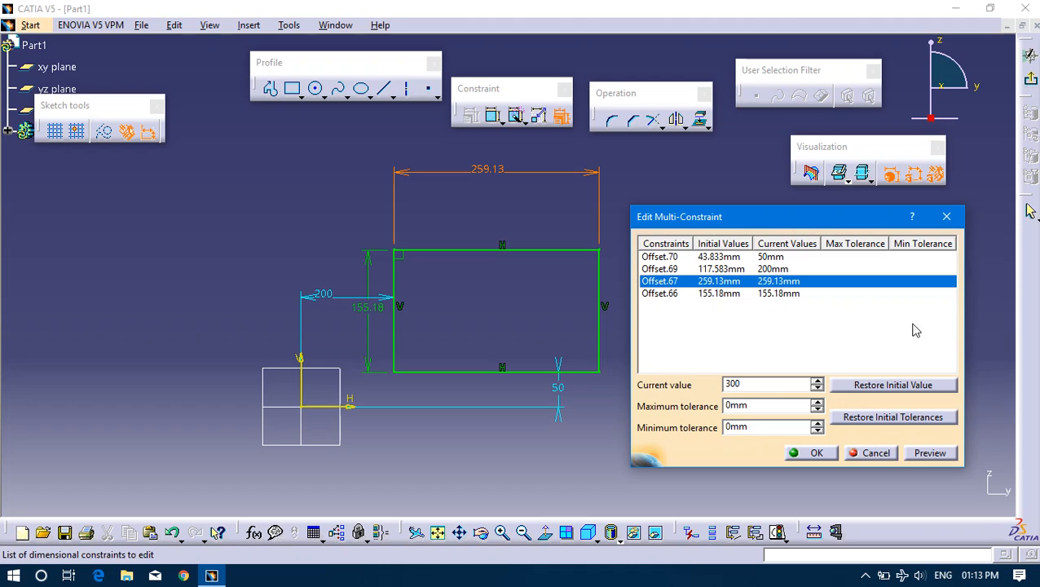
left_click(773, 294)
type("1")
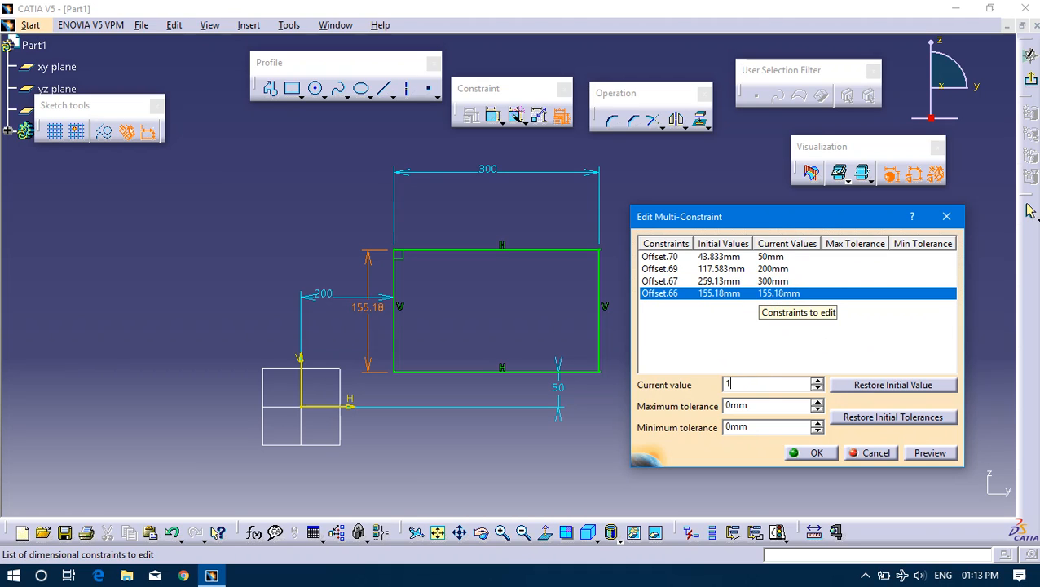
type("50")
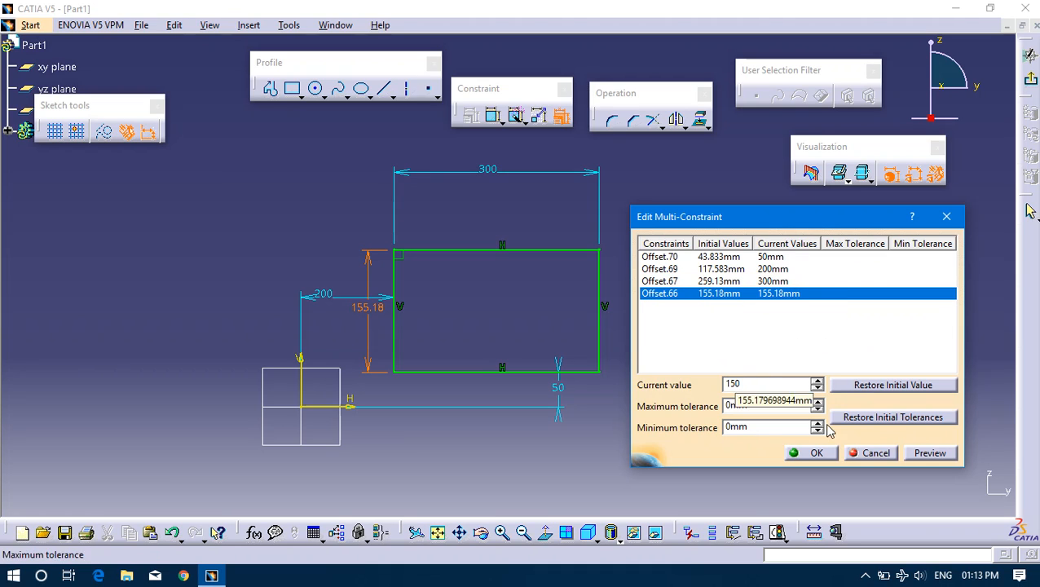
left_click(797, 454)
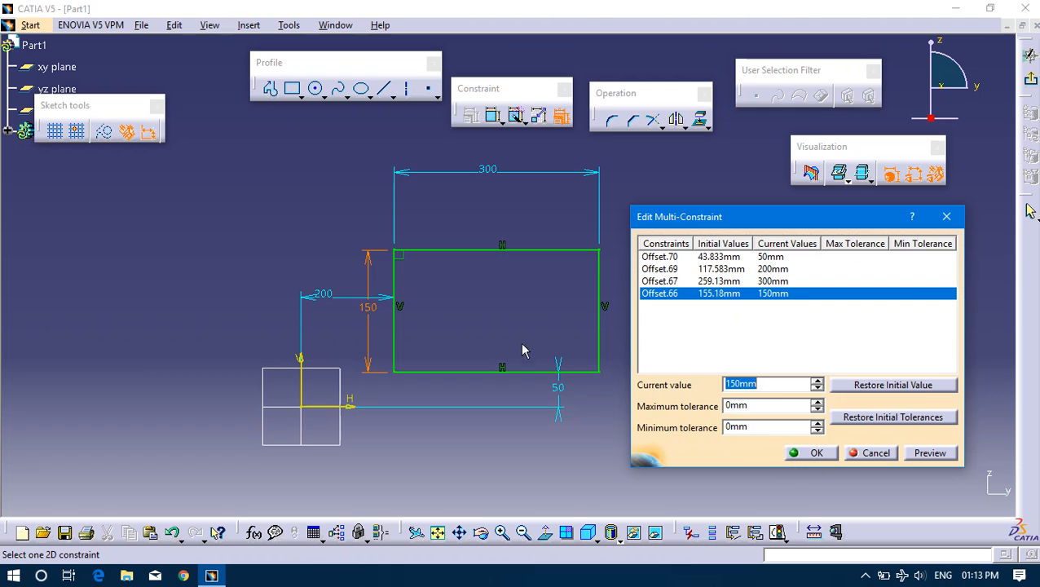
left_click(822, 452)
mouse_move(779, 289)
middle_mouse_down()
mouse_move(748, 303)
mouse_move(840, 303)
middle_mouse_up()
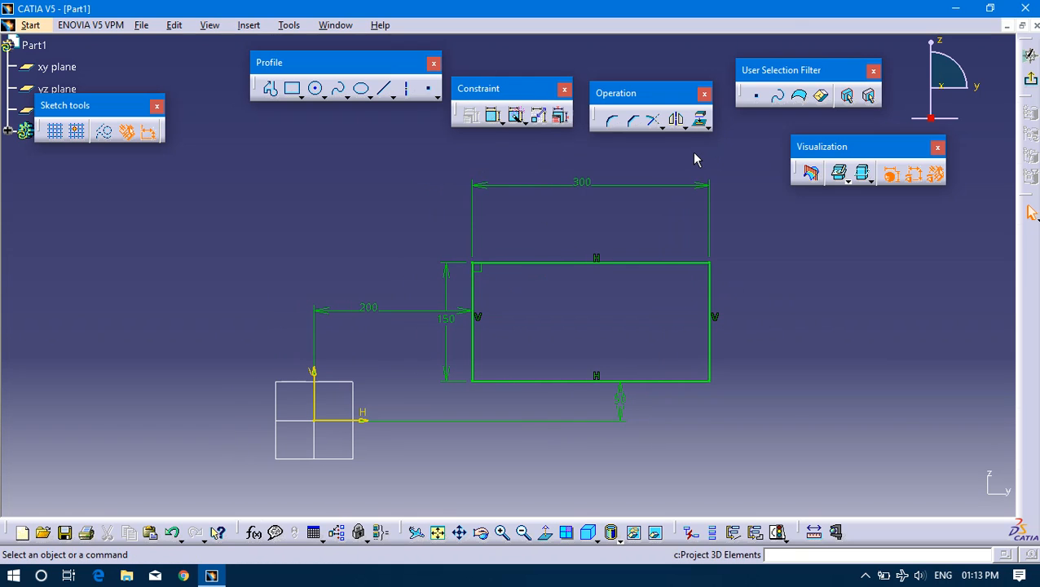